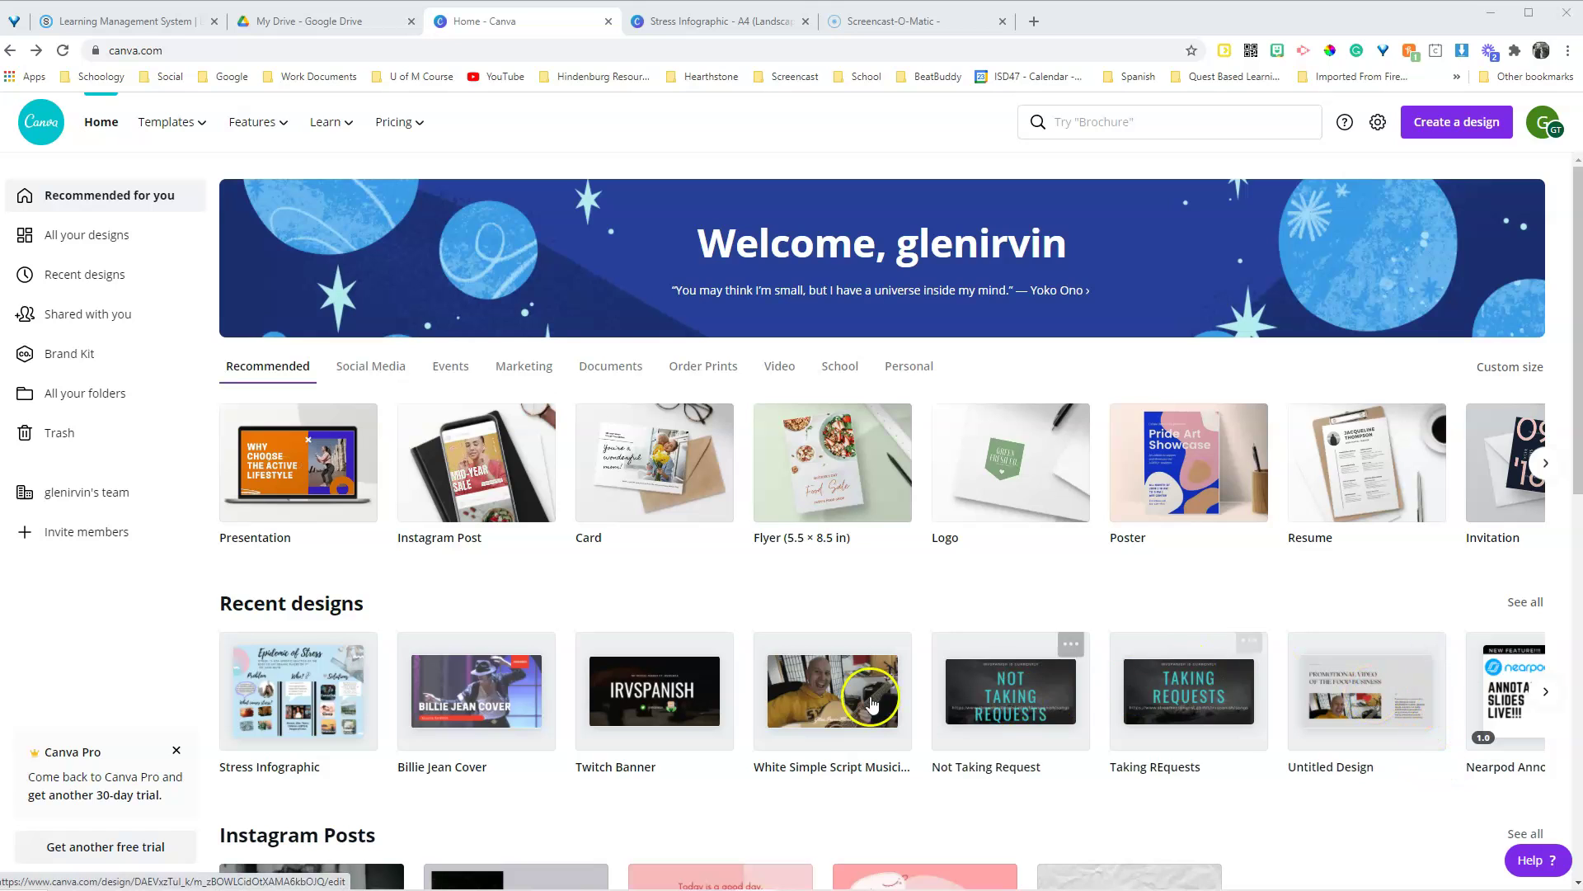
- Bring up the Stress Infographic design with its Problem, Who? and Solutions sections
{"action": "scroll", "coordinate": [626, 734], "scroll_direction": "down", "scroll_amount": 1}
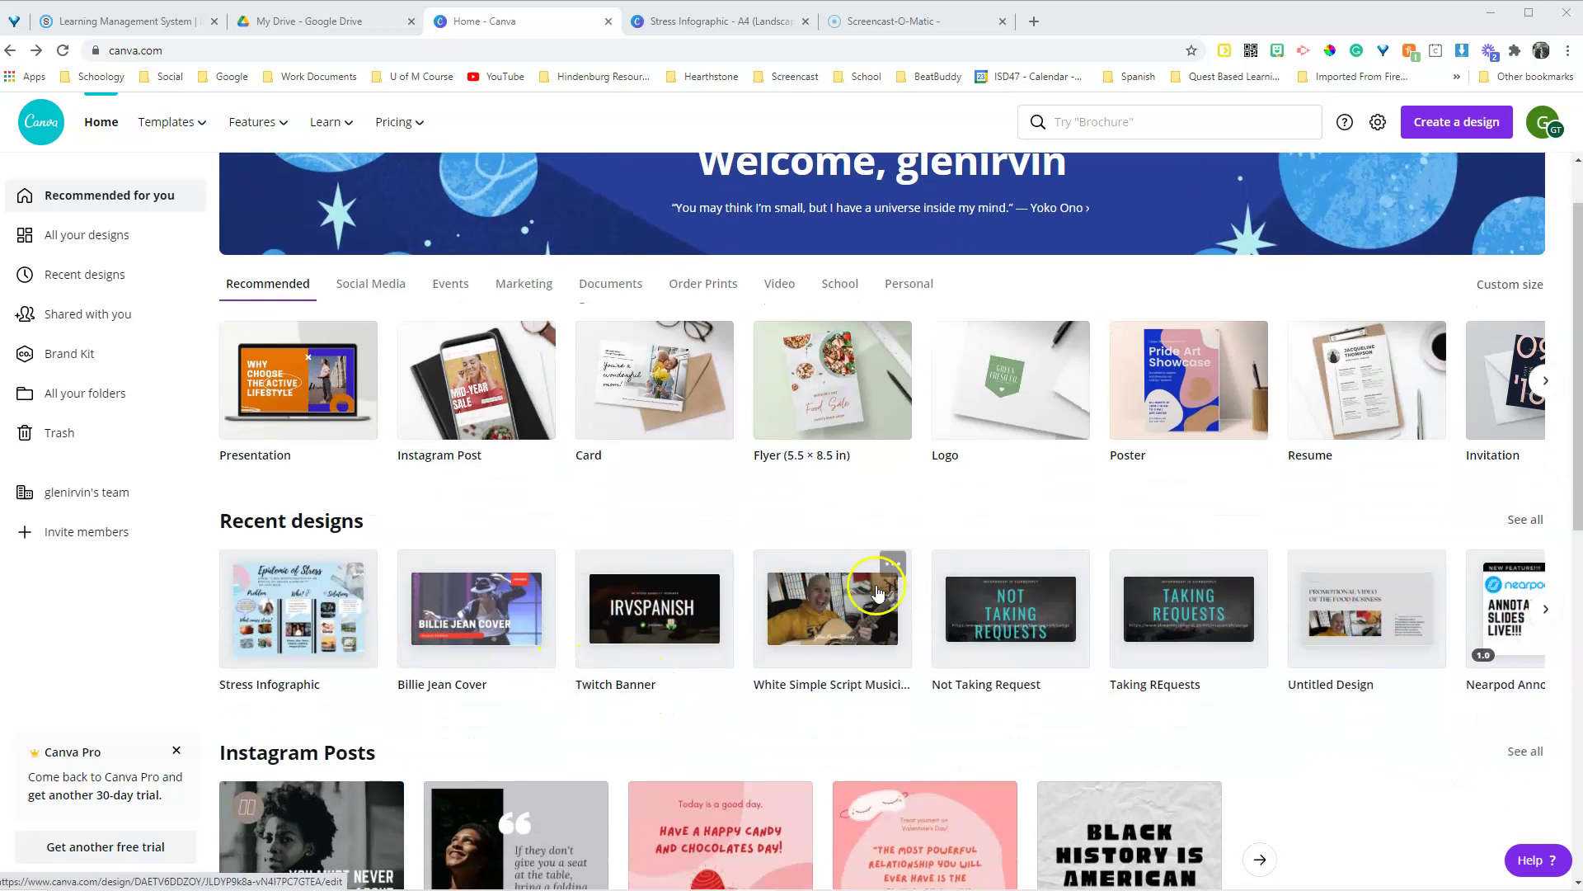
{"action": "scroll", "coordinate": [1066, 584], "scroll_direction": "up", "scroll_amount": 1}
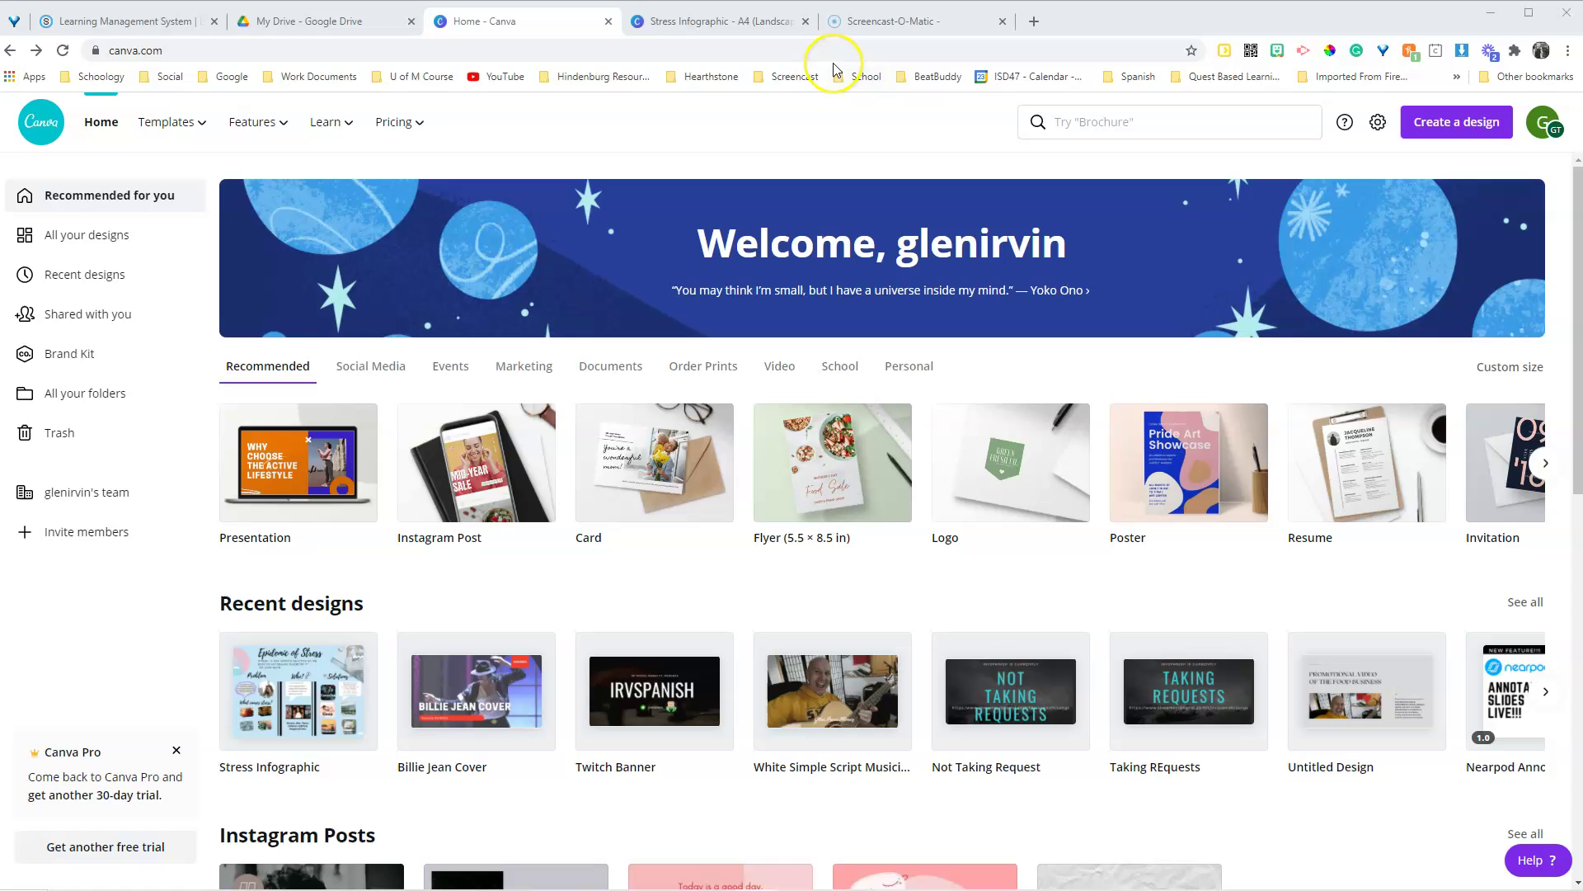
{"action": "left_click", "coordinate": [750, 23]}
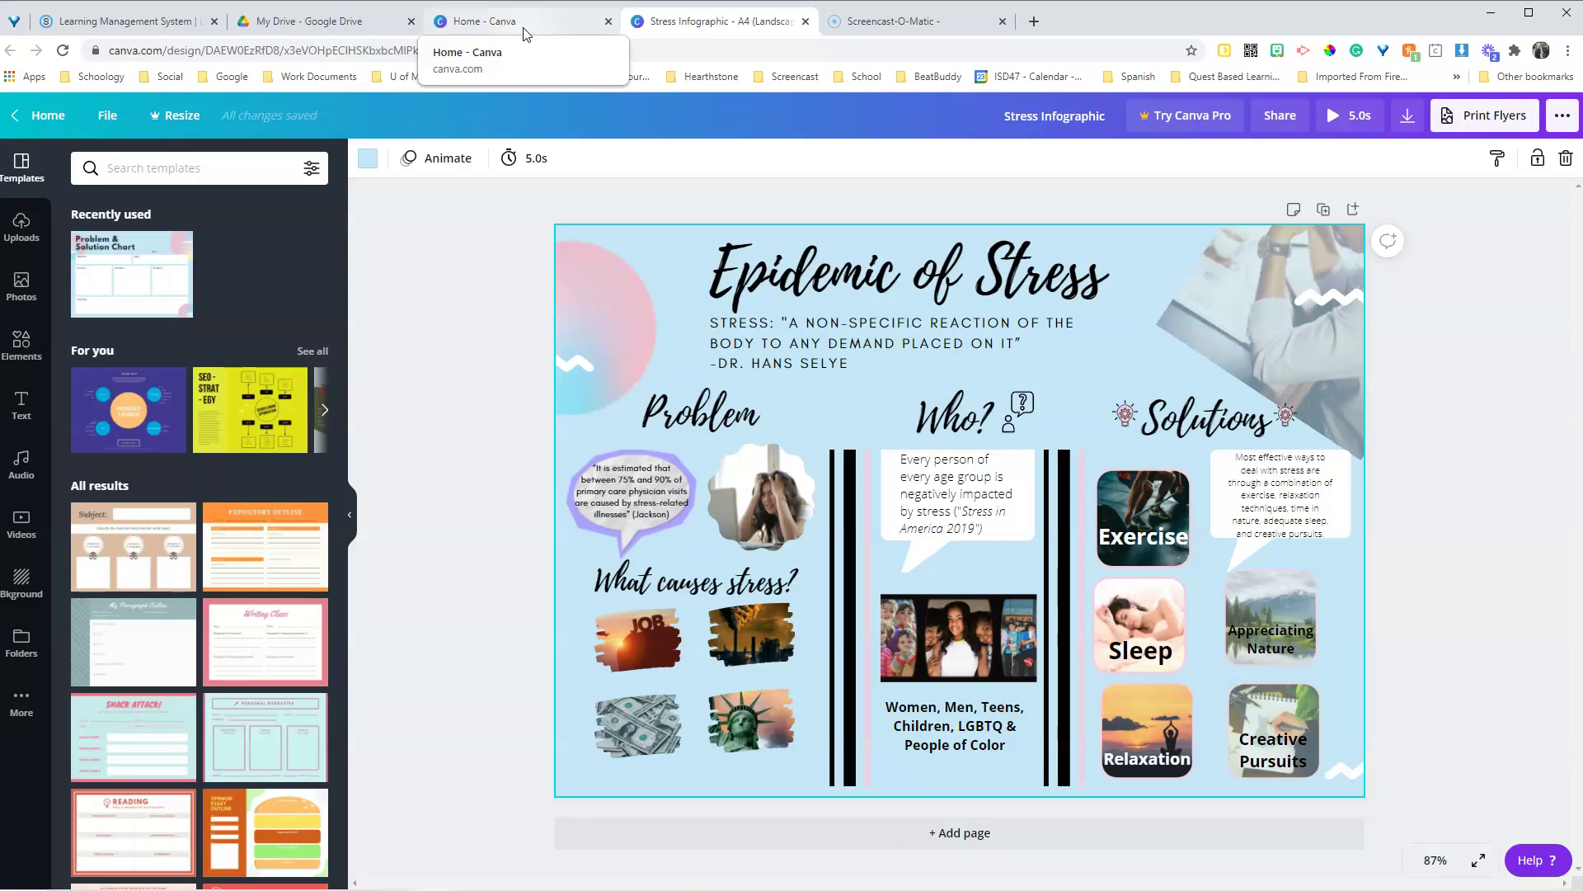
- From the Canva home page, search templates for 'problem solution'
{"action": "left_click", "coordinate": [524, 25]}
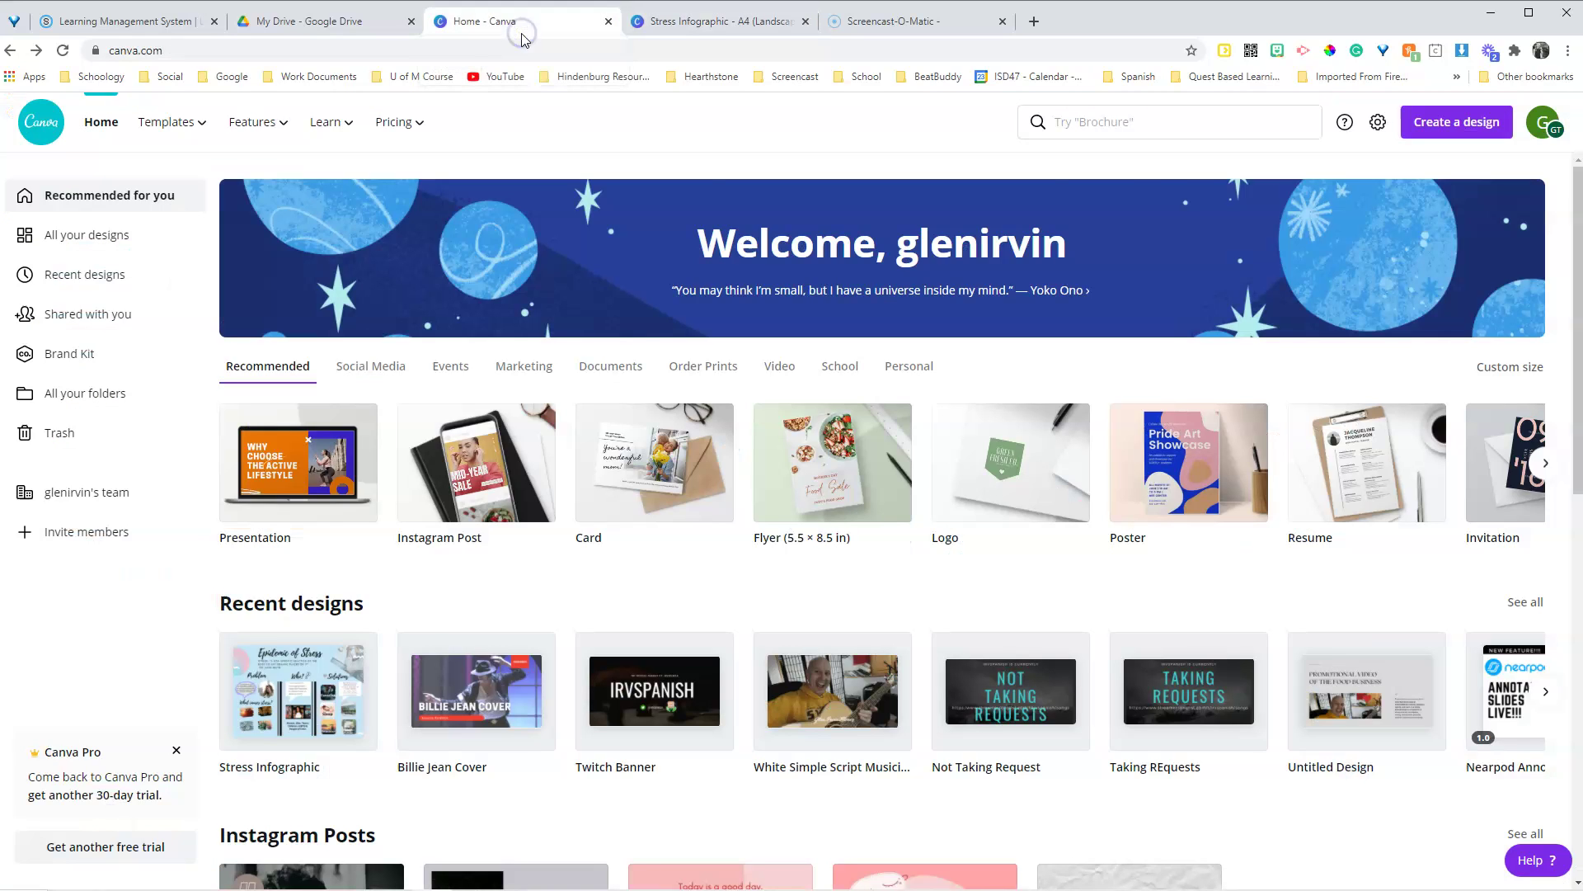
{"action": "left_click", "coordinate": [1122, 117]}
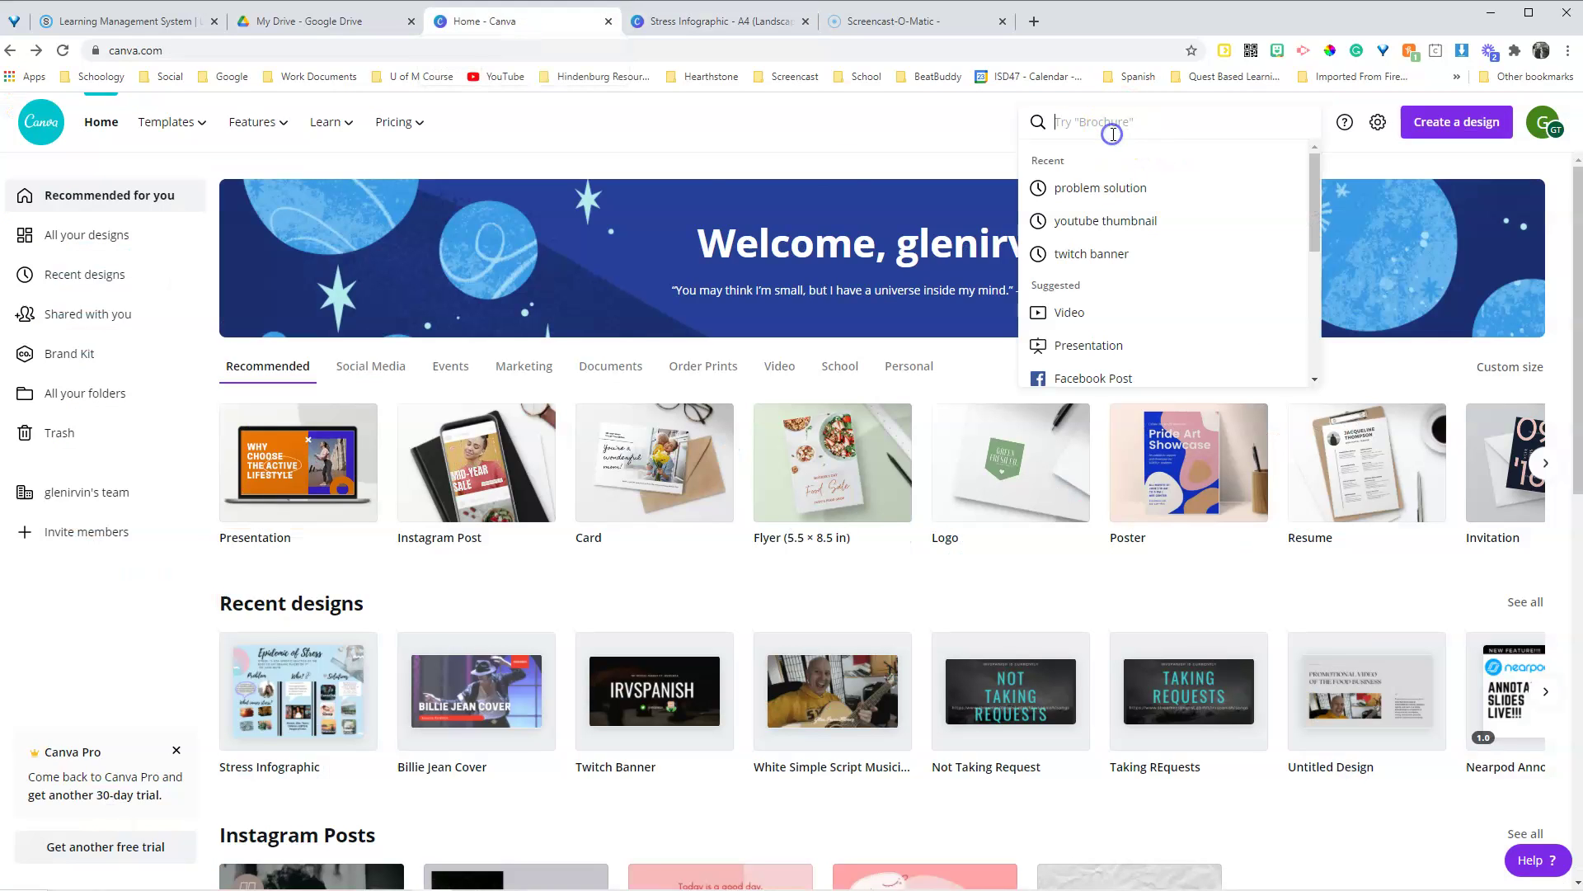
{"action": "left_click", "coordinate": [1117, 183]}
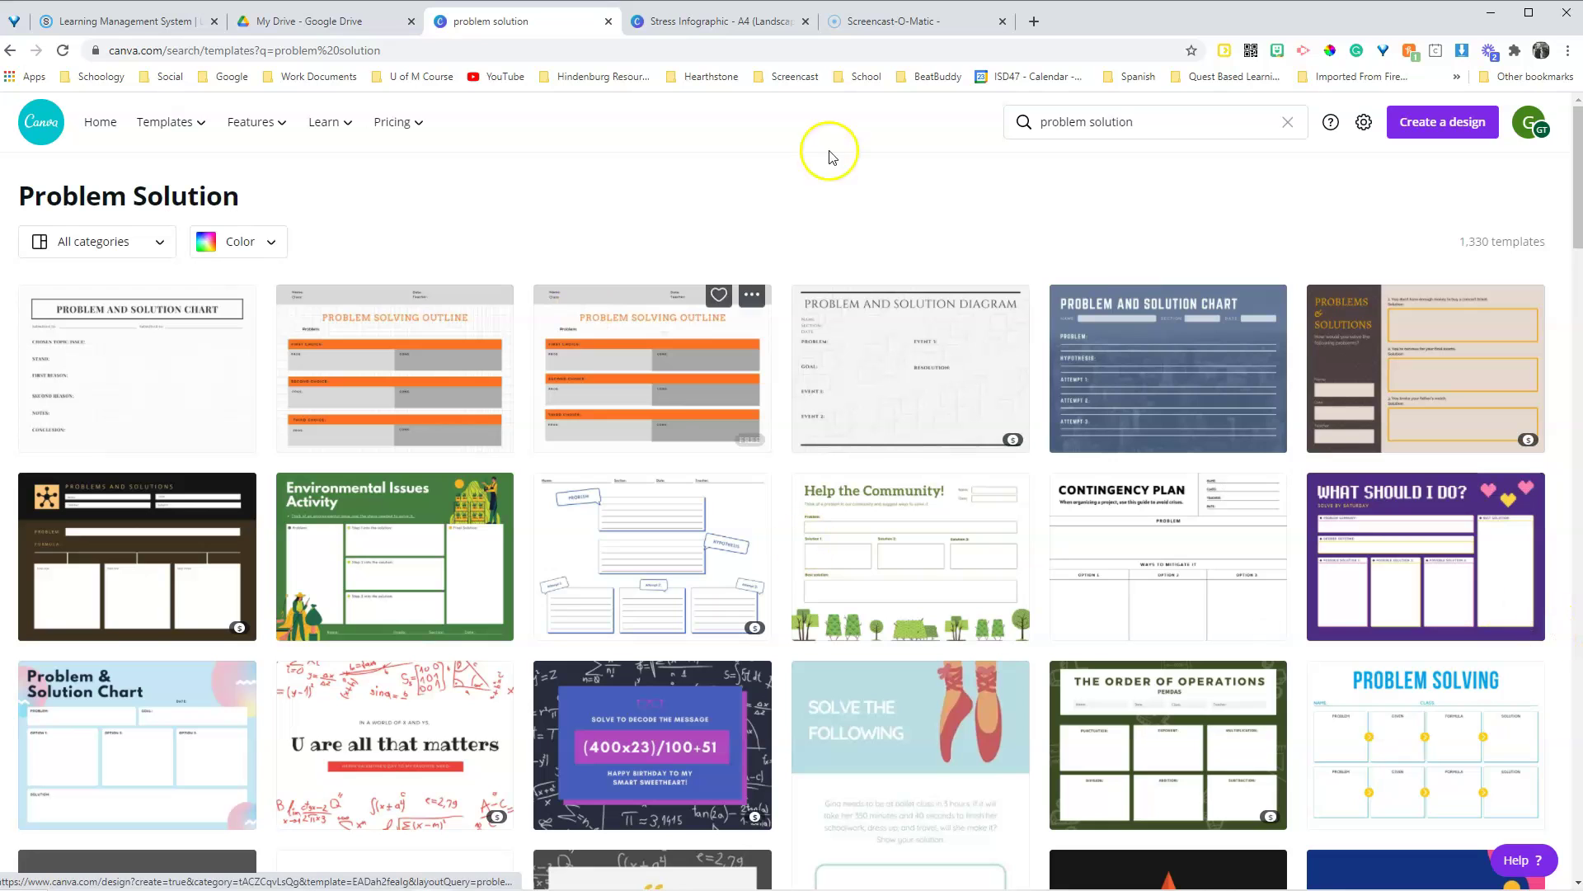
- Browse the 'problem solution' results to find the pastel Problem & Solution Chart template
{"action": "scroll", "coordinate": [971, 226], "scroll_direction": "down", "scroll_amount": 1}
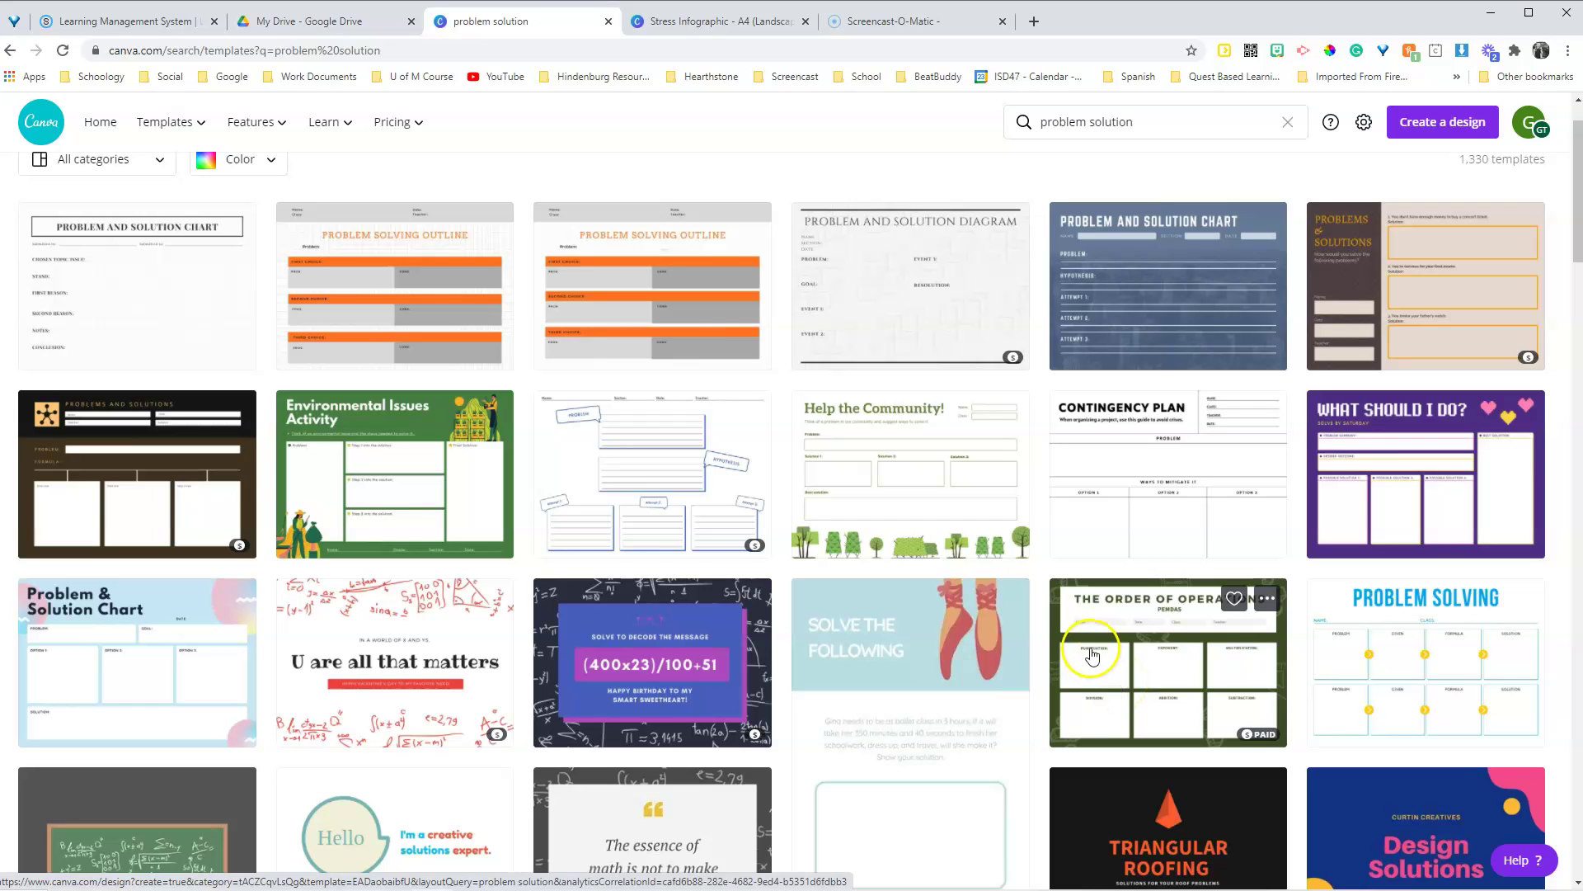
{"action": "scroll", "coordinate": [882, 478], "scroll_direction": "down", "scroll_amount": 1}
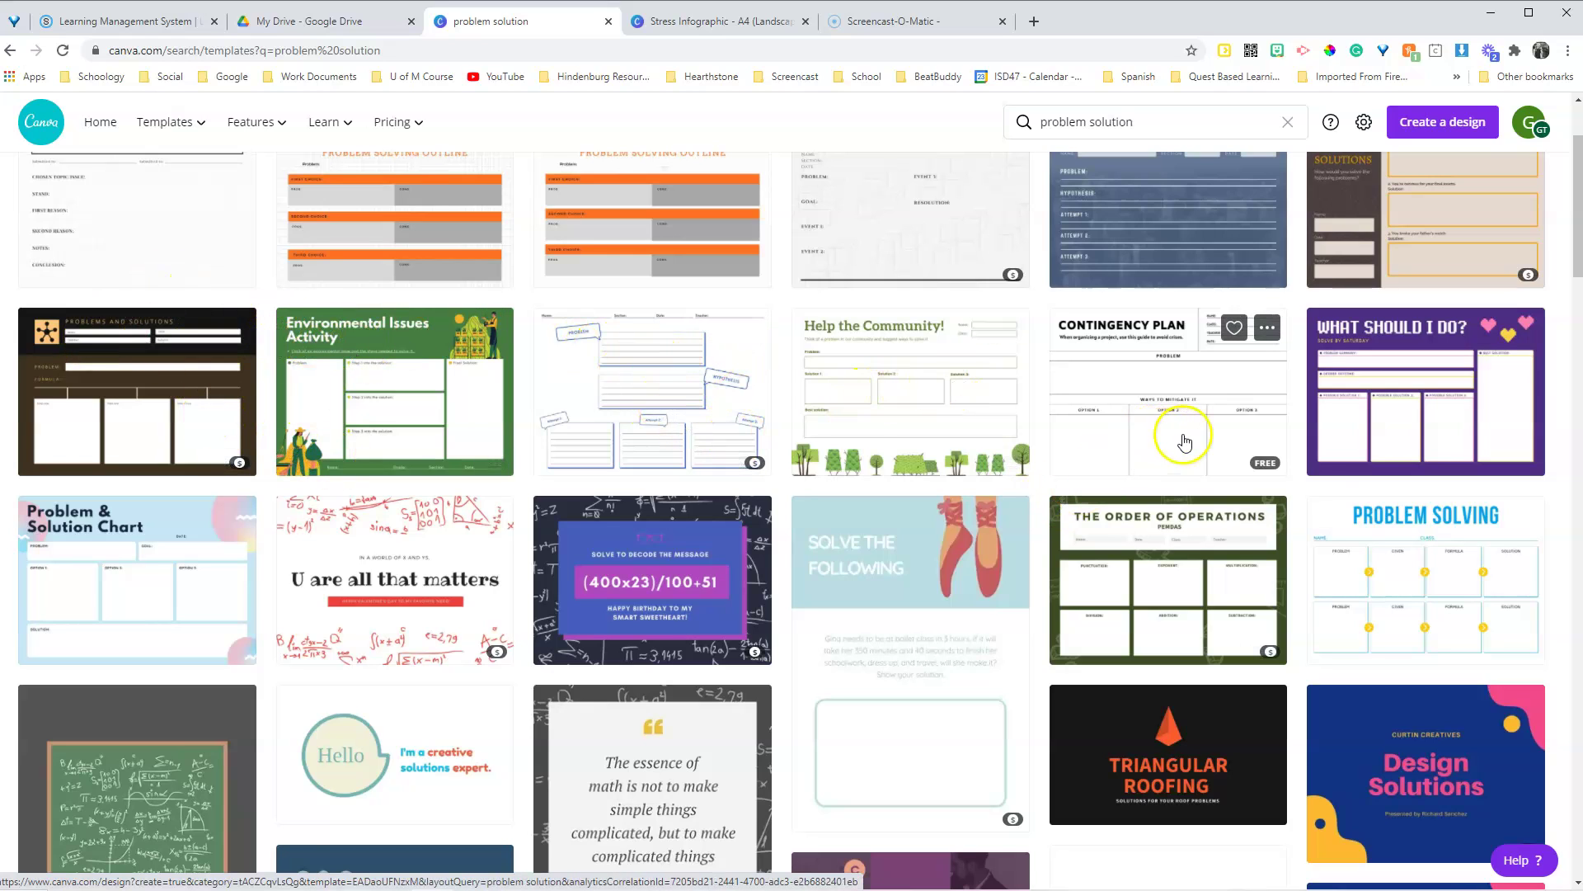
{"action": "scroll", "coordinate": [1138, 466], "scroll_direction": "down", "scroll_amount": 1}
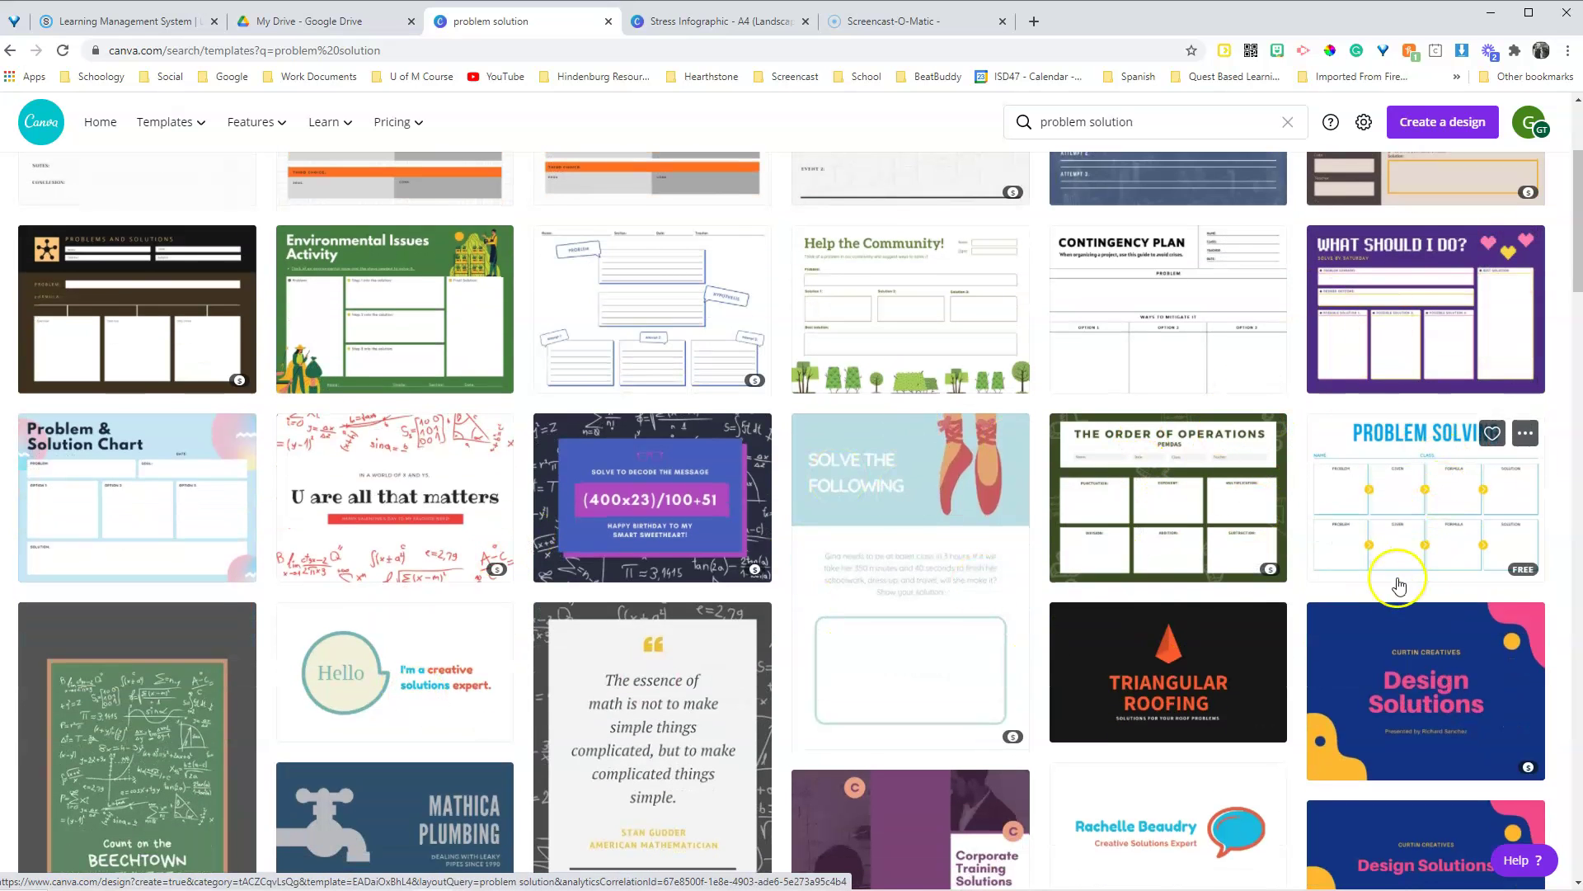
{"action": "scroll", "coordinate": [822, 464], "scroll_direction": "up", "scroll_amount": 2}
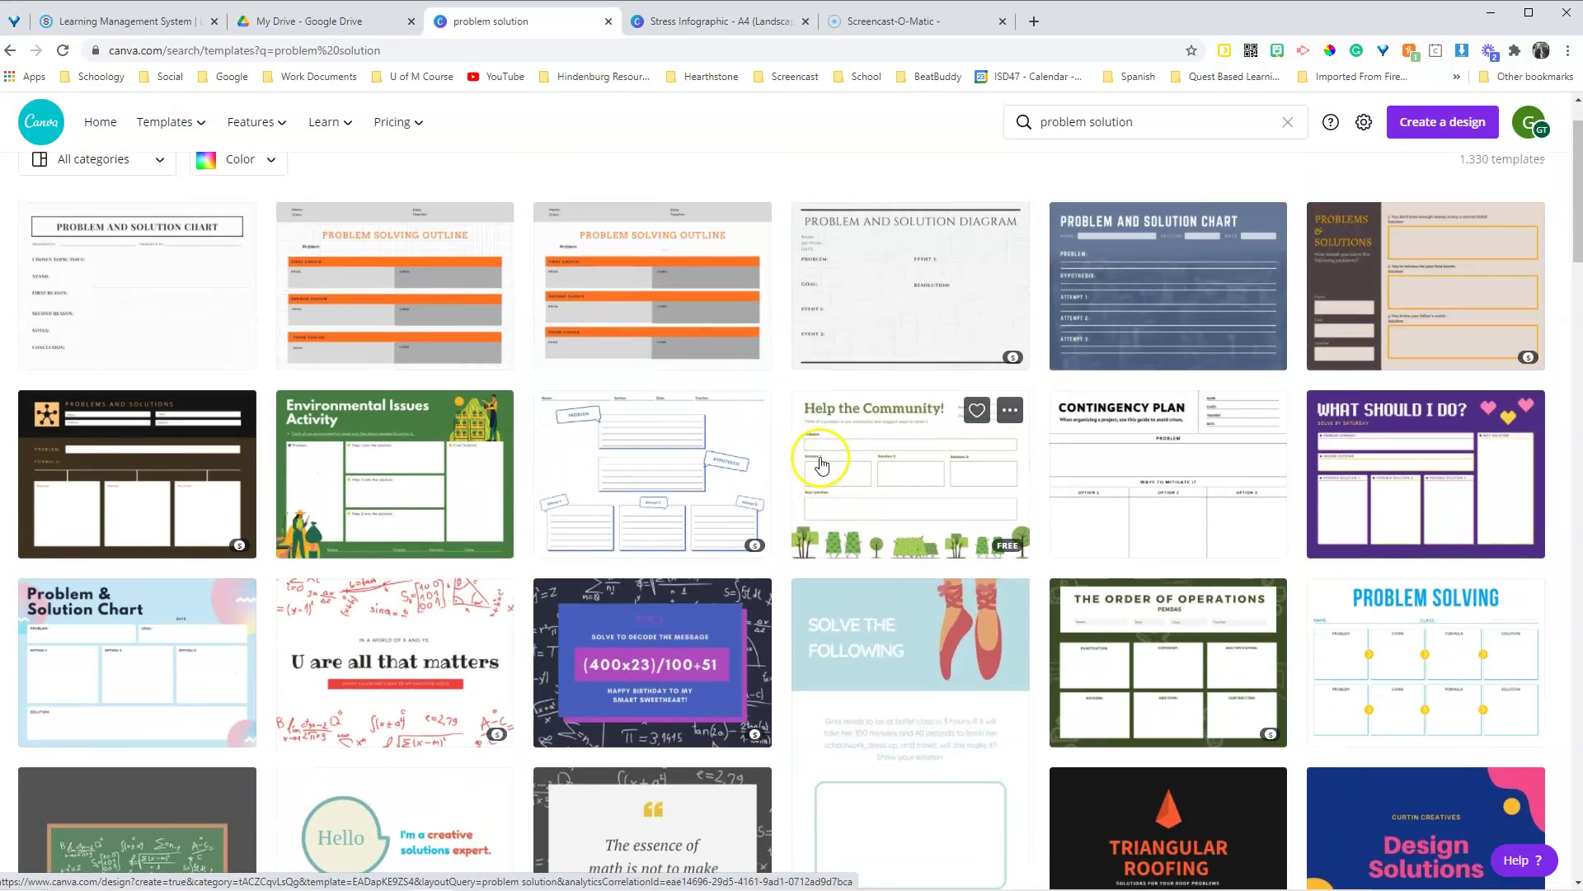
{"action": "scroll", "coordinate": [907, 314], "scroll_direction": "up", "scroll_amount": 1}
{"action": "scroll", "coordinate": [1022, 494], "scroll_direction": "down", "scroll_amount": 1}
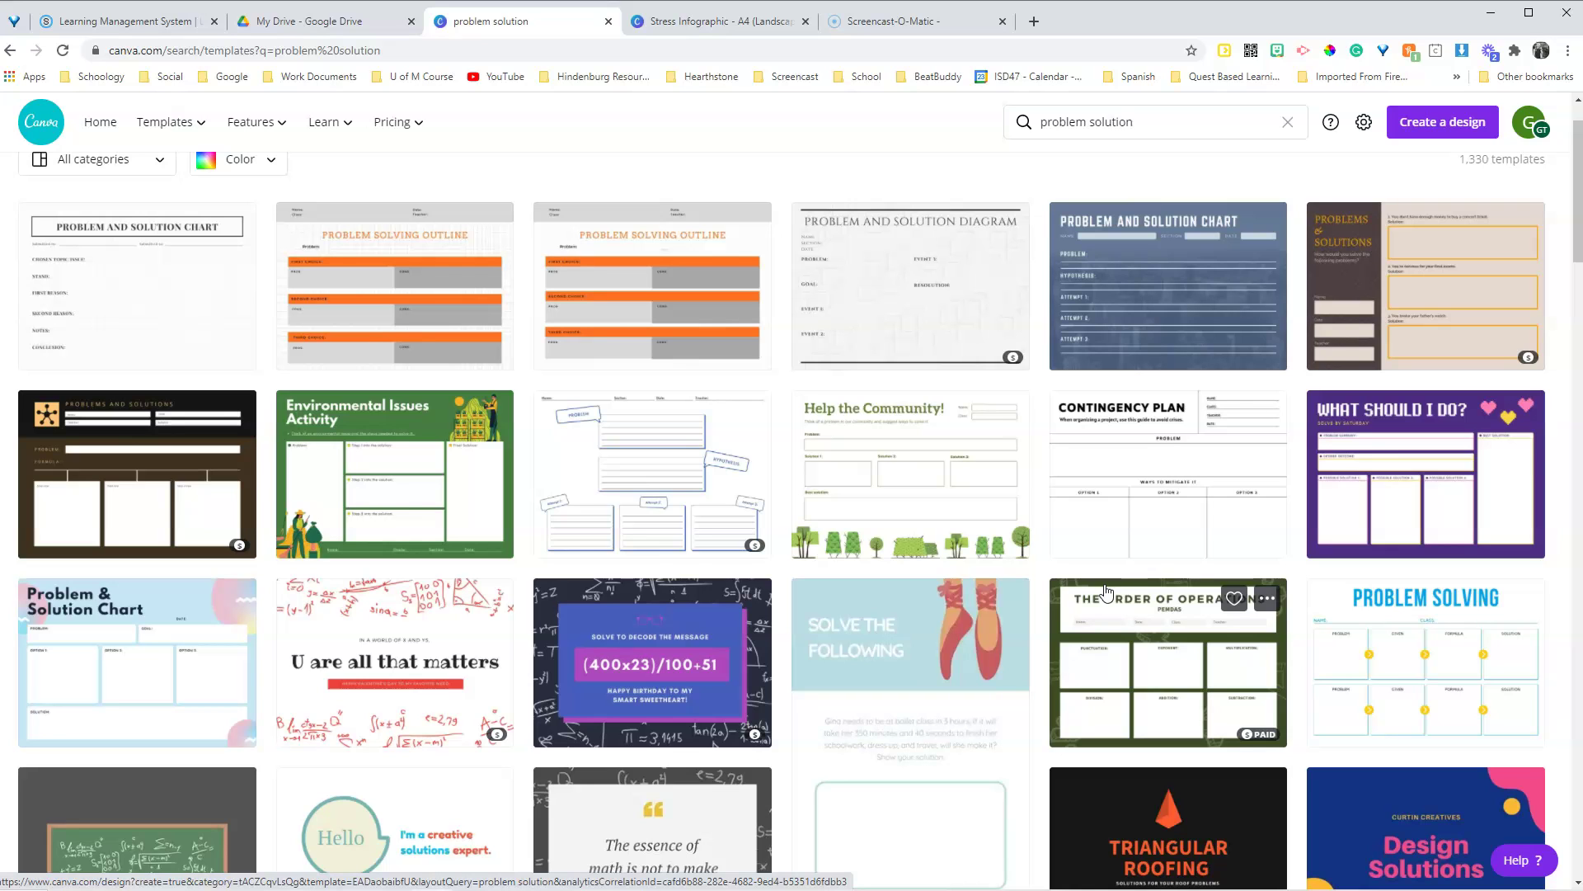
{"action": "scroll", "coordinate": [912, 471], "scroll_direction": "down", "scroll_amount": 2}
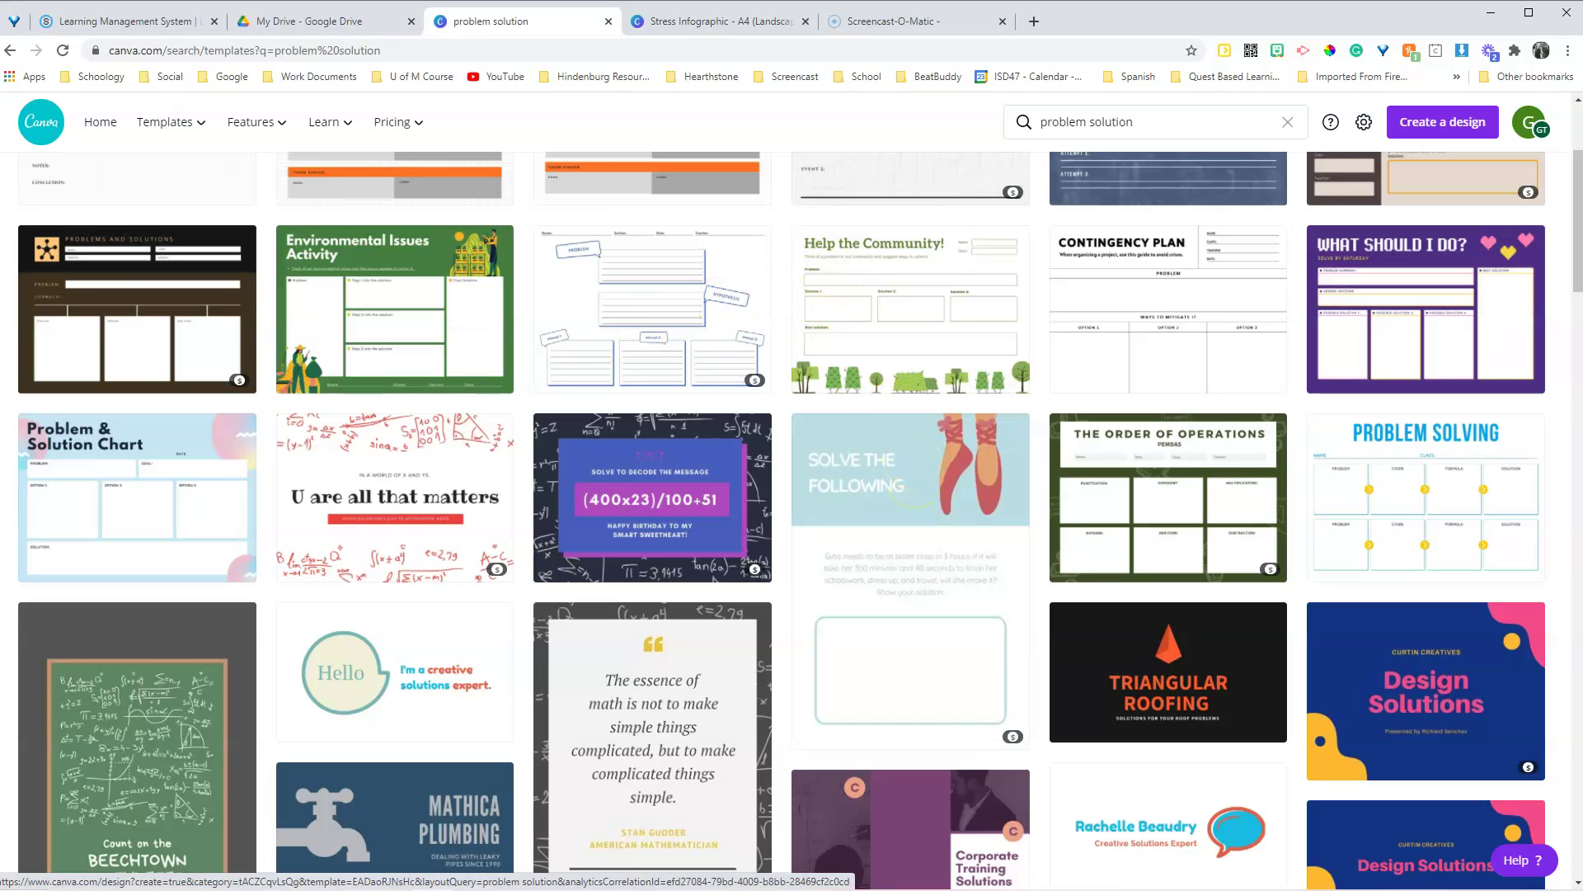
{"action": "scroll", "coordinate": [229, 407], "scroll_direction": "up", "scroll_amount": 2}
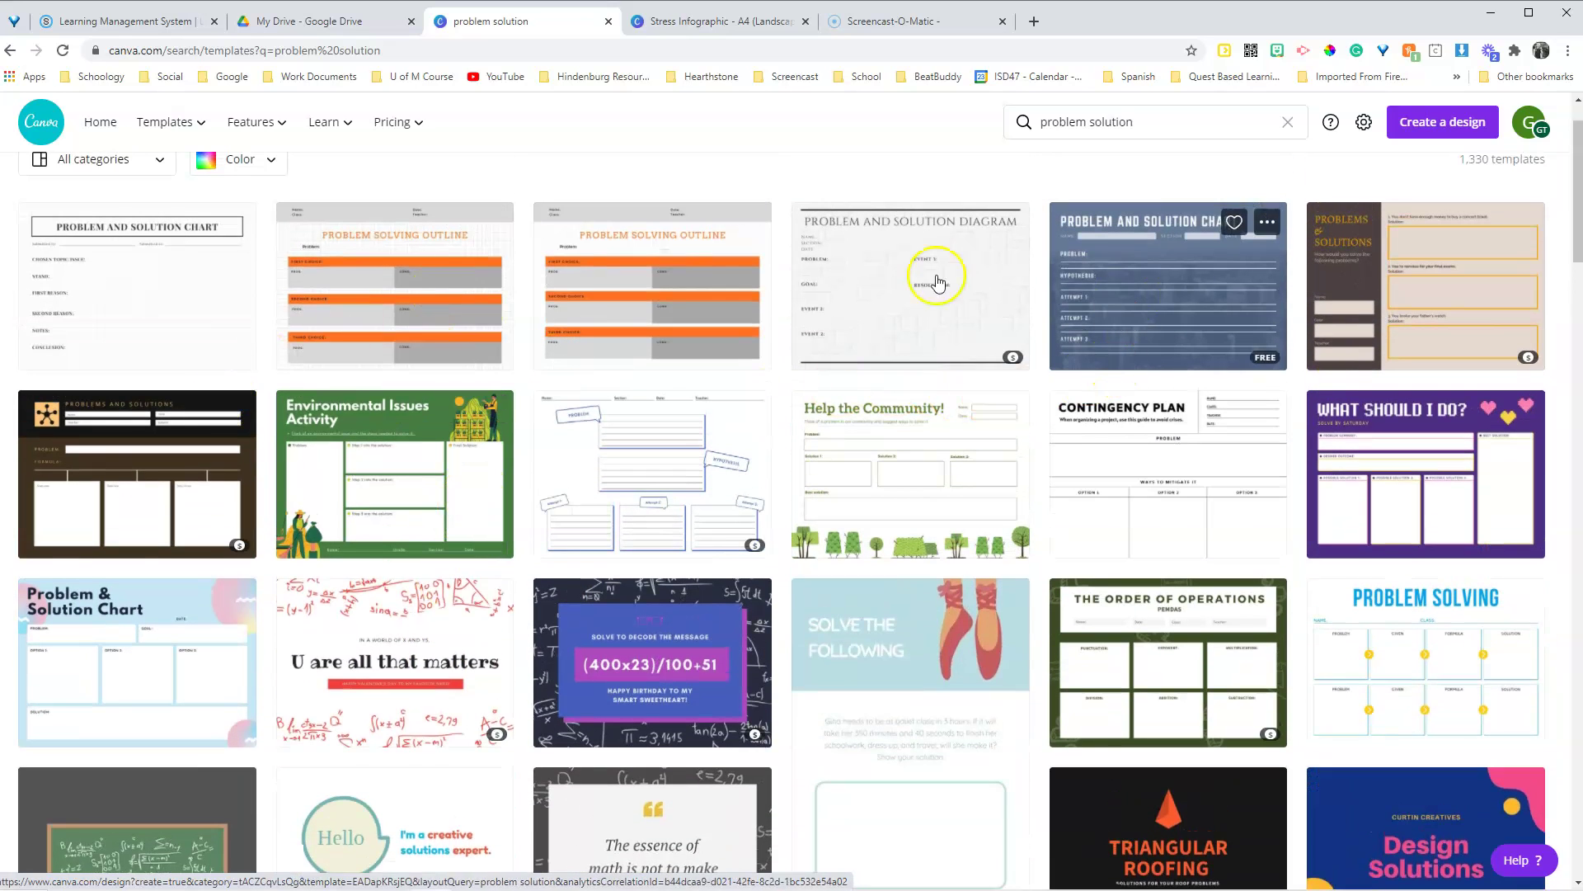
{"action": "scroll", "coordinate": [94, 428], "scroll_direction": "down", "scroll_amount": 1}
{"action": "scroll", "coordinate": [94, 428], "scroll_direction": "down", "scroll_amount": 1}
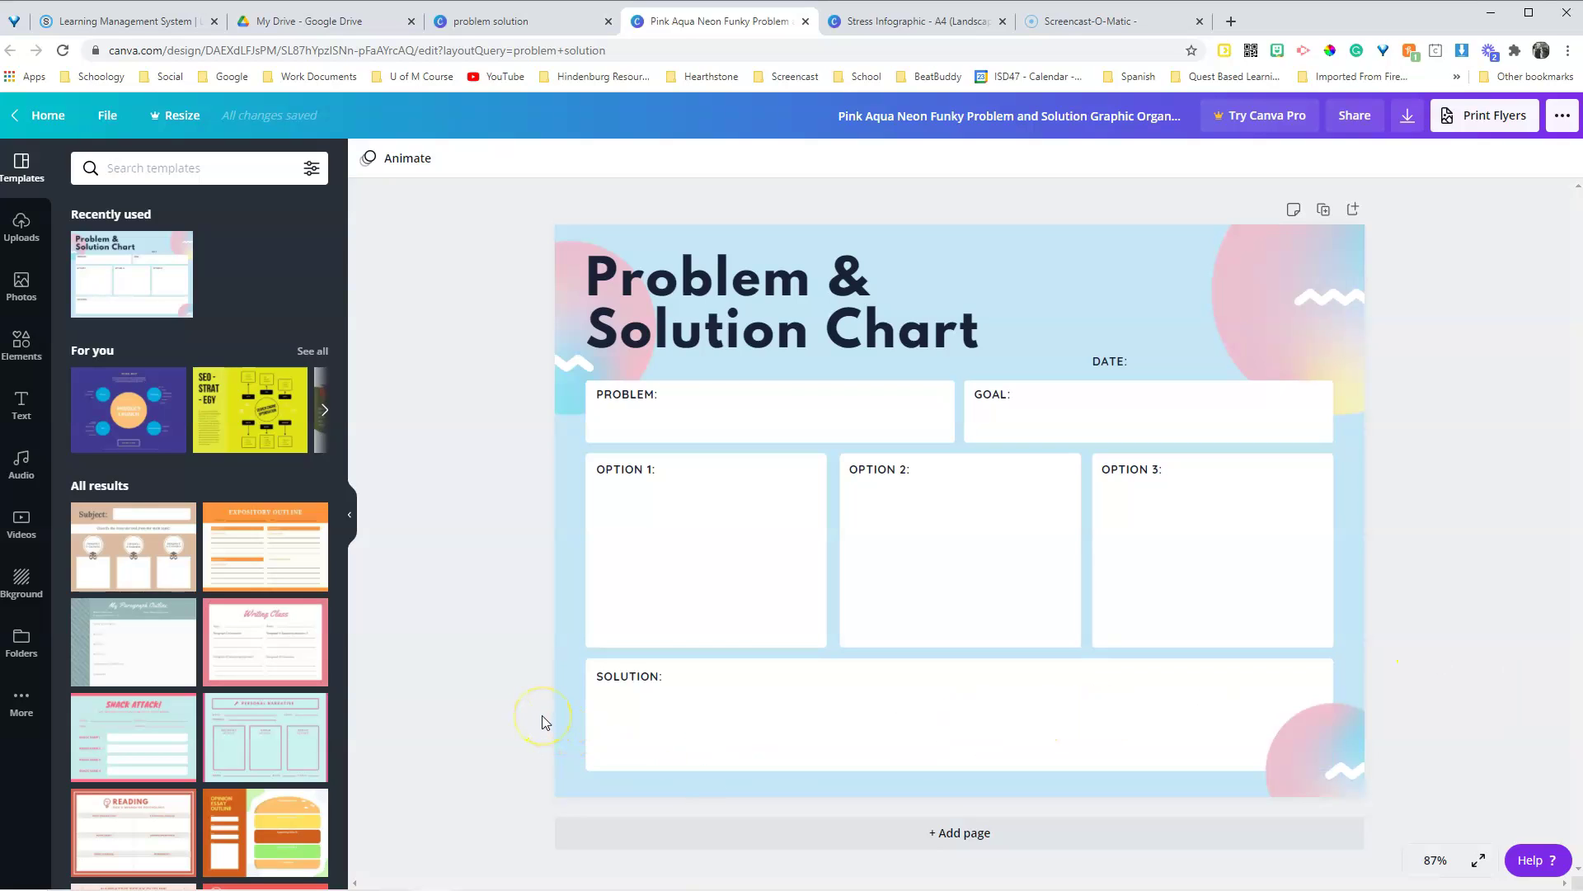
- Delete the DATE label from the chart
{"action": "left_click", "coordinate": [779, 418]}
{"action": "left_click", "coordinate": [1066, 399]}
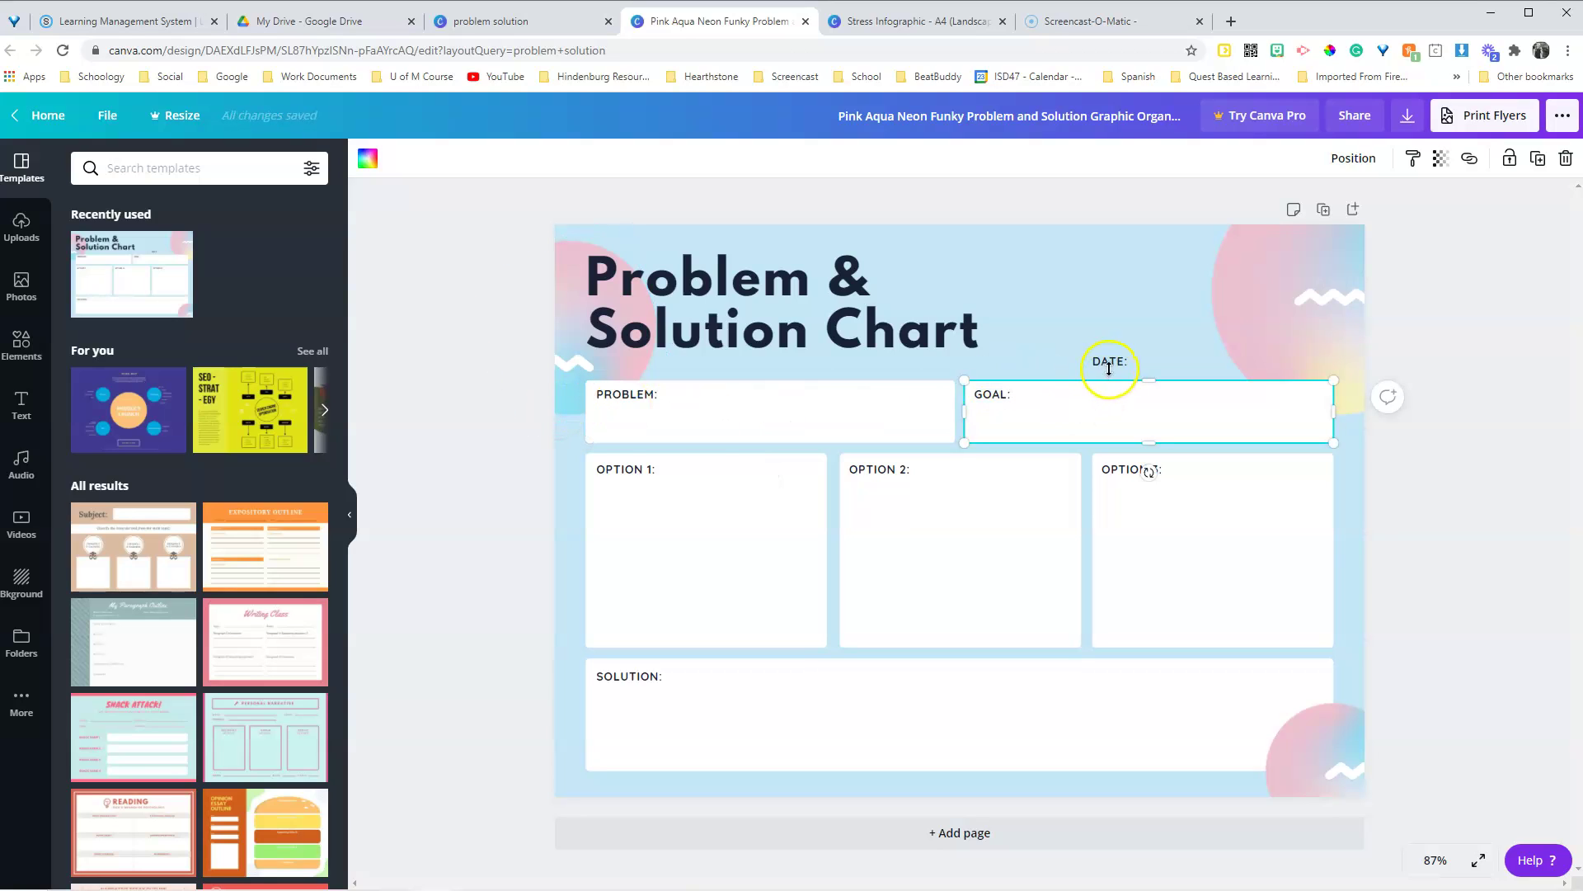
{"action": "left_click", "coordinate": [1109, 359]}
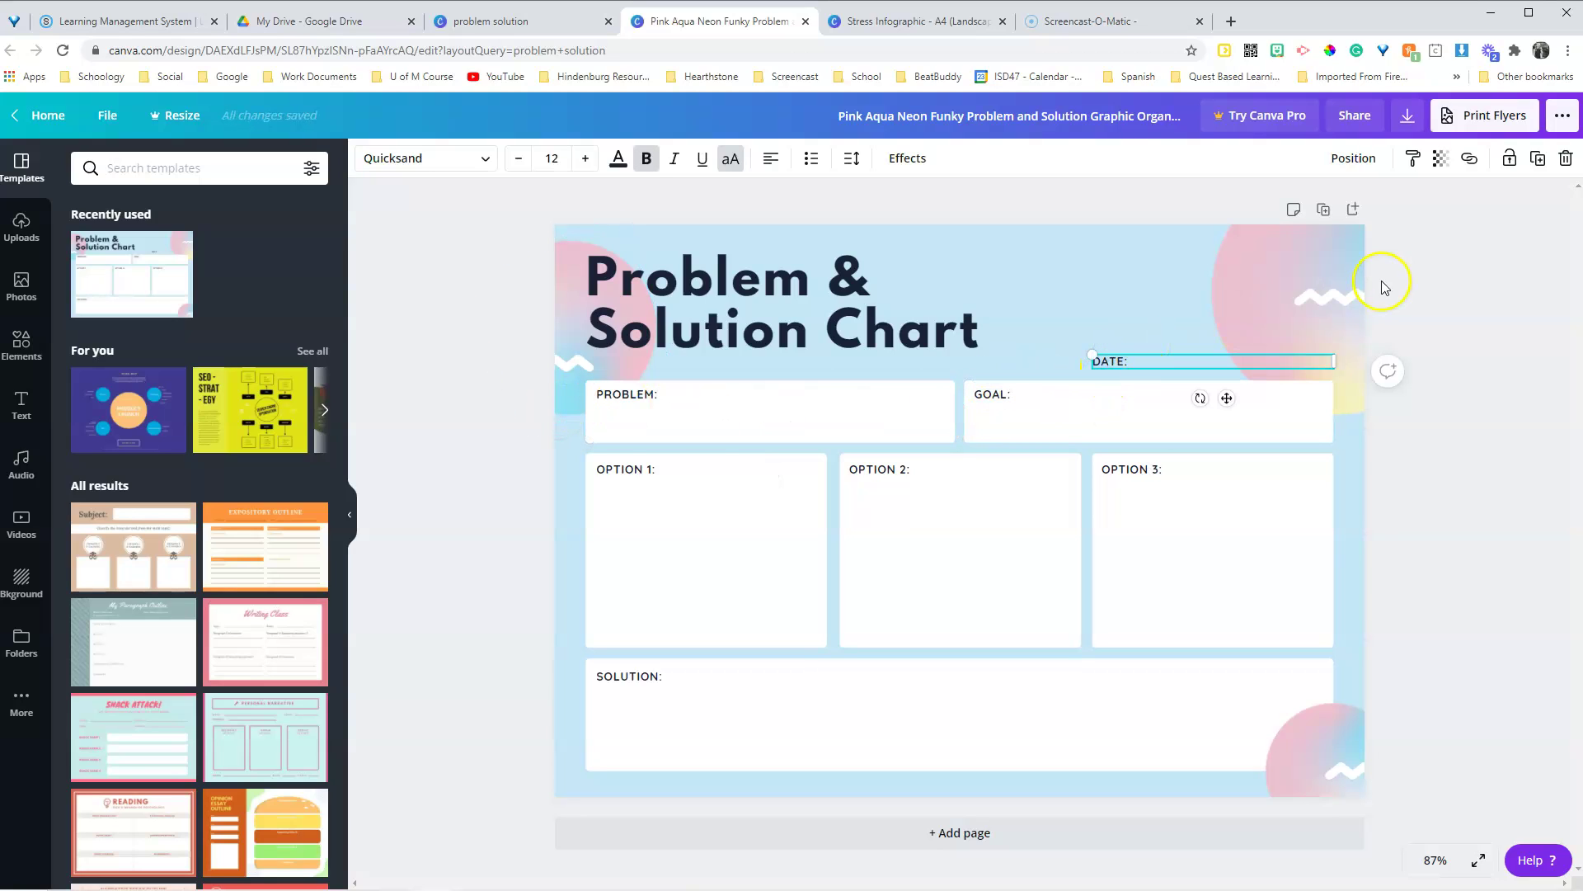
{"action": "left_click", "coordinate": [1565, 158]}
- Delete the white Problem box and its PROBLEM: label
{"action": "left_click", "coordinate": [1010, 433]}
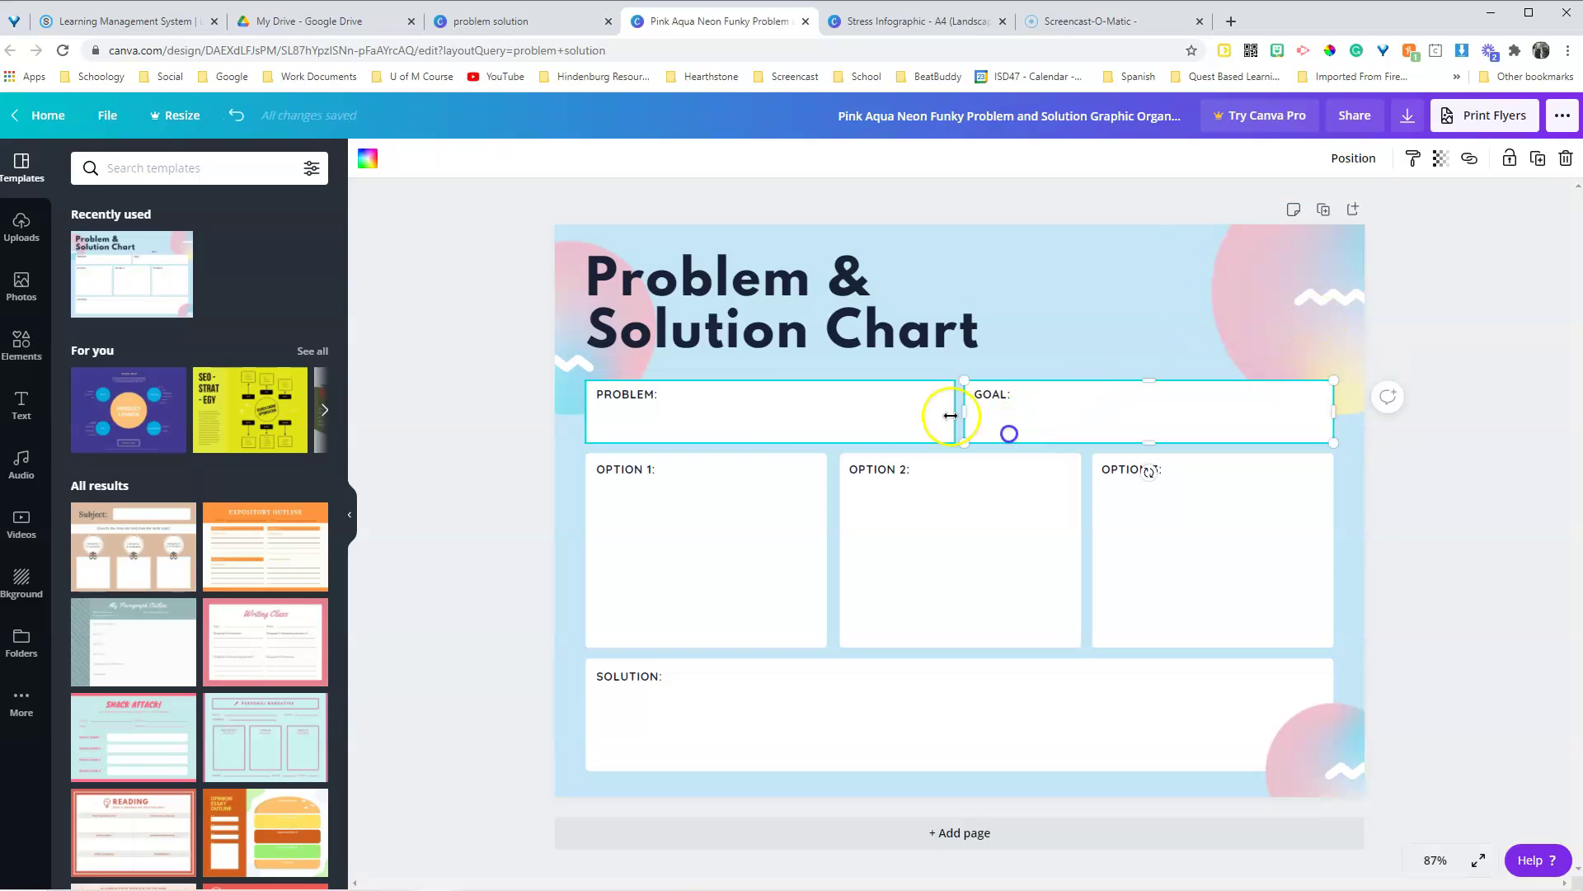
{"action": "left_click", "coordinate": [786, 419]}
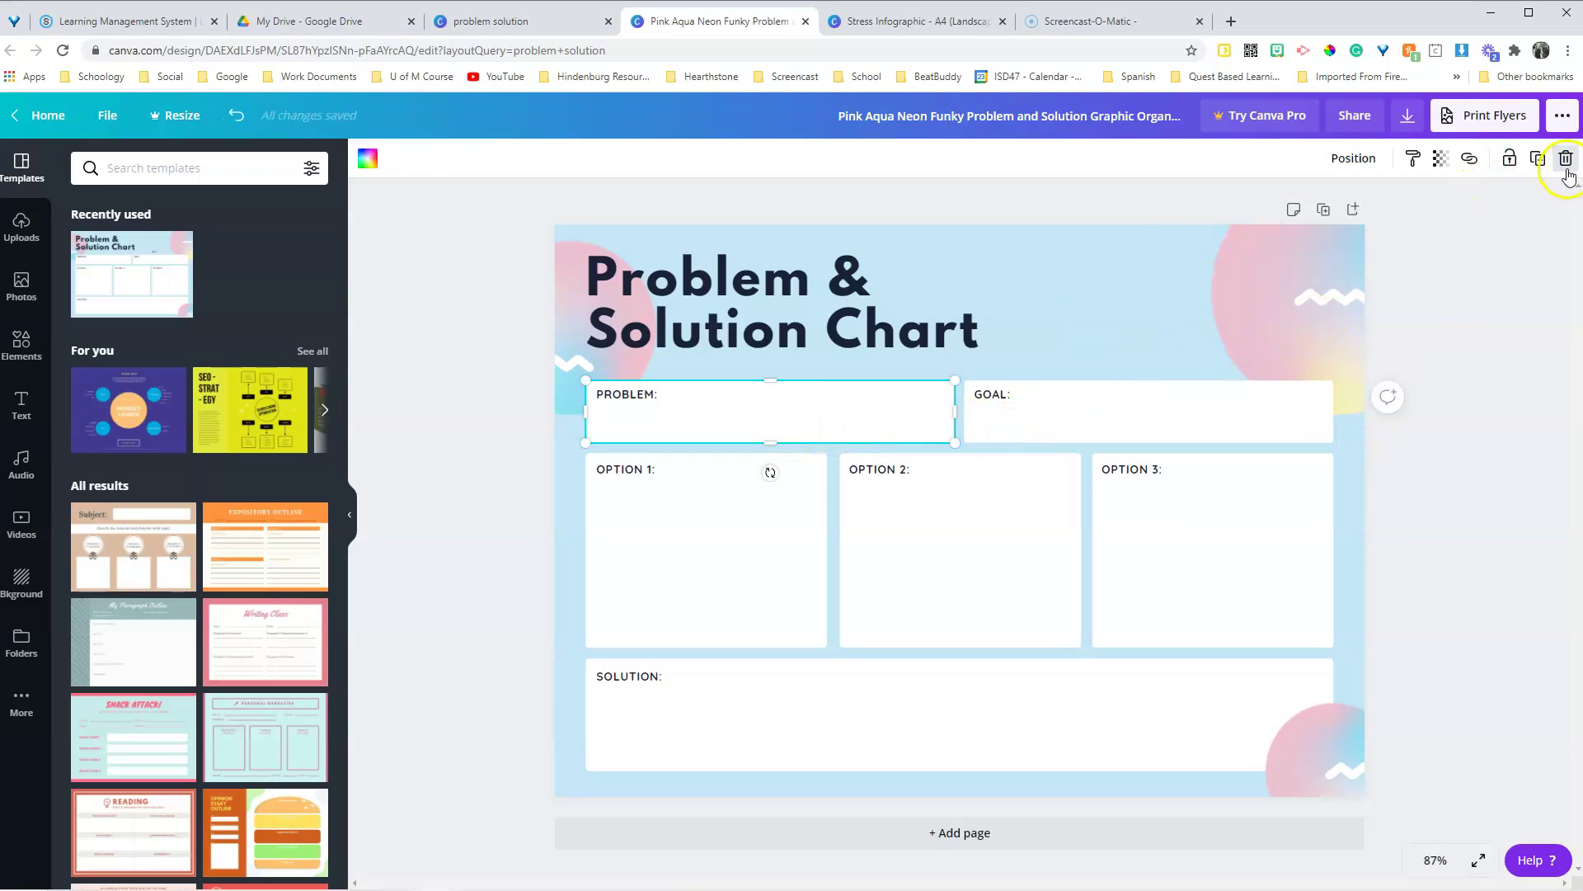
{"action": "left_click", "coordinate": [767, 420]}
{"action": "left_click", "coordinate": [1566, 159]}
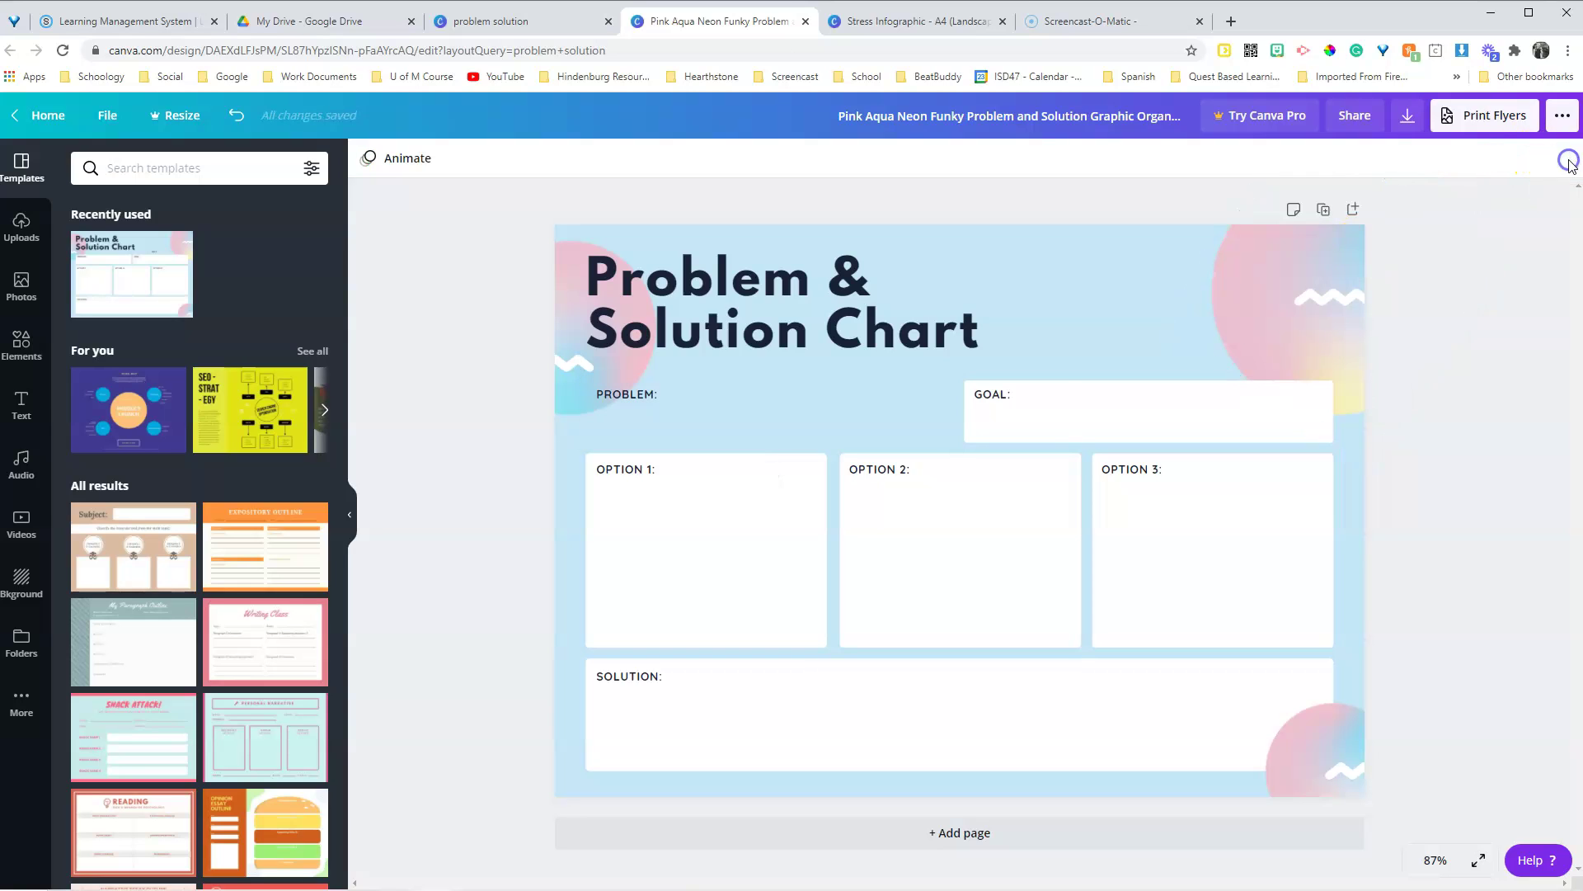
{"action": "left_click", "coordinate": [622, 394]}
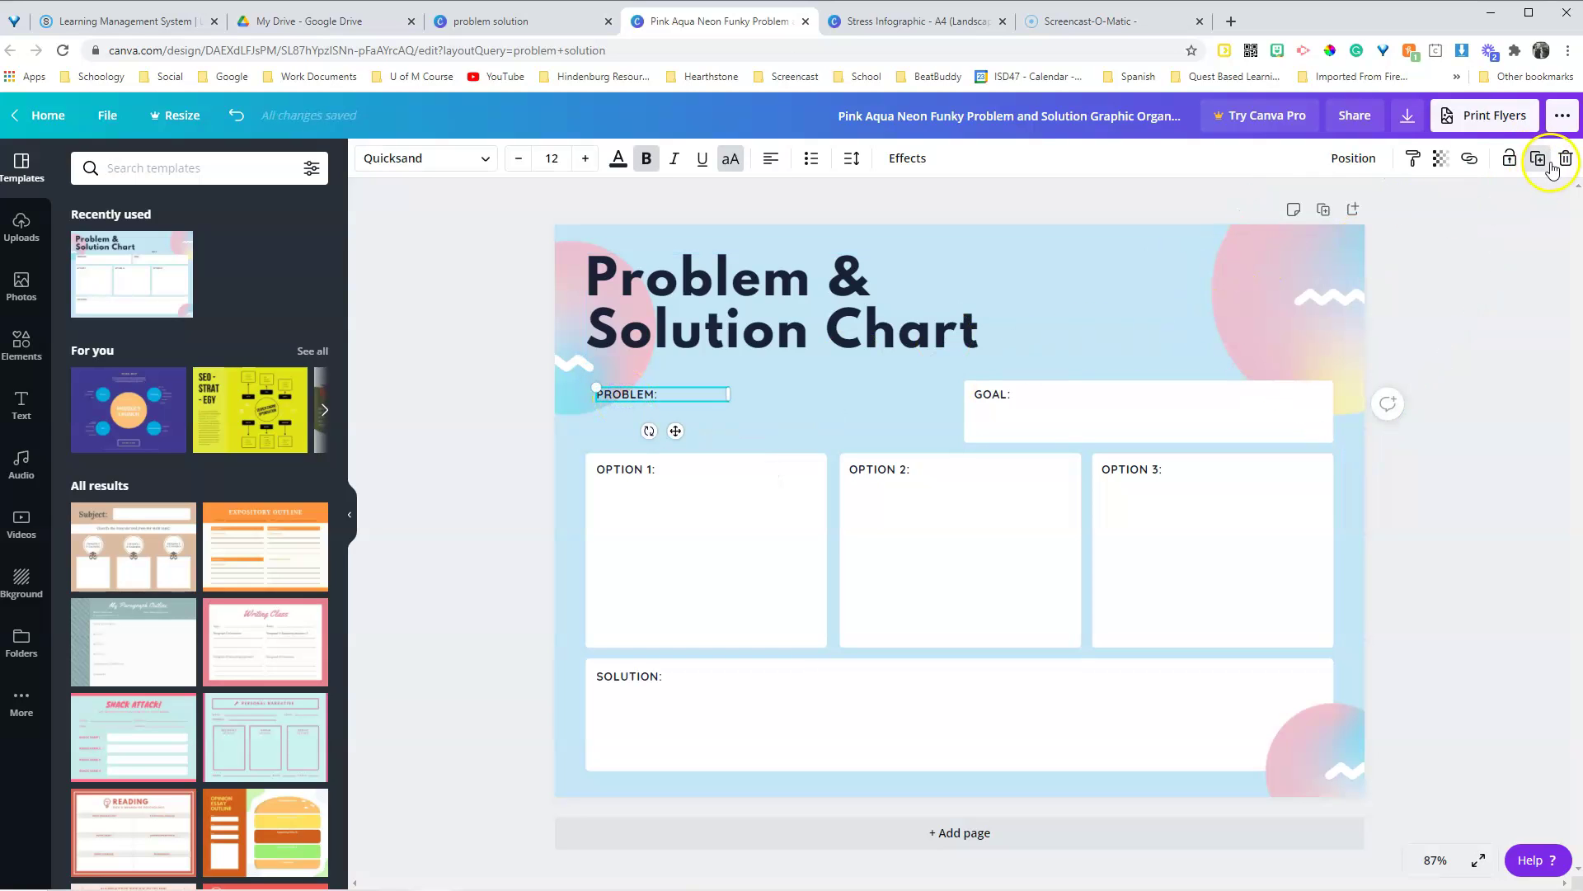
{"action": "left_click", "coordinate": [1567, 158]}
- Delete the white Goal box and its GOAL: label
{"action": "left_click", "coordinate": [1151, 382]}
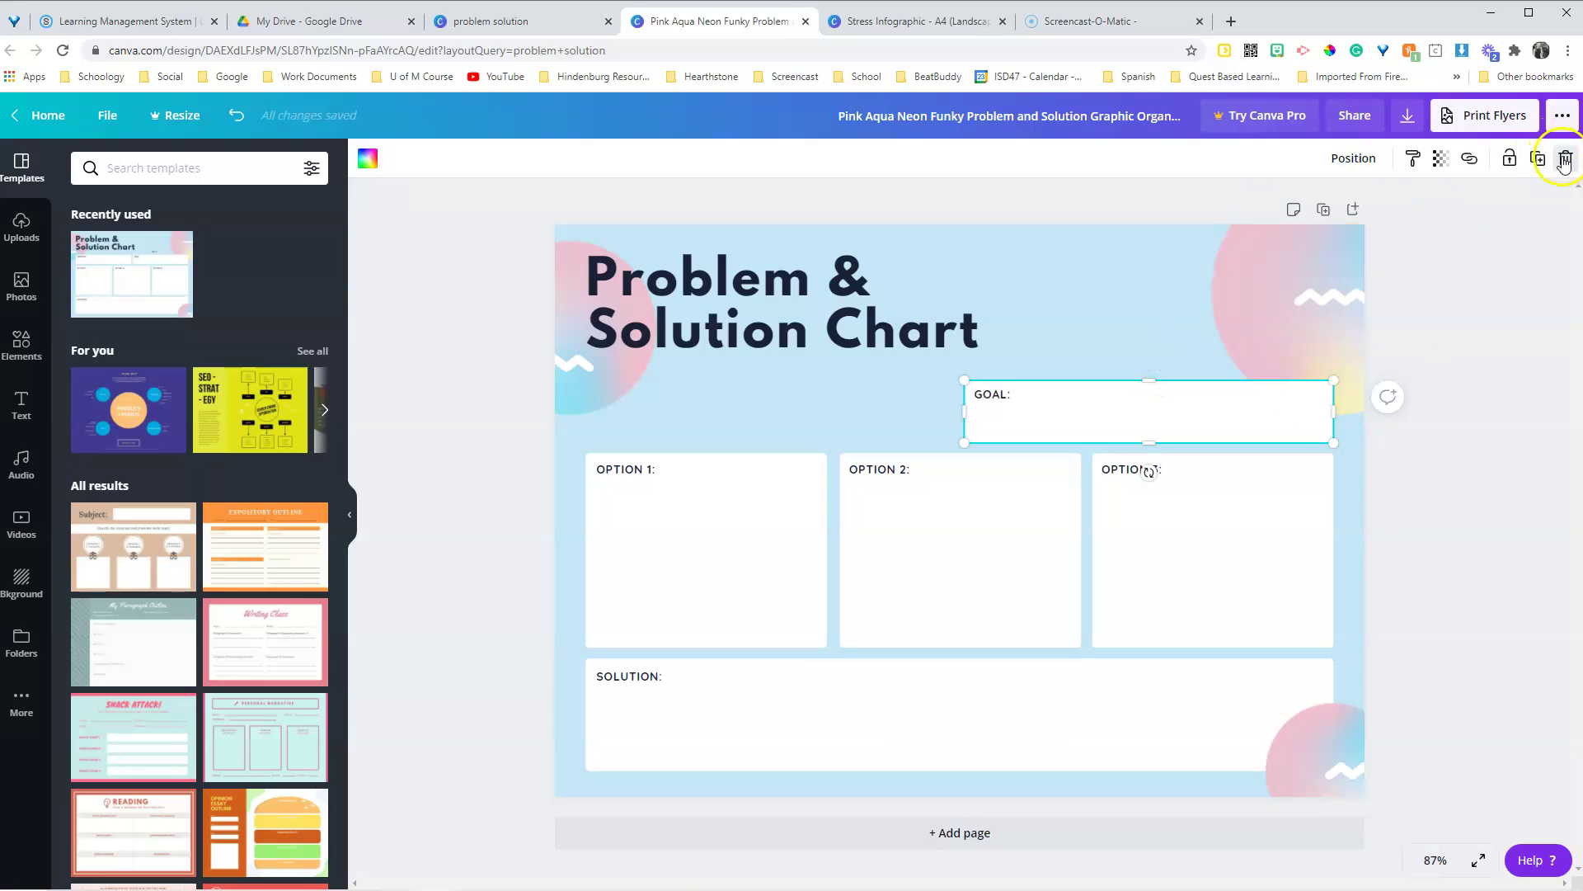
{"action": "left_click", "coordinate": [1567, 158]}
{"action": "left_click", "coordinate": [981, 393]}
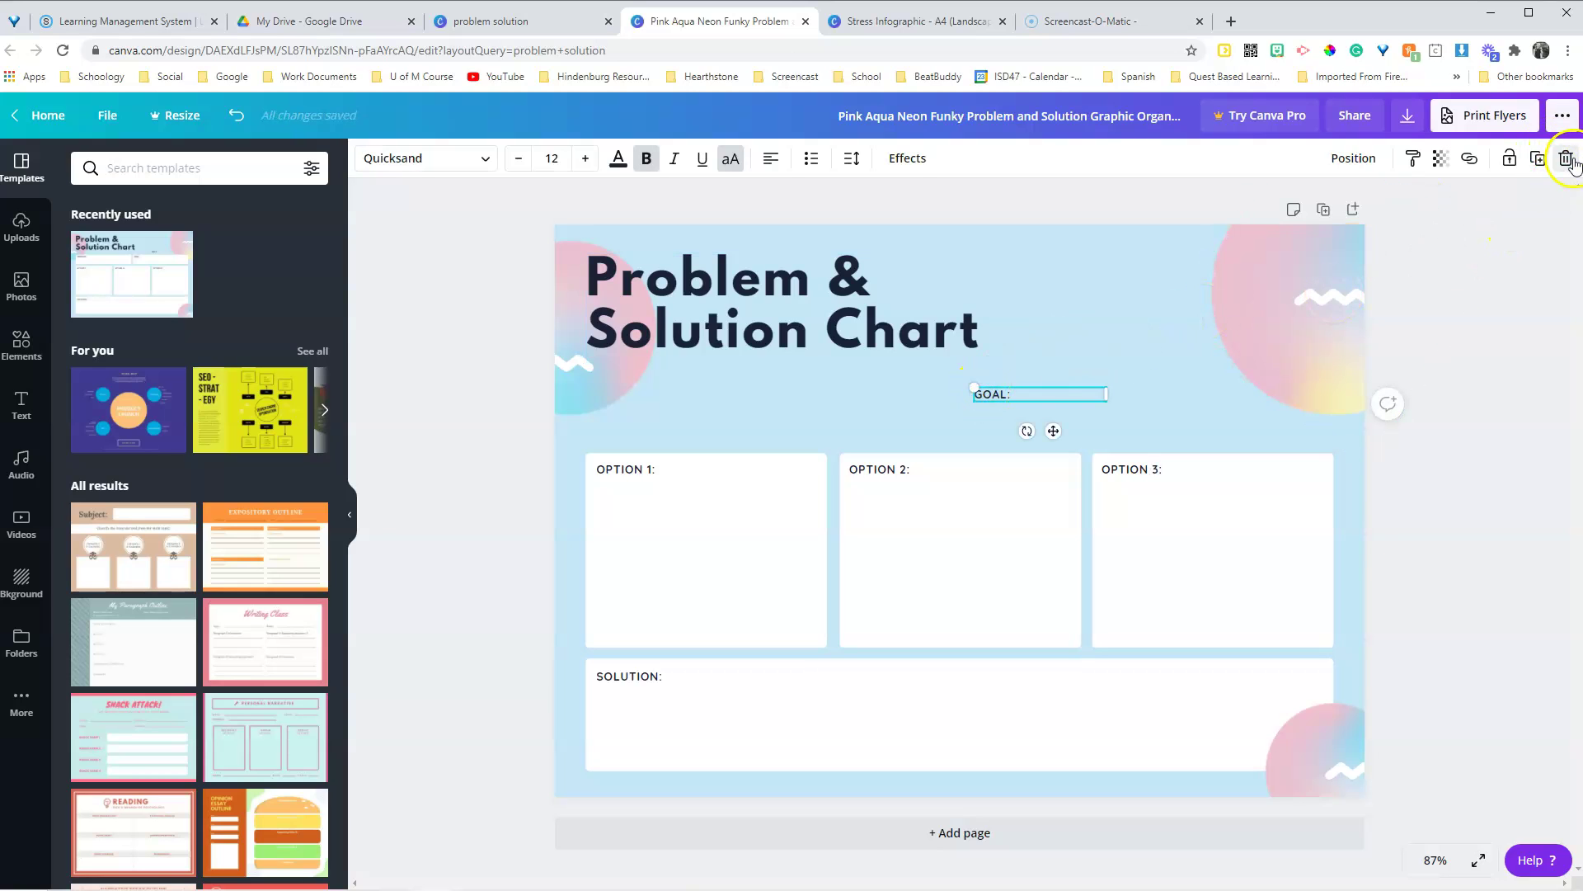
{"action": "left_click", "coordinate": [1566, 159]}
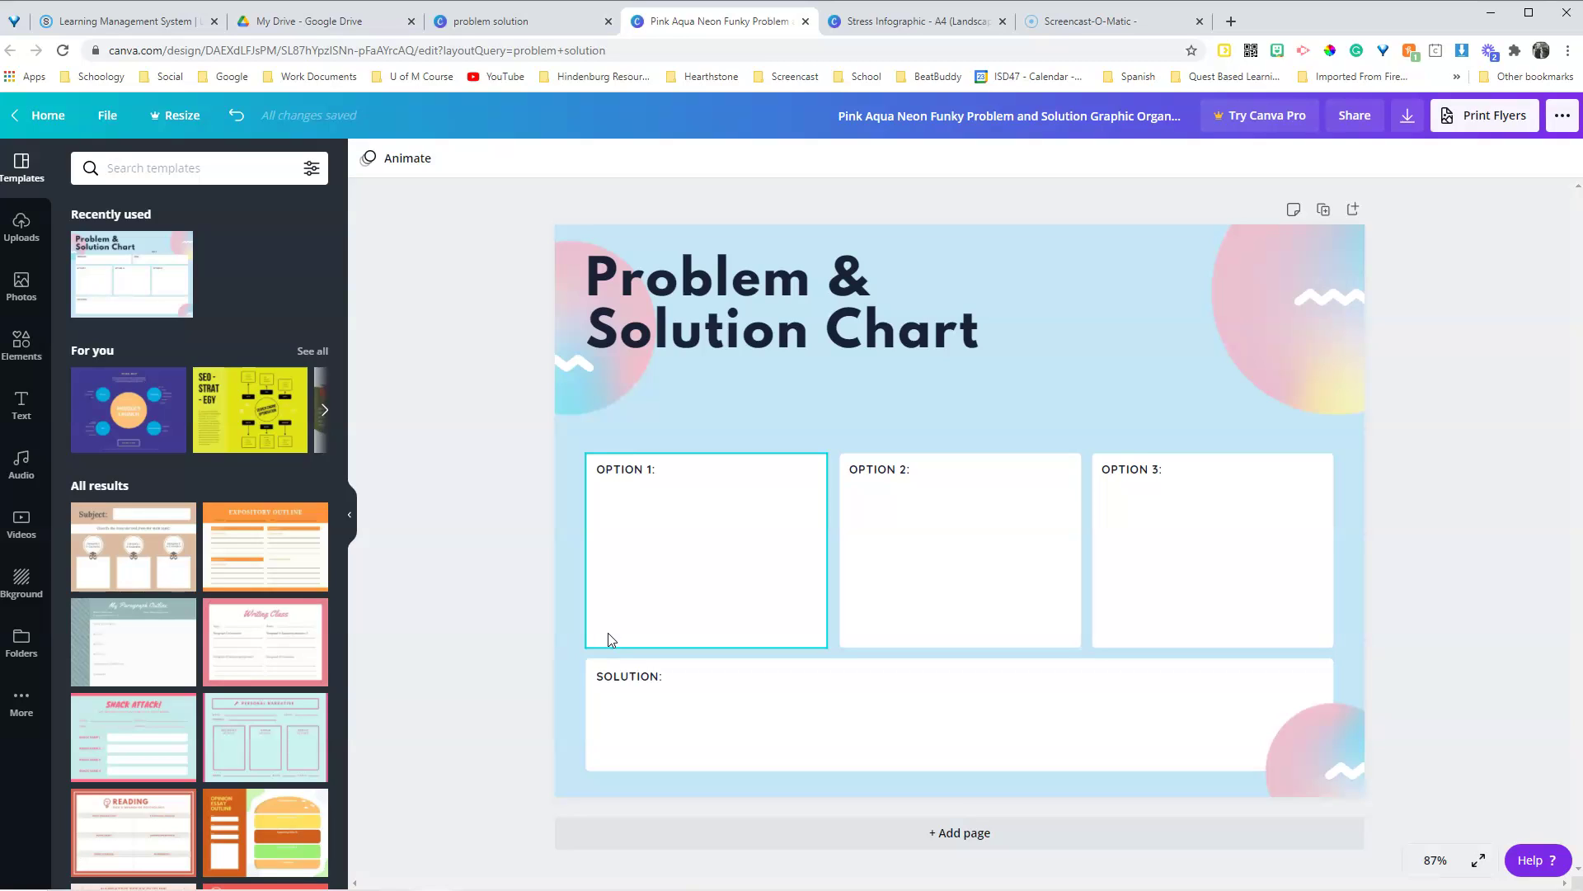
- Compare the trimmed chart with the Stress Infographic, ending on the Stress Infographic tab
{"action": "left_click", "coordinate": [758, 85]}
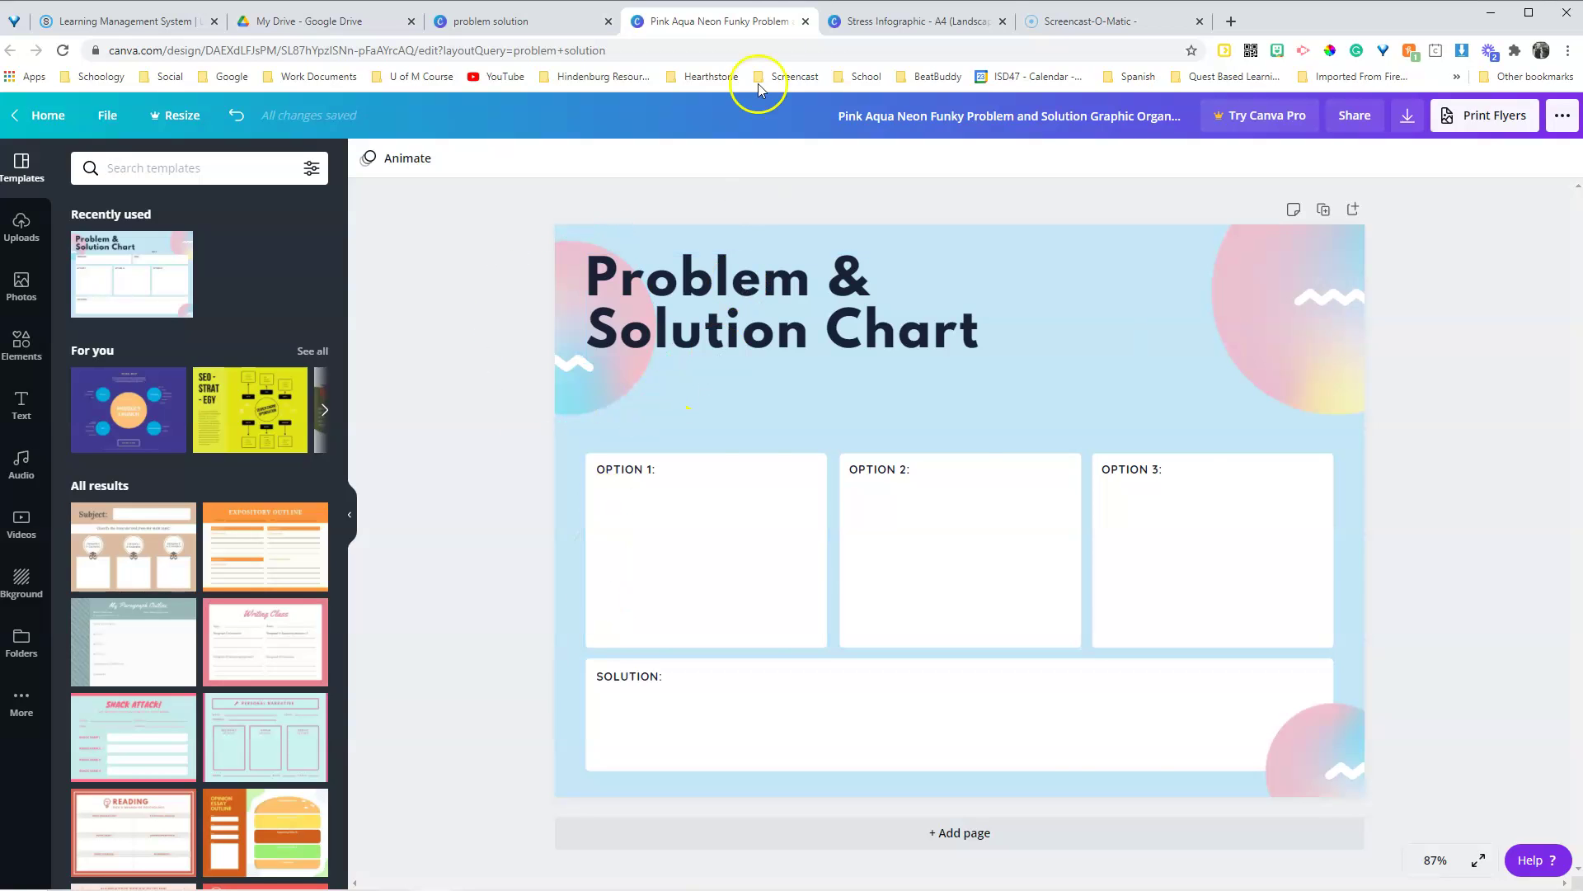
{"action": "left_click", "coordinate": [923, 29]}
{"action": "left_click", "coordinate": [1567, 740]}
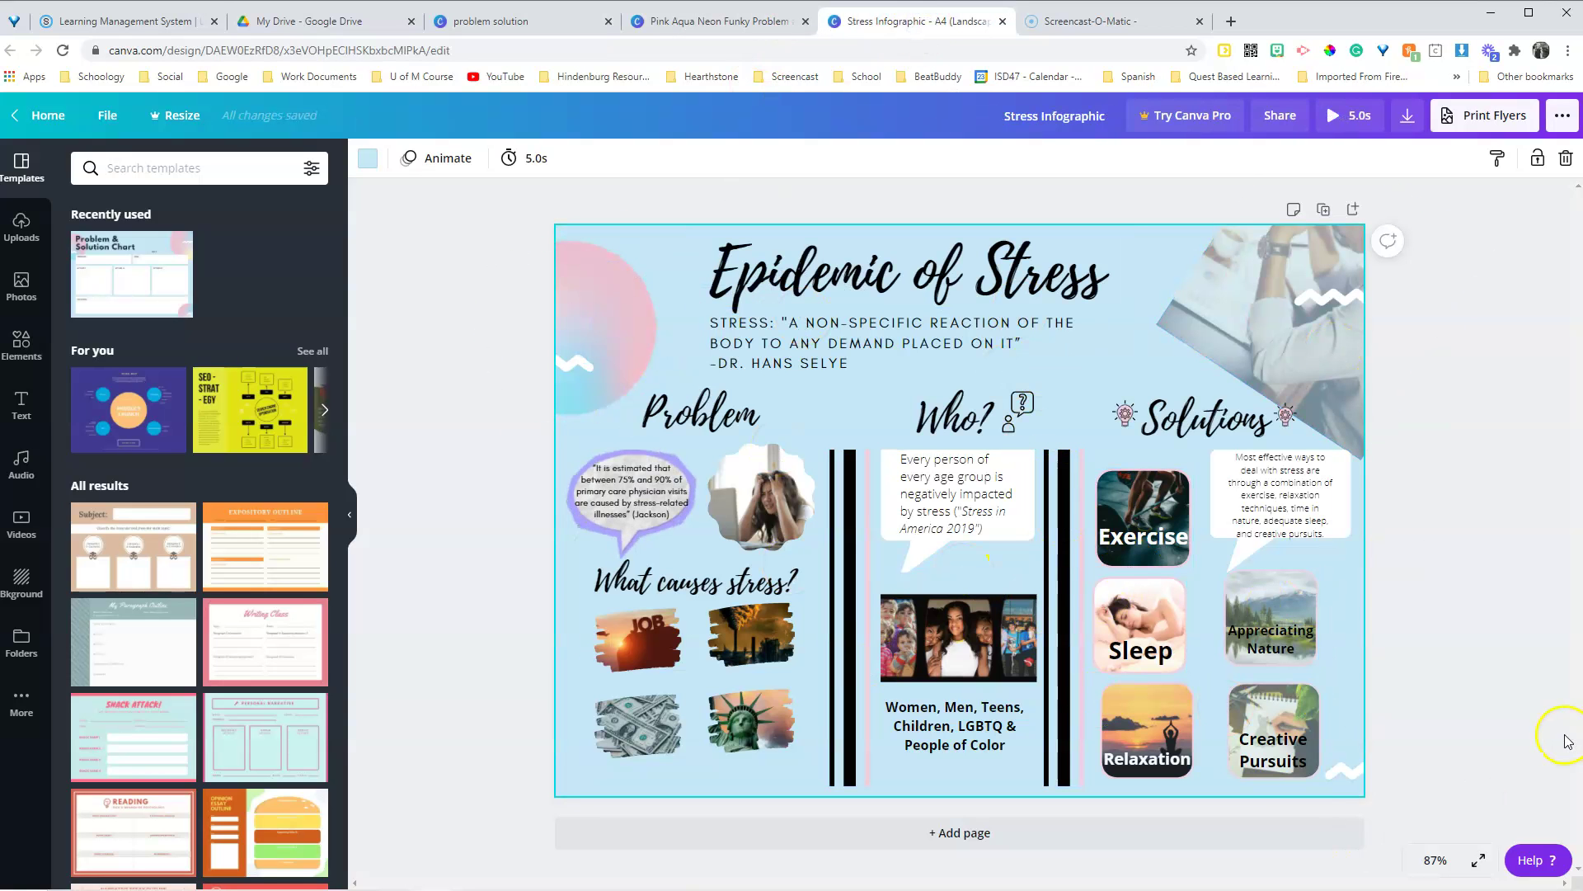
{"action": "left_click", "coordinate": [707, 24]}
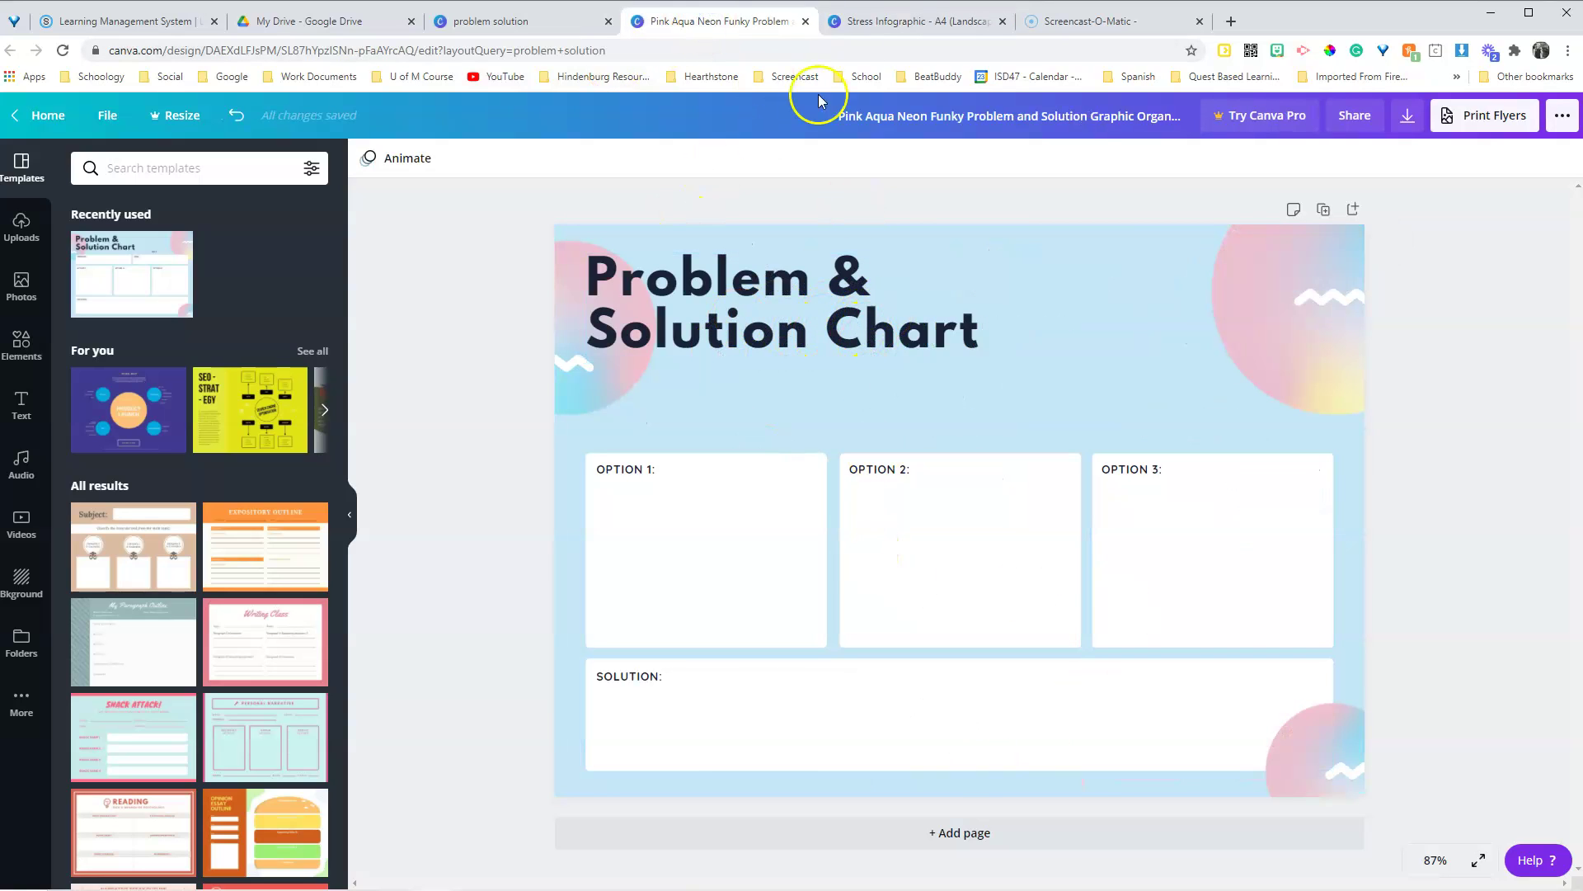
{"action": "left_click", "coordinate": [899, 22]}
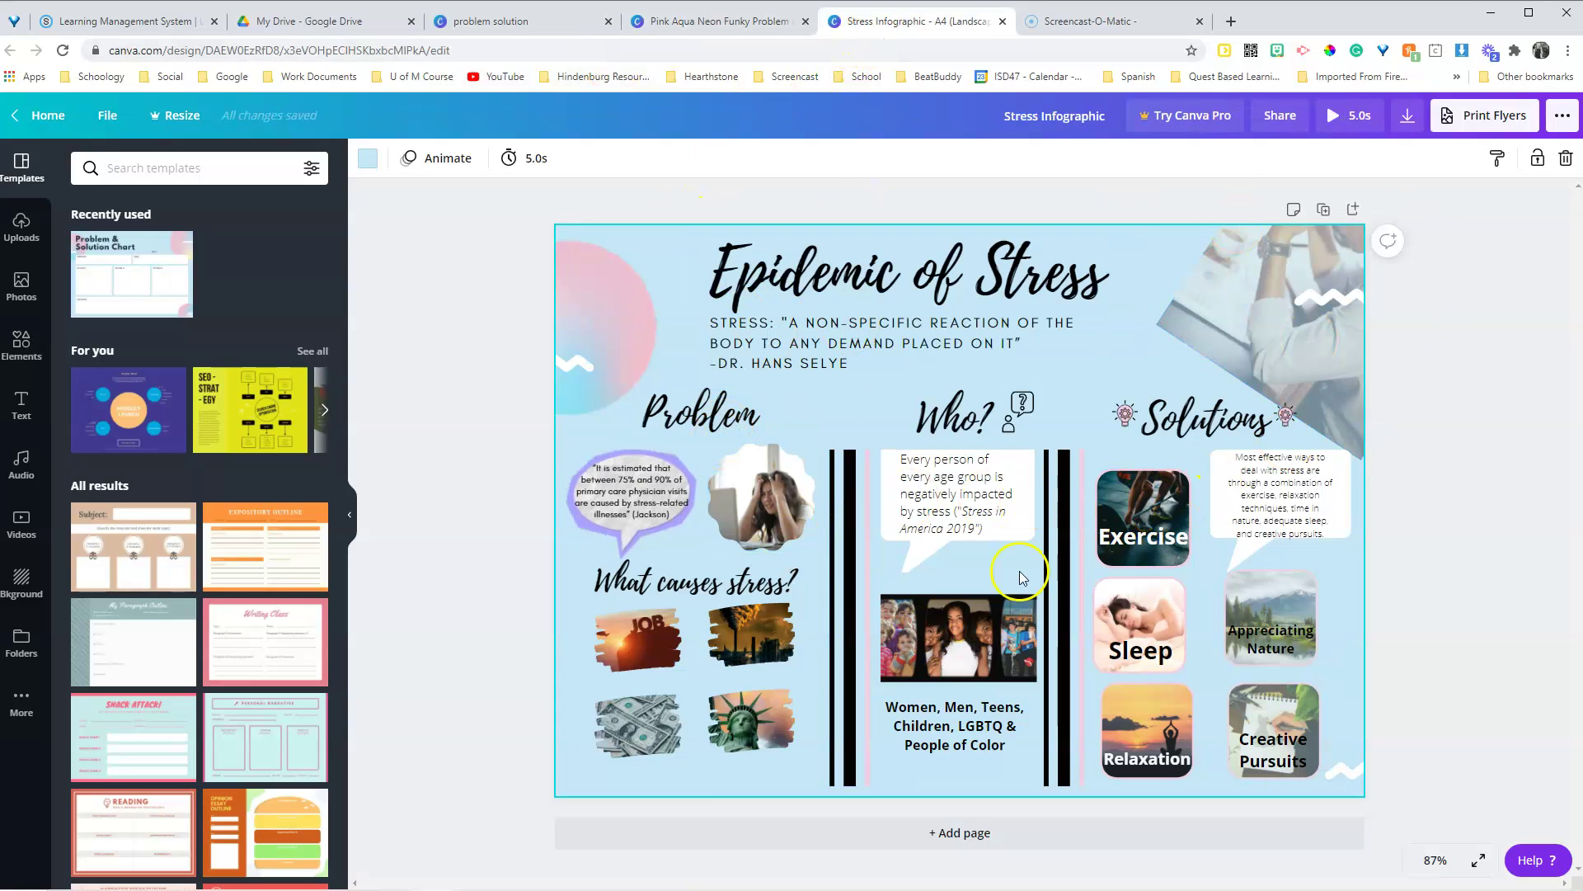
{"action": "left_click", "coordinate": [759, 25]}
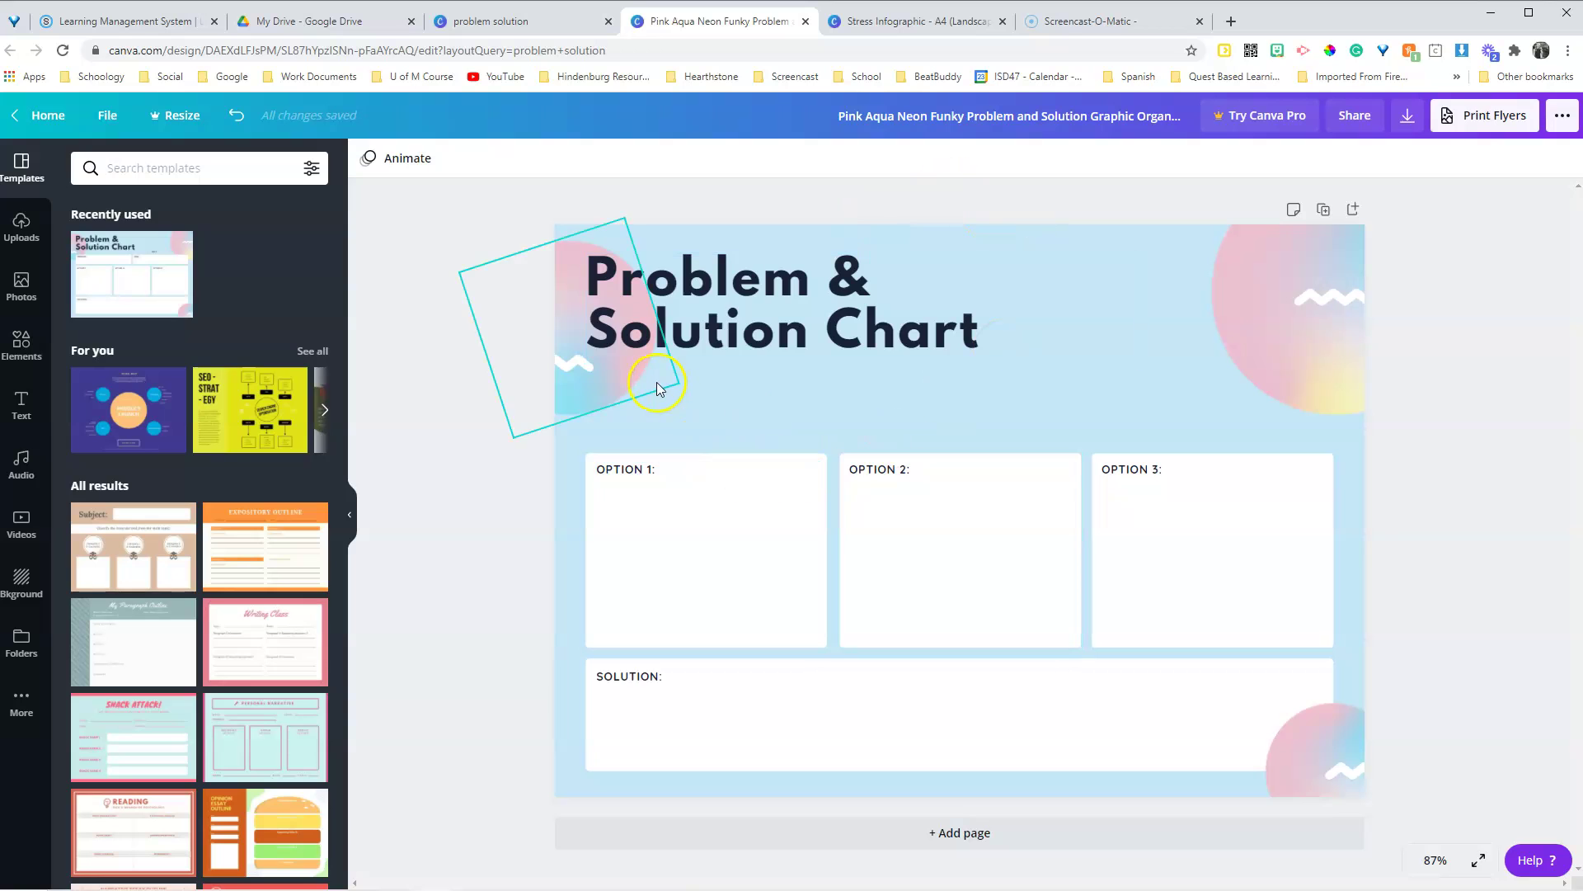
{"action": "left_click", "coordinate": [904, 34]}
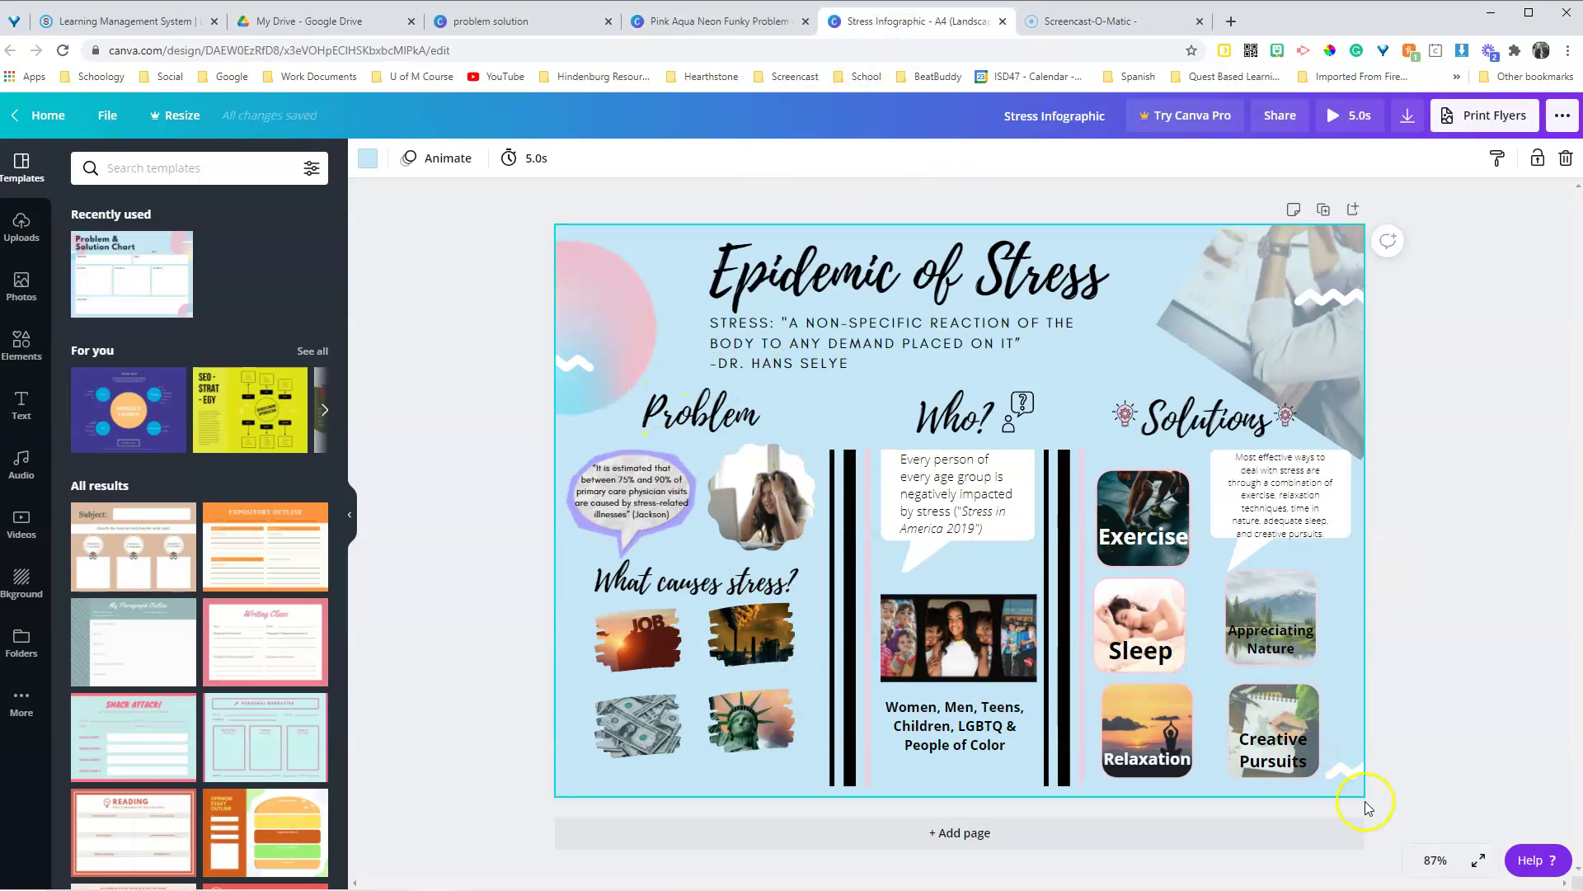
- Set the Stress Infographic zoom level to 100%
{"action": "left_click", "coordinate": [1435, 859]}
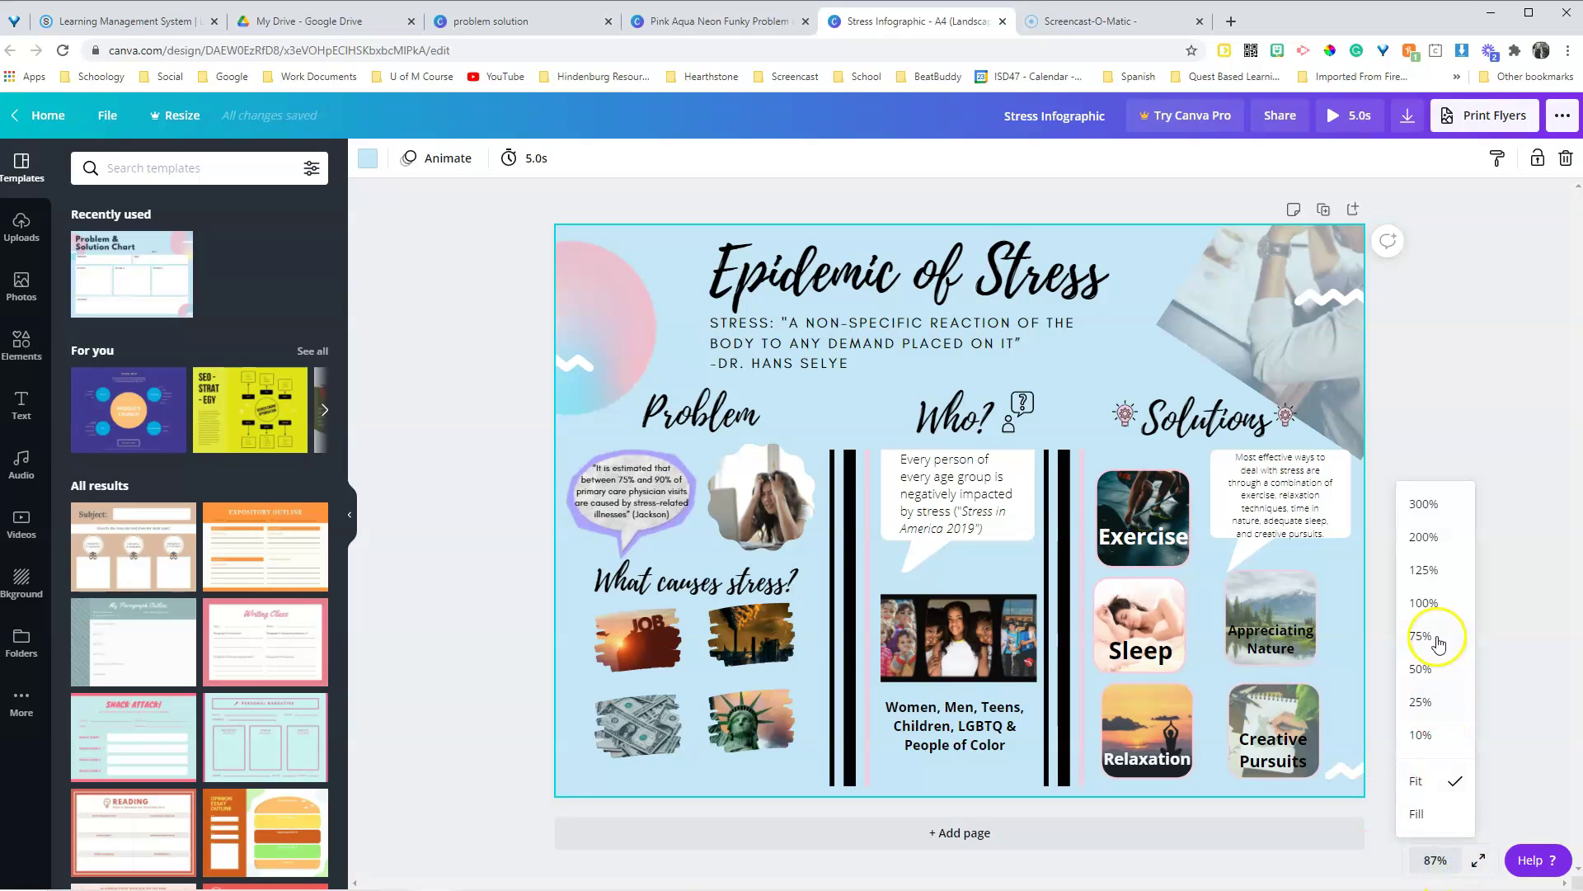
{"action": "left_click", "coordinate": [1435, 859]}
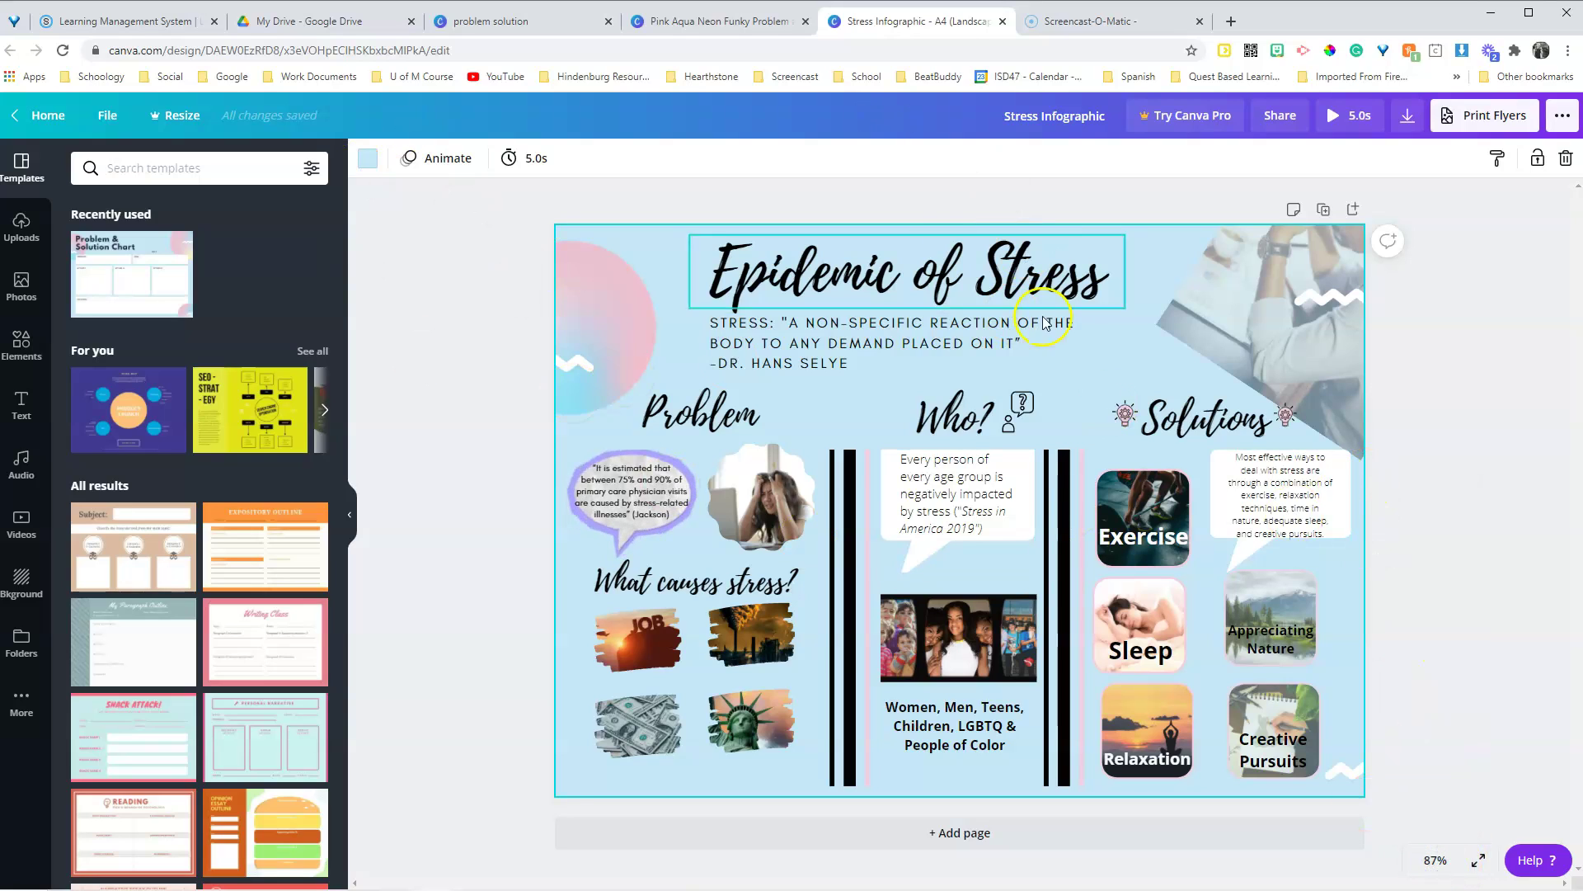
{"action": "left_click", "coordinate": [1435, 859]}
{"action": "left_click", "coordinate": [1437, 604]}
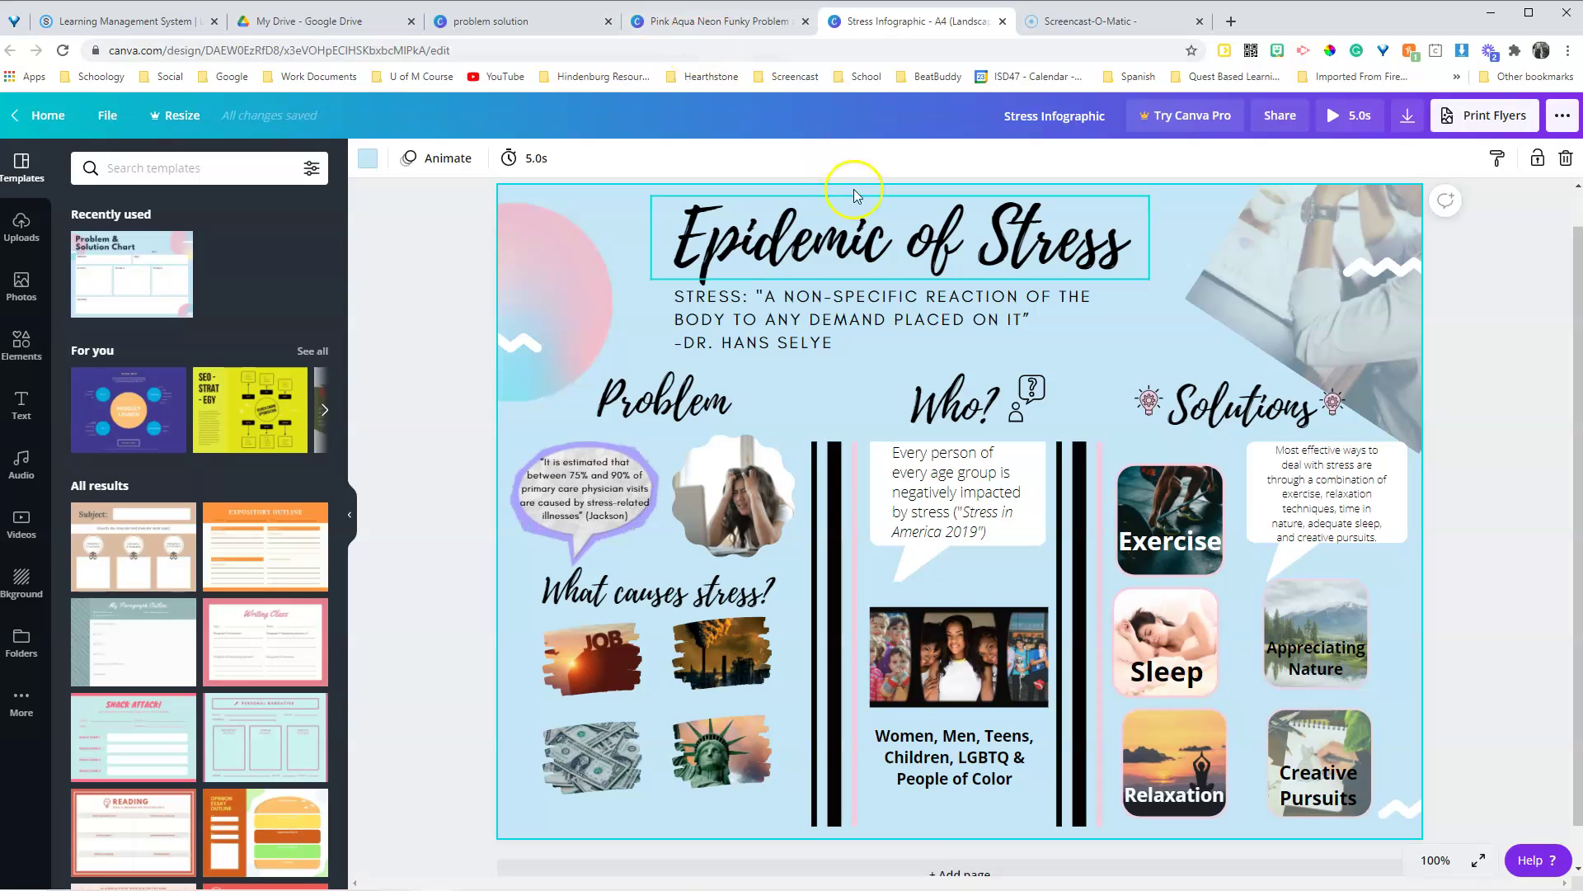
- Select the Epidemic of Stress title, then the Problem & Solution Chart title
{"action": "left_click", "coordinate": [829, 251]}
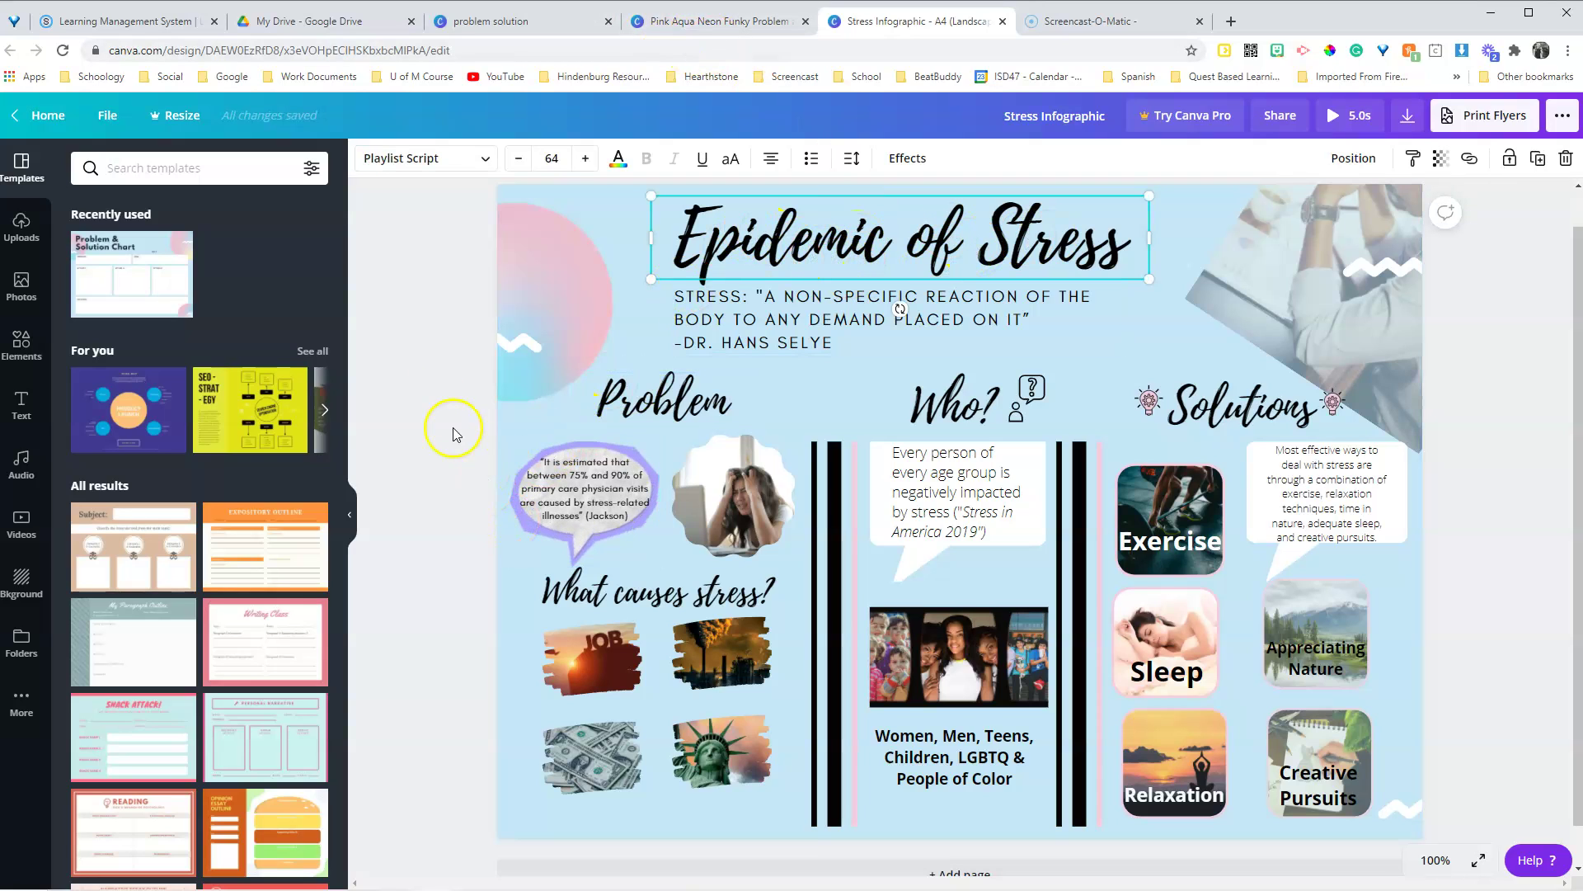
{"action": "left_click", "coordinate": [709, 22]}
{"action": "left_click", "coordinate": [786, 300]}
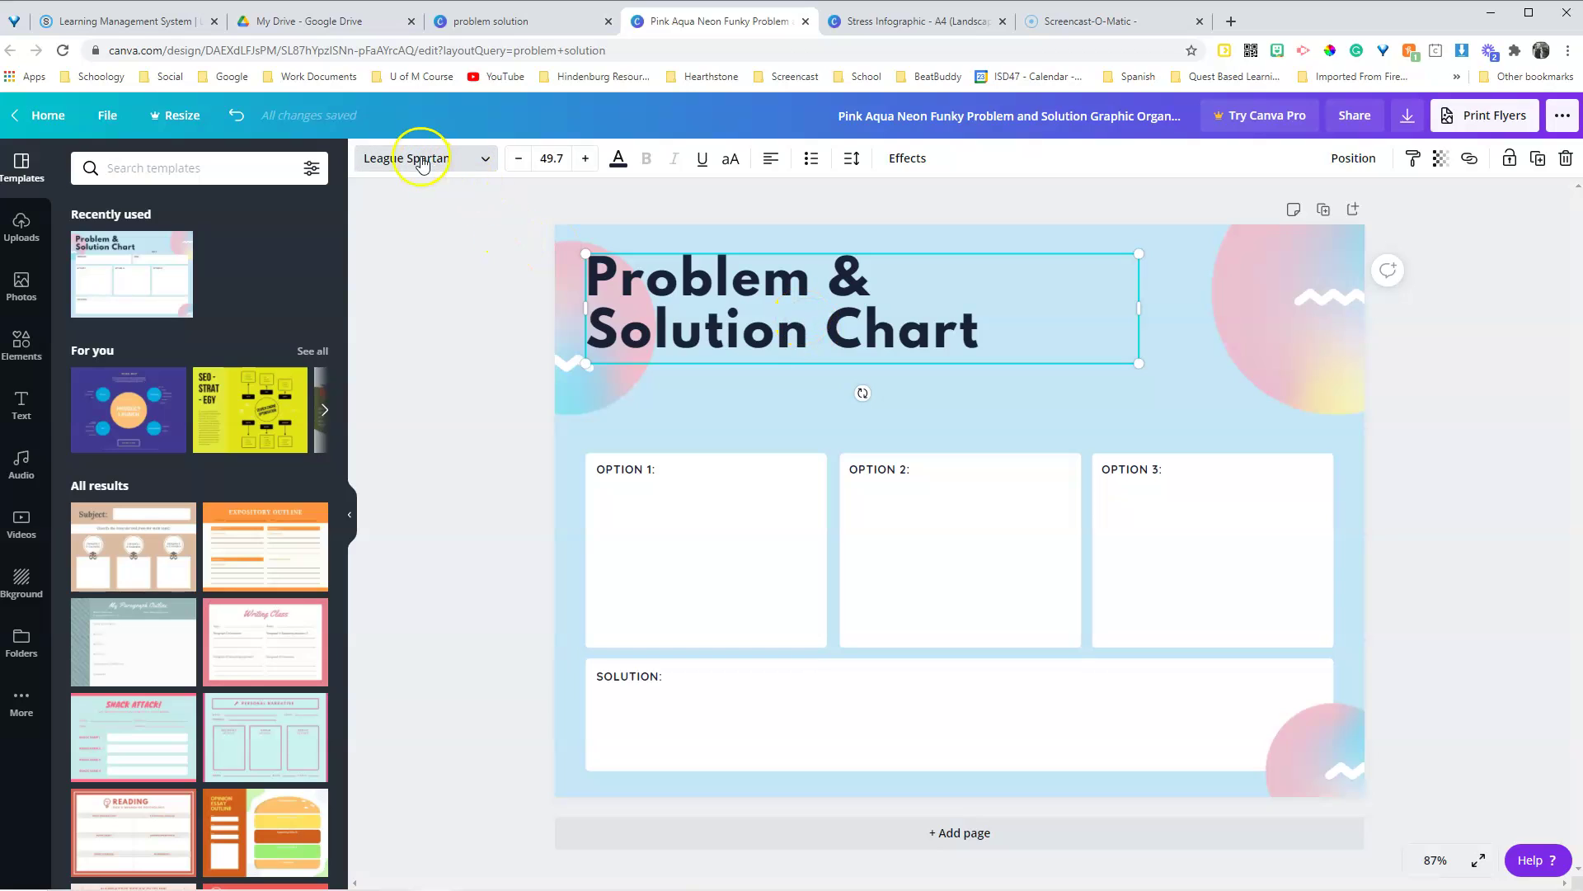
- Browse the font list for the chart title, leaving League Spartan at 49.7
{"action": "left_click", "coordinate": [480, 162]}
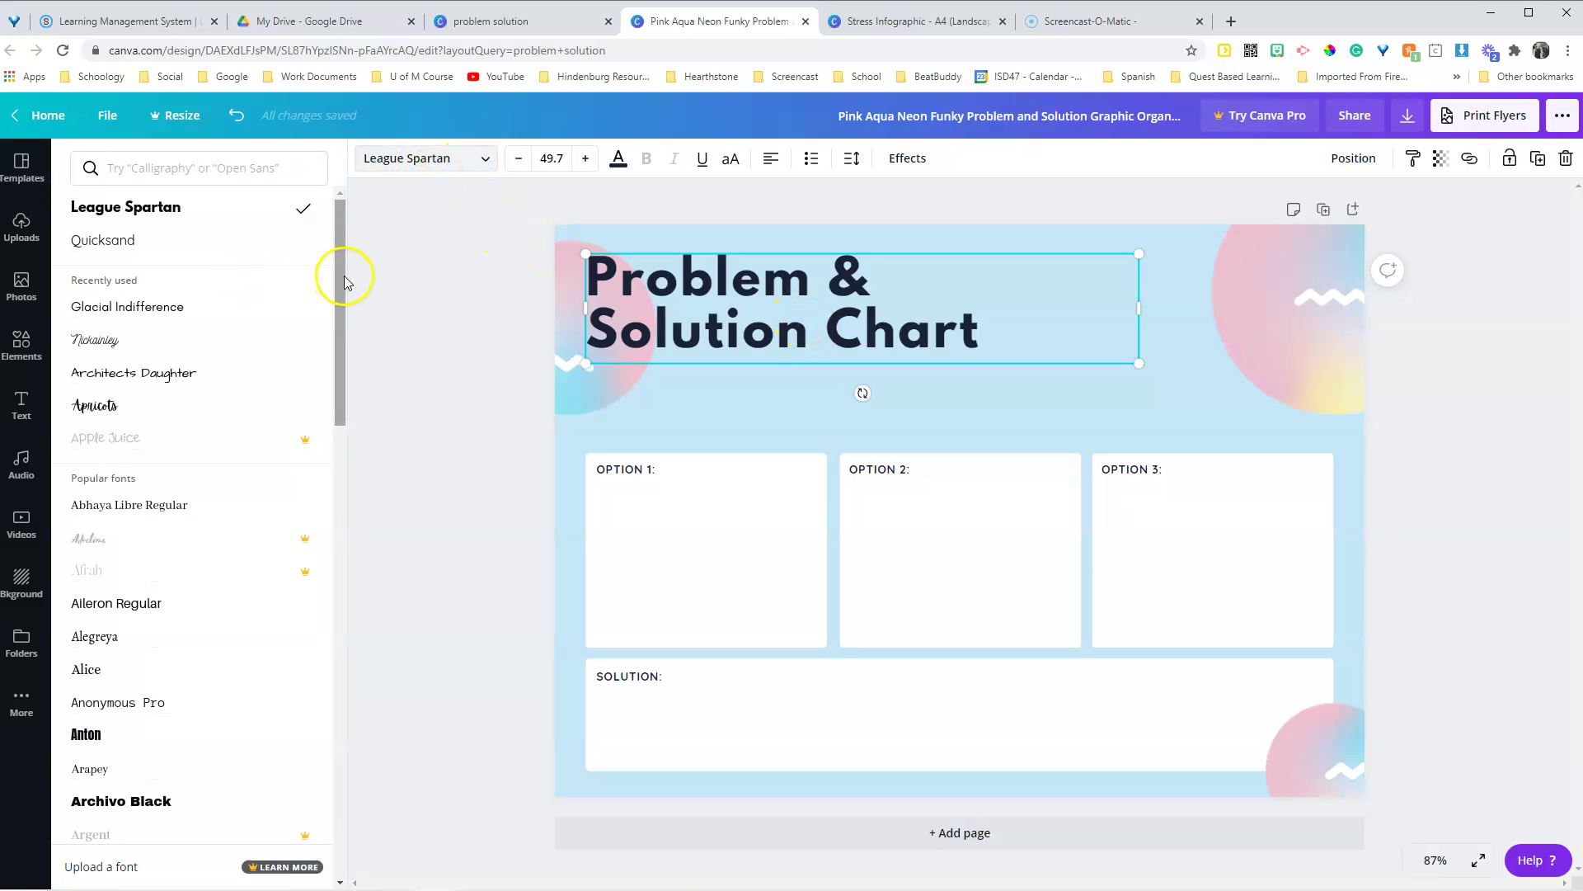
{"action": "left_click_drag", "start_coordinate": [344, 275], "coordinate": [339, 546]}
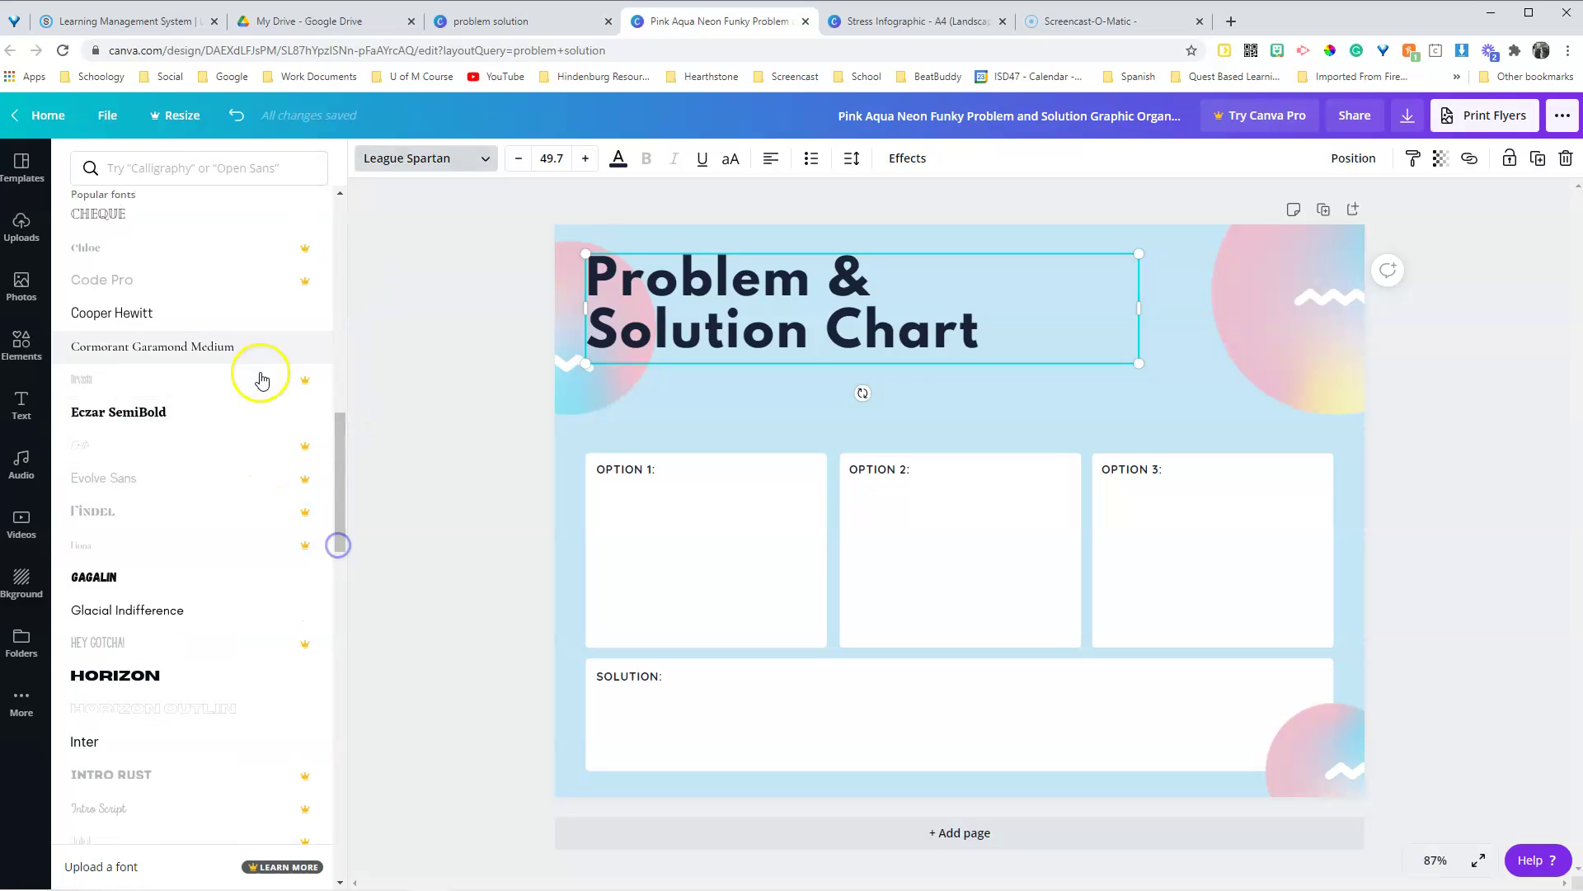
{"action": "scroll", "coordinate": [243, 527], "scroll_direction": "down", "scroll_amount": 6}
{"action": "scroll", "coordinate": [223, 355], "scroll_direction": "up", "scroll_amount": 15}
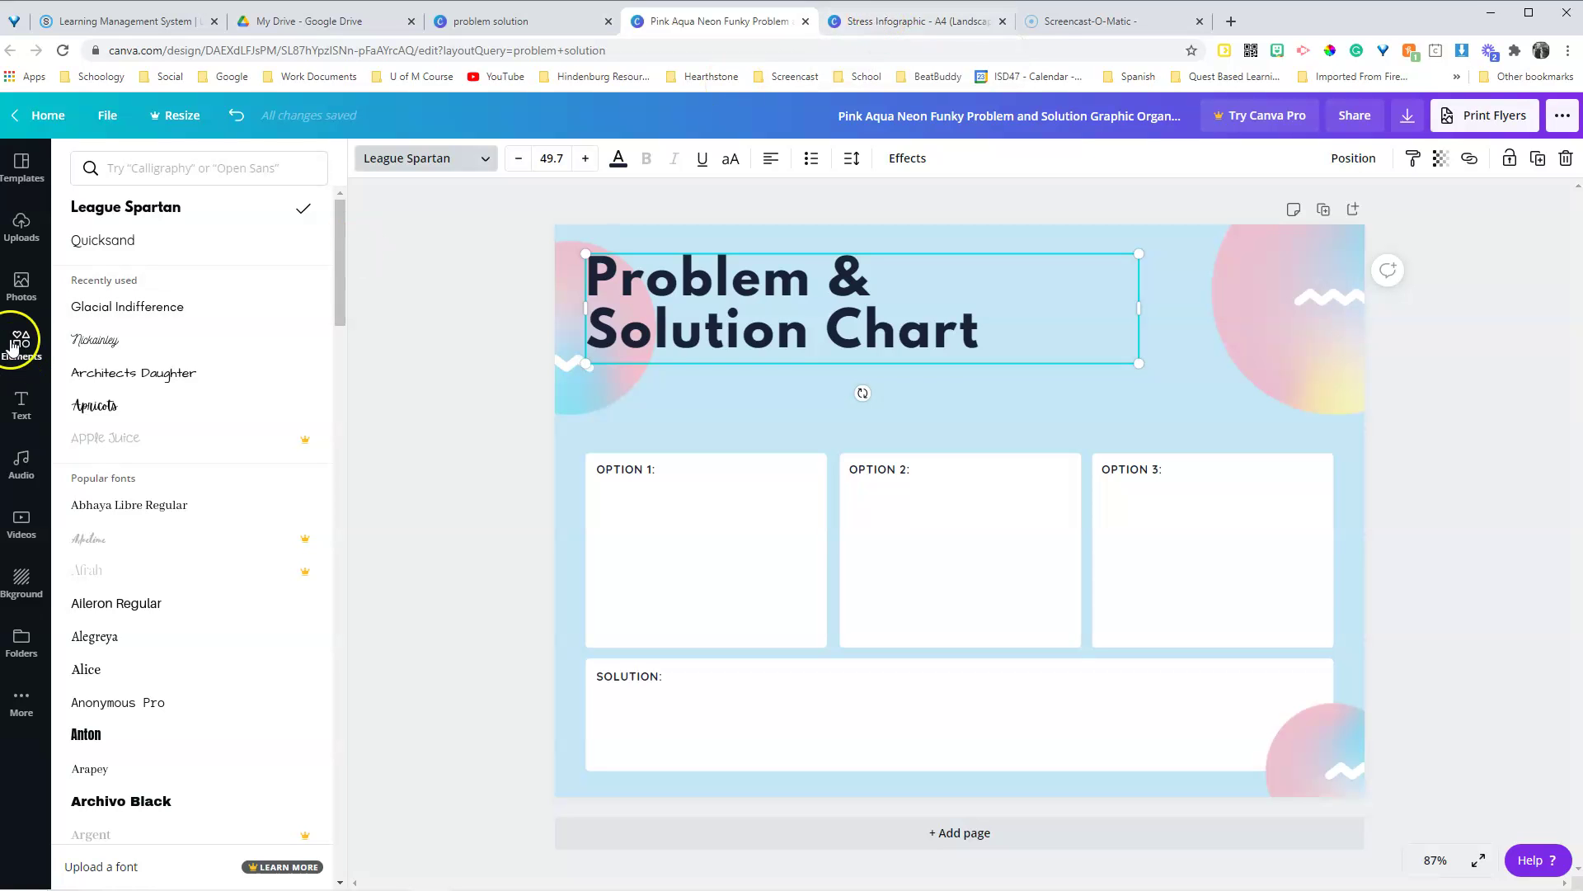
- On the Stress Infographic, open the Text panel and go back to templates
{"action": "left_click", "coordinate": [880, 22]}
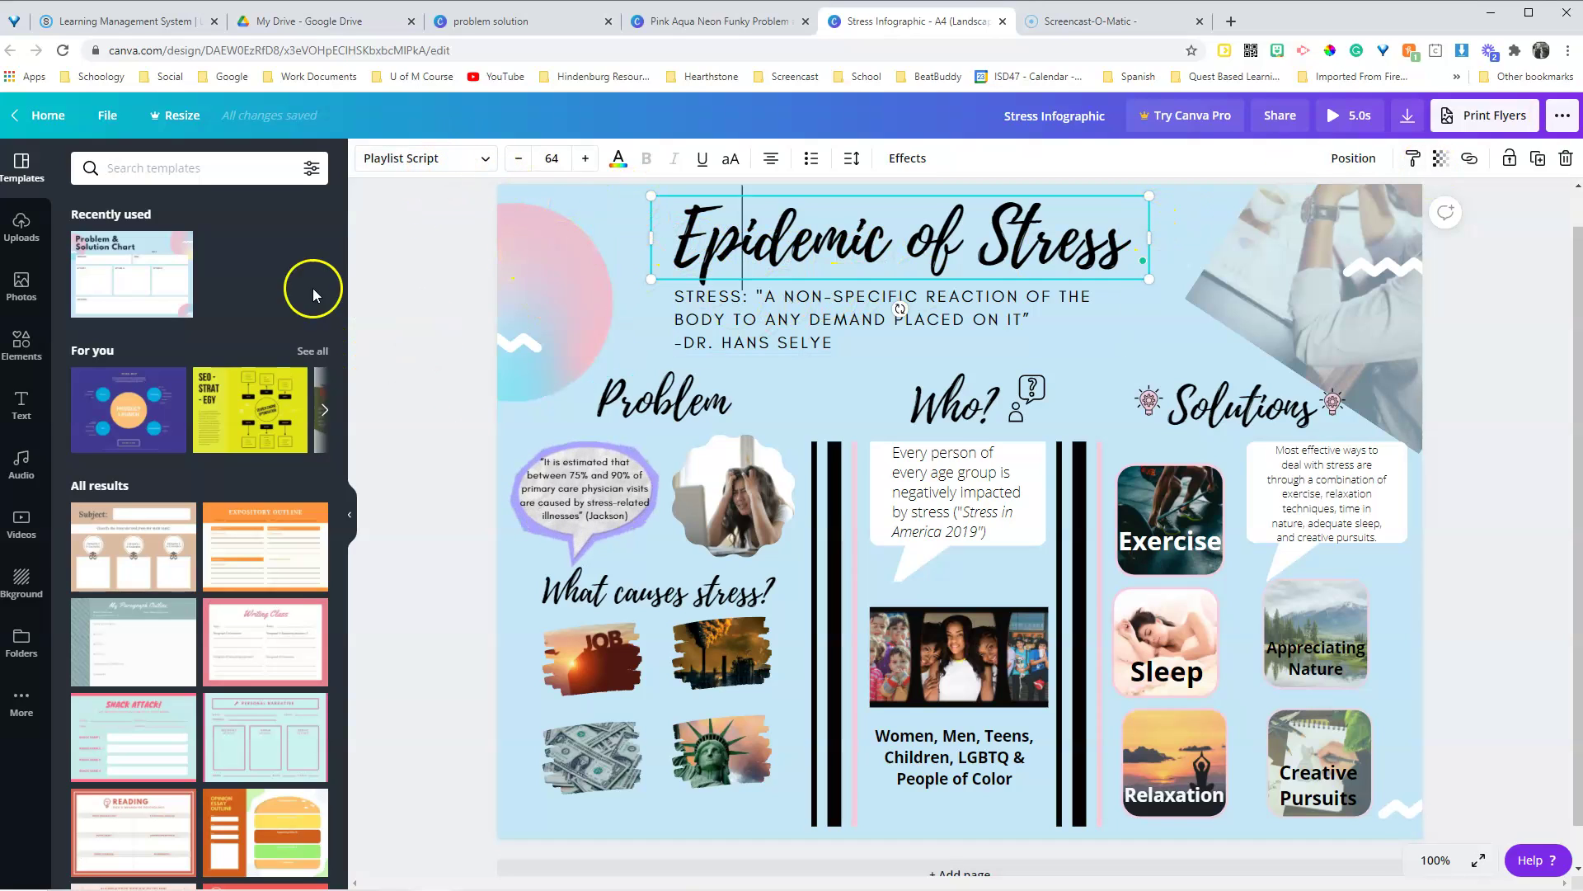
{"action": "left_click", "coordinate": [24, 404]}
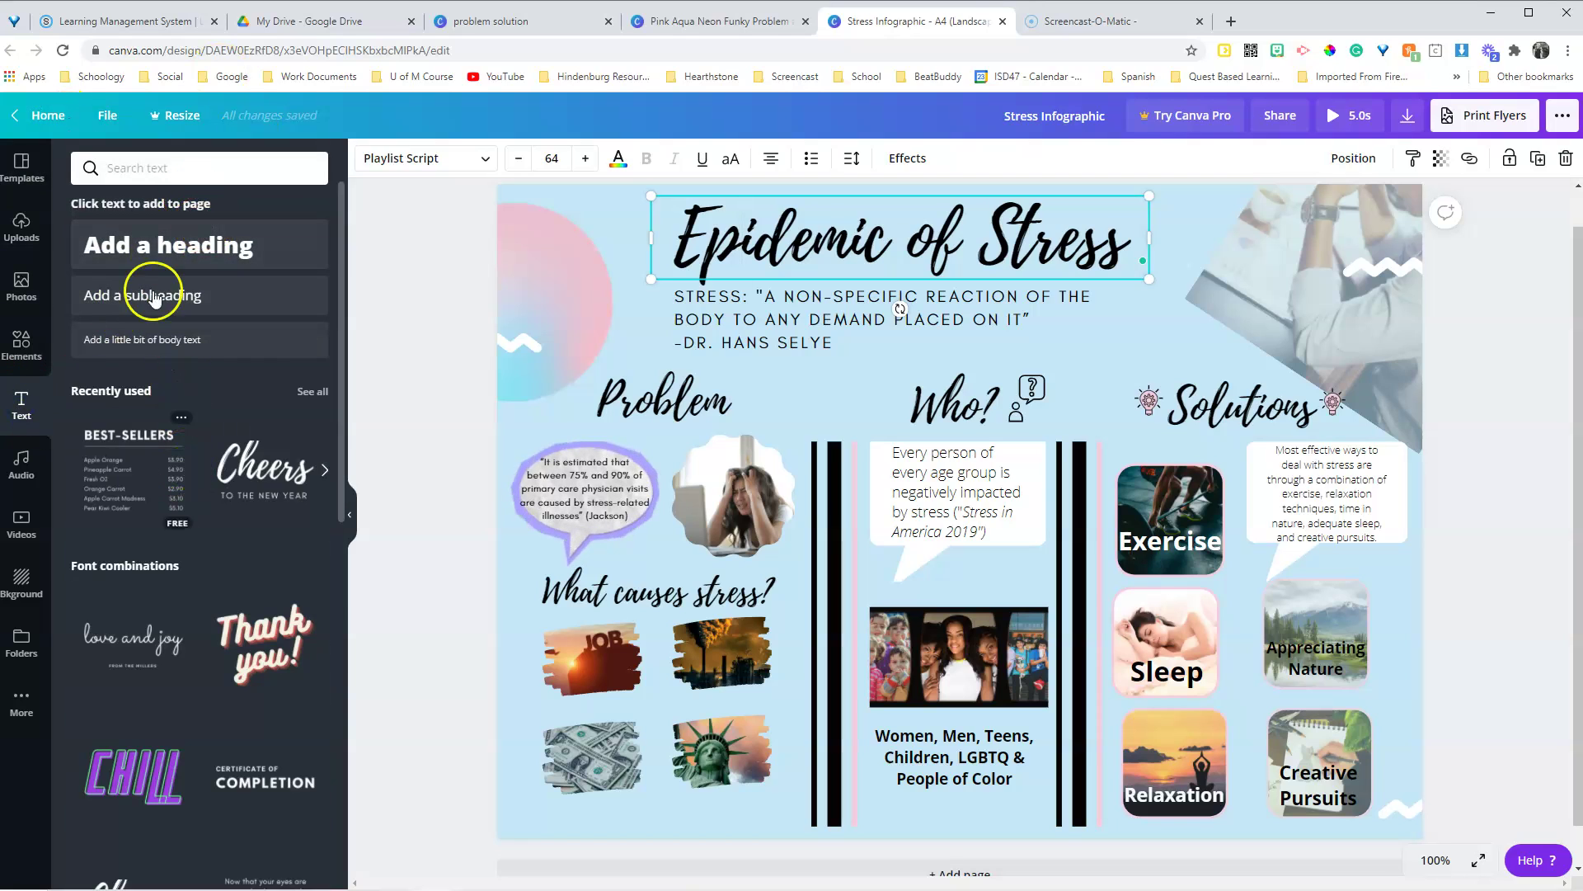
{"action": "left_click", "coordinate": [33, 182]}
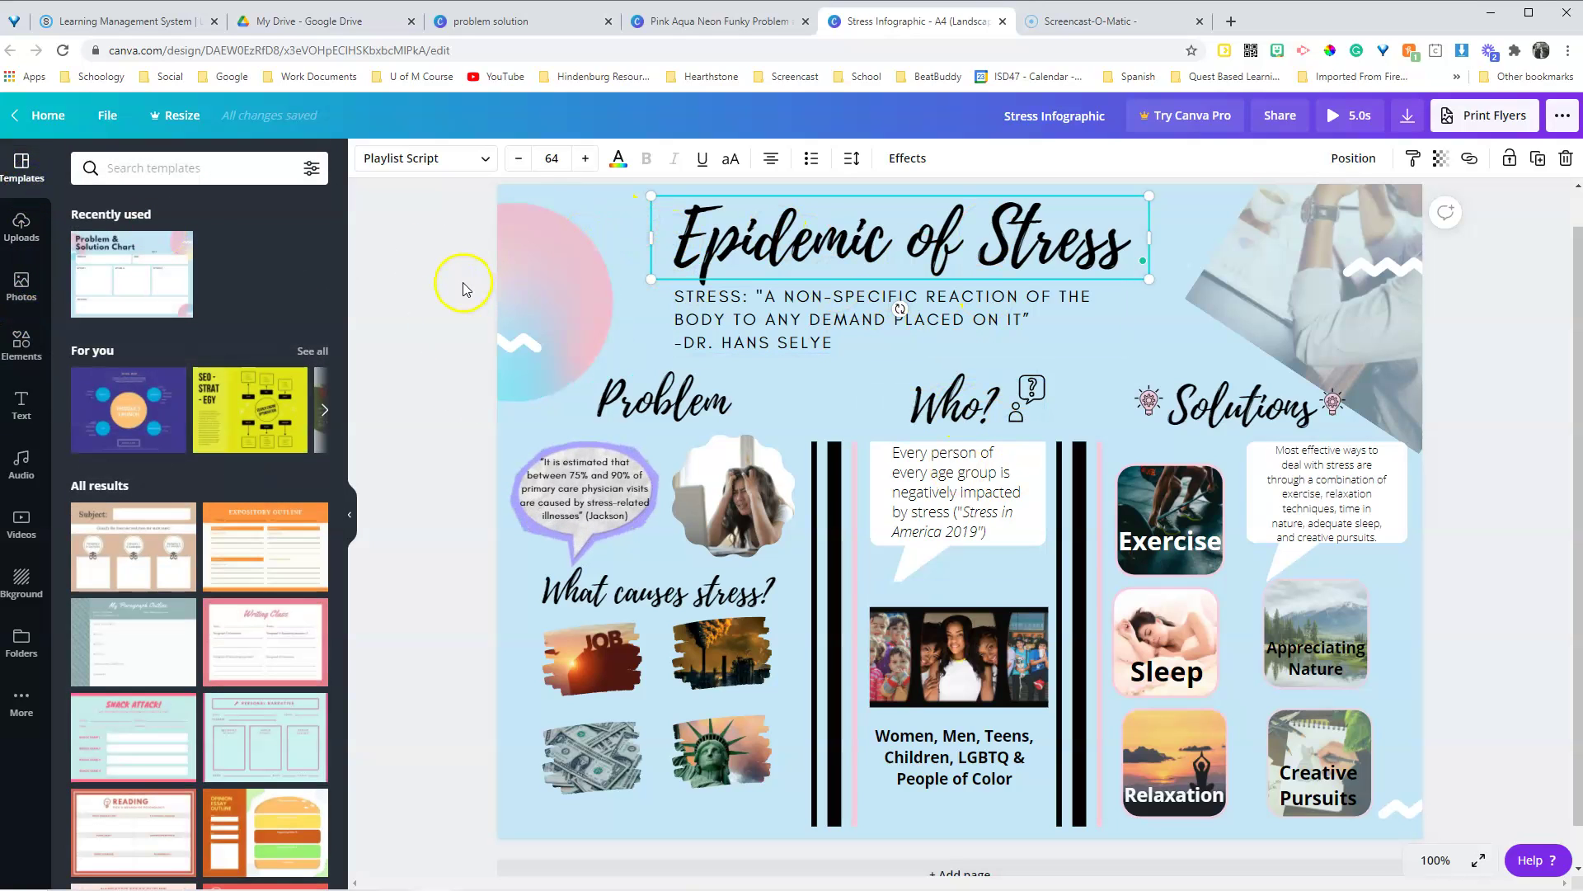
- Inspect the Epidemic of Stress title and Hans Selye quote without changing them
{"action": "left_click", "coordinate": [791, 229]}
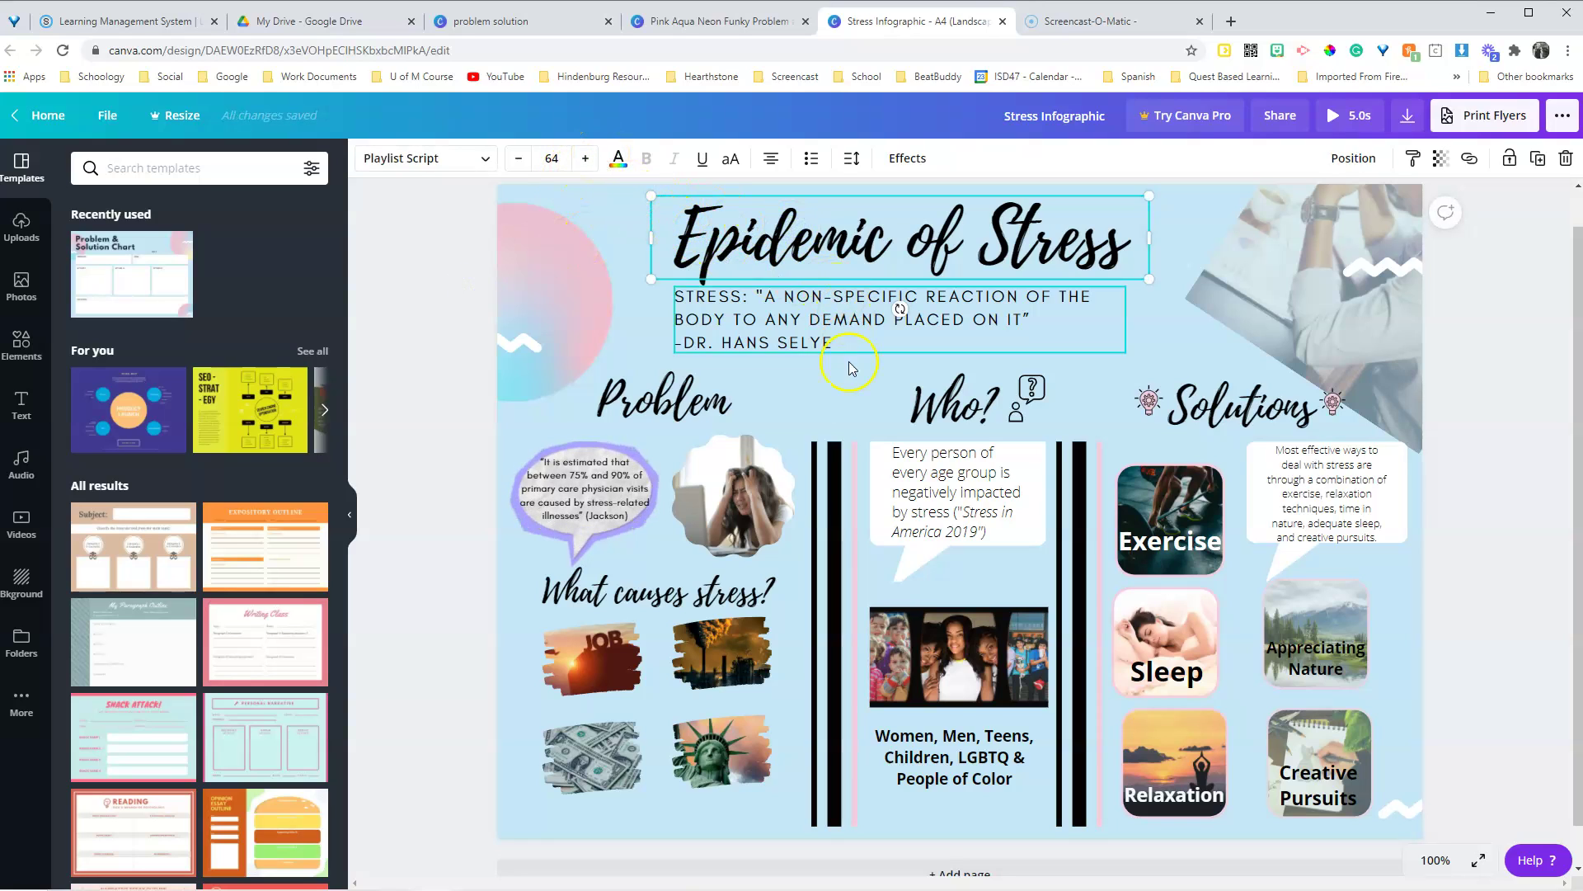
{"action": "left_click", "coordinate": [863, 245]}
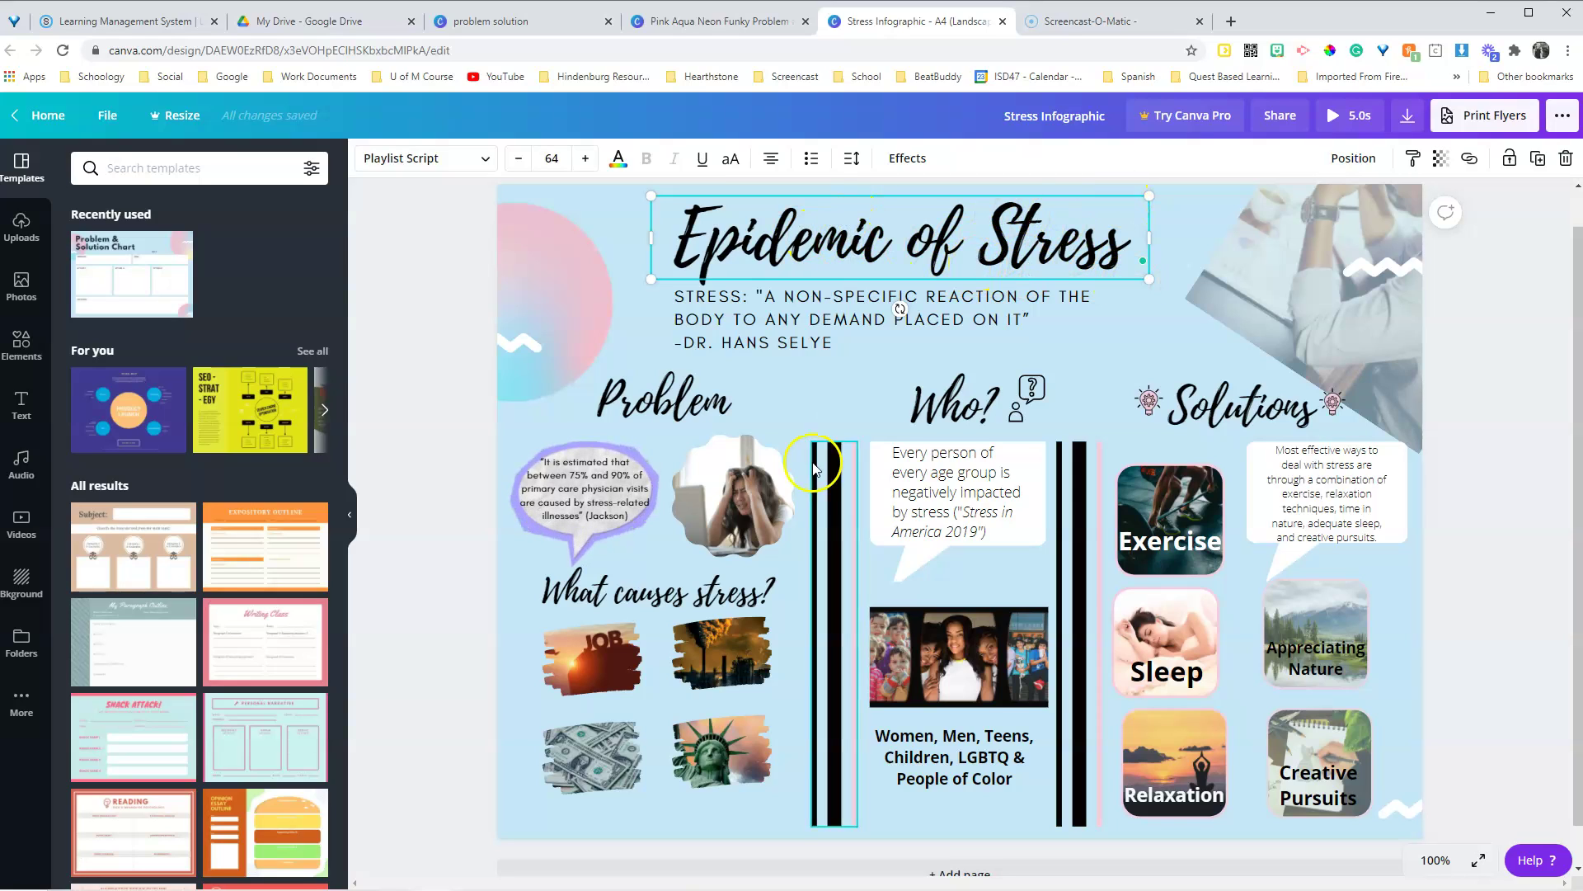
{"action": "left_click", "coordinate": [401, 424]}
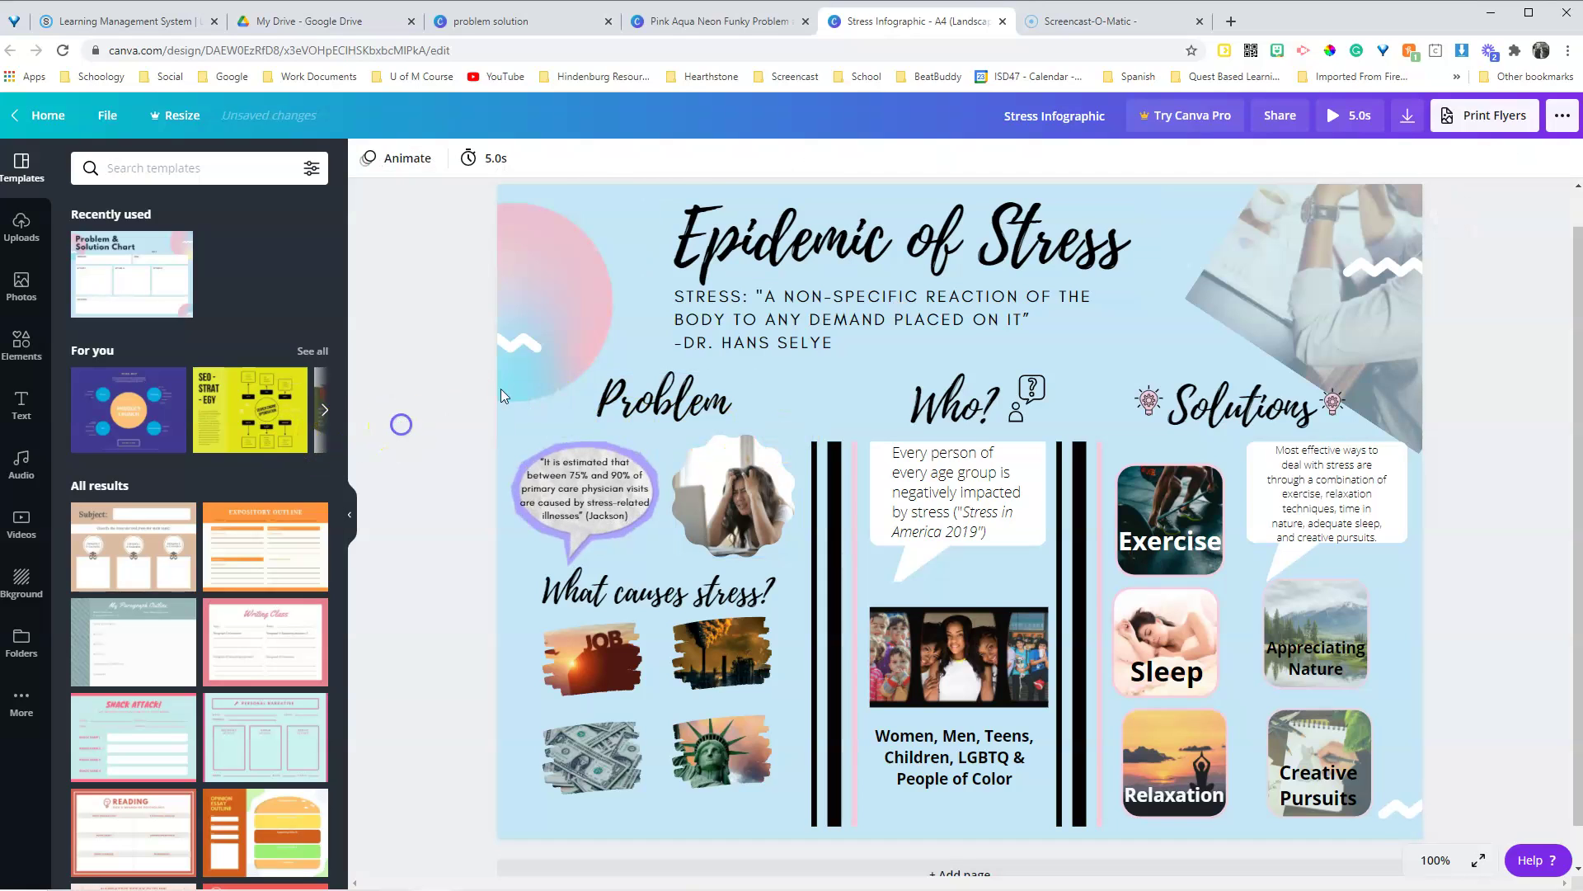
{"action": "left_click", "coordinate": [831, 328]}
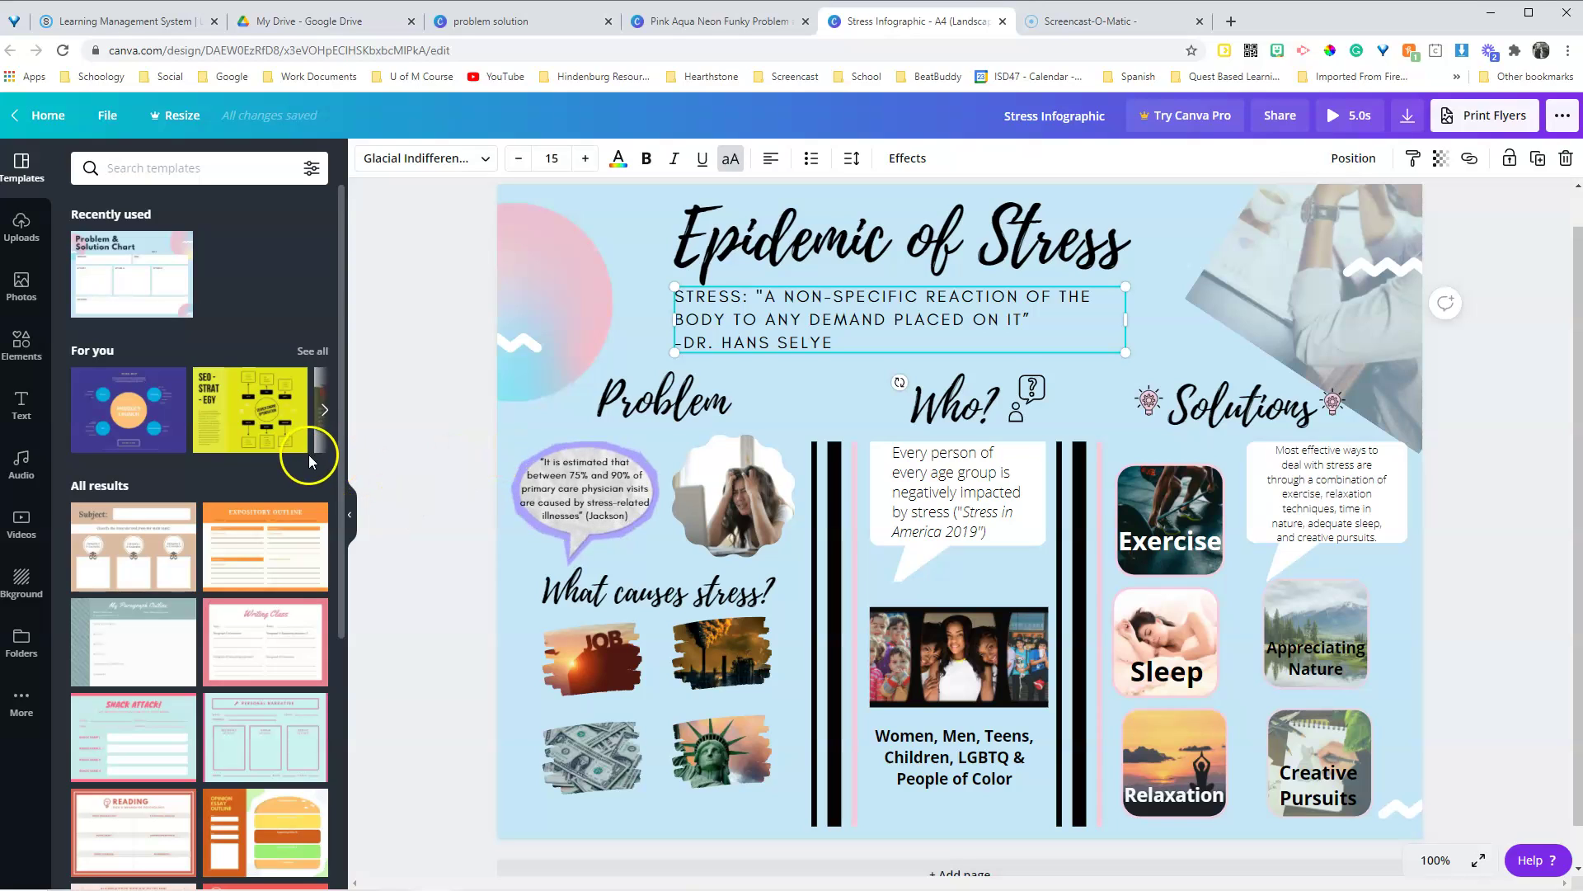
{"action": "left_click", "coordinate": [644, 319]}
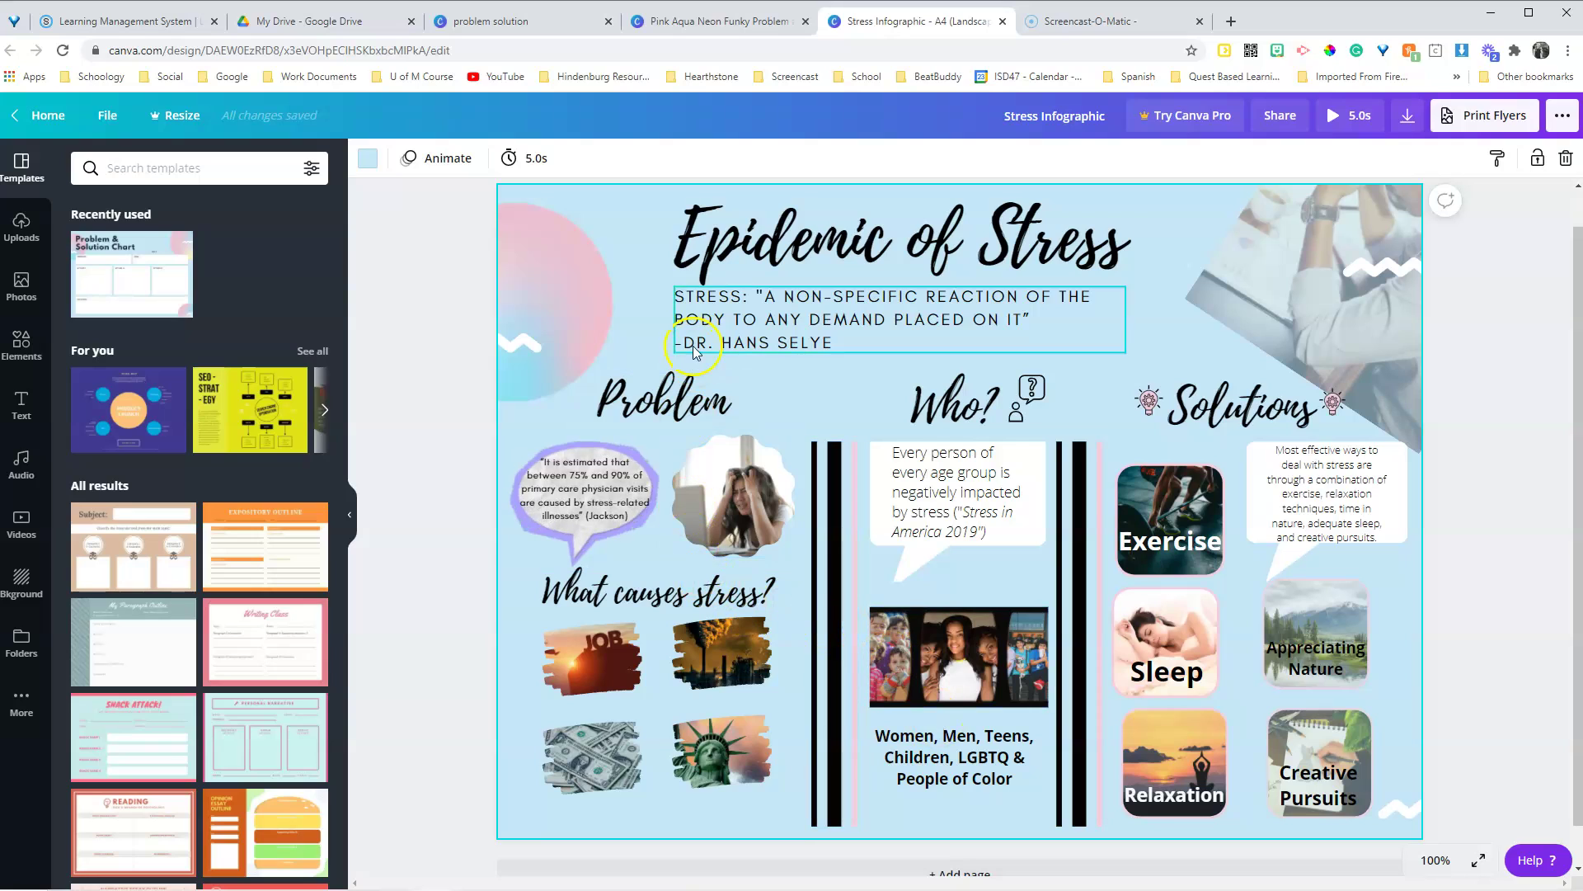
- Inspect the speech-bubble statistic under Problem, then return to the Problem & Solution Chart
{"action": "left_click", "coordinate": [636, 507]}
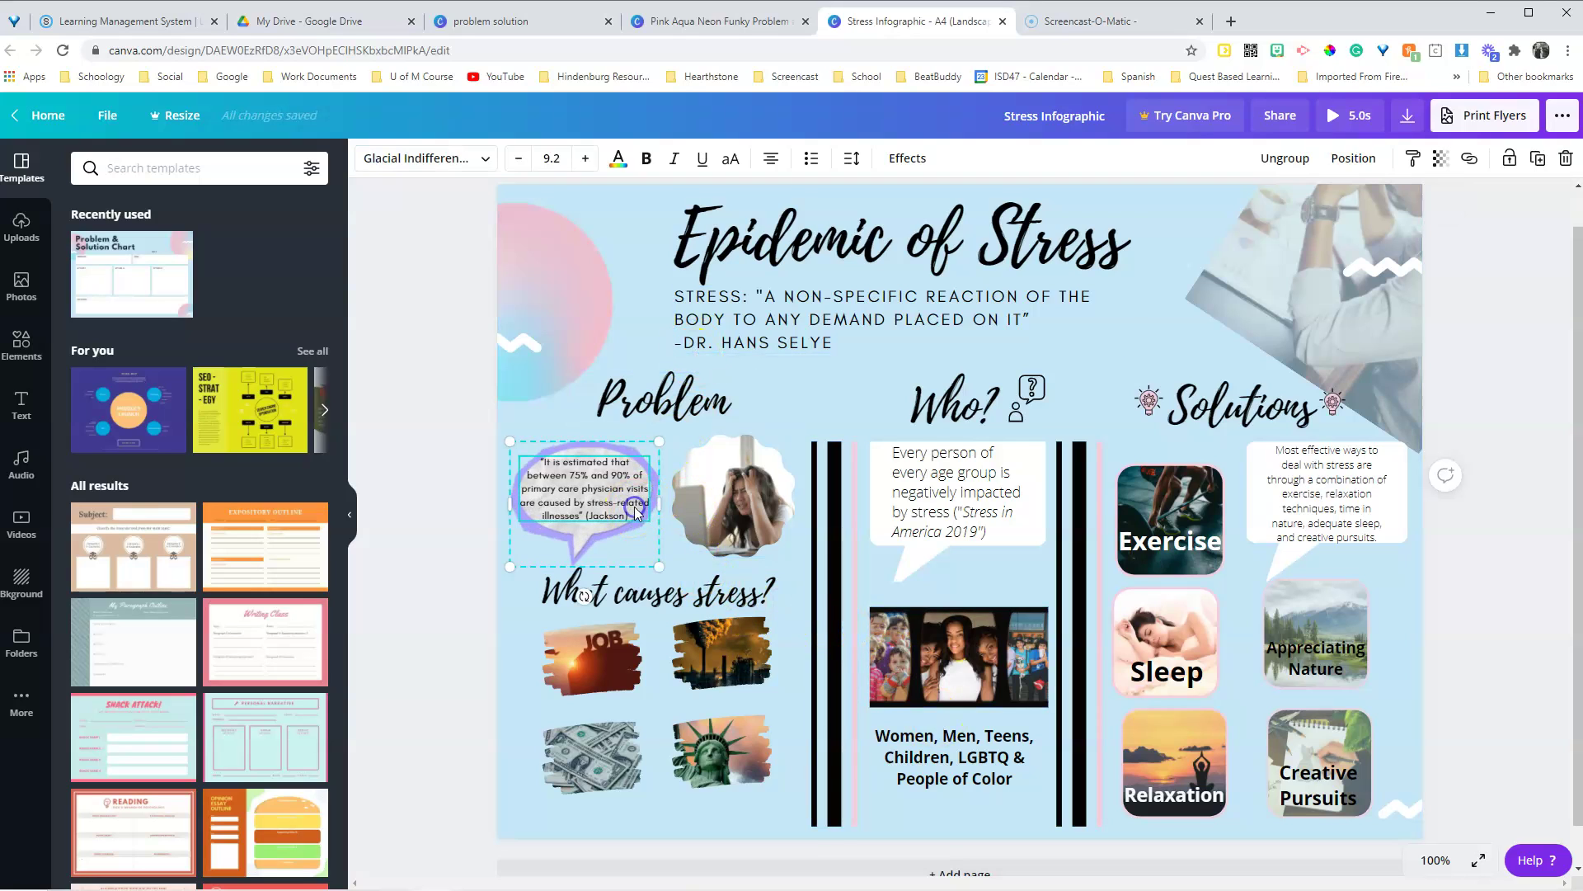
{"action": "left_click", "coordinate": [413, 381]}
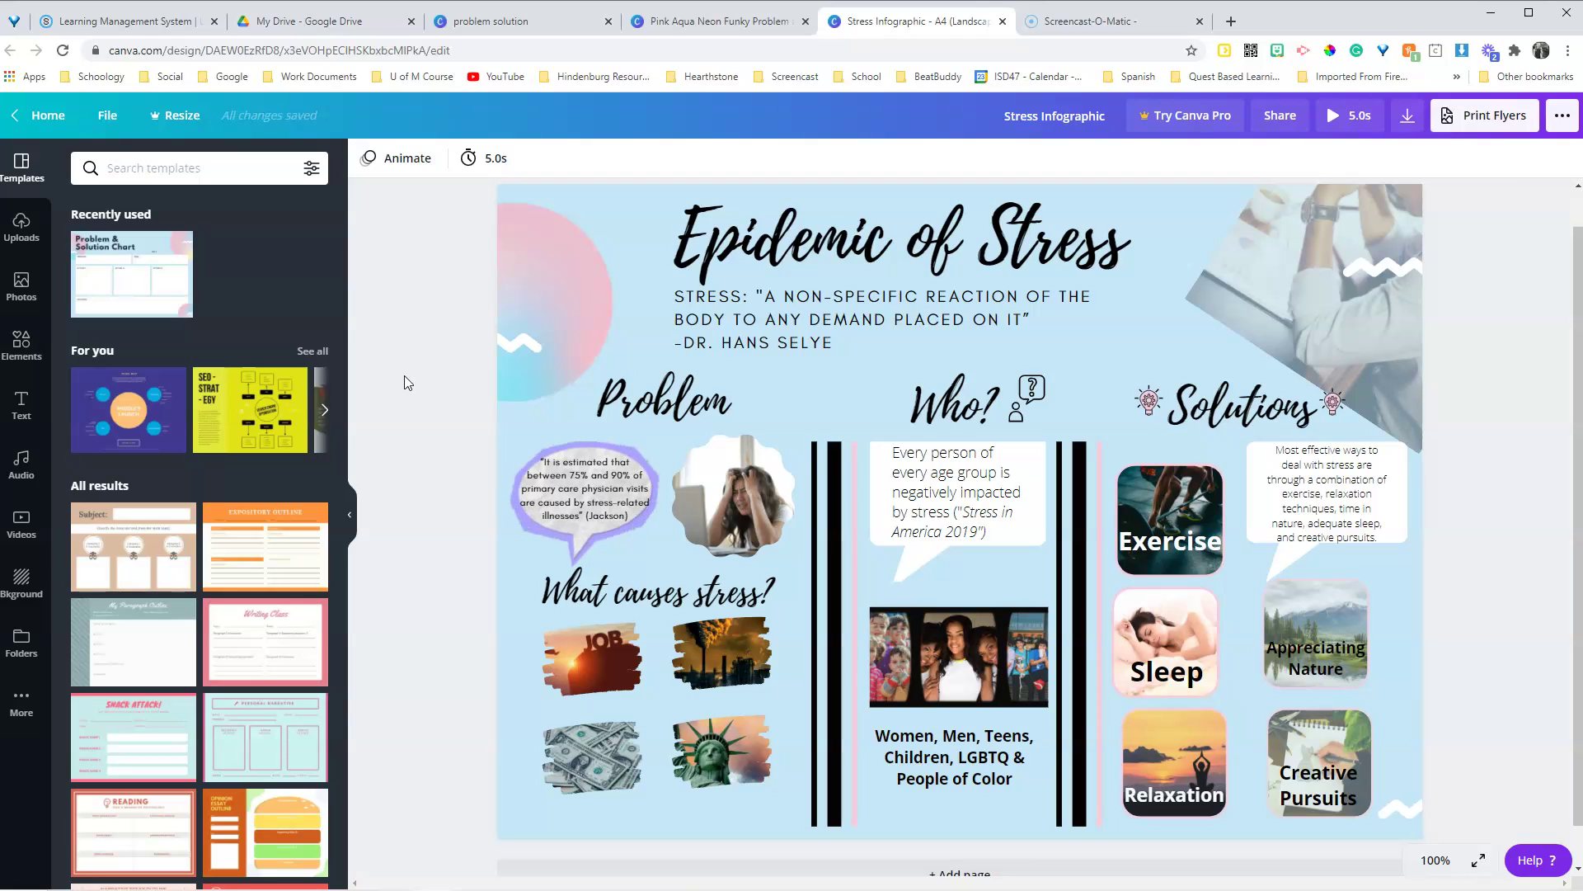
{"action": "left_click", "coordinate": [397, 382]}
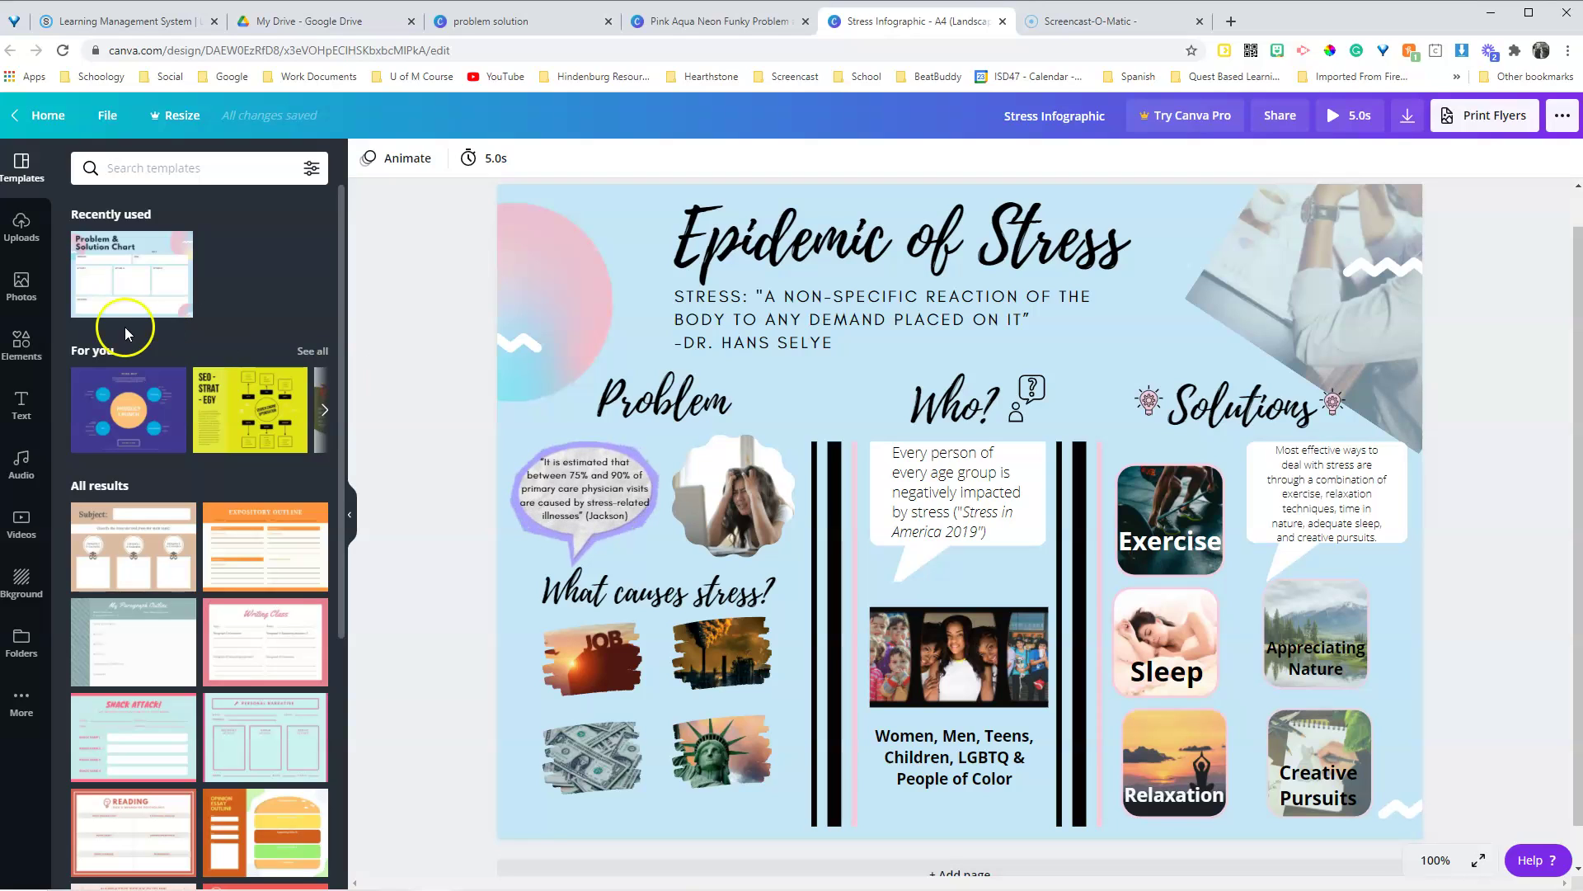
{"action": "left_click", "coordinate": [707, 23]}
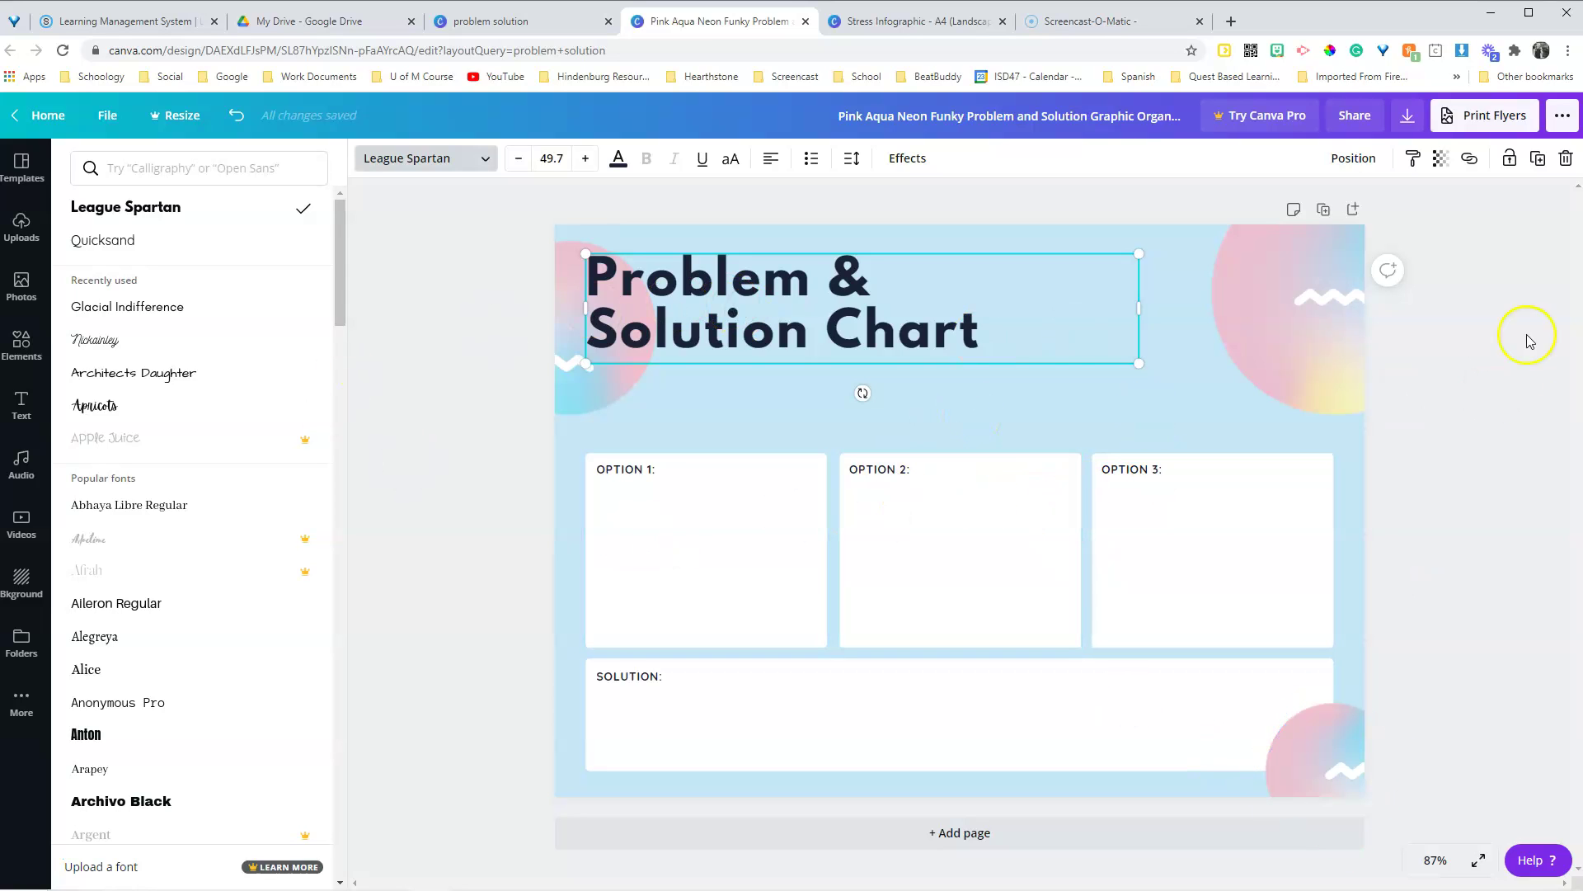
- Select the chart's top-right pink circle image and open the Photos library
{"action": "left_click", "coordinate": [480, 385]}
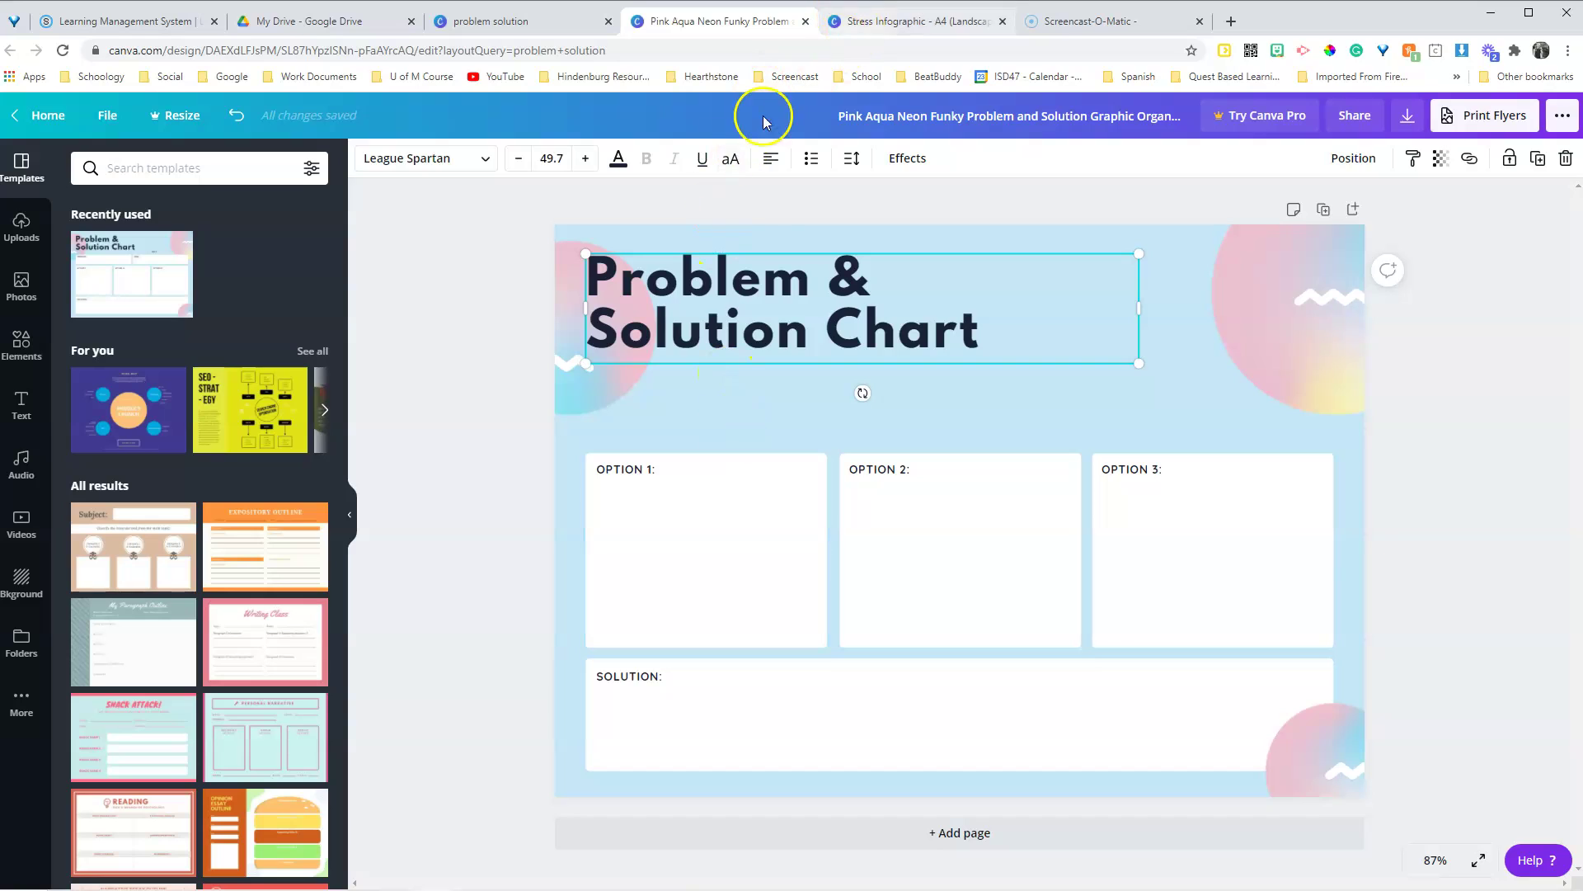
{"action": "left_click", "coordinate": [468, 410]}
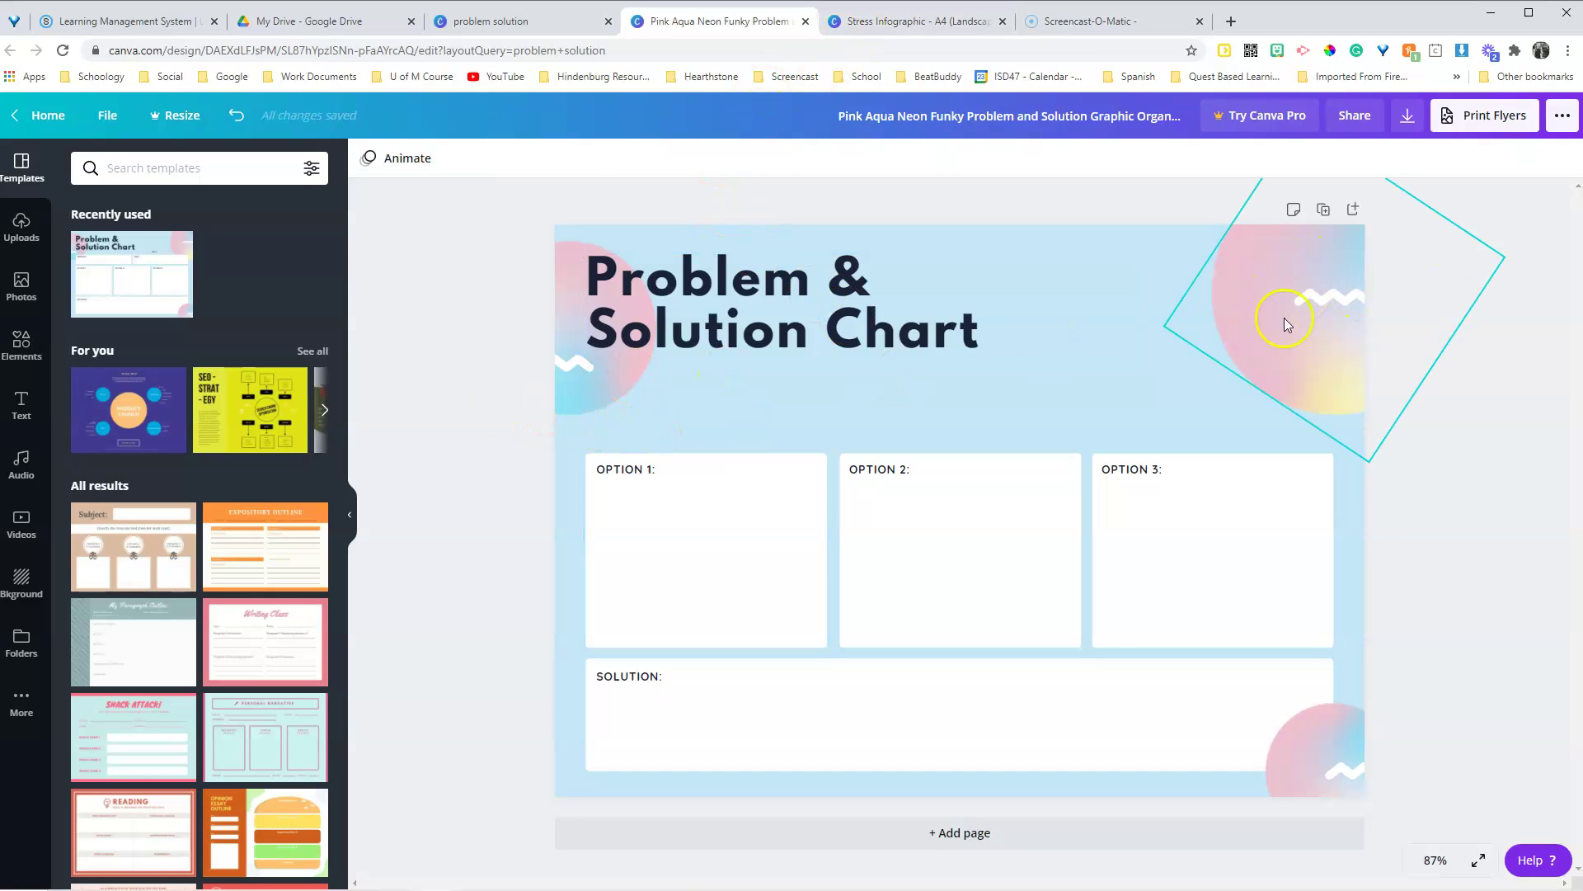
{"action": "left_click", "coordinate": [1290, 315]}
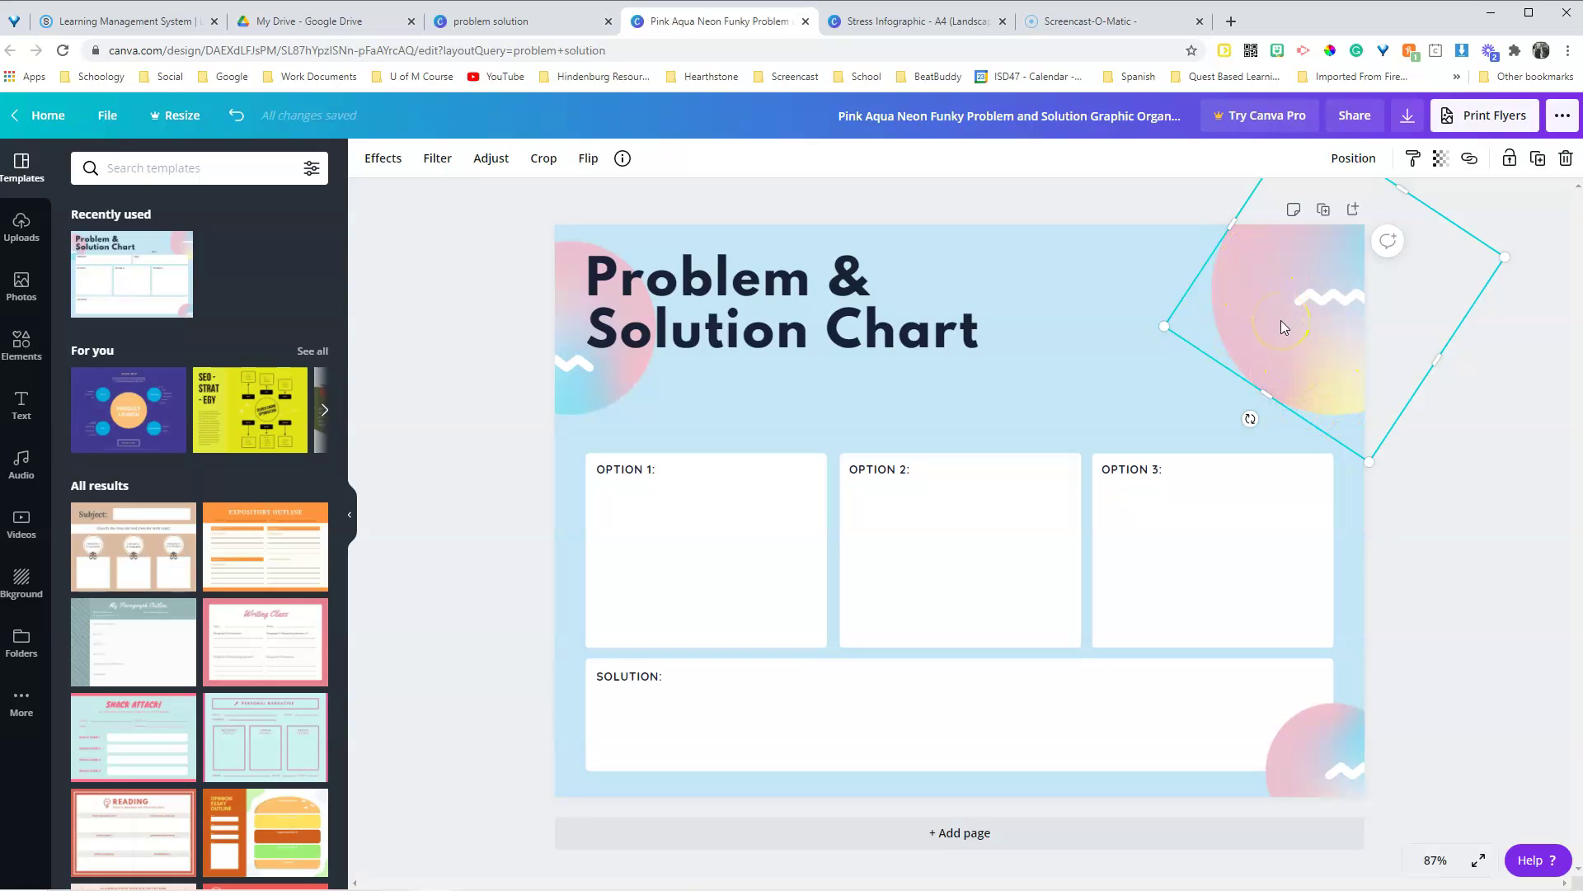
{"action": "left_click", "coordinate": [921, 22]}
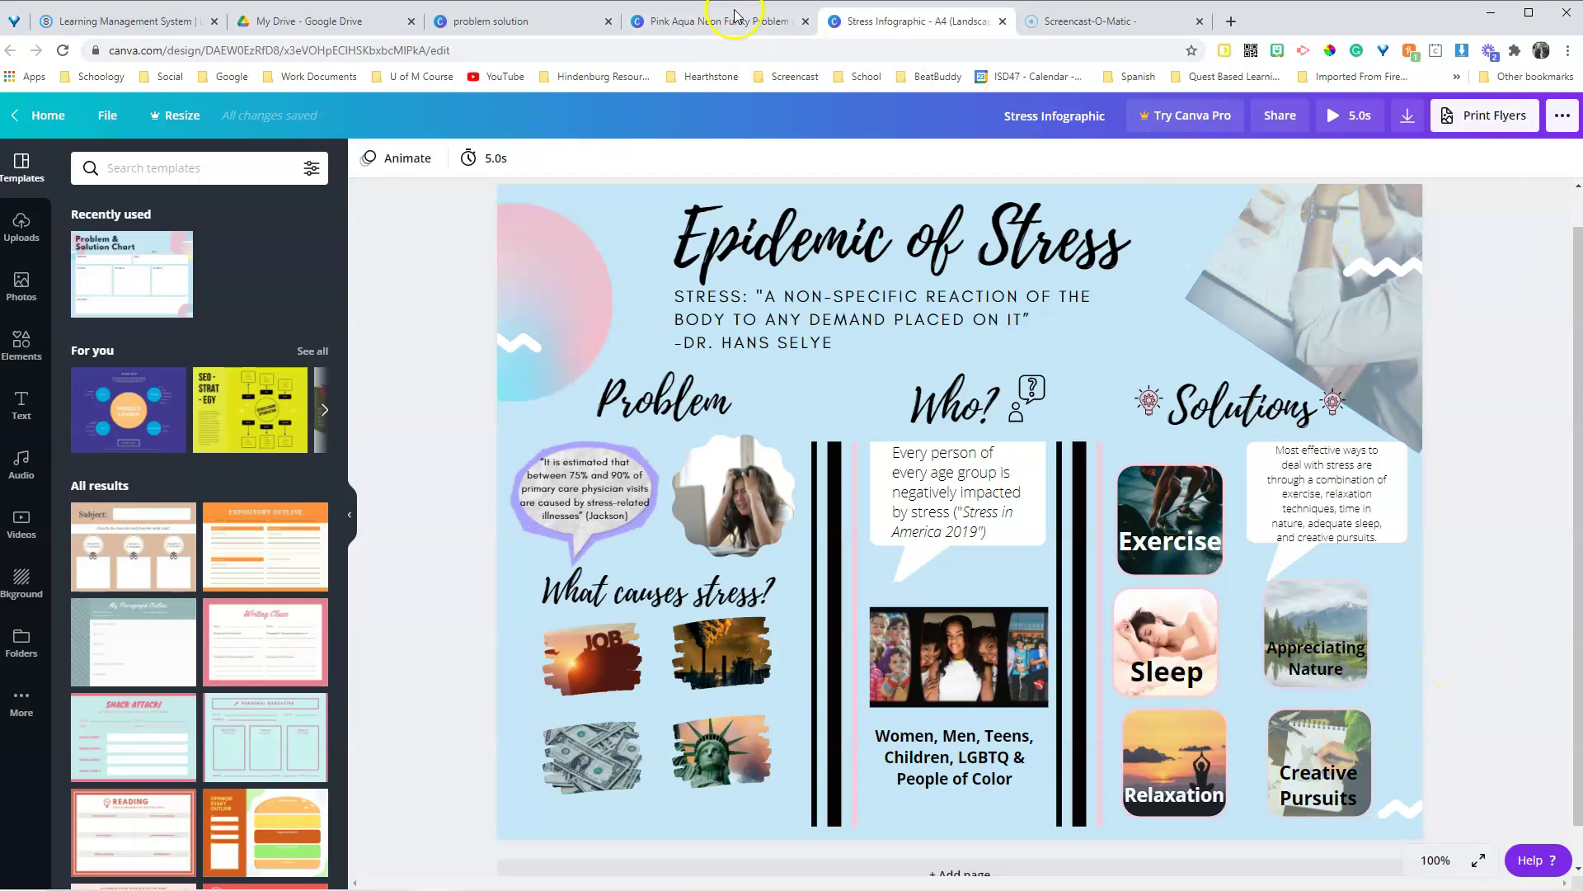
{"action": "left_click", "coordinate": [765, 33]}
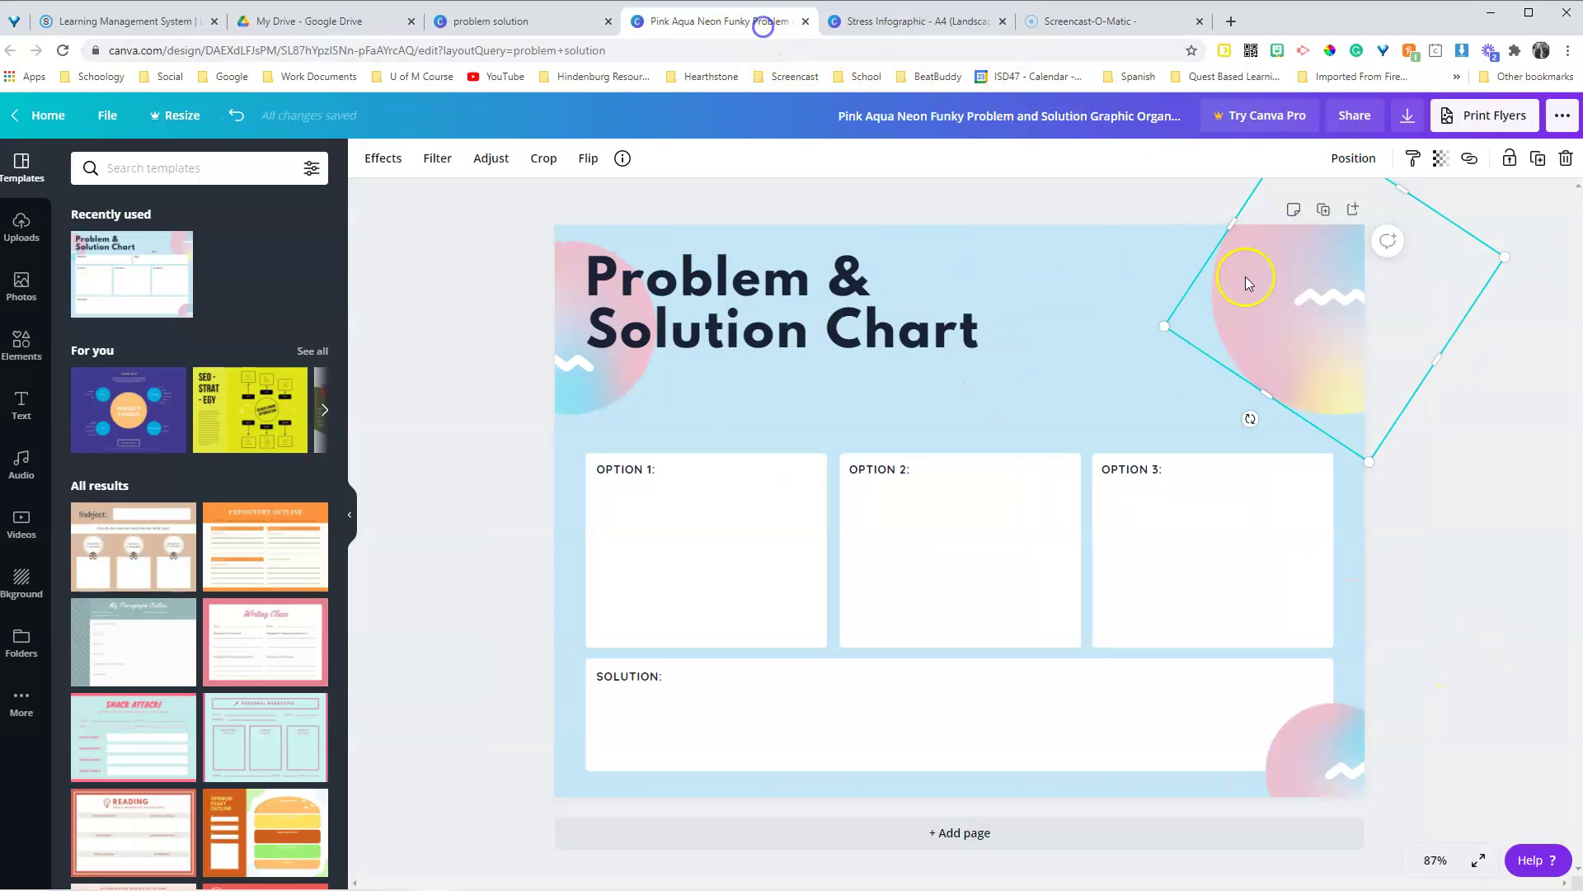
{"action": "left_click", "coordinate": [22, 285]}
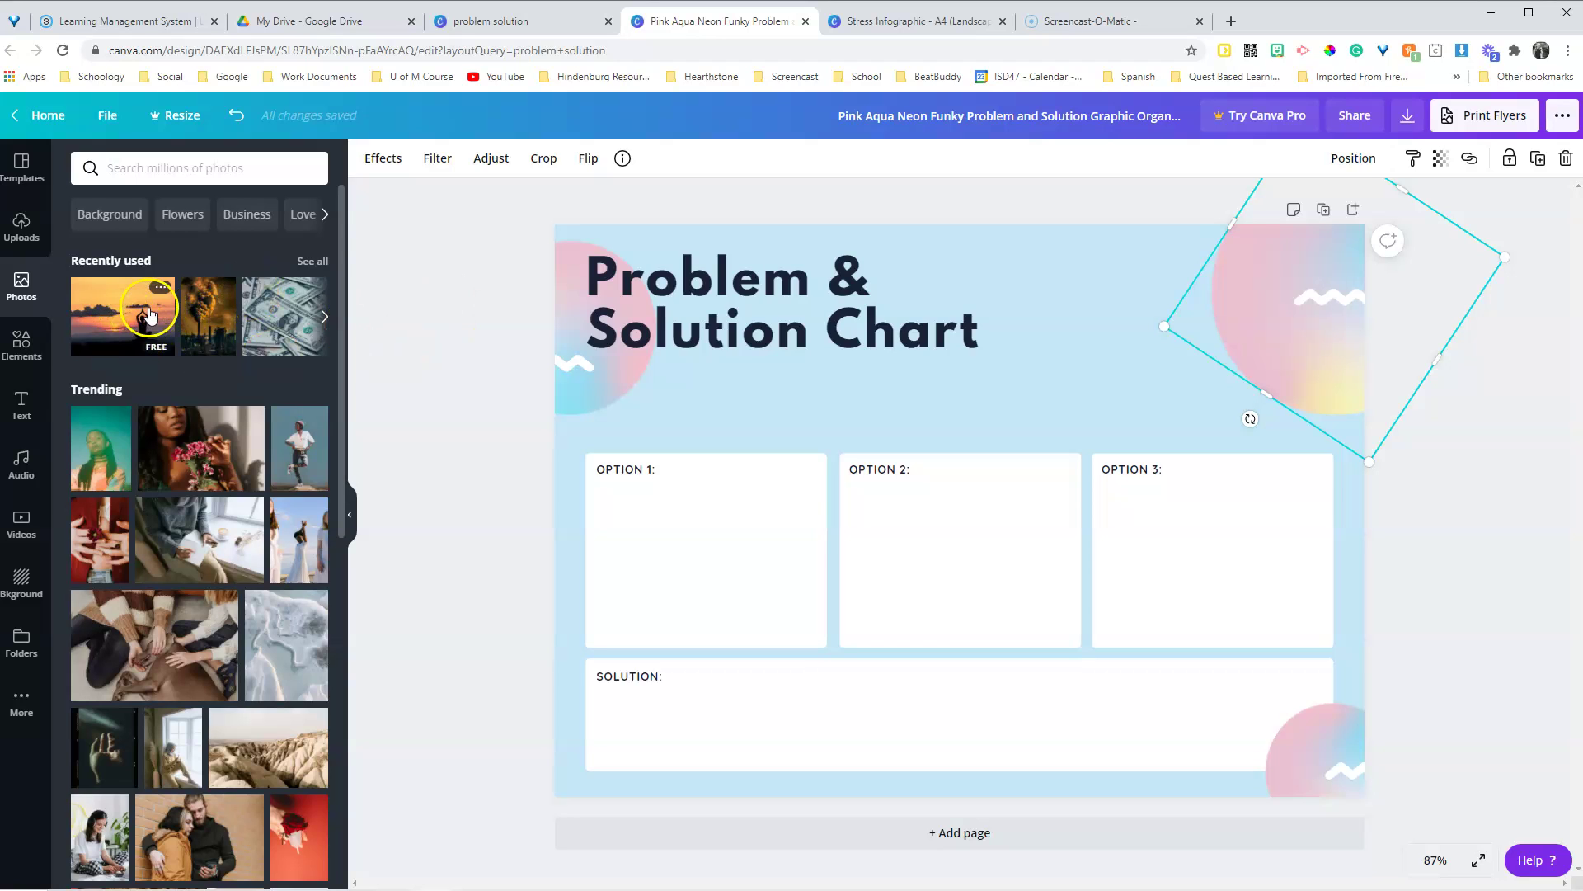
- Fill the top-right frame with the sunset photo, centring the yoga silhouette
{"action": "left_click_drag", "start_coordinate": [139, 318], "coordinate": [1245, 315]}
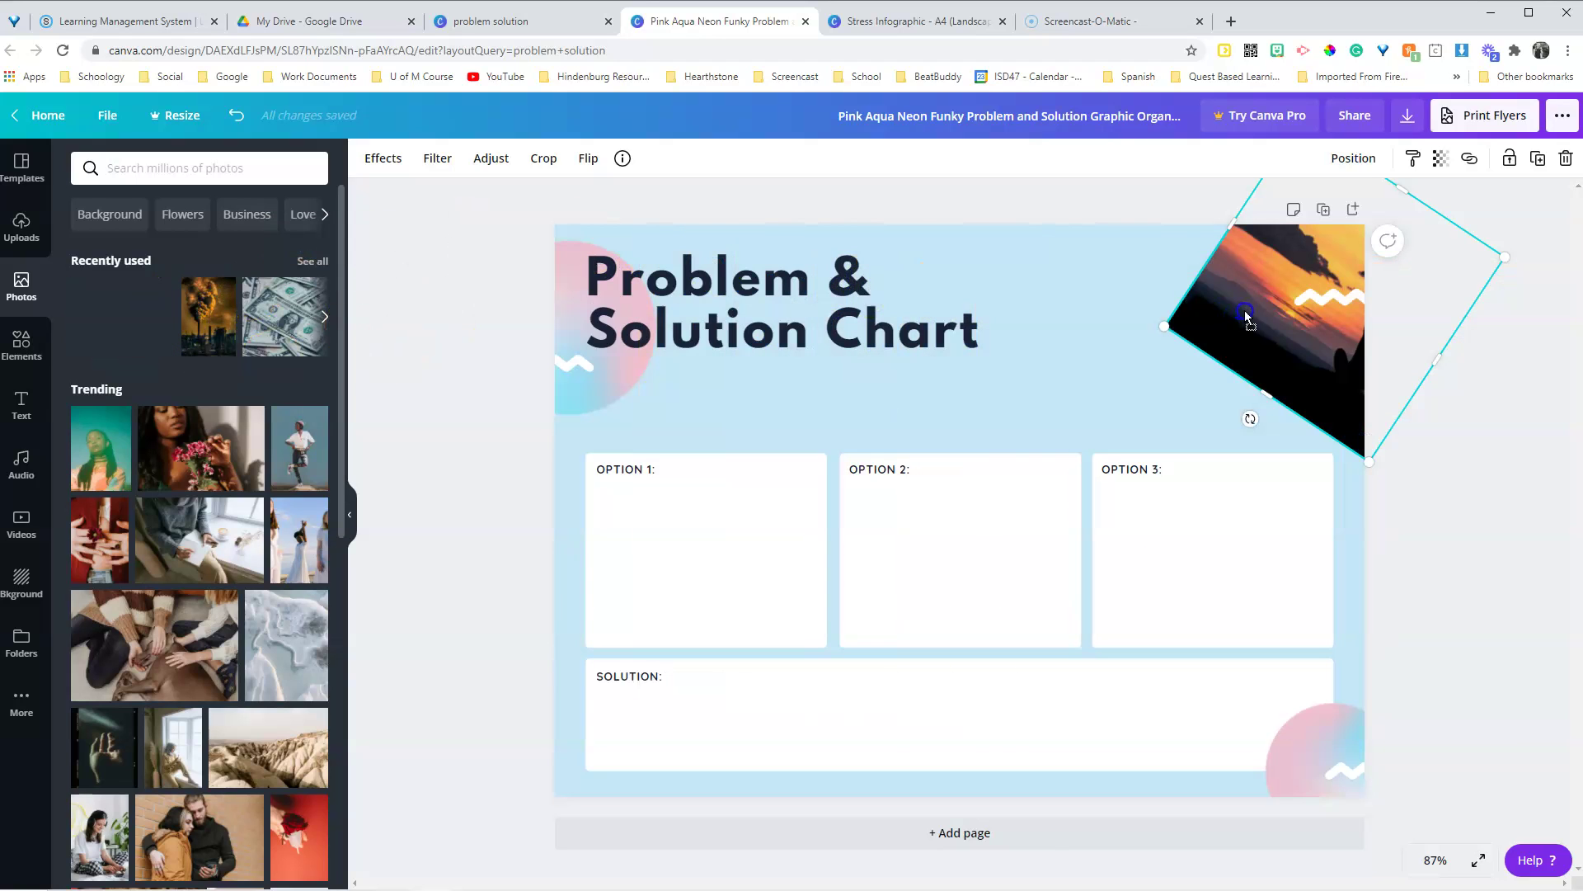
{"action": "double_click", "coordinate": [1290, 351]}
{"action": "left_click_drag", "start_coordinate": [1320, 345], "coordinate": [1209, 281]}
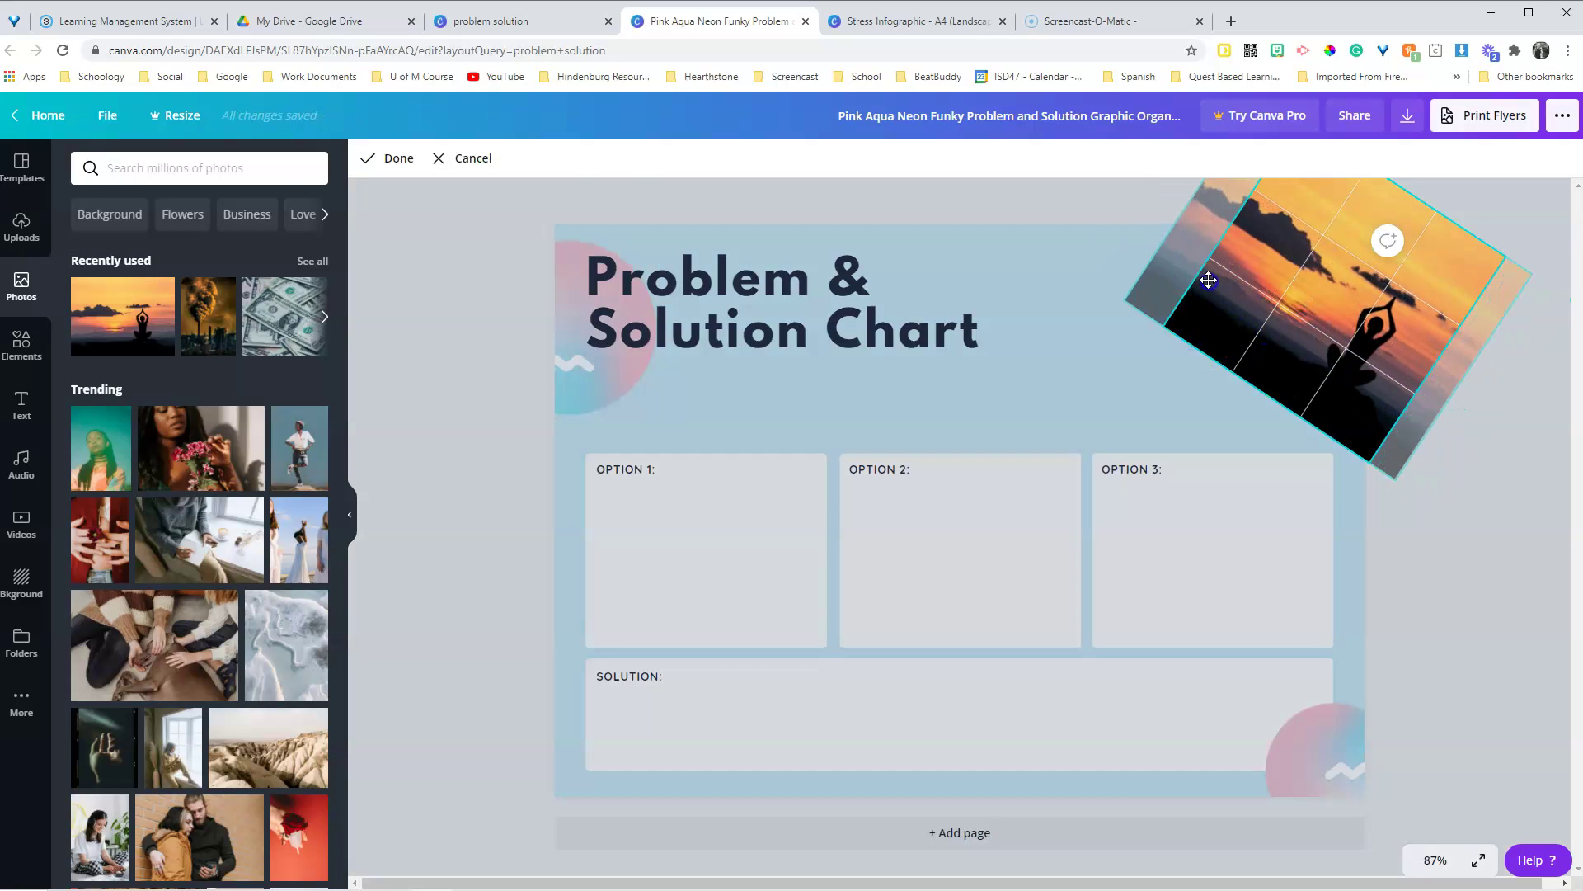
{"action": "left_click", "coordinate": [373, 158]}
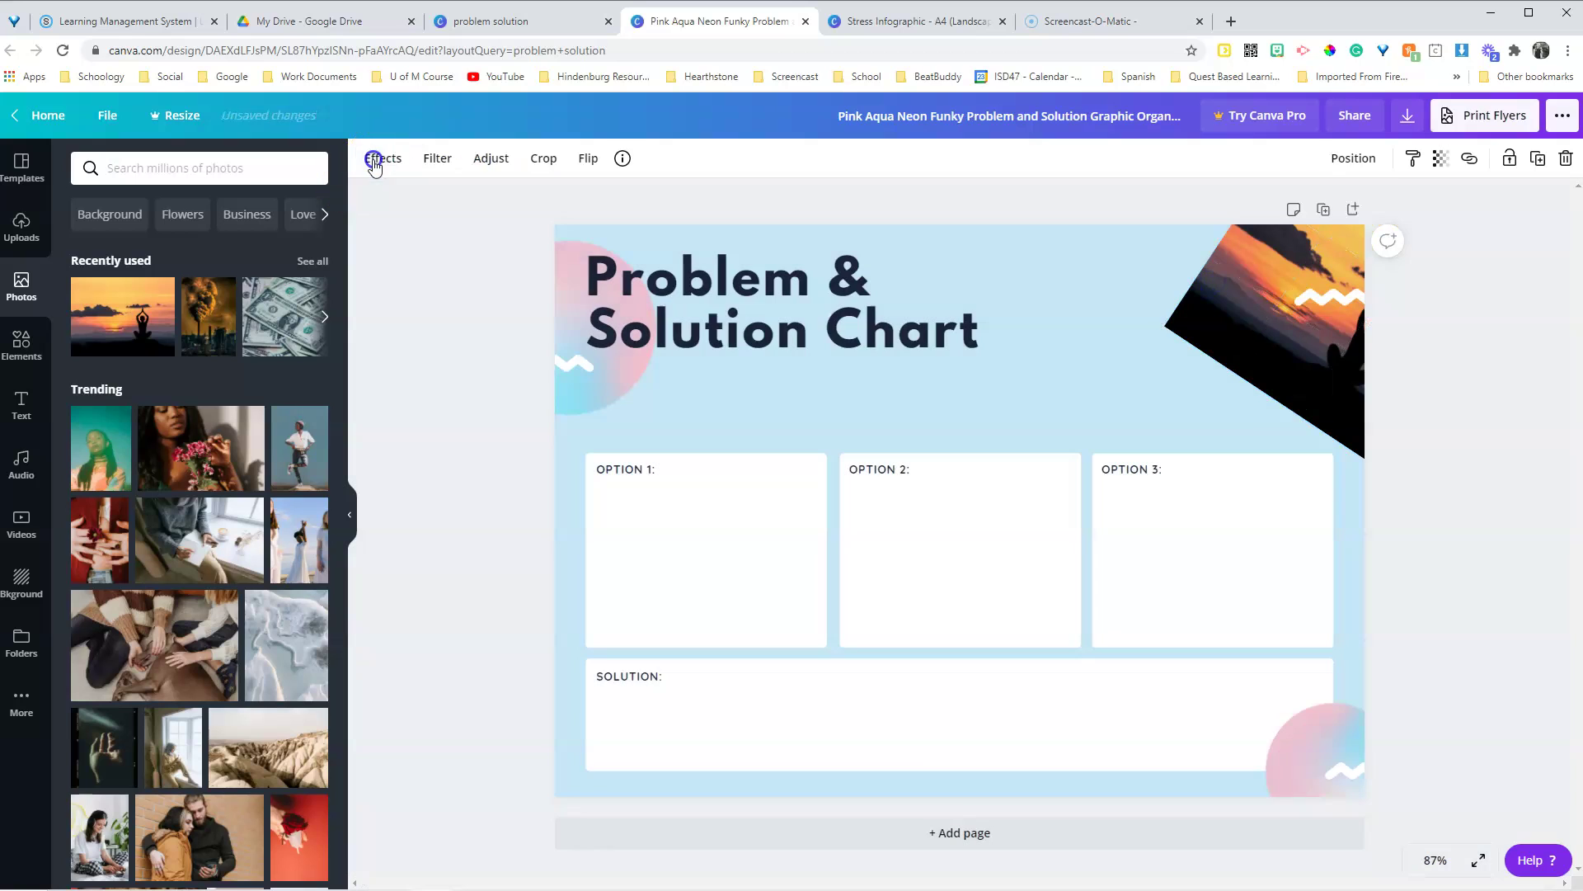
{"action": "double_click", "coordinate": [1318, 352]}
{"action": "left_click_drag", "start_coordinate": [1319, 346], "coordinate": [1223, 308]}
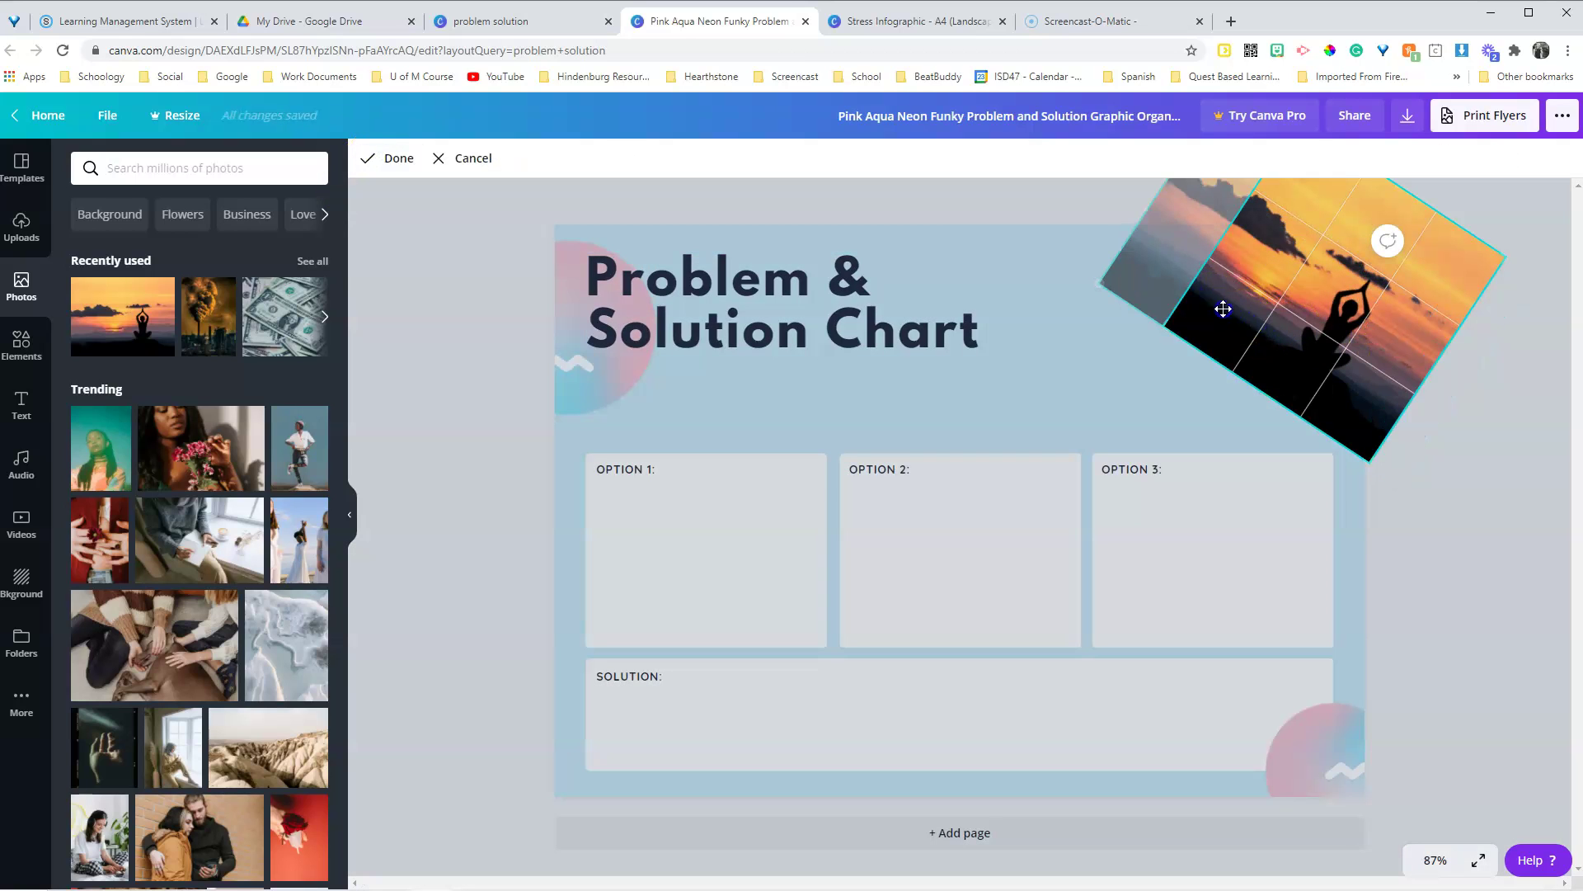
{"action": "left_click", "coordinate": [398, 158]}
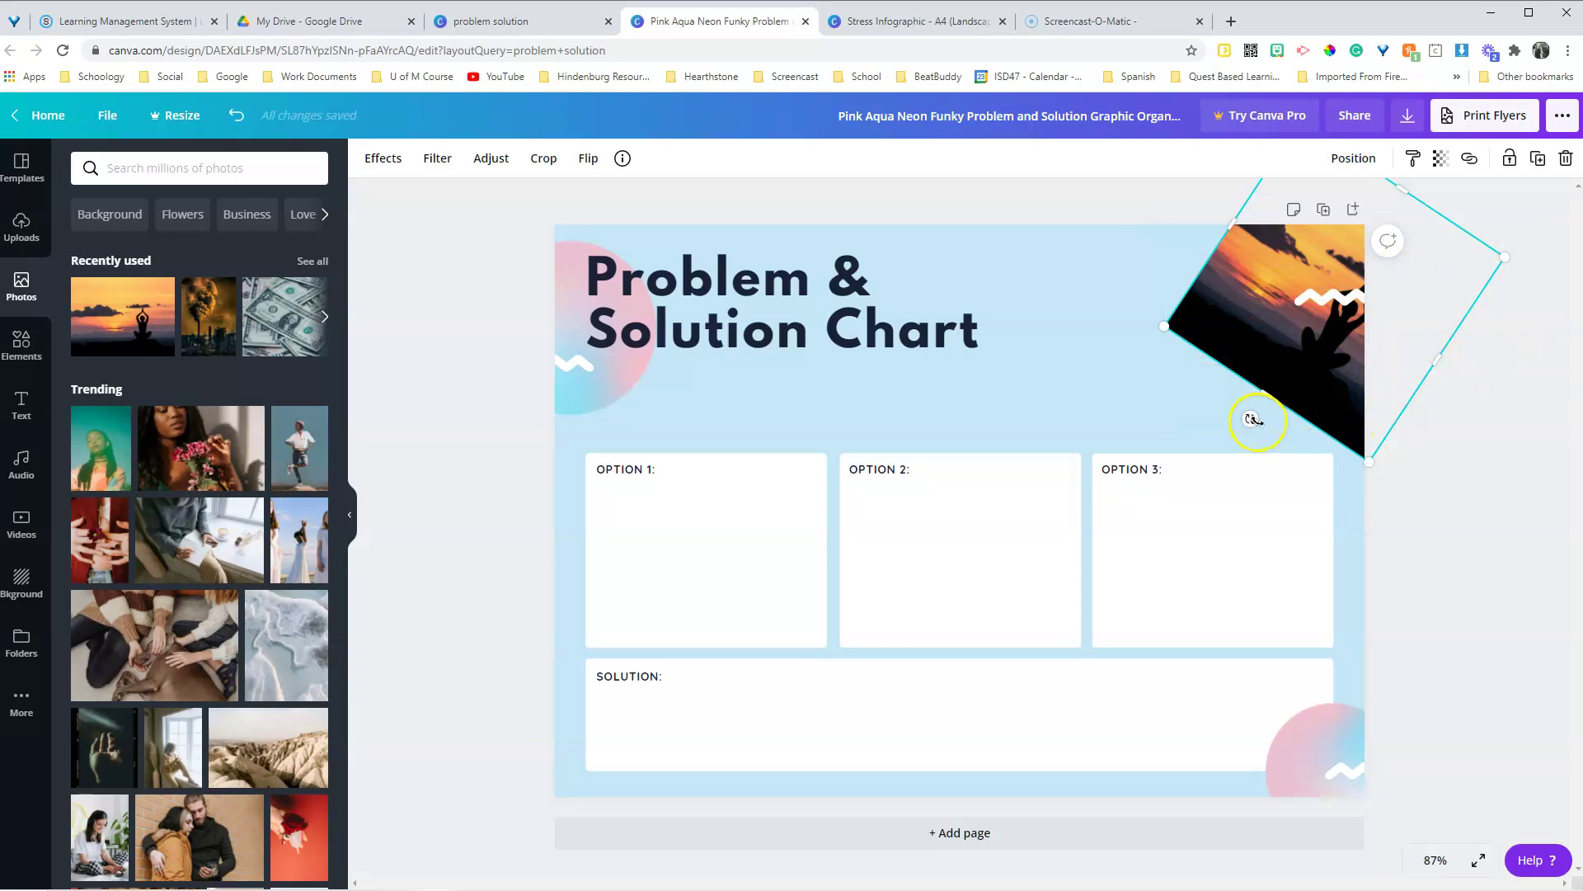
- Tilt the sunset photo, then add and remove a factory smoke photo
{"action": "mouse_move", "coordinate": [1254, 419]}
{"action": "left_mouse_down"}
{"action": "mouse_move", "coordinate": [1279, 424]}
{"action": "mouse_move", "coordinate": [1190, 388]}
{"action": "mouse_move", "coordinate": [1150, 354]}
{"action": "mouse_move", "coordinate": [1187, 363]}
{"action": "mouse_move", "coordinate": [1163, 361]}
{"action": "mouse_move", "coordinate": [1124, 311]}
{"action": "mouse_move", "coordinate": [1185, 370]}
{"action": "mouse_move", "coordinate": [1261, 399]}
{"action": "left_mouse_up"}
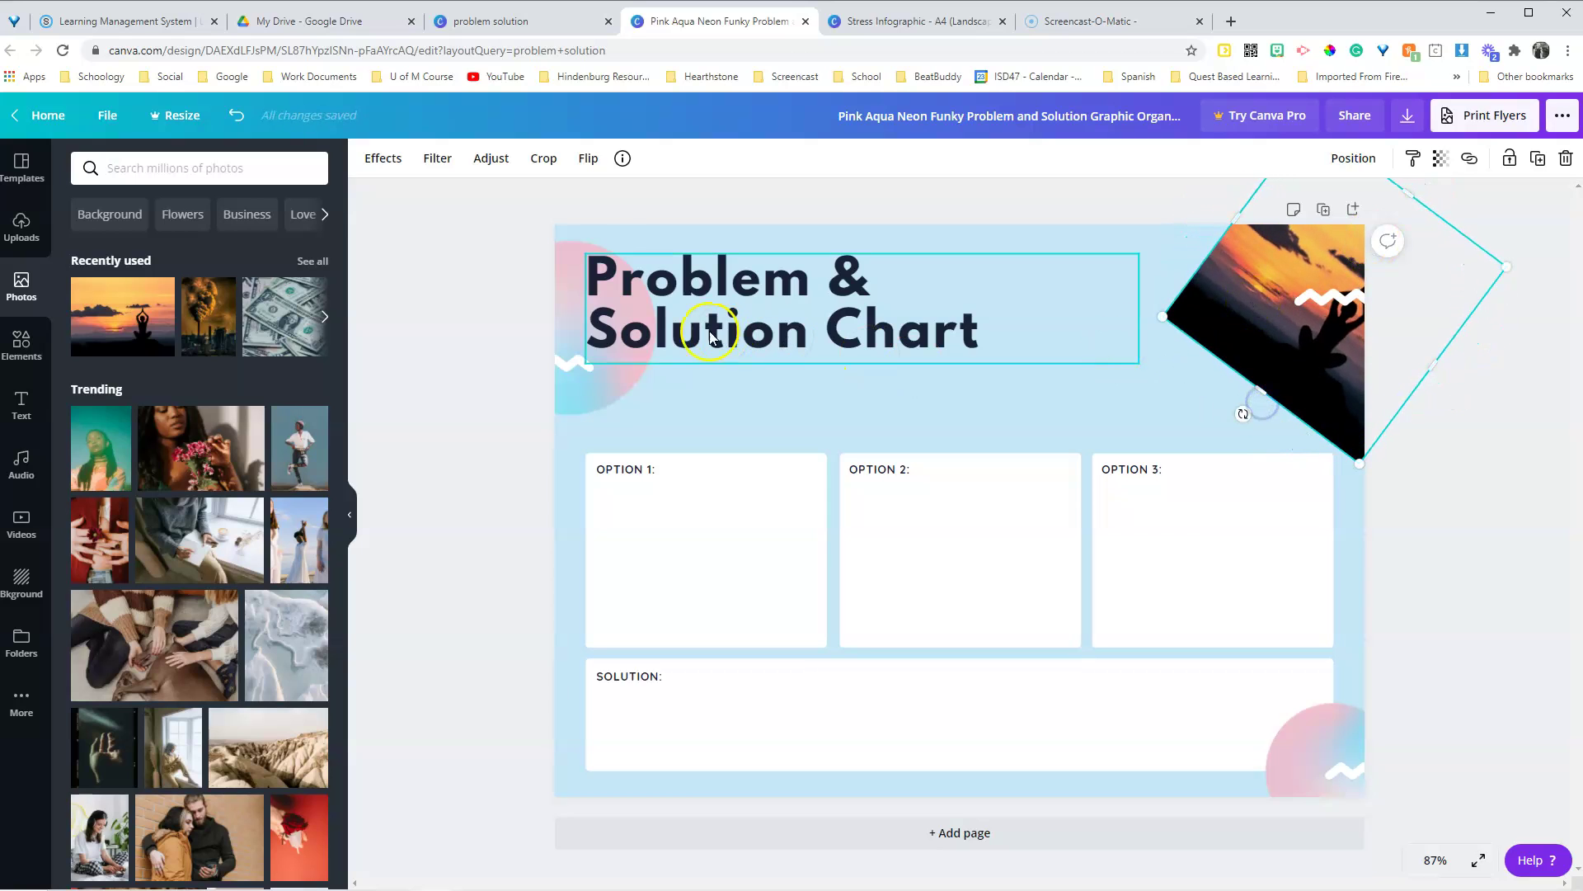
{"action": "left_click", "coordinate": [513, 325]}
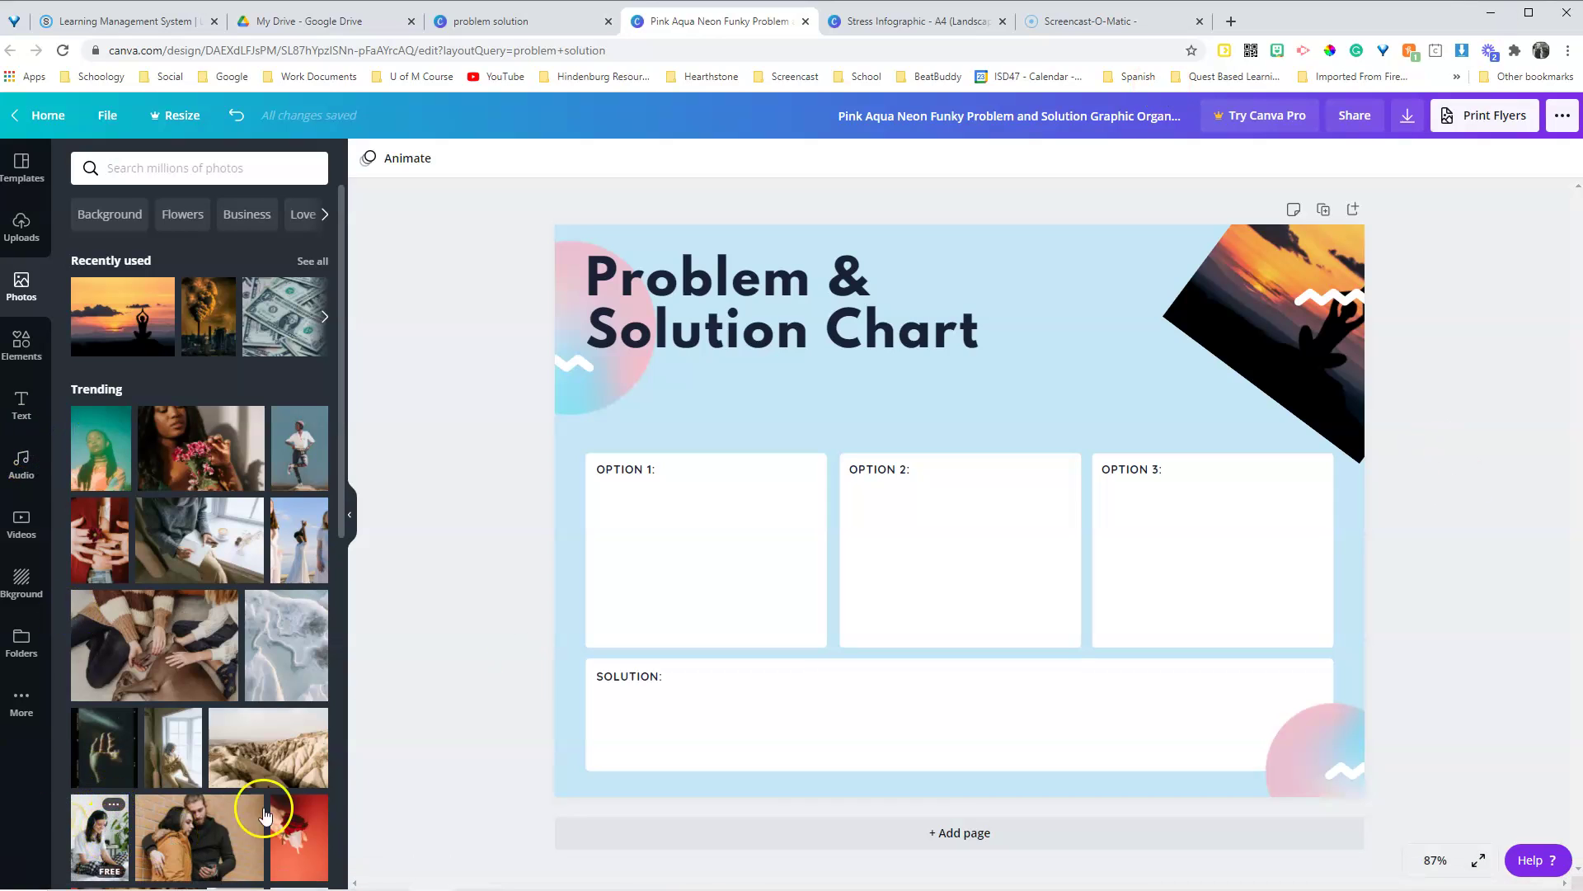
{"action": "left_click", "coordinate": [202, 322]}
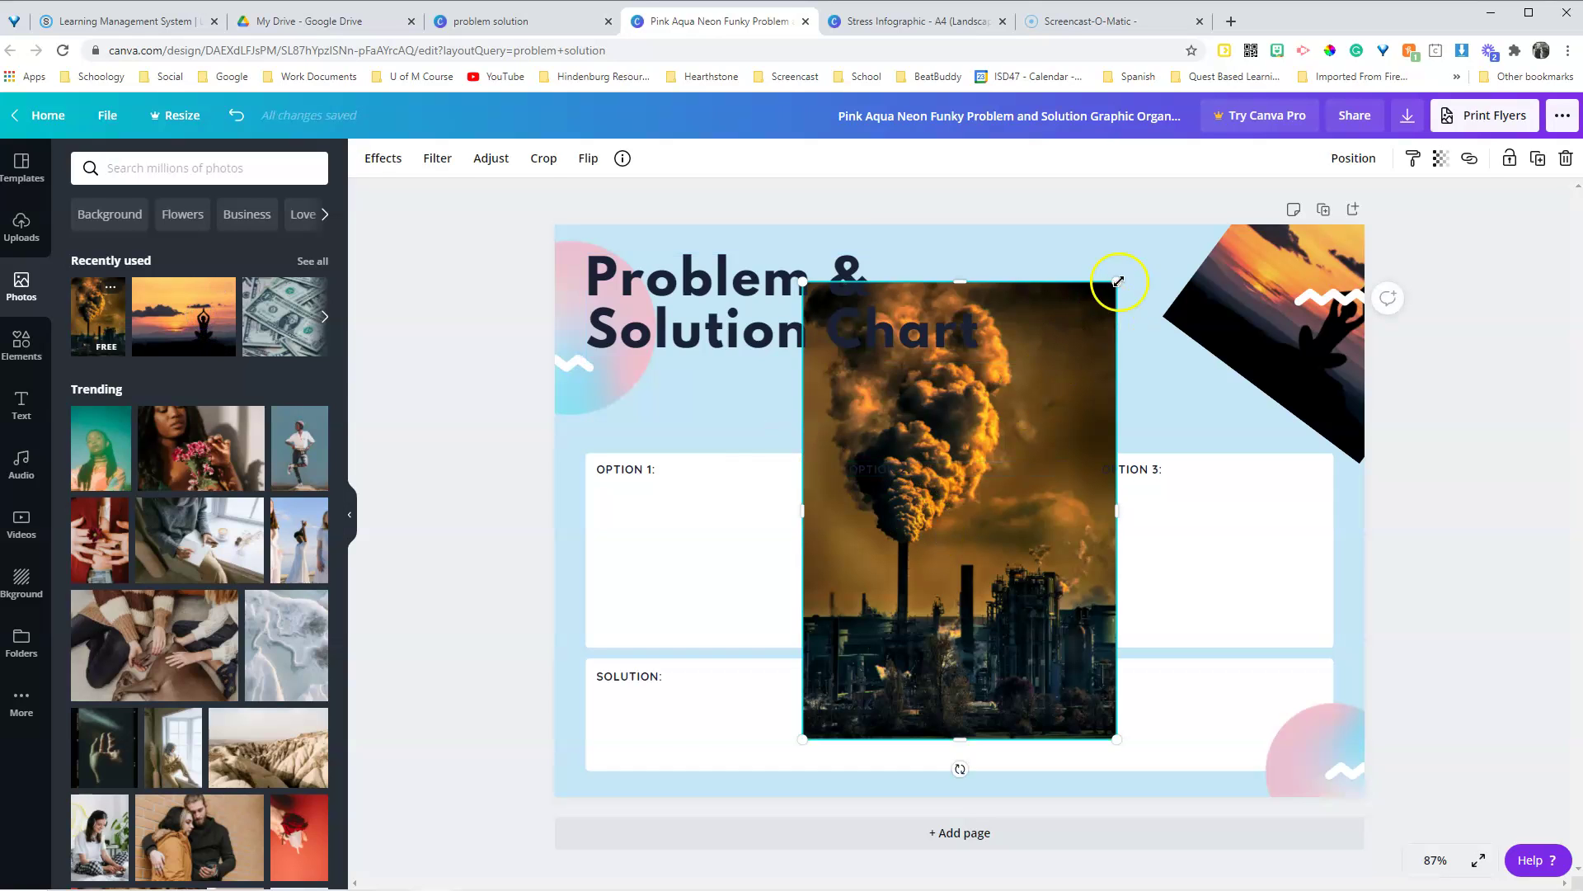
{"action": "left_click_drag", "start_coordinate": [1119, 274], "coordinate": [1079, 313]}
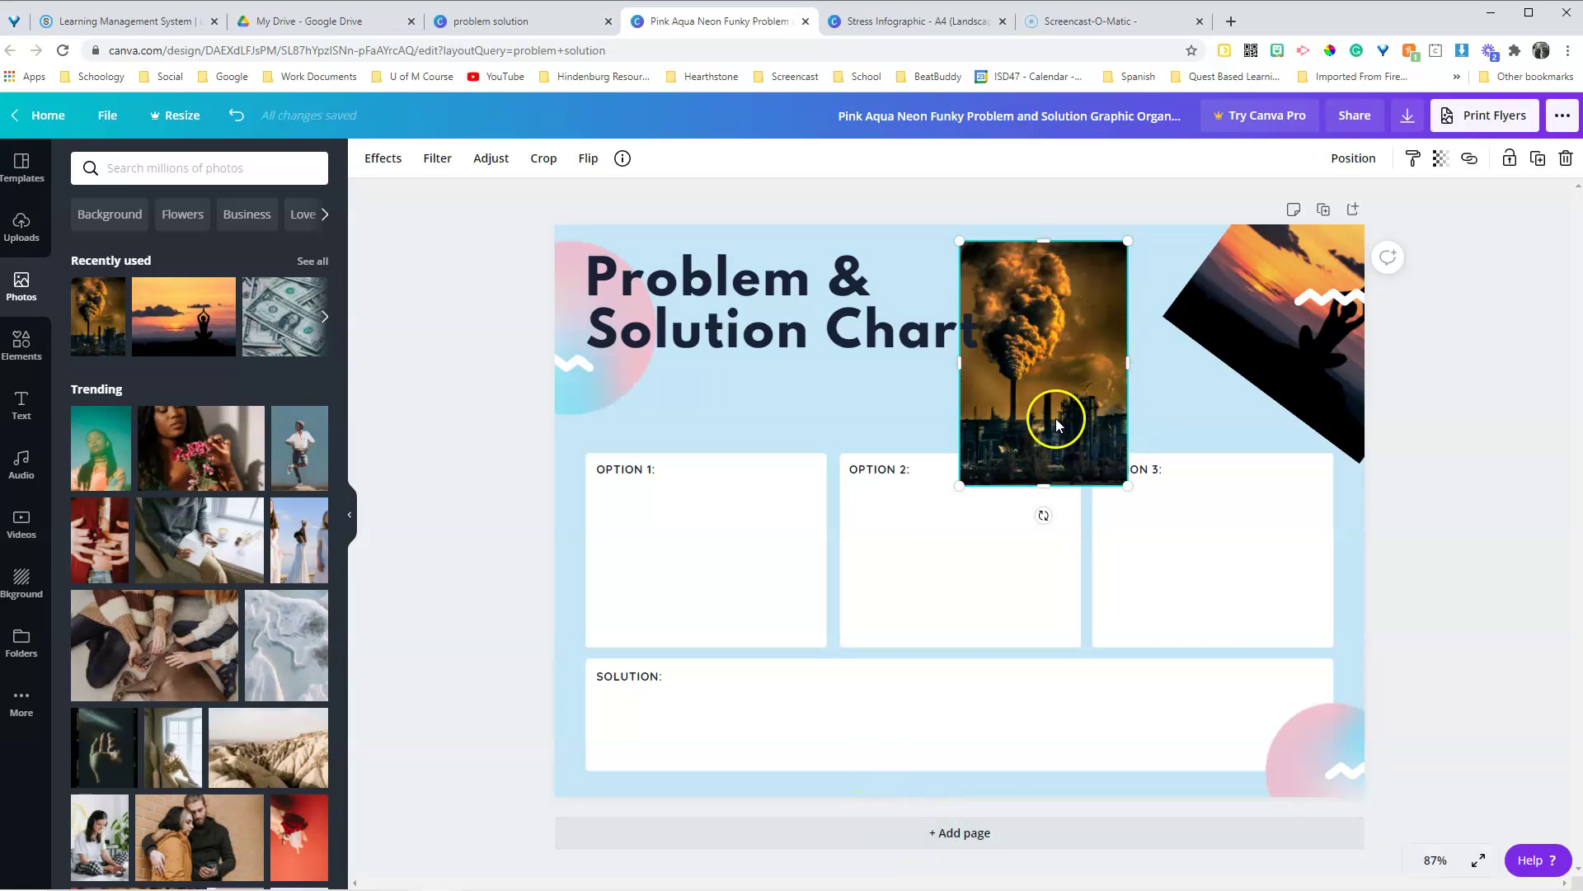
{"action": "key", "text": "Delete"}
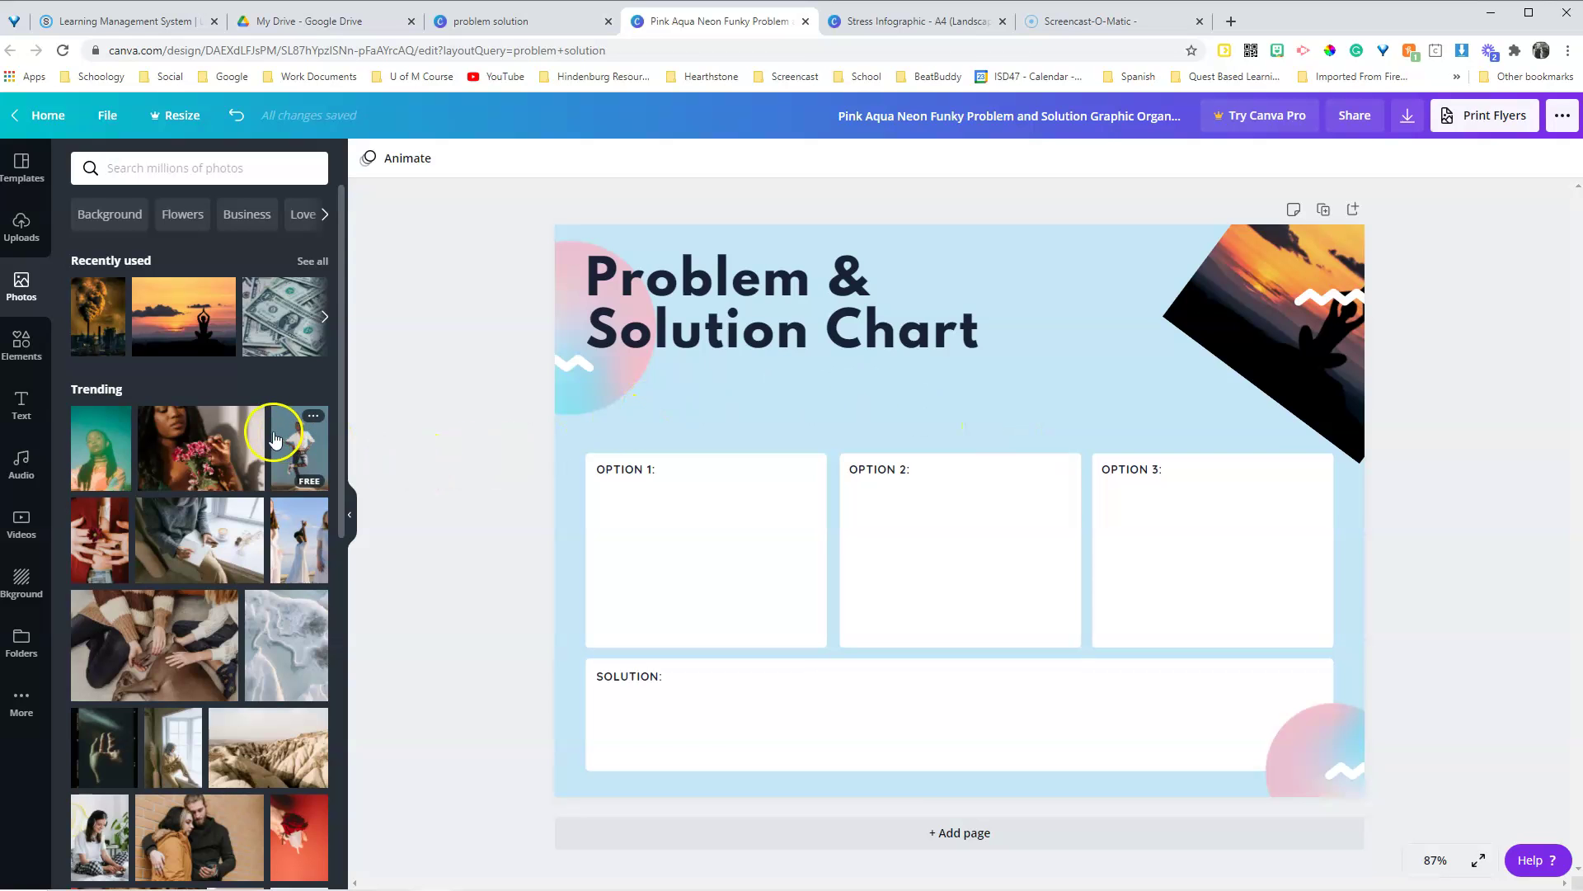
{"action": "left_click", "coordinate": [946, 28]}
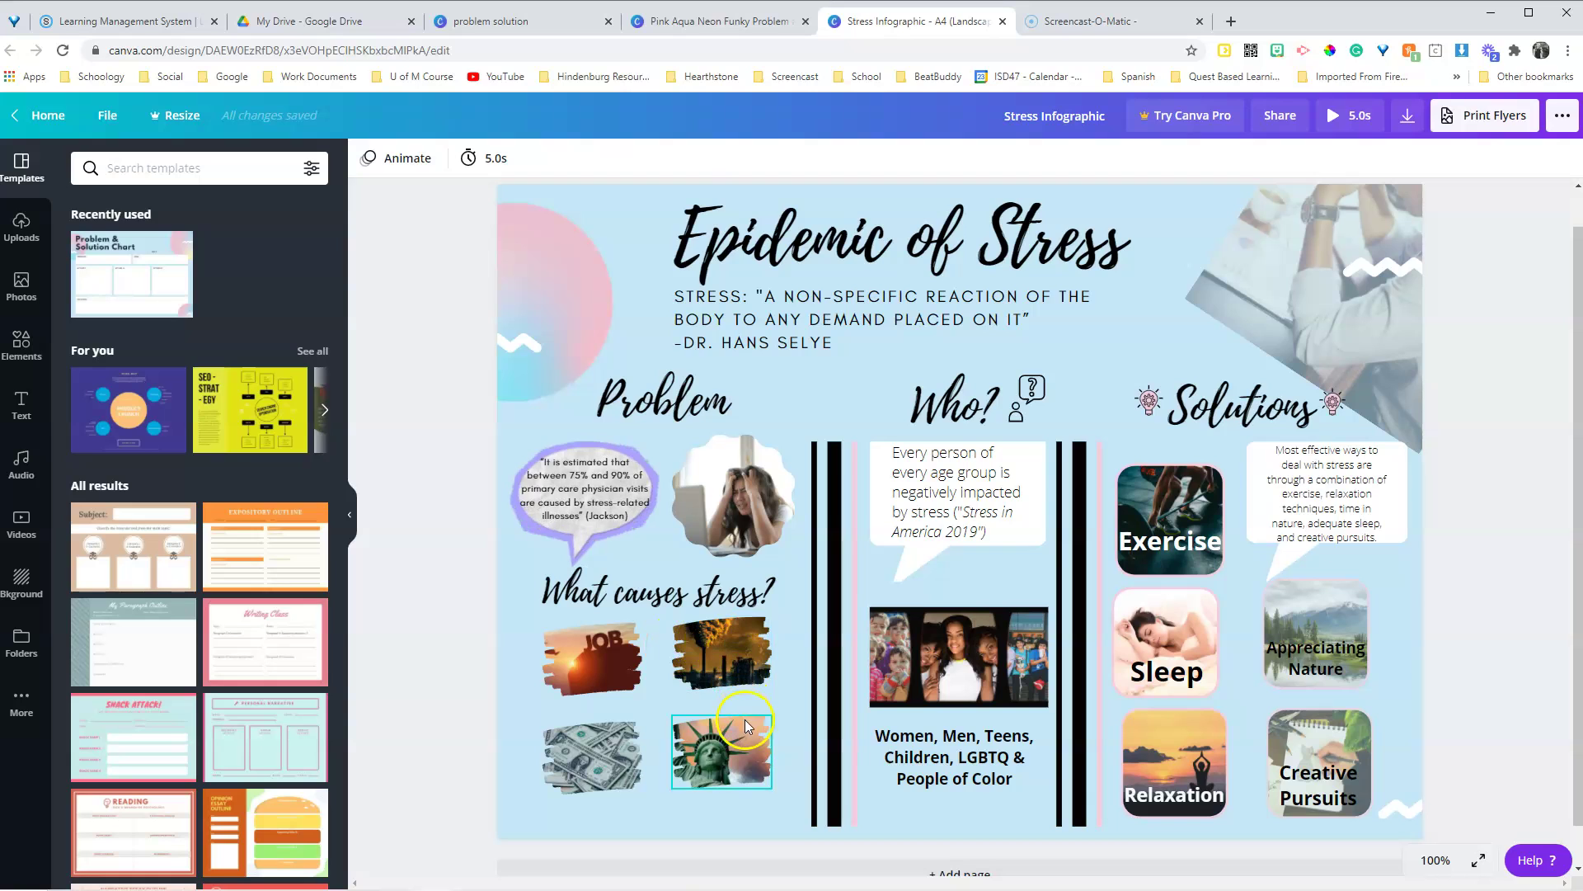
- Magnify the infographic to 200% and scroll across to the 'What causes stress?' photos
{"action": "left_click", "coordinate": [1436, 860]}
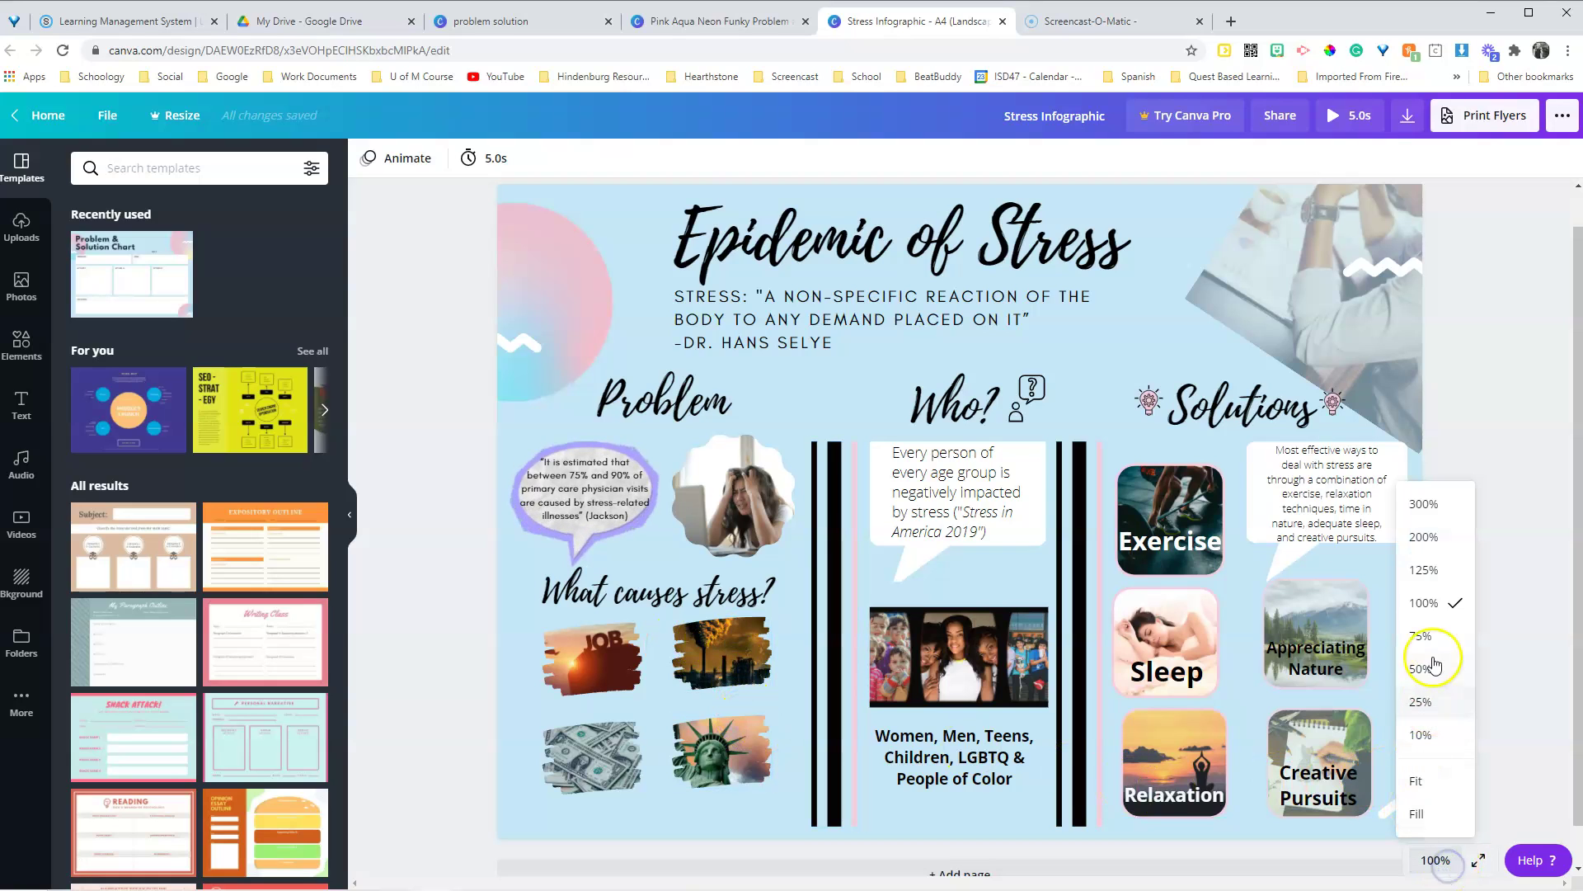
{"action": "left_click", "coordinate": [1424, 537]}
{"action": "scroll", "coordinate": [747, 542], "scroll_direction": "down", "scroll_amount": 4}
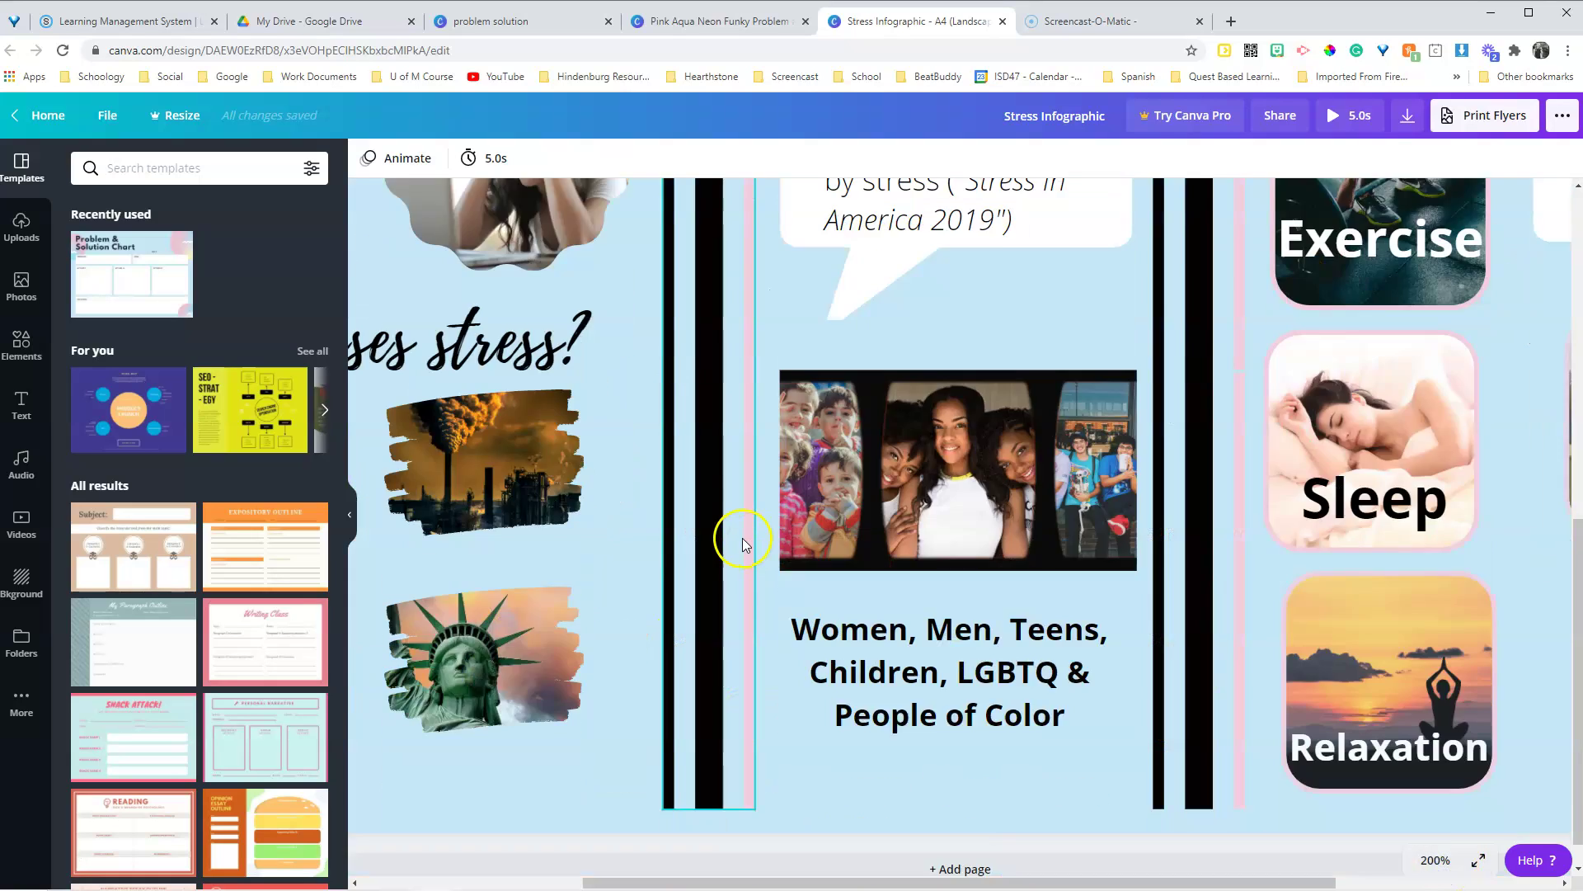
{"action": "left_click_drag", "start_coordinate": [753, 881], "coordinate": [530, 882]}
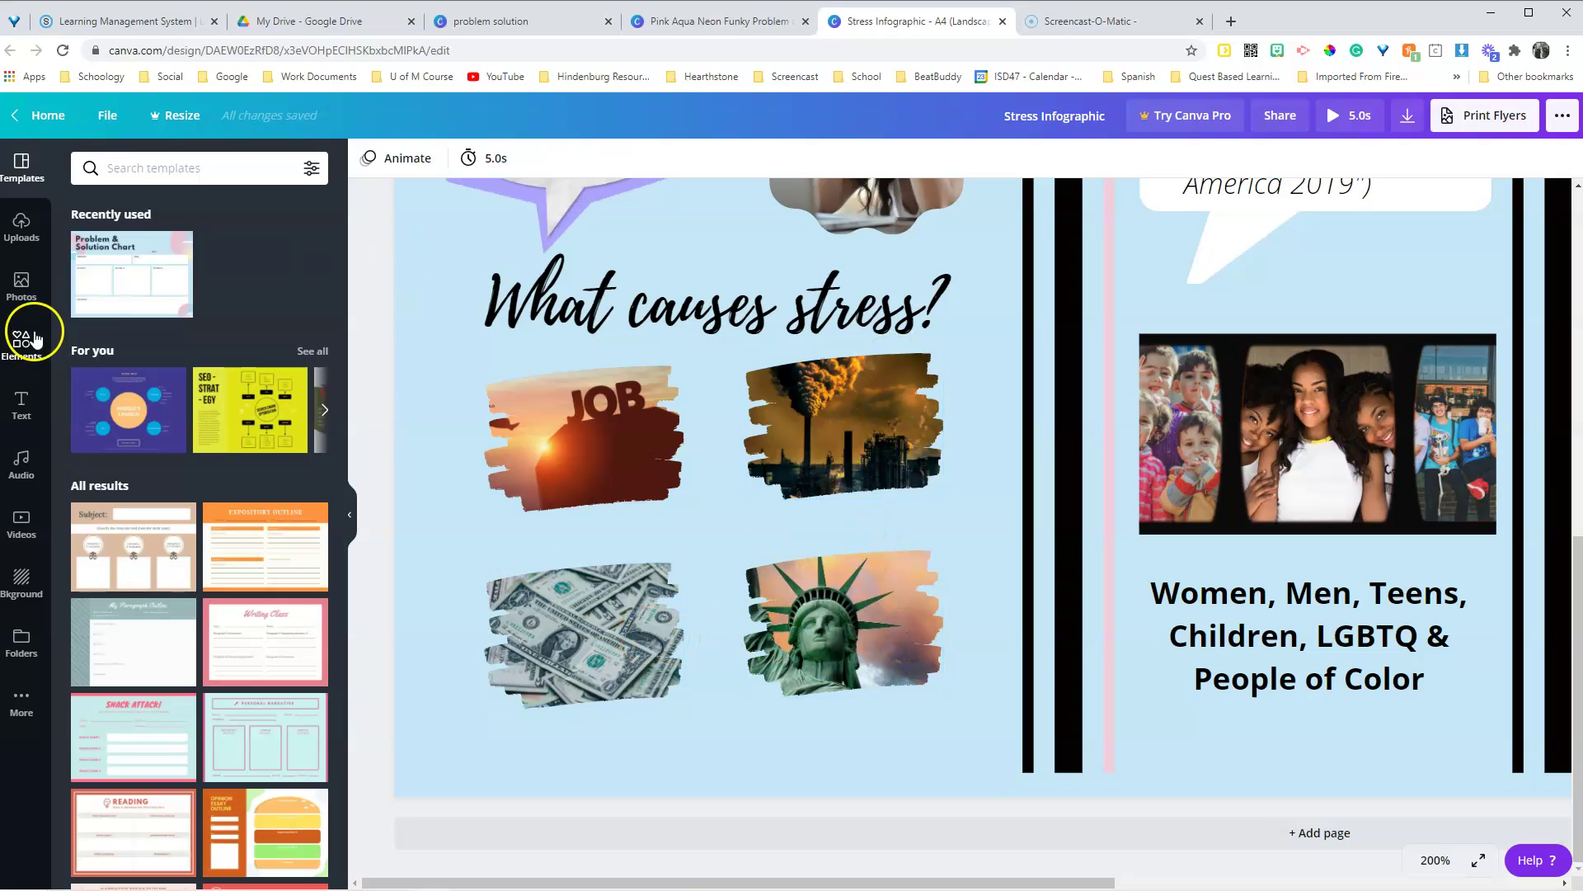
- Browse the side panel from Templates search to Elements, Photos, and back to Elements
{"action": "left_click", "coordinate": [137, 168]}
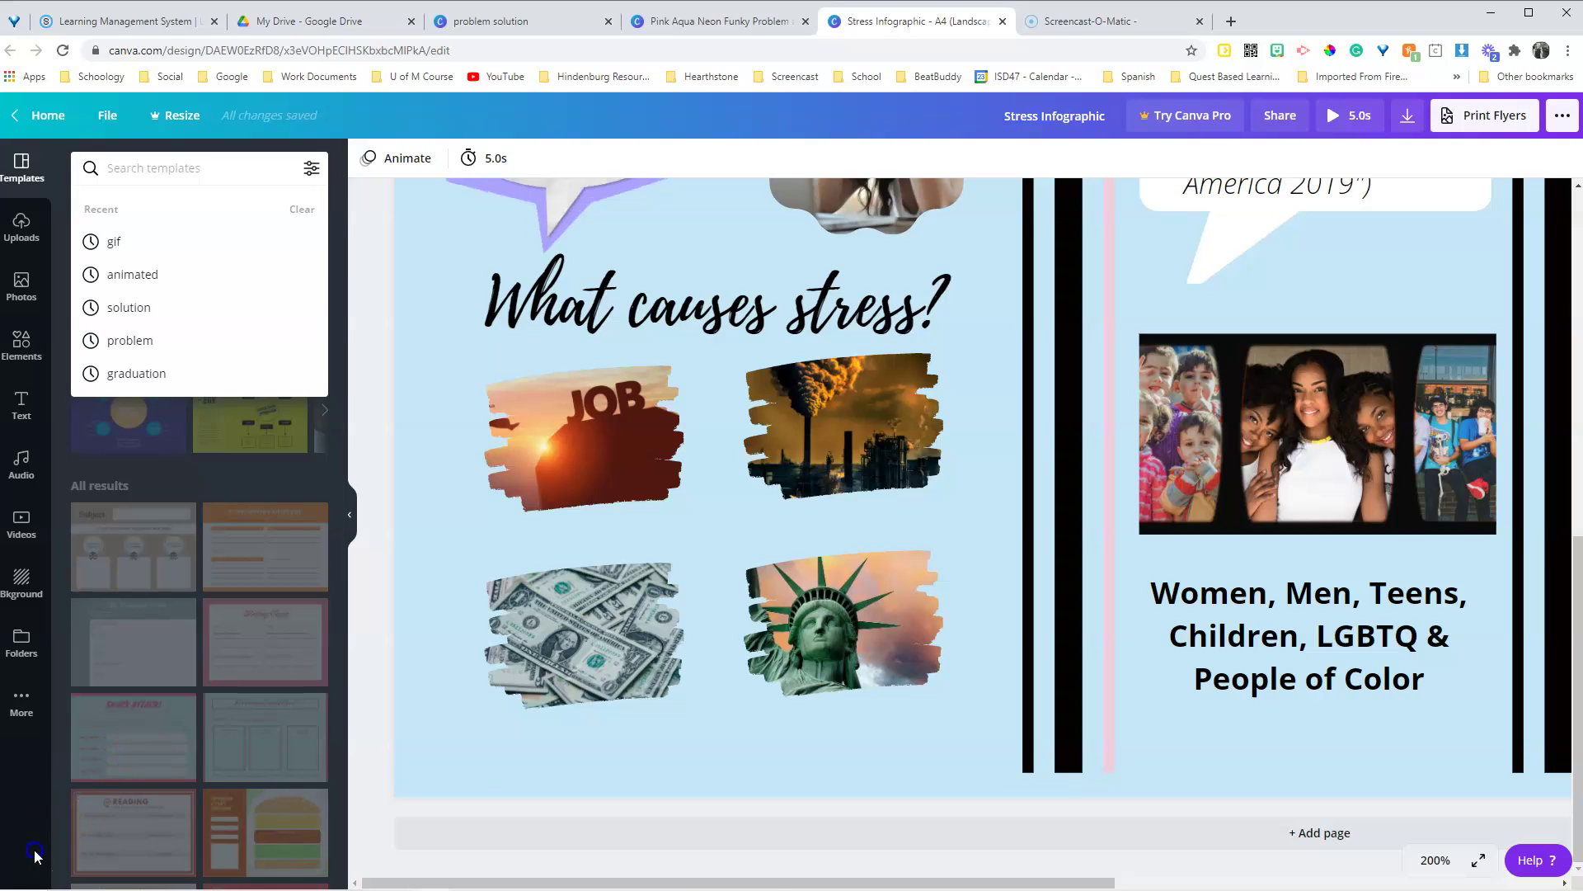
{"action": "left_click", "coordinate": [21, 345]}
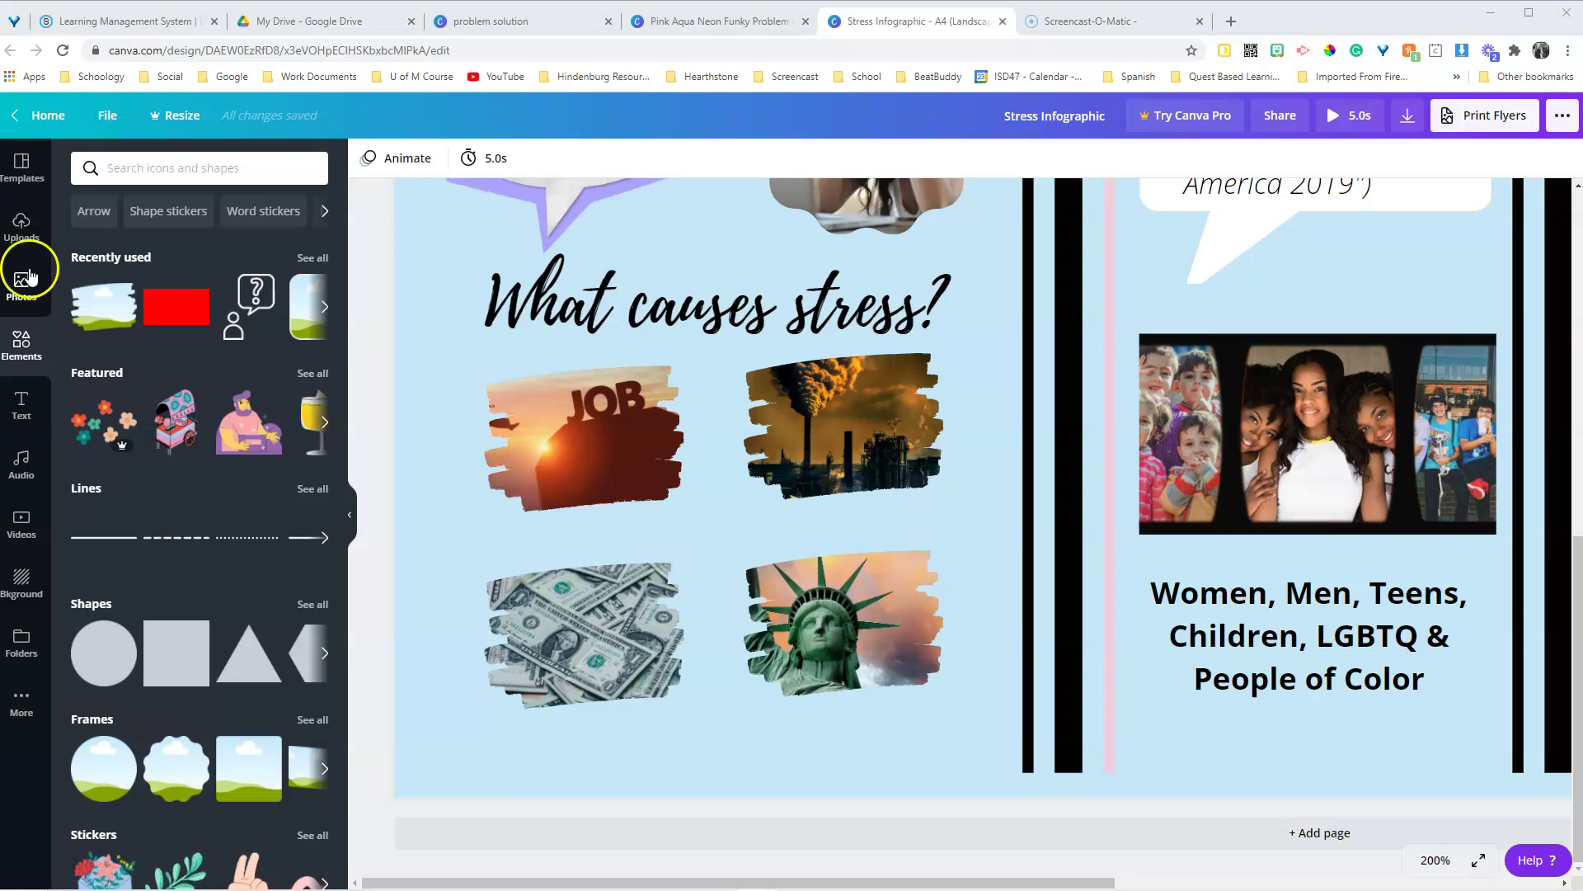
{"action": "left_click", "coordinate": [29, 295]}
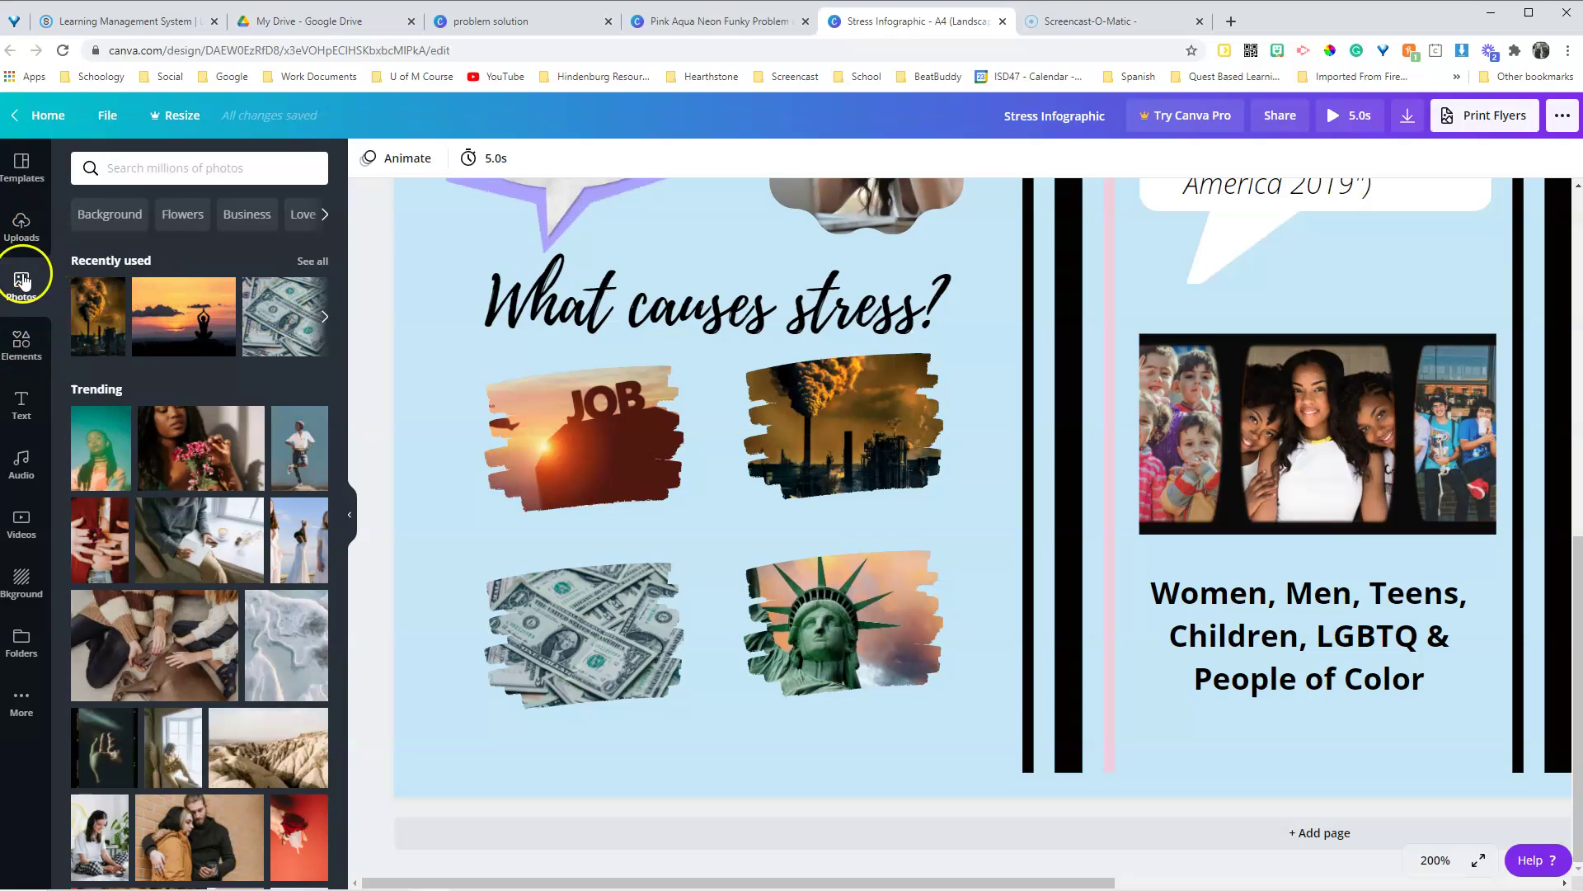
{"action": "left_click", "coordinate": [33, 351]}
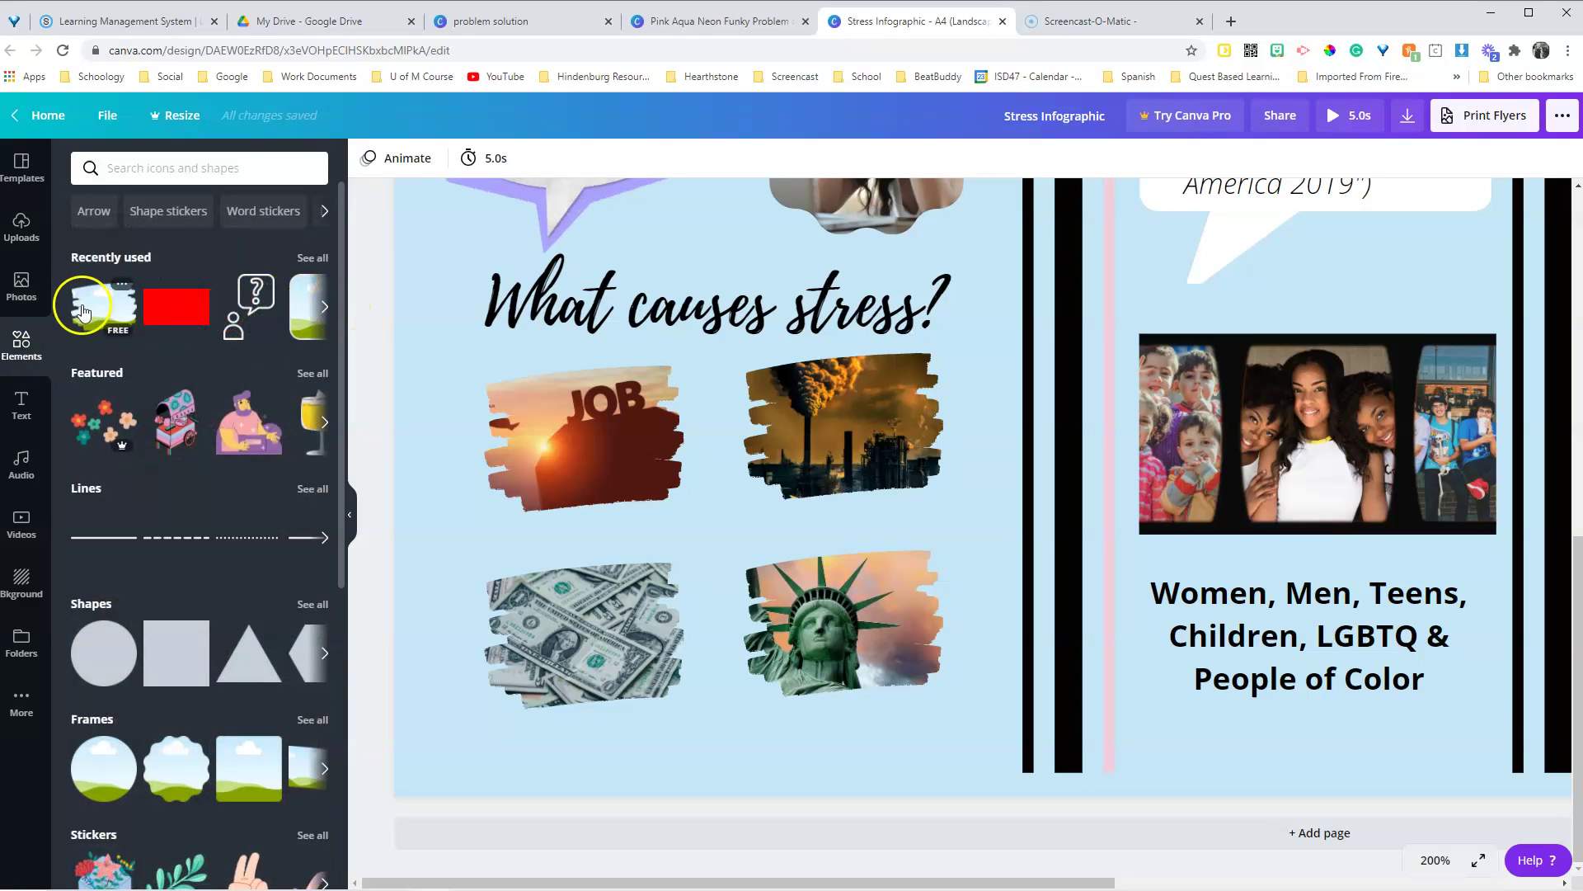
{"action": "left_click", "coordinate": [321, 301]}
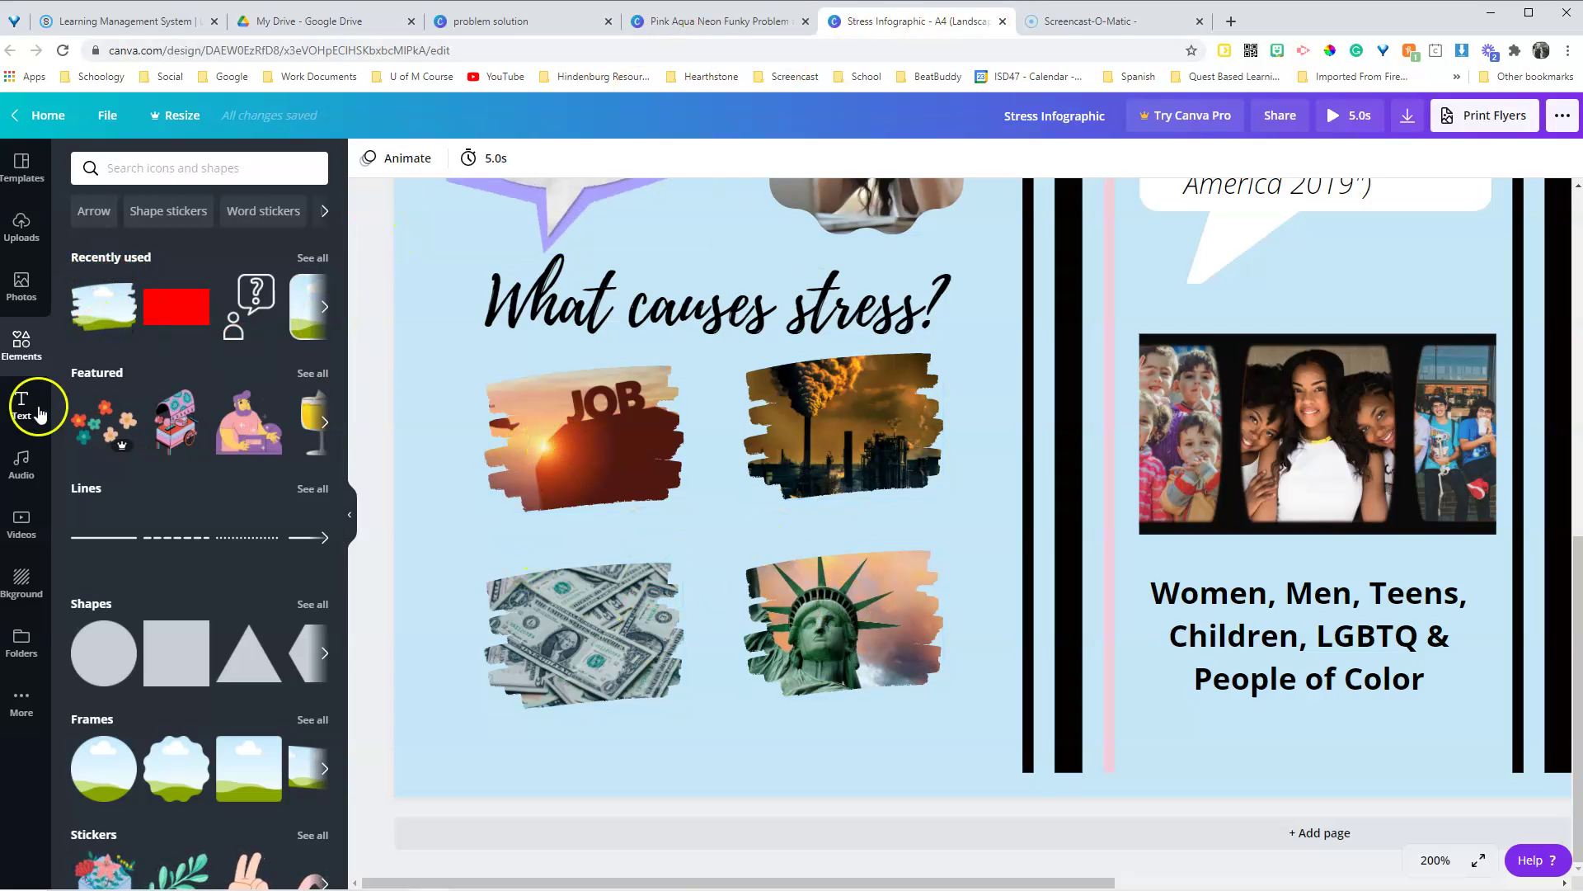
- Add the green landscape frame at 100% zoom, shrink it and move it beside Who?
{"action": "left_click", "coordinate": [121, 334]}
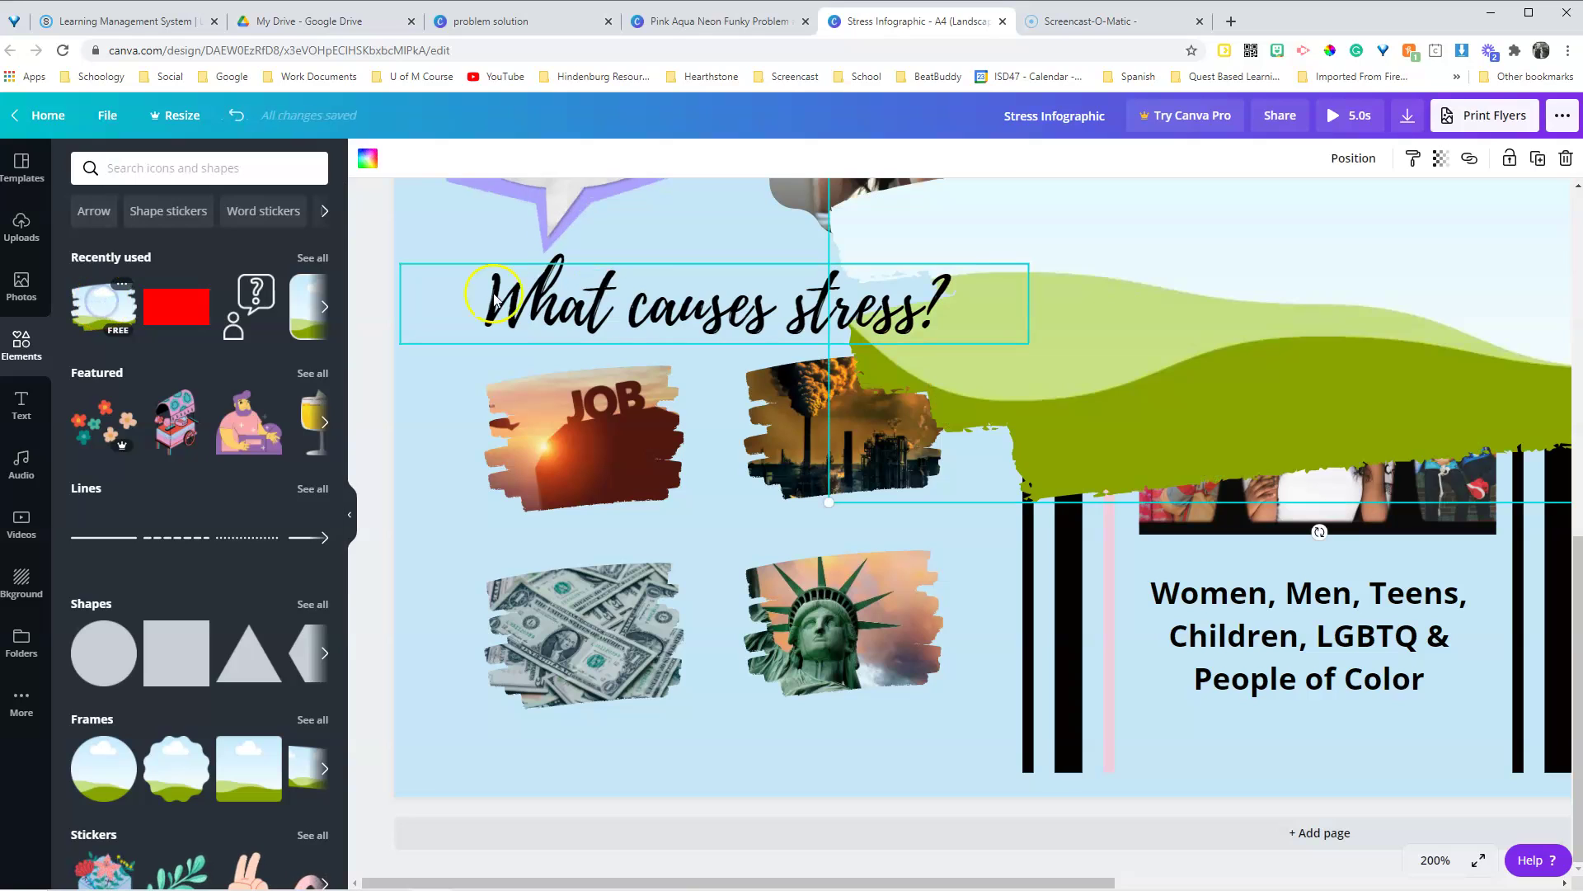
{"action": "left_click", "coordinate": [1435, 860]}
{"action": "left_click", "coordinate": [1424, 603]}
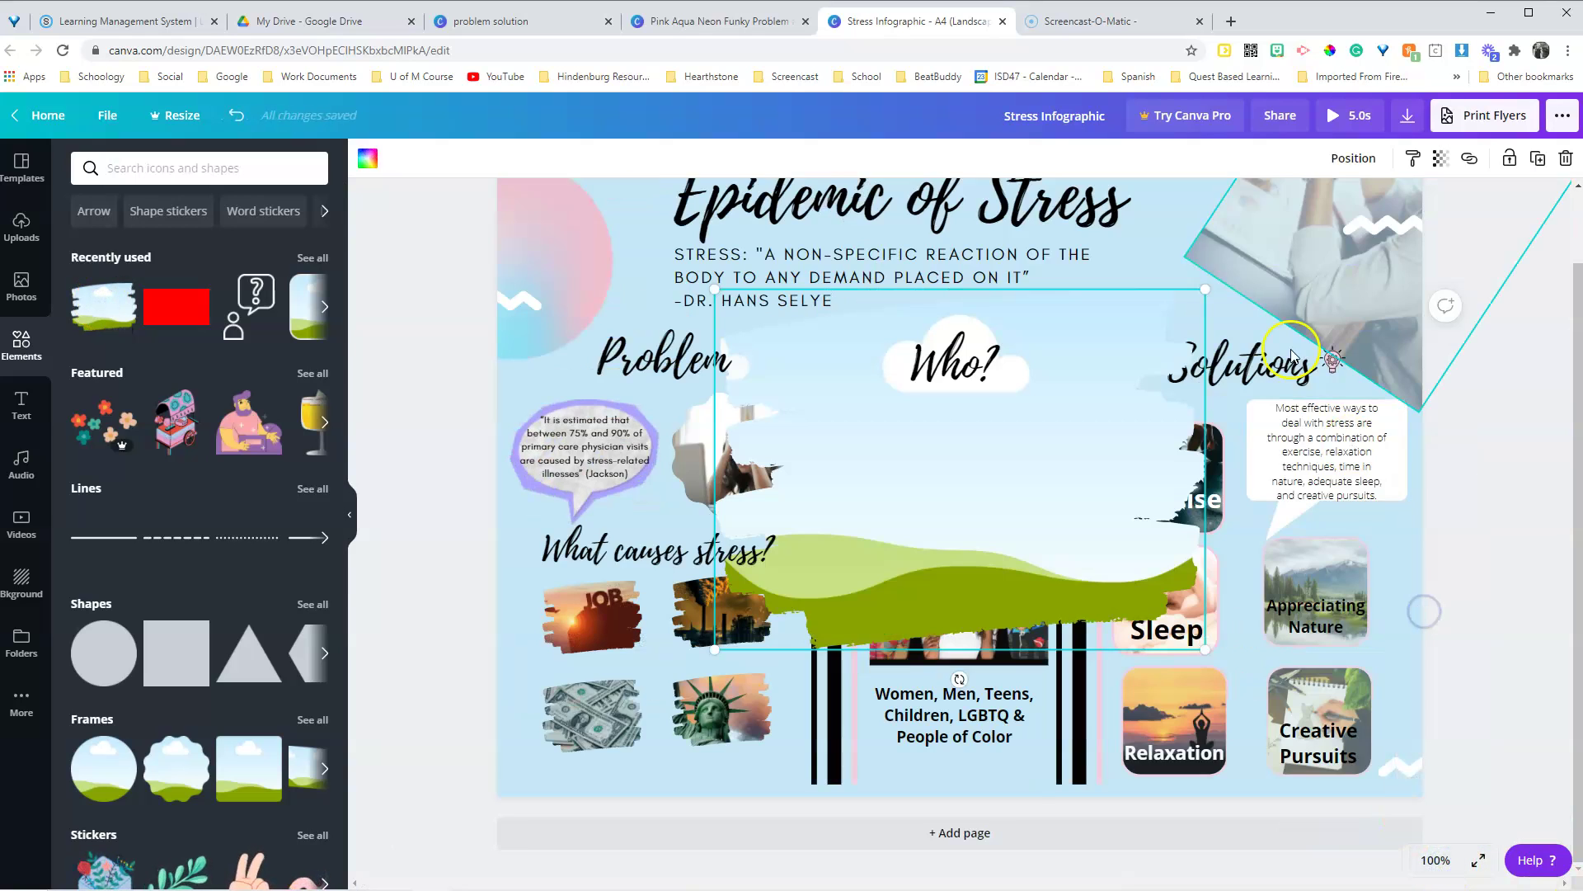
{"action": "left_click_drag", "start_coordinate": [1193, 290], "coordinate": [877, 531]}
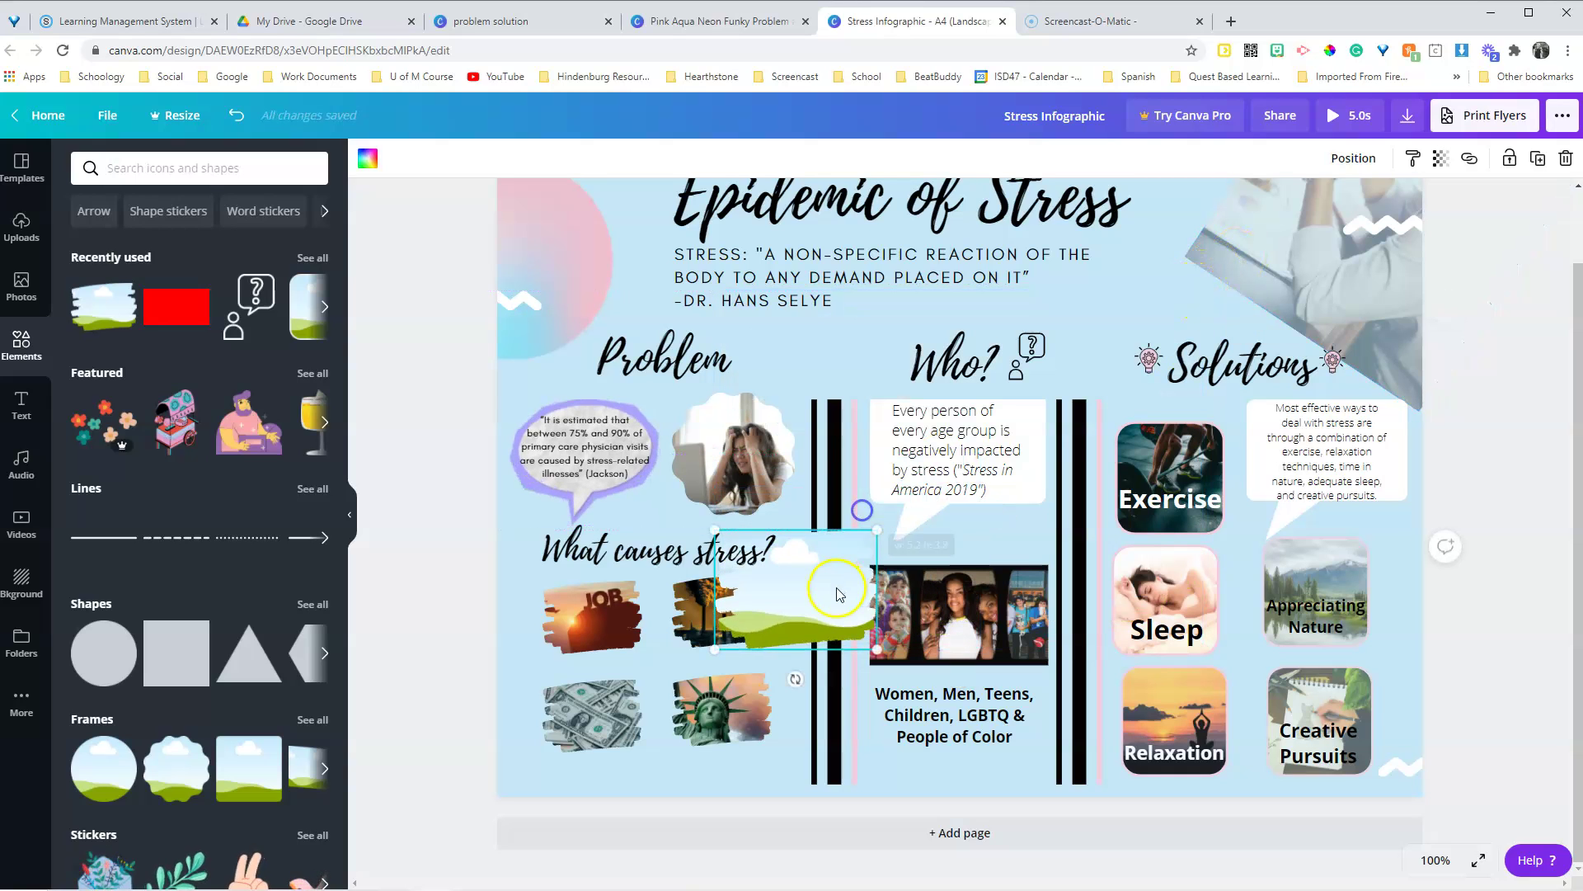
{"action": "left_click_drag", "start_coordinate": [834, 587], "coordinate": [1159, 311]}
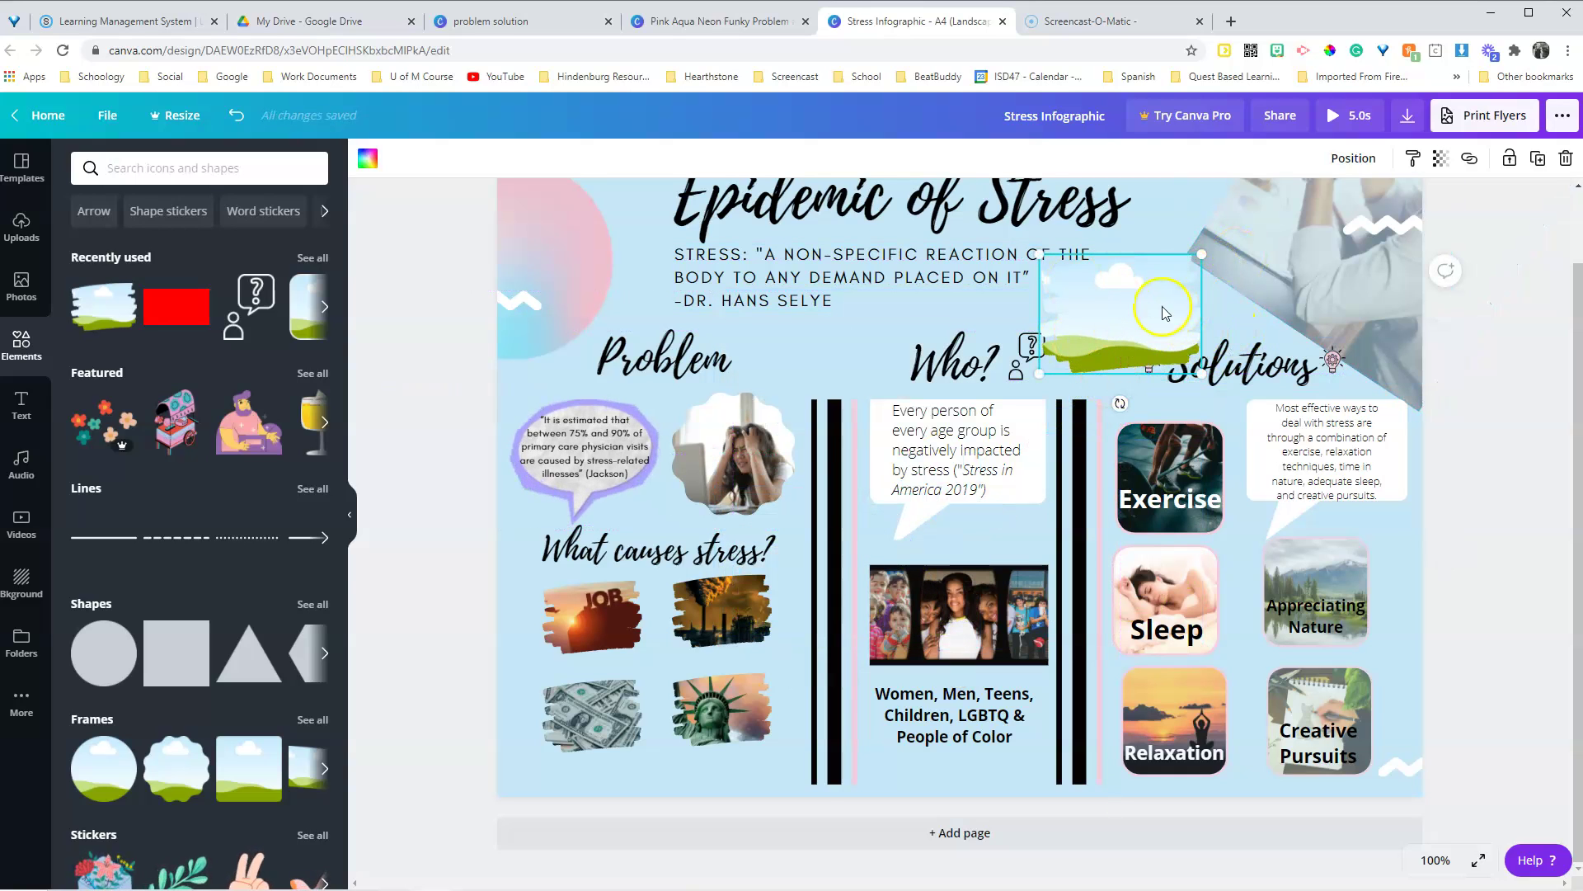
- Fill the frame with a Trending desk photo, shrink it and place it between Problem and Who?
{"action": "left_click", "coordinate": [20, 282]}
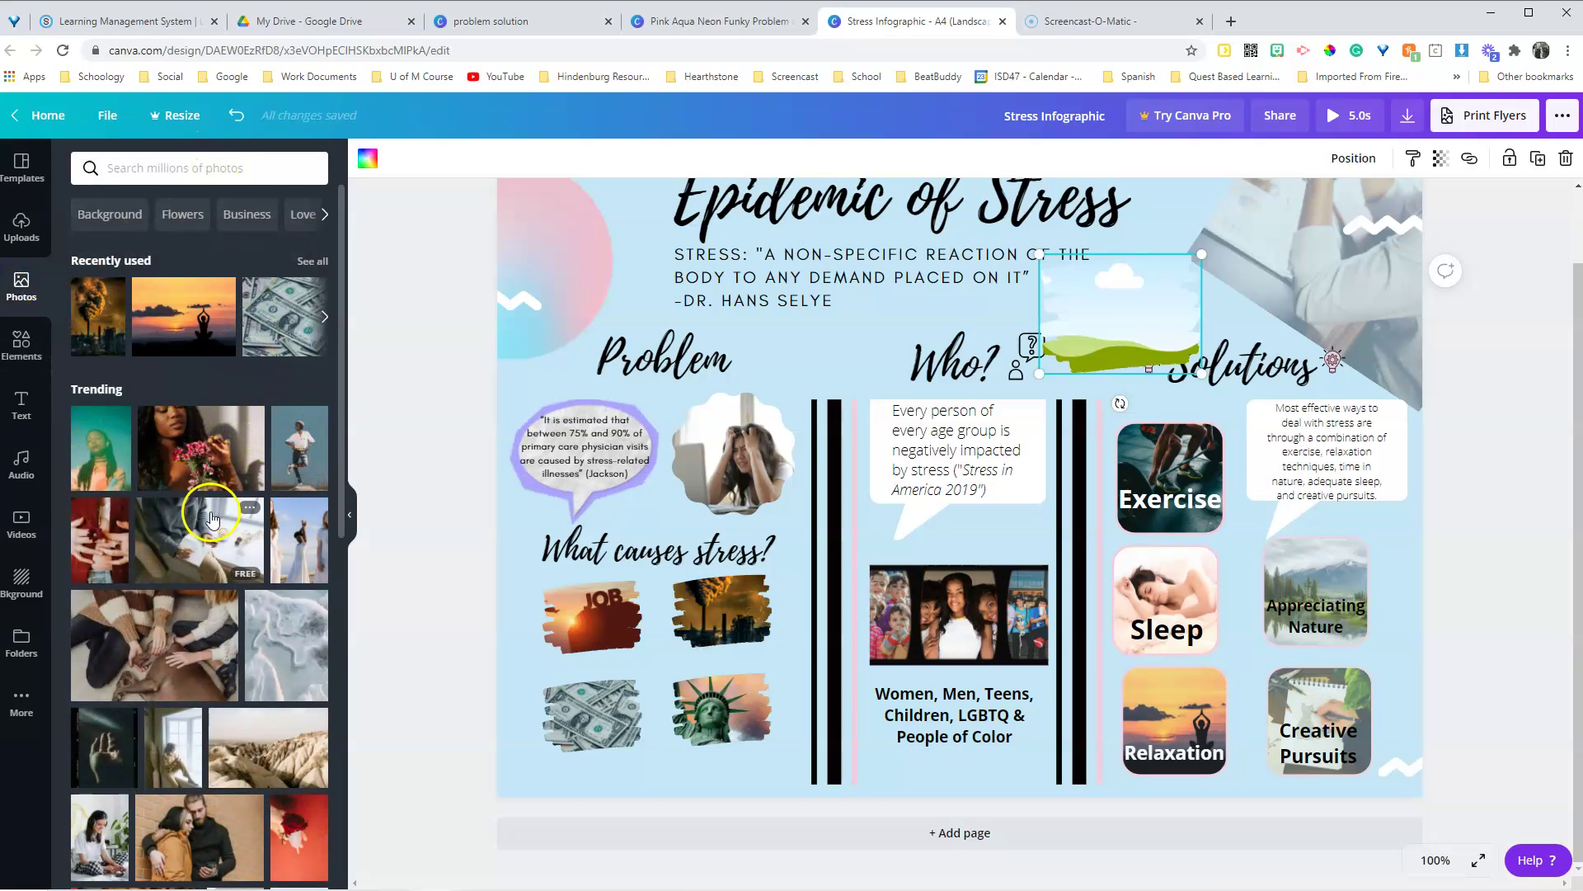
{"action": "mouse_move", "coordinate": [171, 536]}
{"action": "left_mouse_down"}
{"action": "mouse_move", "coordinate": [689, 412]}
{"action": "mouse_move", "coordinate": [1002, 278]}
{"action": "mouse_move", "coordinate": [1070, 280]}
{"action": "mouse_move", "coordinate": [1201, 357]}
{"action": "left_mouse_up"}
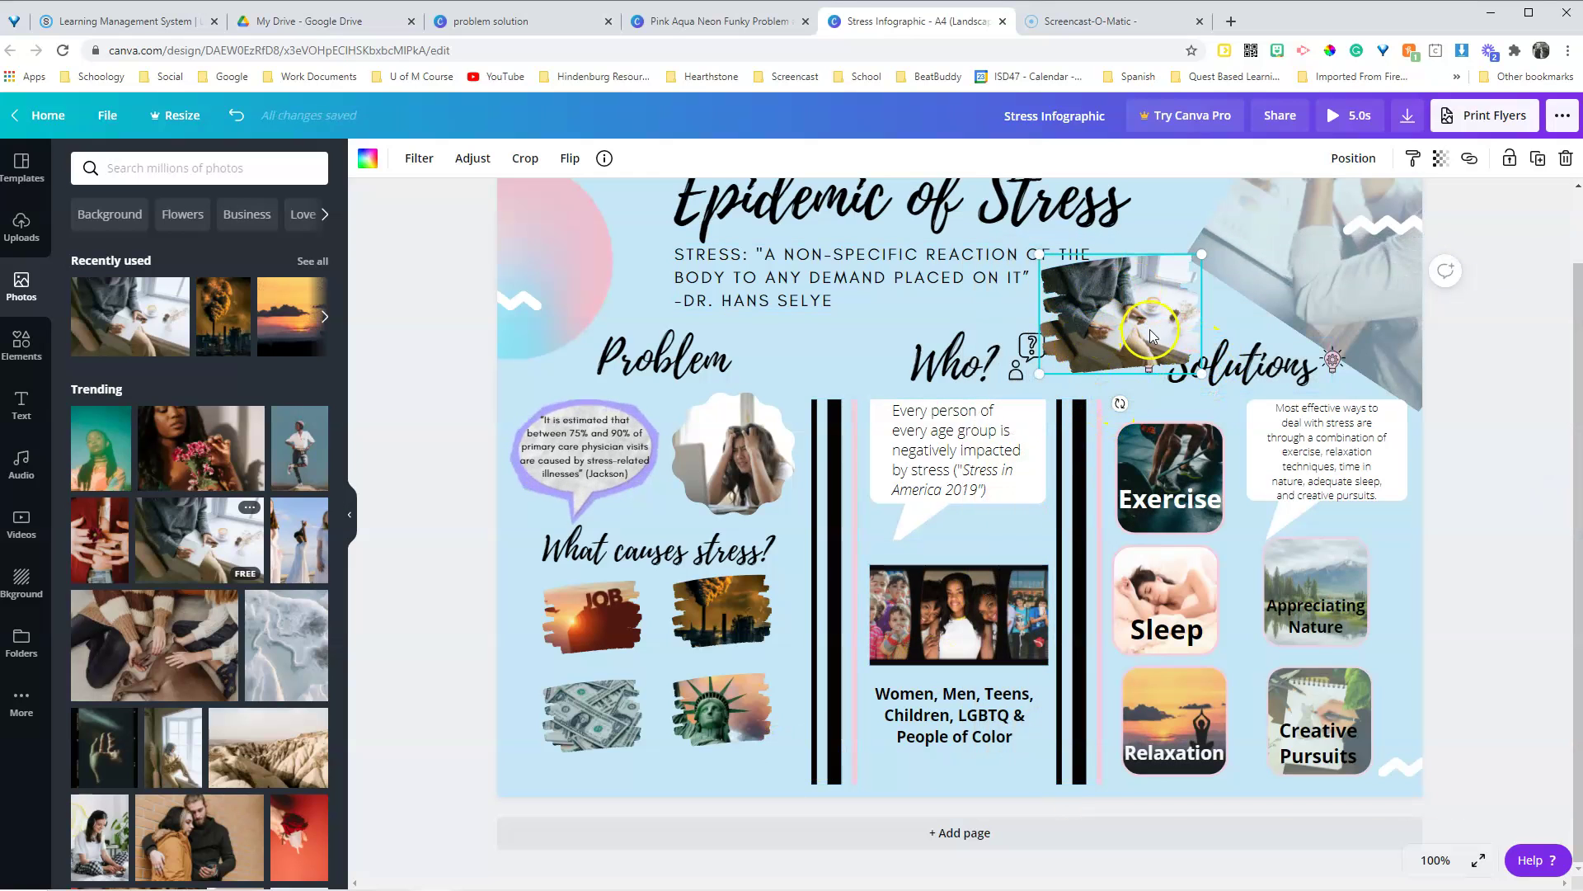
{"action": "left_click_drag", "start_coordinate": [1197, 254], "coordinate": [1185, 267]}
{"action": "left_click_drag", "start_coordinate": [1113, 334], "coordinate": [828, 362]}
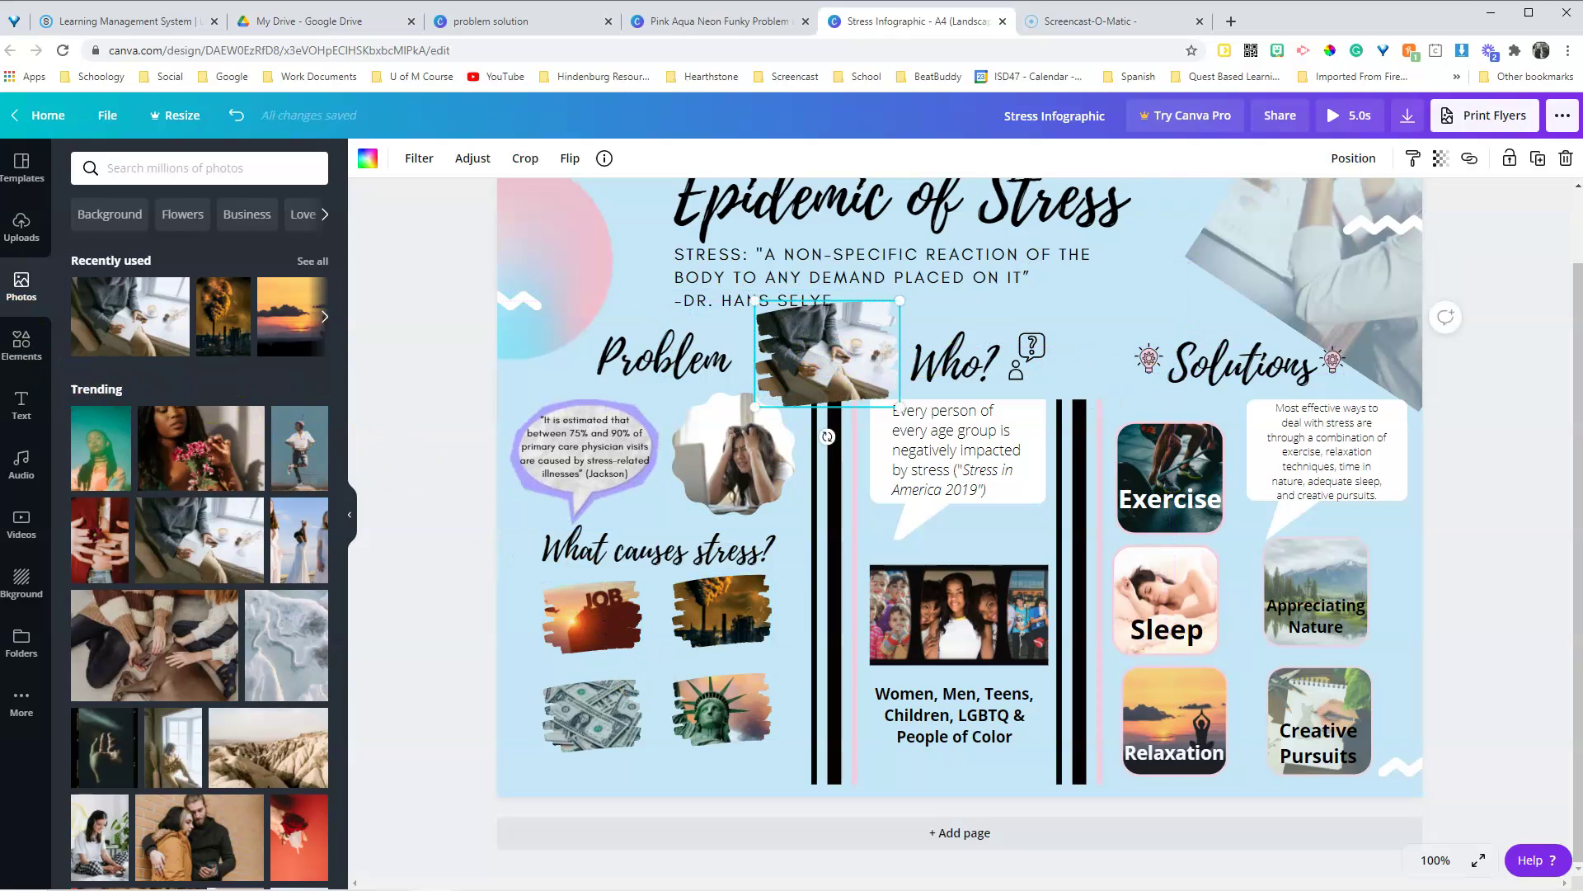
- Search the Elements library for 'frame' and scroll through the frame shape results
{"action": "left_click", "coordinate": [34, 340]}
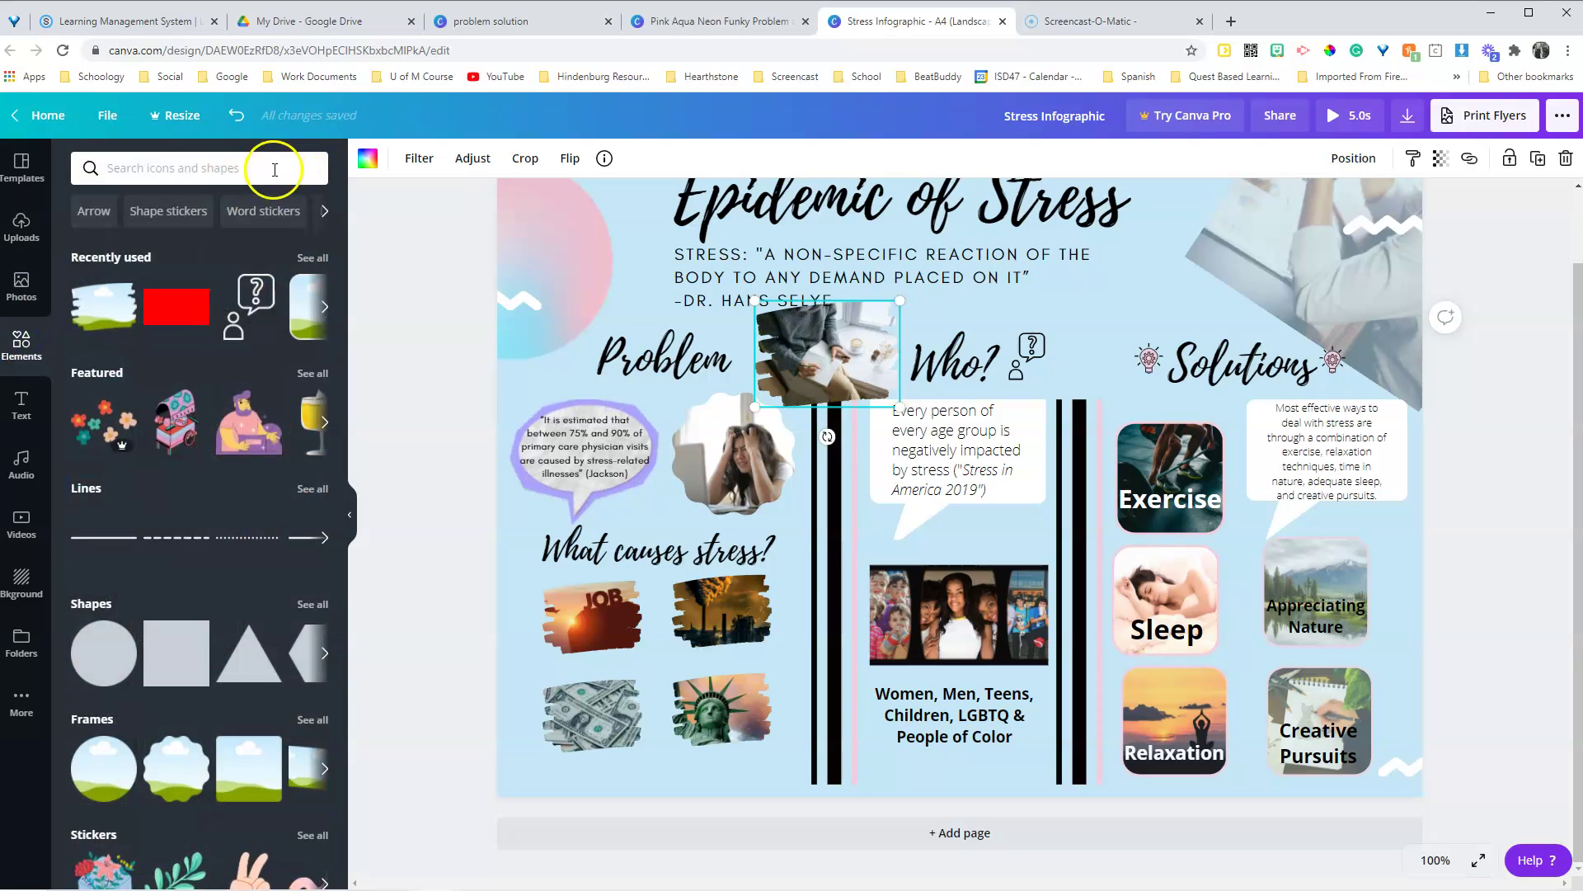
{"action": "left_click", "coordinate": [274, 168]}
{"action": "type", "text": "frame"}
{"action": "key", "text": "Return"}
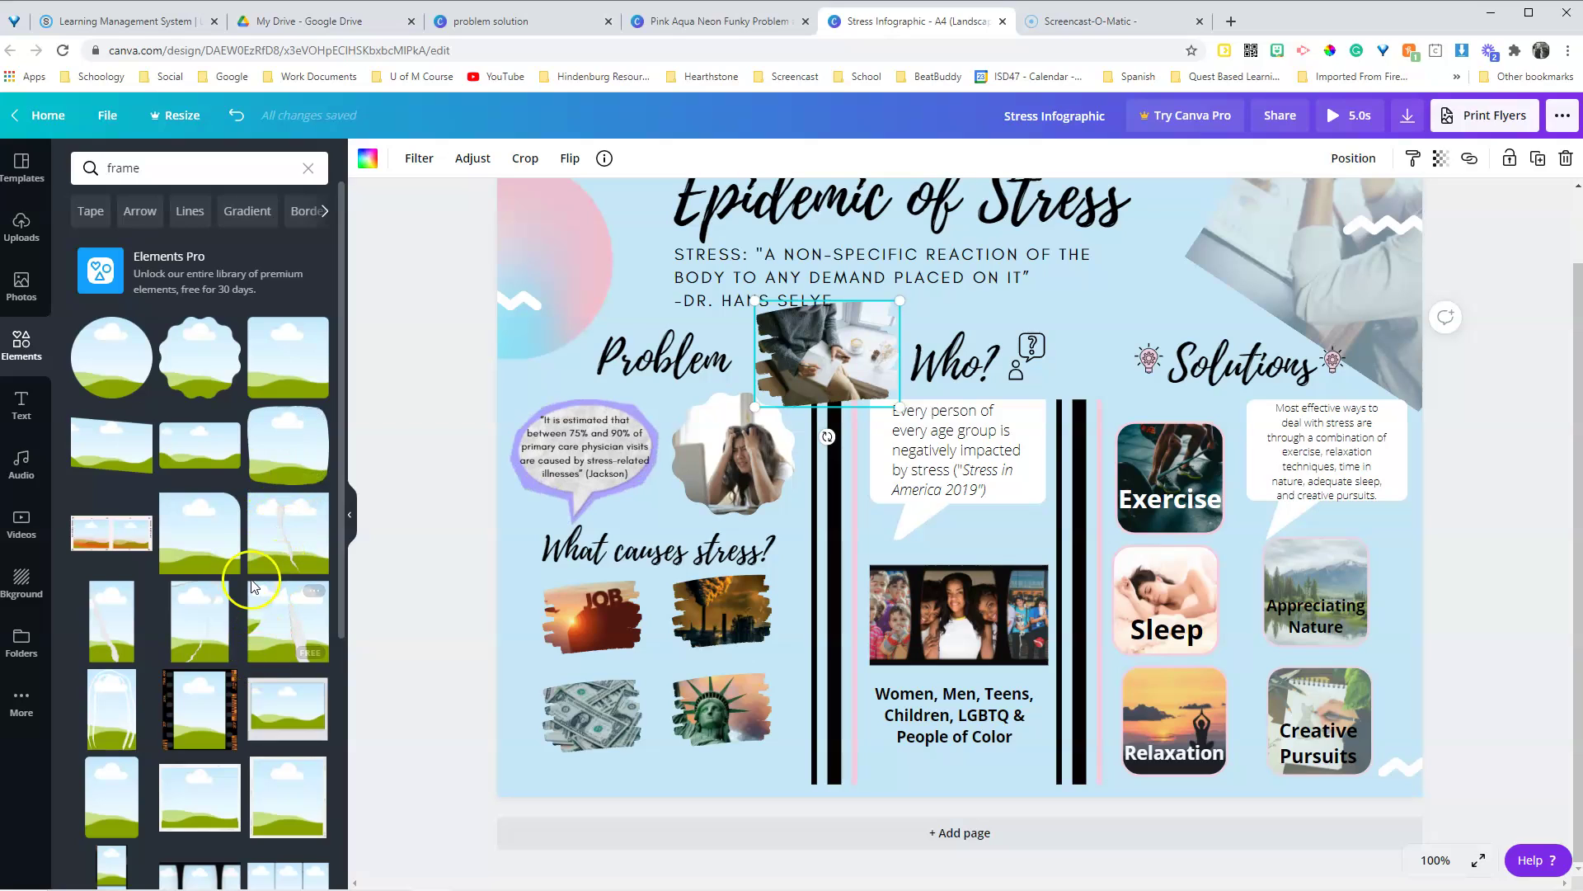
{"action": "scroll", "coordinate": [252, 586], "scroll_direction": "down", "scroll_amount": 3}
{"action": "scroll", "coordinate": [251, 586], "scroll_direction": "down", "scroll_amount": 1}
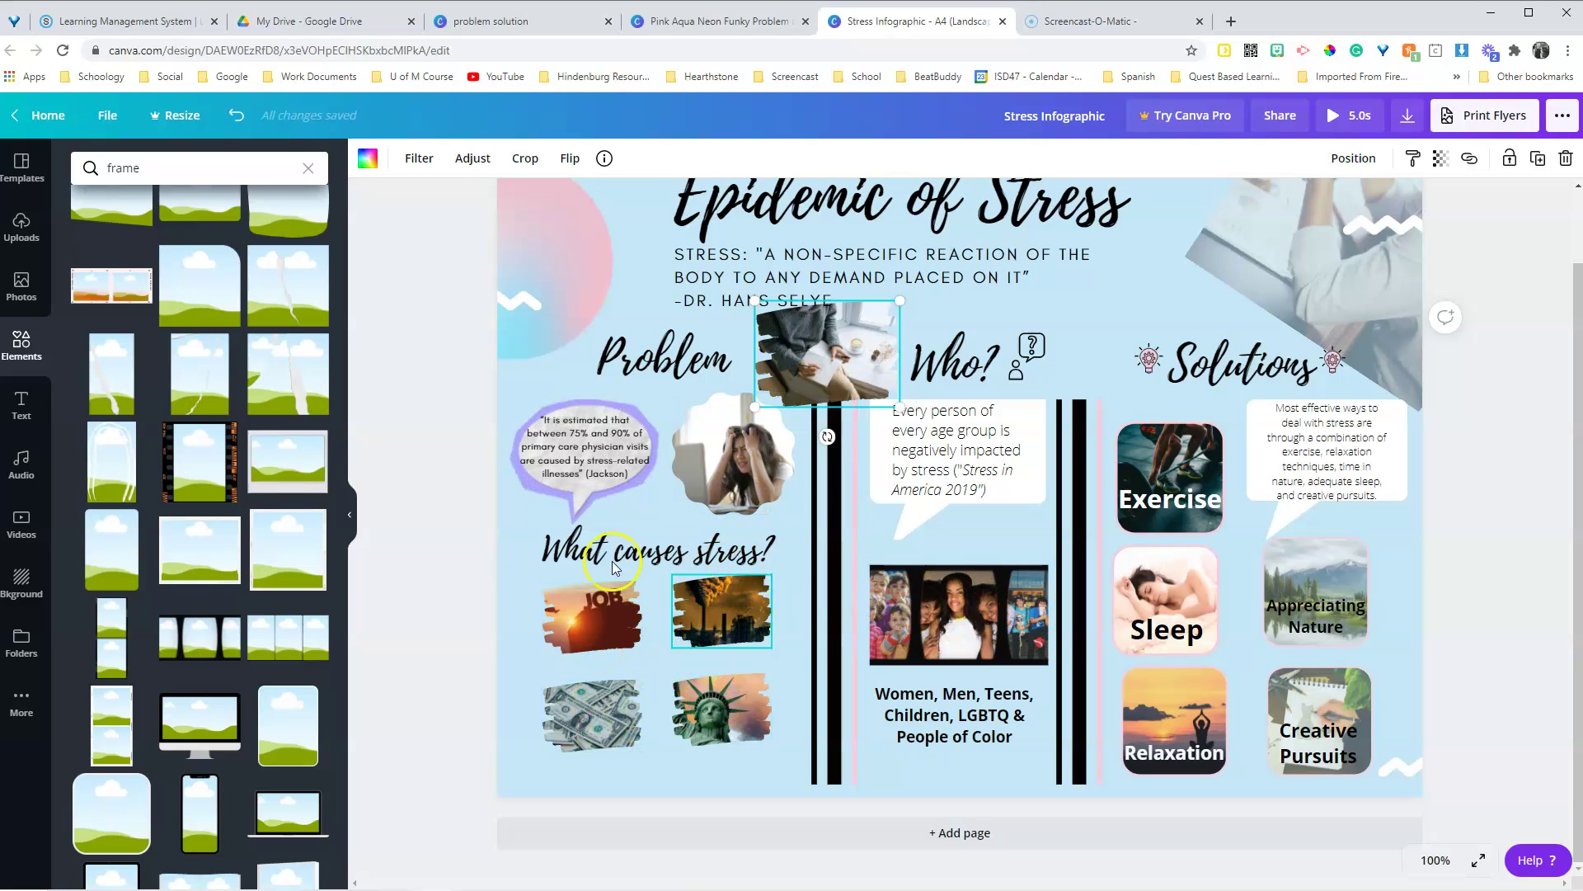
{"action": "scroll", "coordinate": [228, 495], "scroll_direction": "down", "scroll_amount": 2}
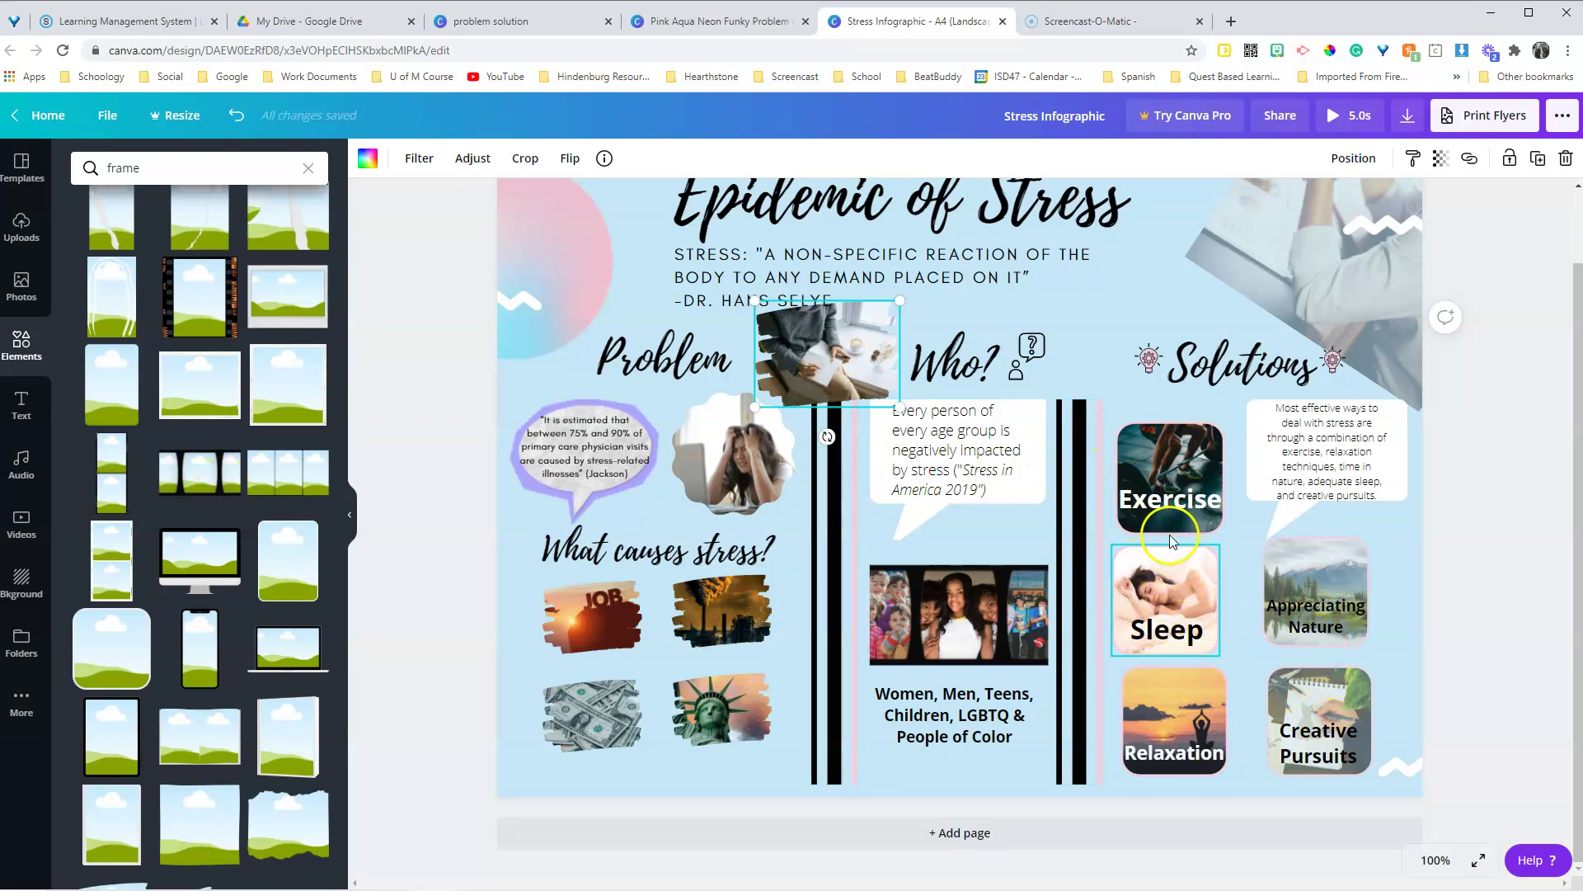
{"action": "scroll", "coordinate": [247, 400], "scroll_direction": "up", "scroll_amount": 4}
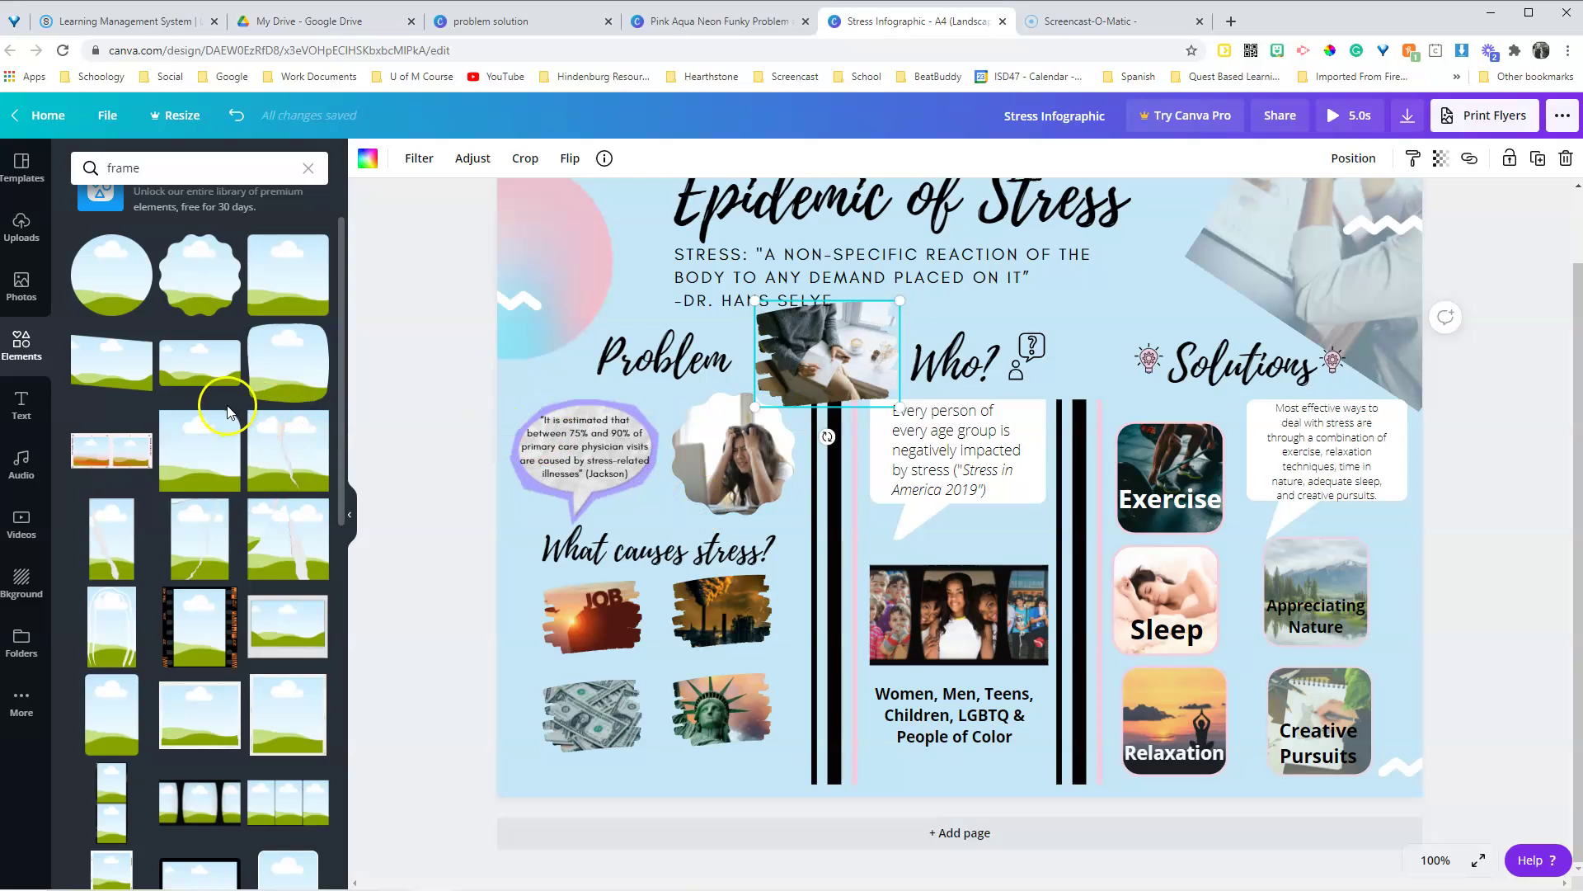
{"action": "scroll", "coordinate": [972, 467], "scroll_direction": "up", "scroll_amount": 2}
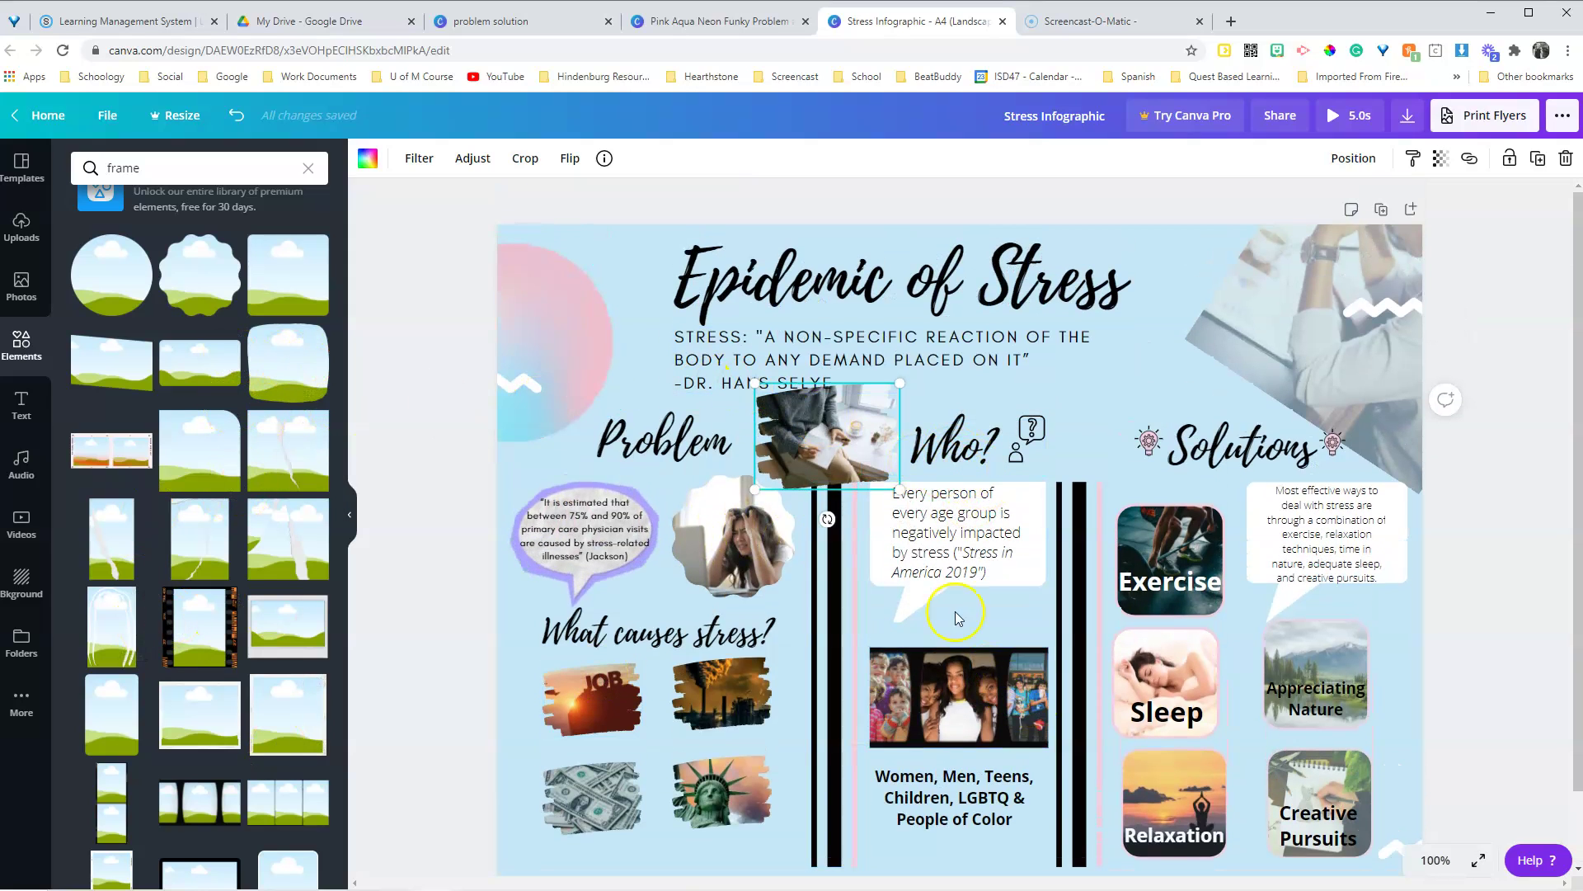
- Remove the photo near Problem, then try a scalloped frame and delete it again
{"action": "left_click", "coordinate": [828, 429]}
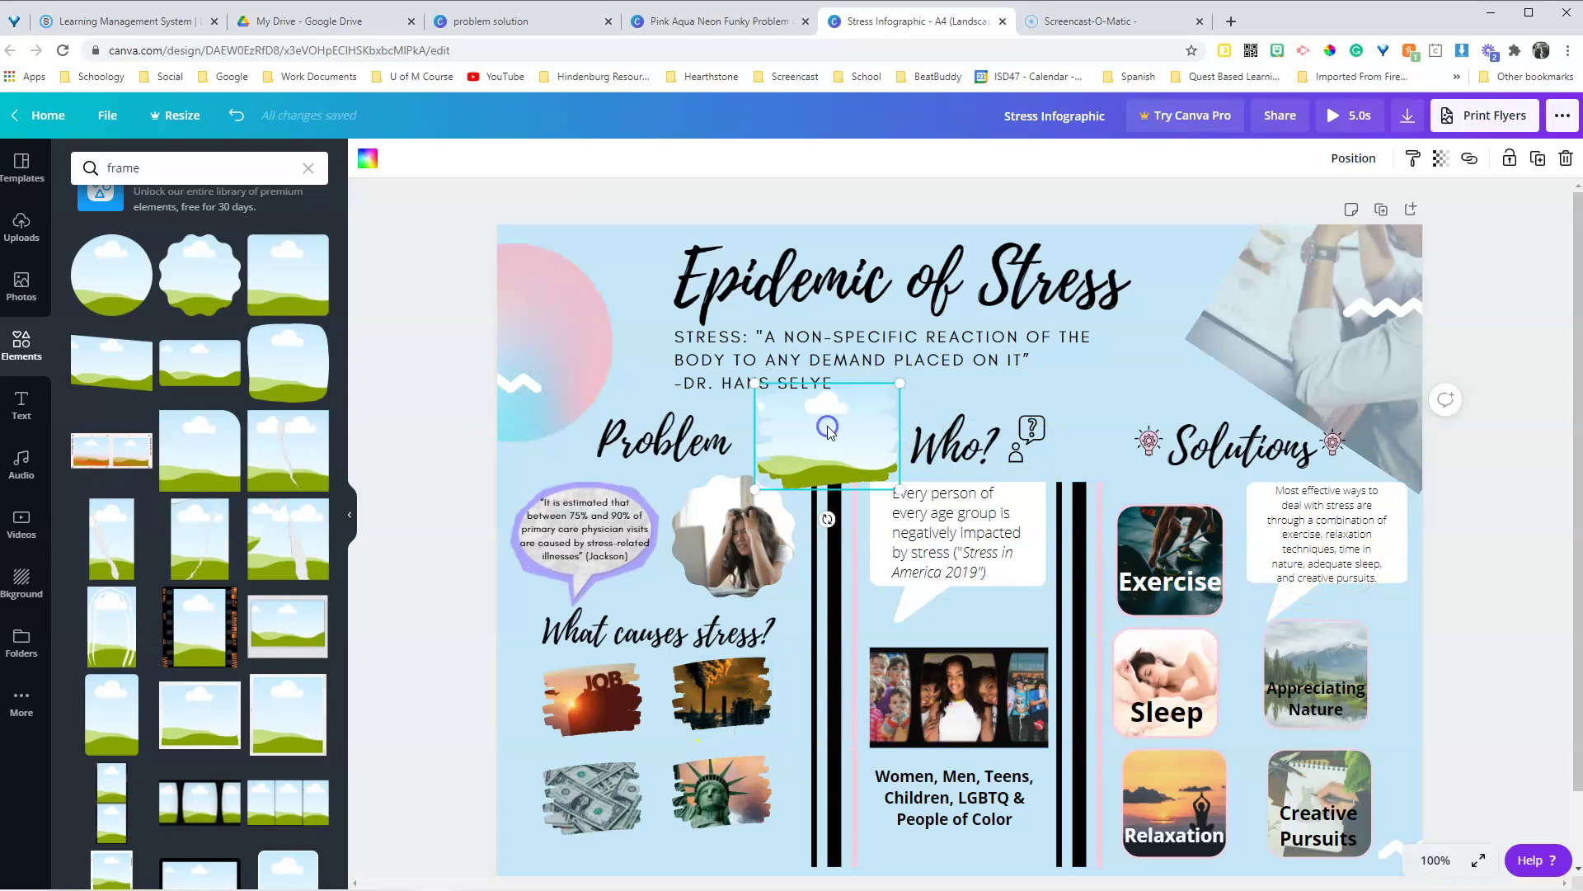
{"action": "key", "text": "Delete"}
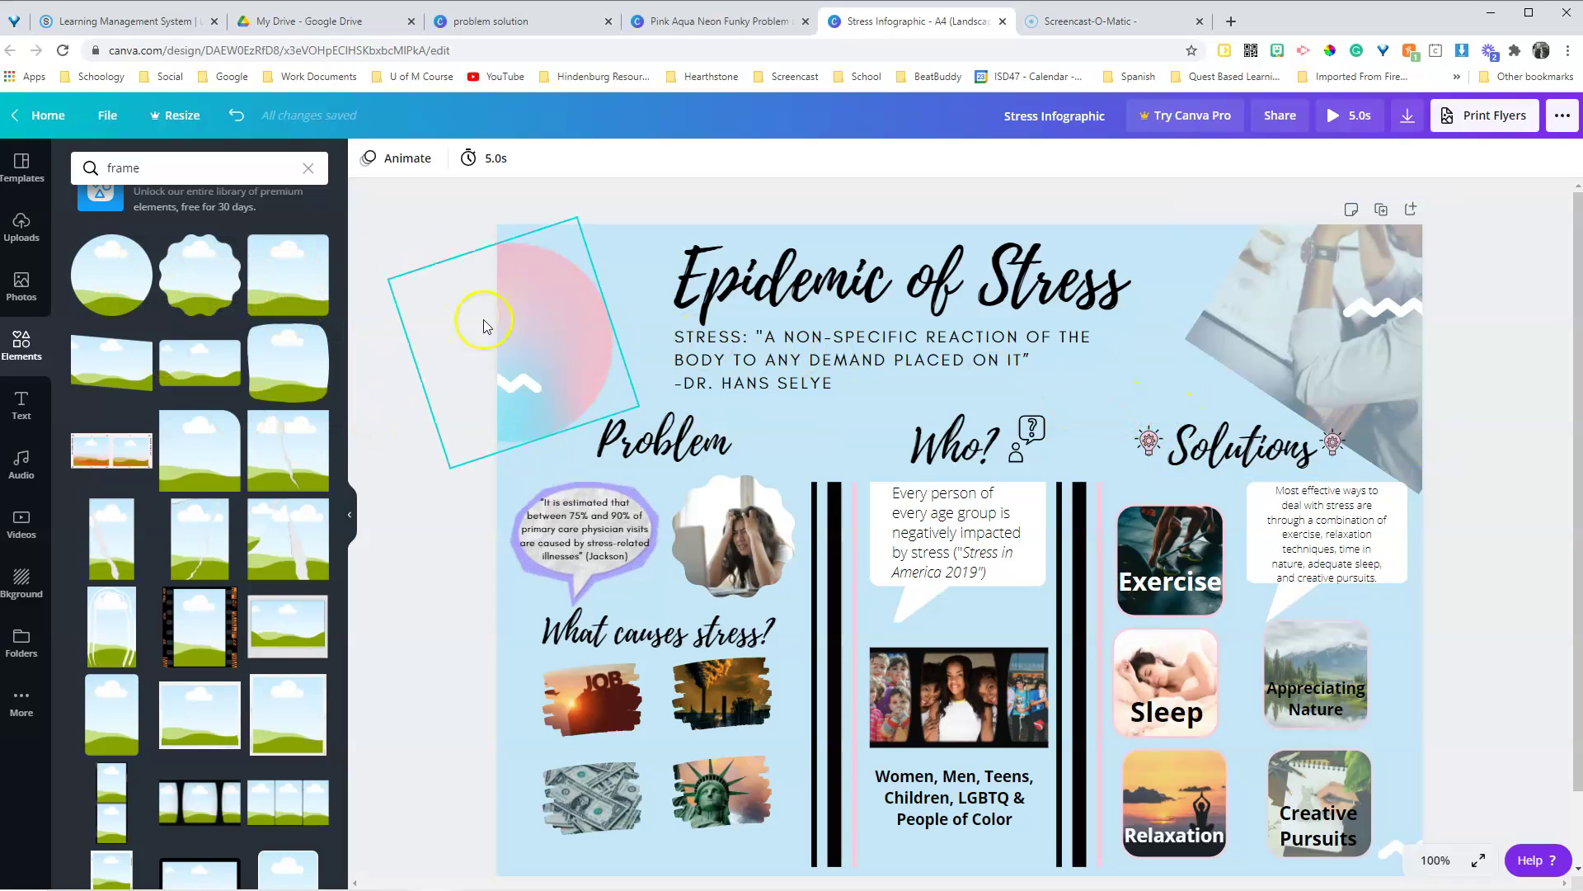
{"action": "left_click", "coordinate": [183, 299]}
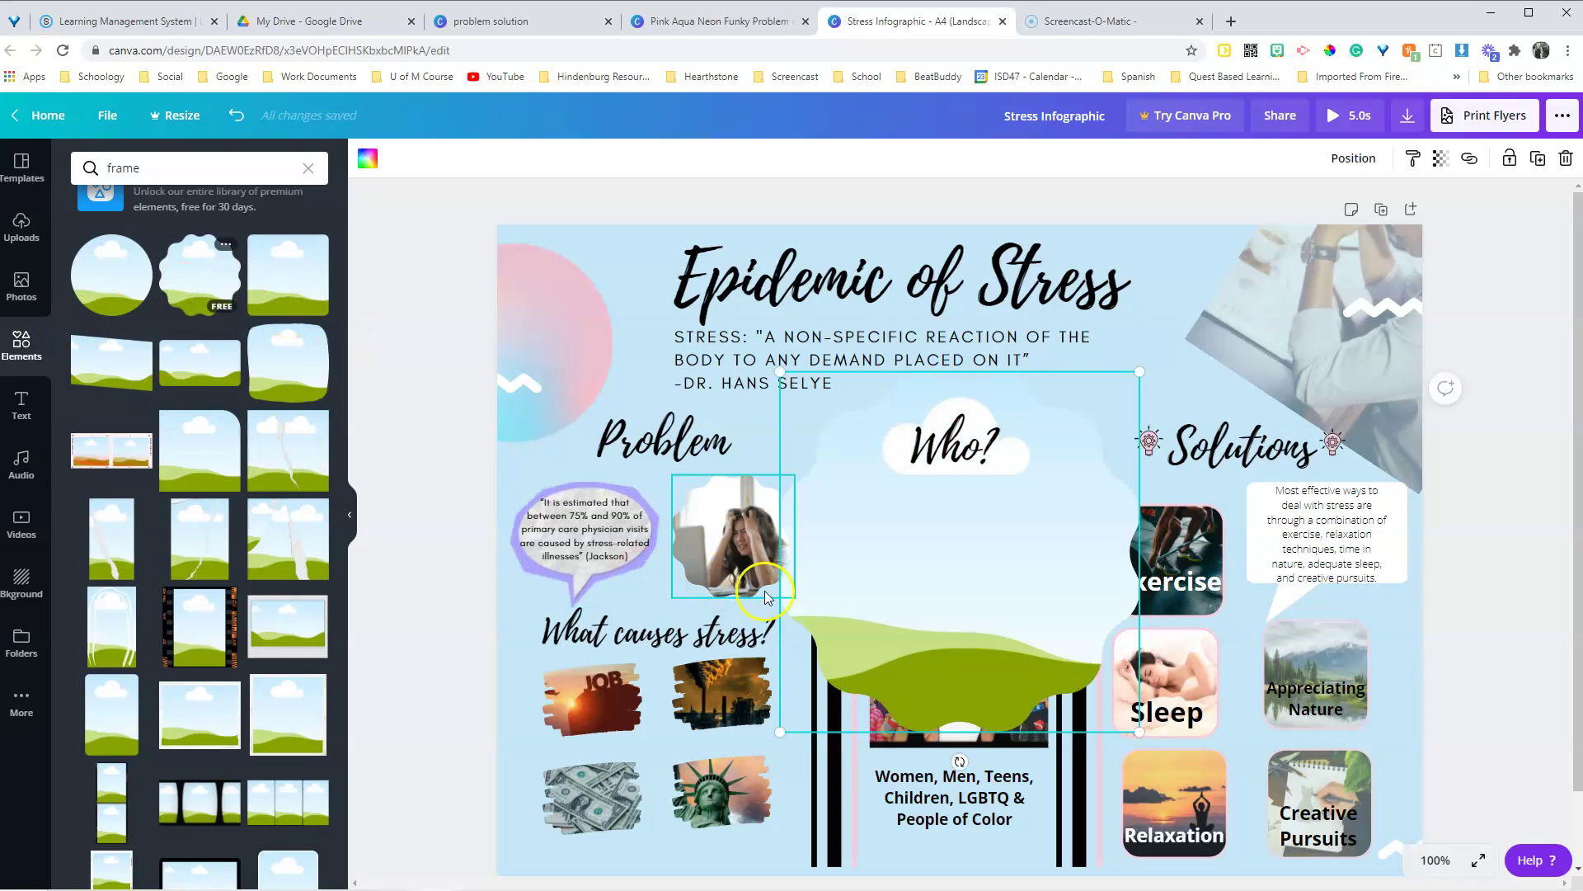
{"action": "left_click_drag", "start_coordinate": [986, 606], "coordinate": [1256, 454]}
{"action": "left_click_drag", "start_coordinate": [1416, 287], "coordinate": [1295, 407]}
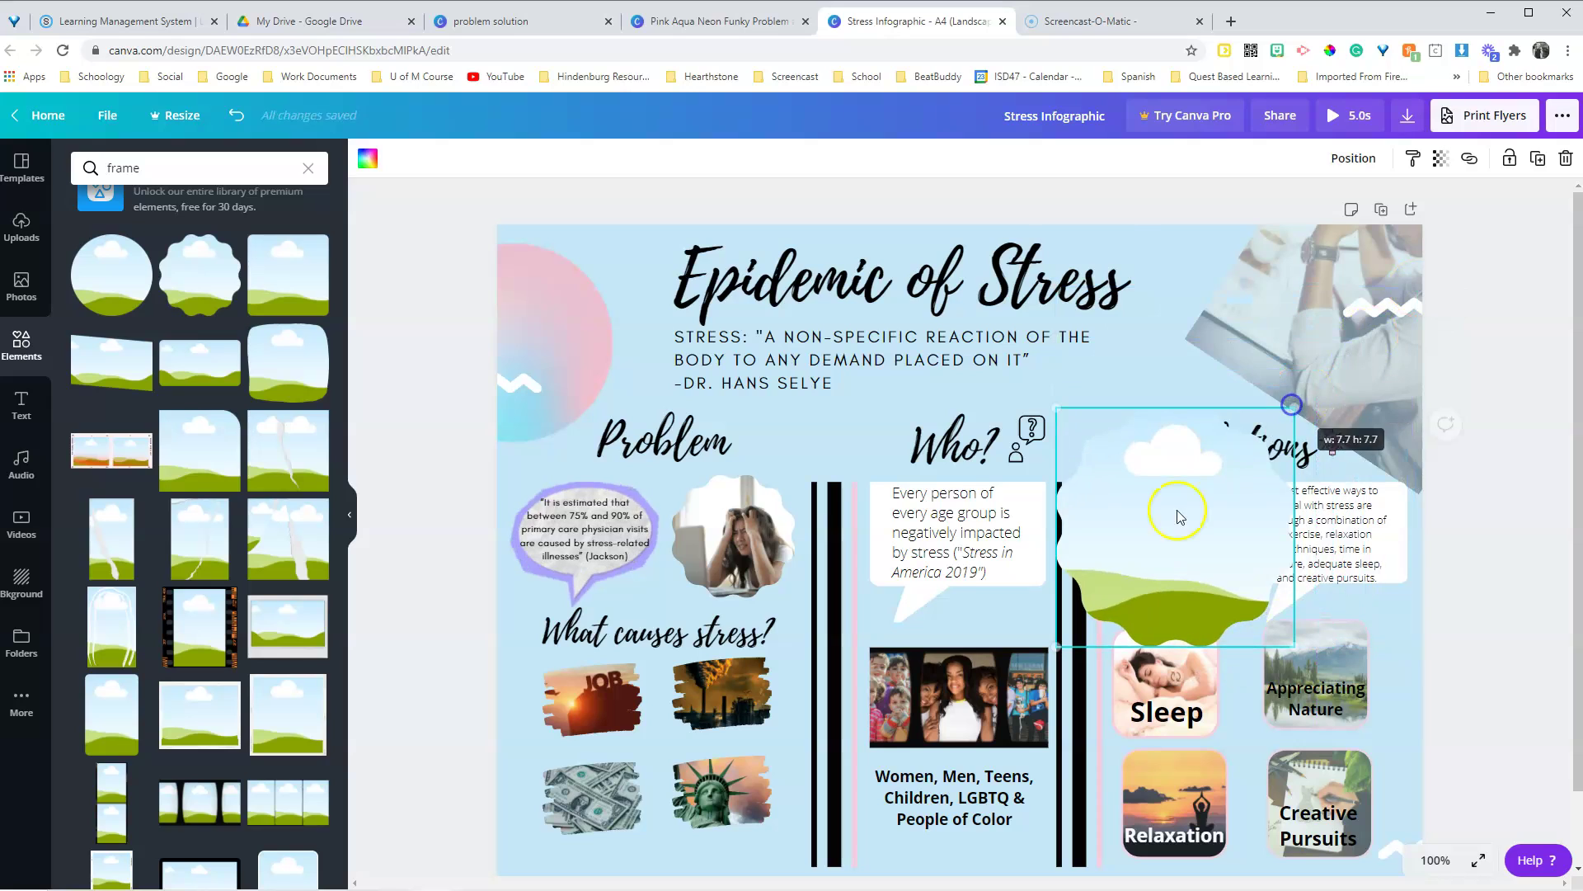
{"action": "key", "text": "Delete"}
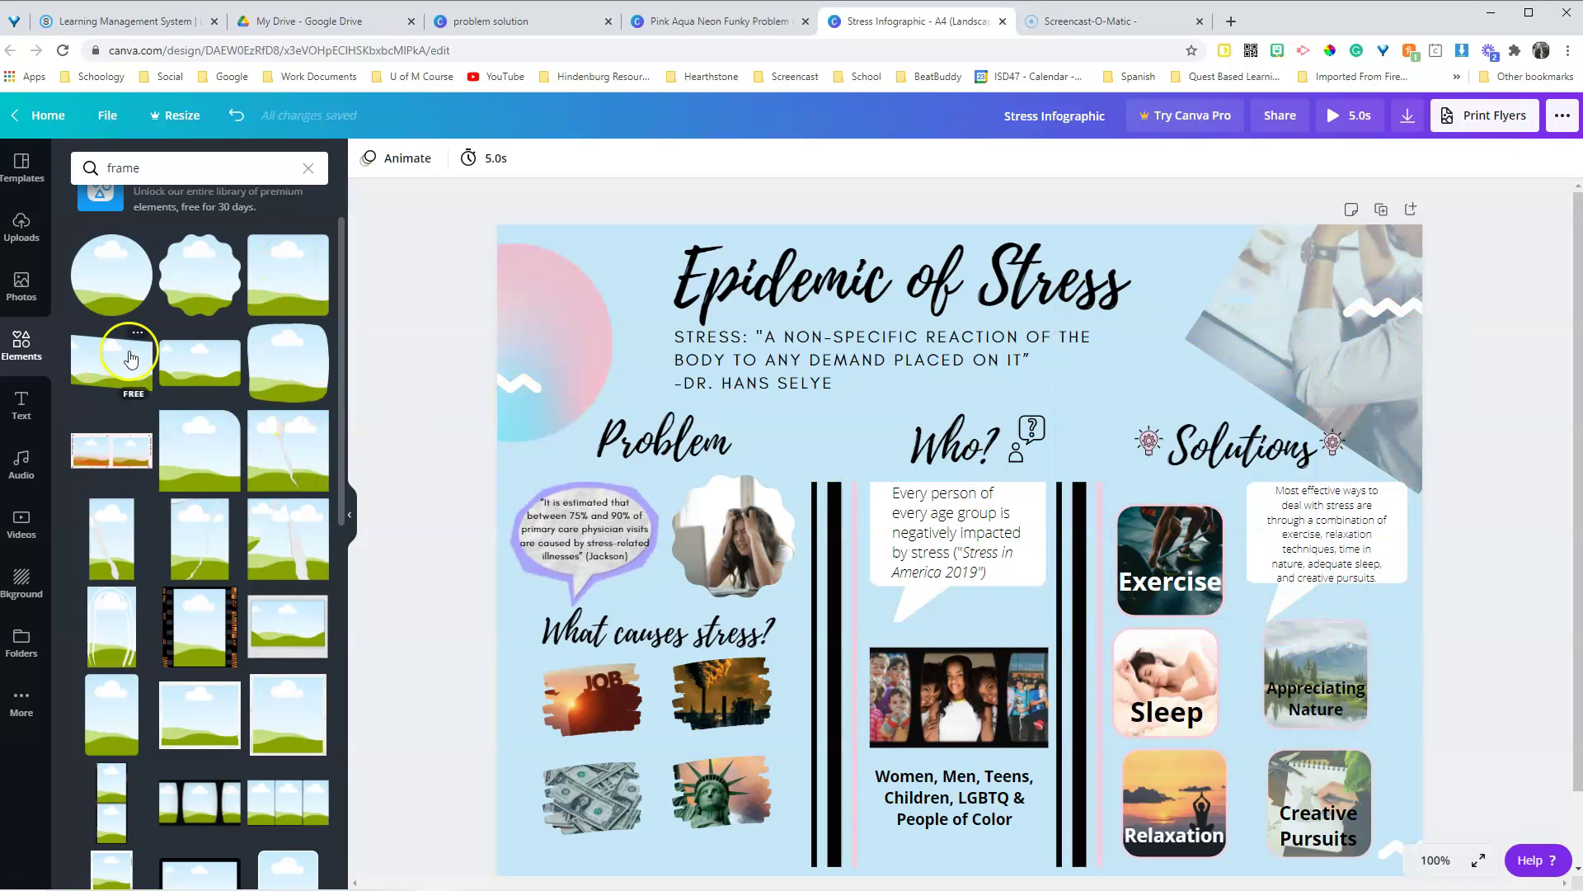
{"action": "scroll", "coordinate": [195, 344], "scroll_direction": "up", "scroll_amount": 1}
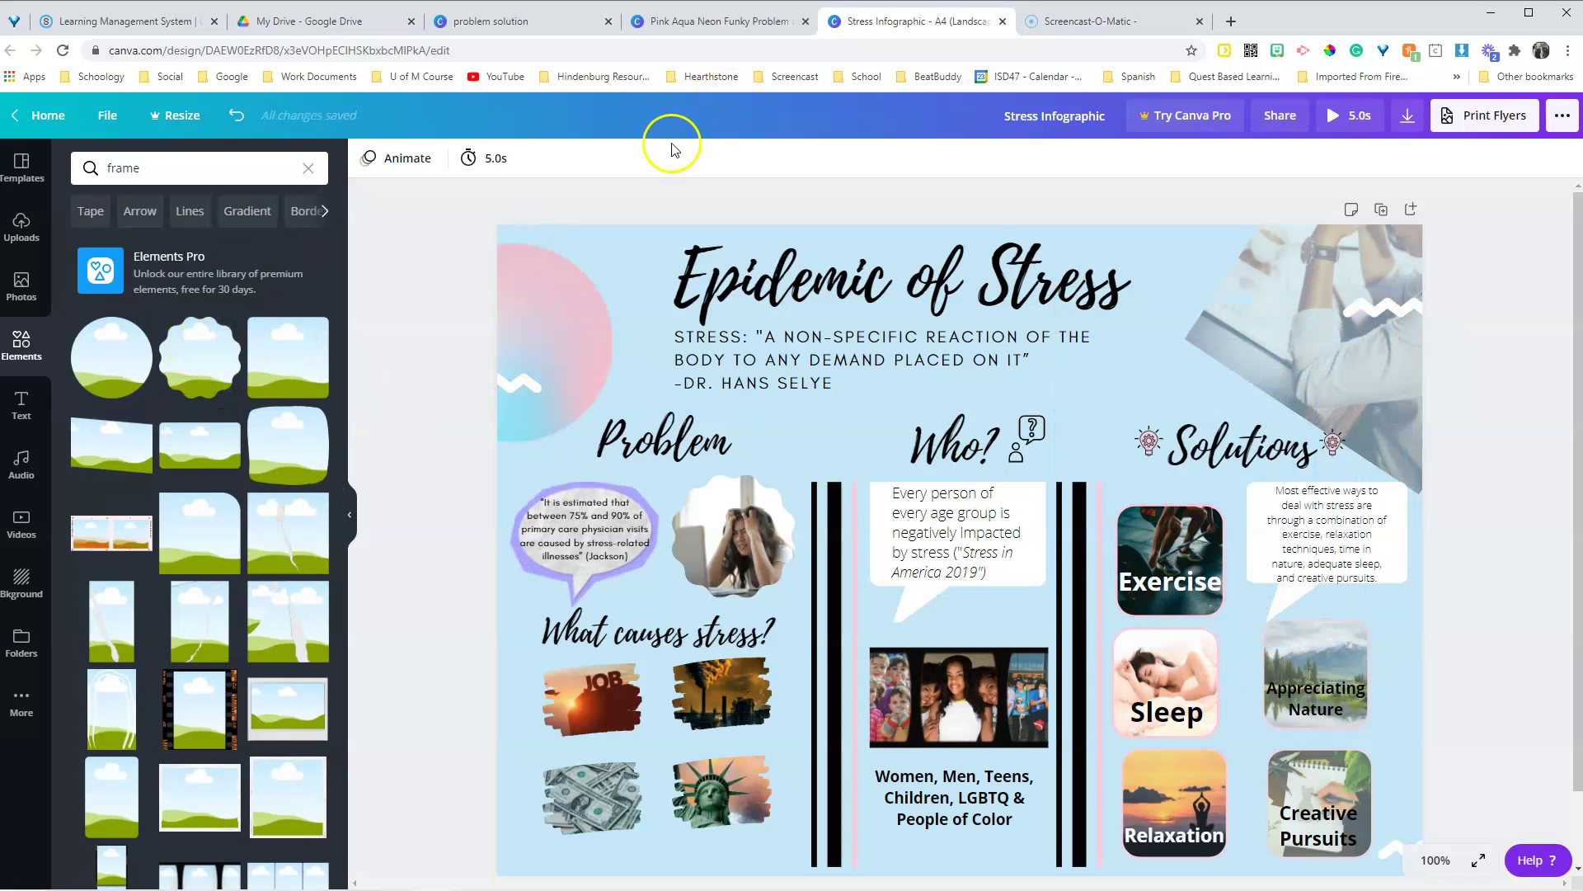
- Show Canva's photo library, then load pixabay.com in a new browser tab
{"action": "left_click", "coordinate": [21, 285]}
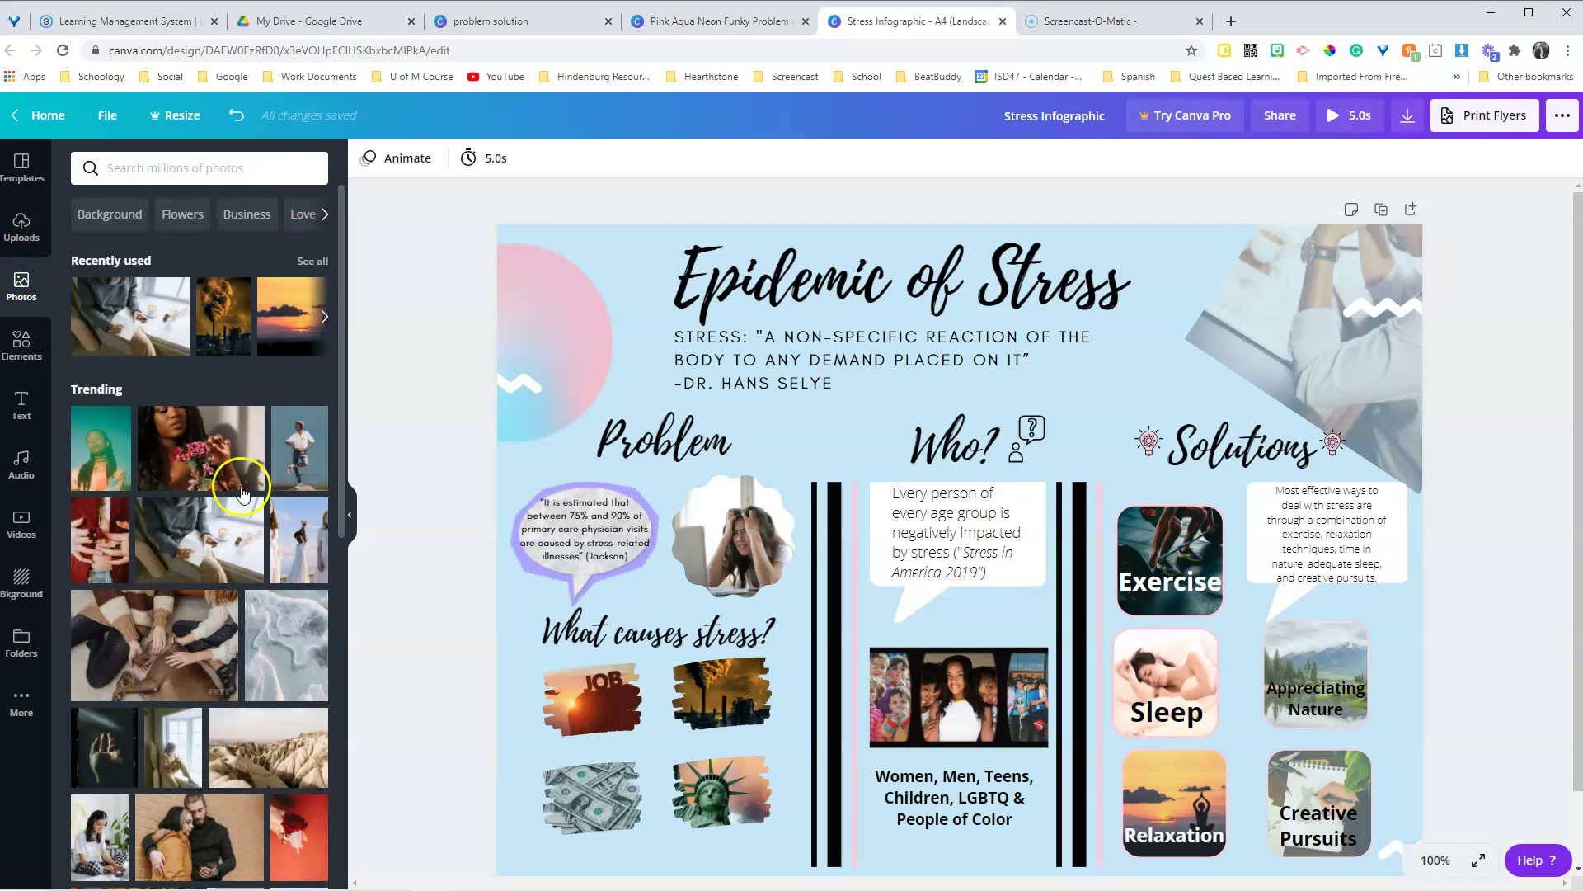
{"action": "left_click", "coordinate": [1230, 21]}
{"action": "type", "text": "pixabay.com"}
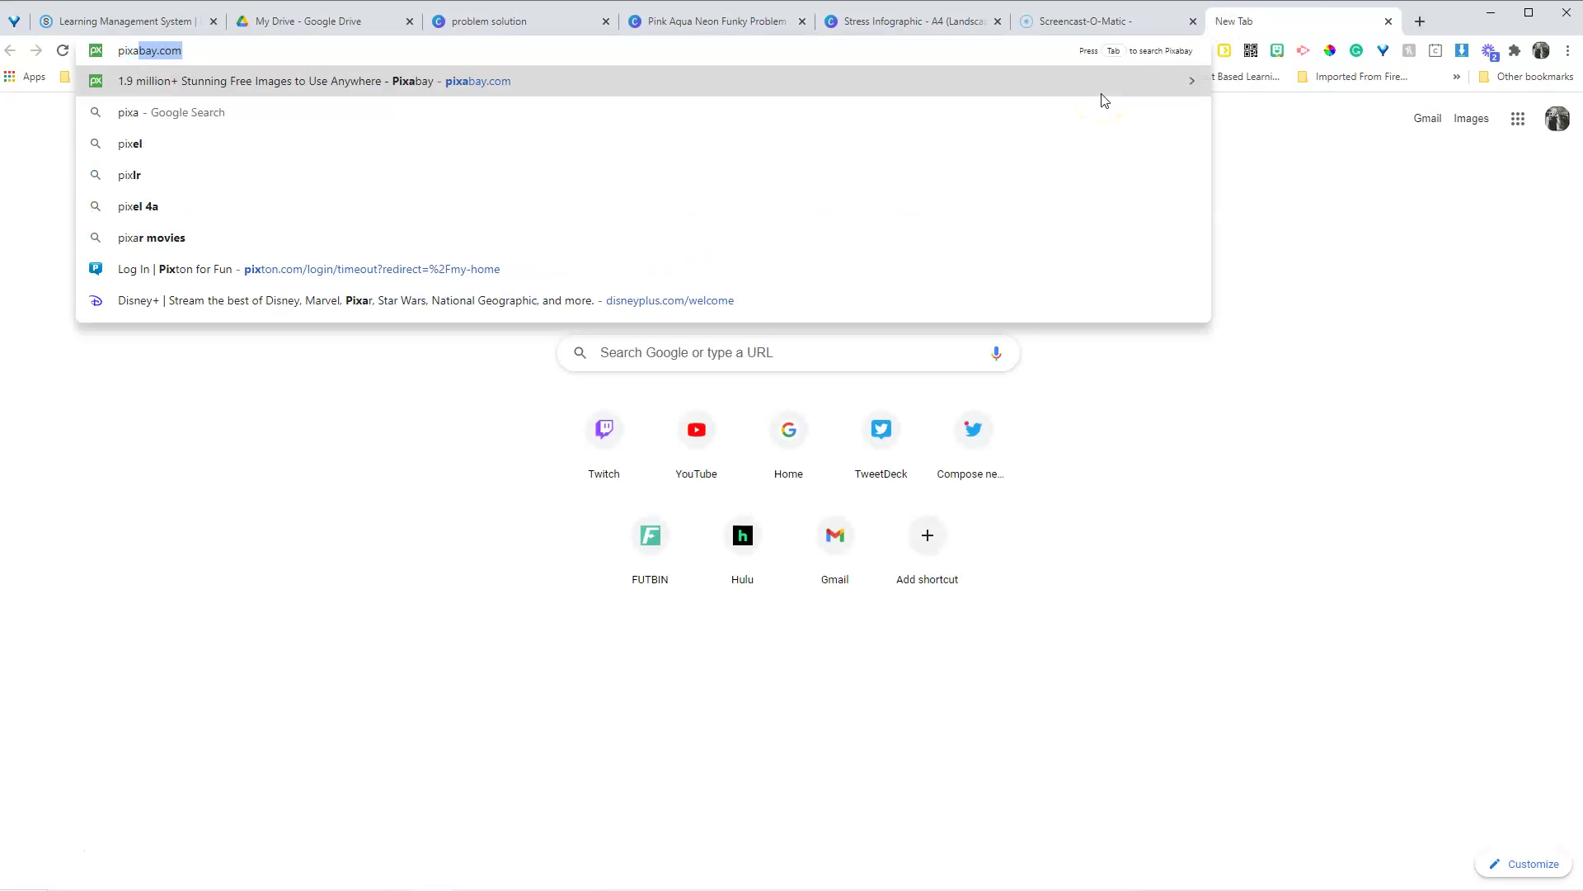
{"action": "key", "text": "Return"}
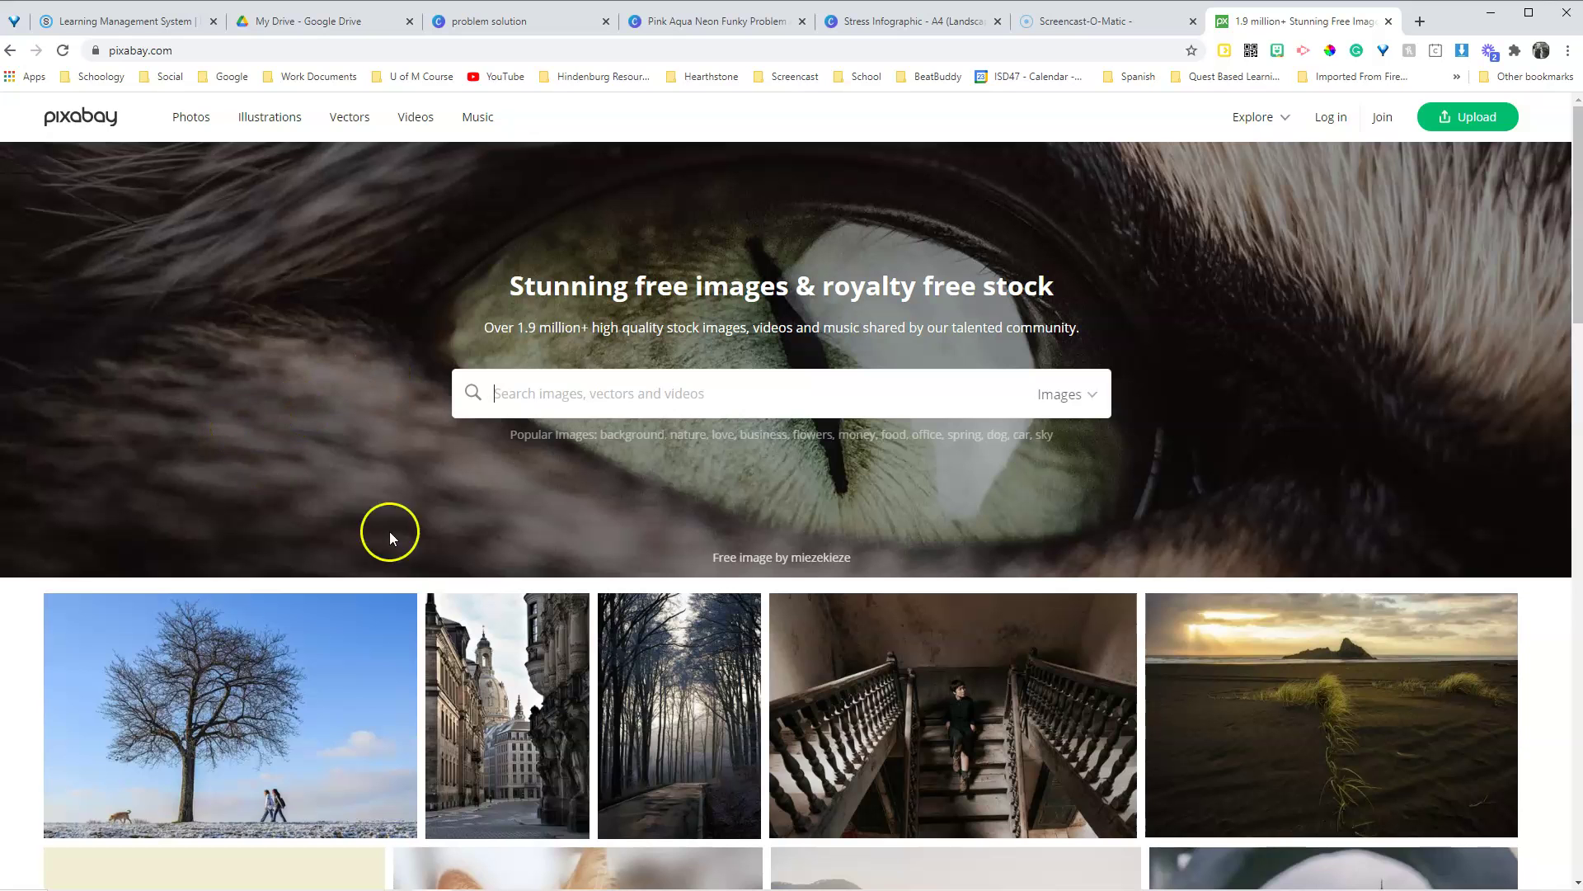
- Find the orange cat photo on Pixabay and download it at 640×428
{"action": "scroll", "coordinate": [556, 543], "scroll_direction": "down", "scroll_amount": 2}
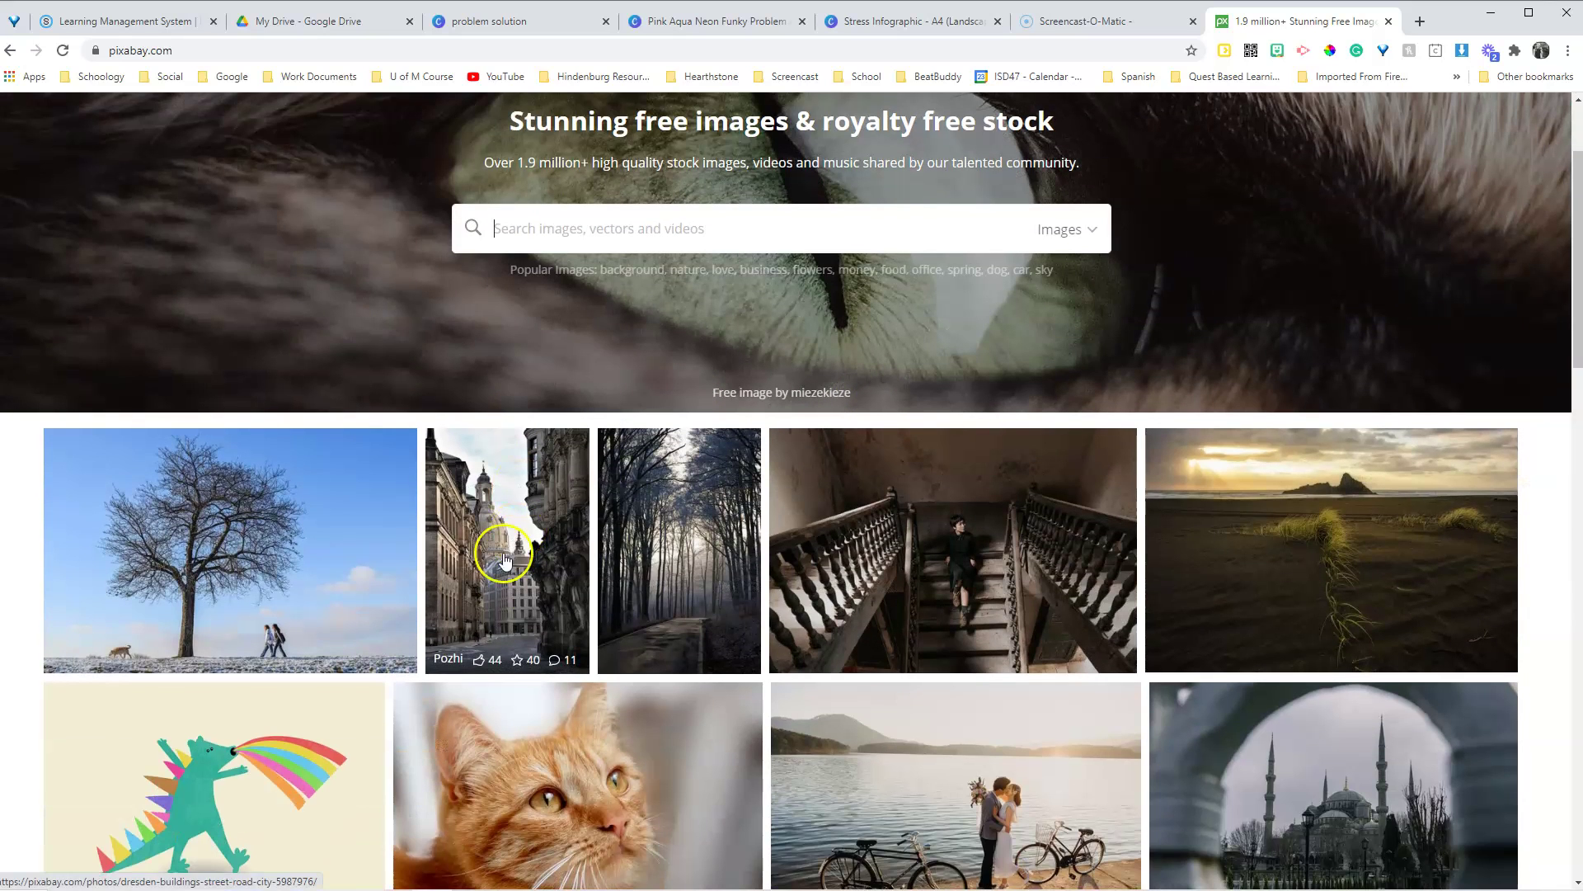
{"action": "scroll", "coordinate": [804, 574], "scroll_direction": "down", "scroll_amount": 2}
{"action": "scroll", "coordinate": [763, 548], "scroll_direction": "up", "scroll_amount": 3}
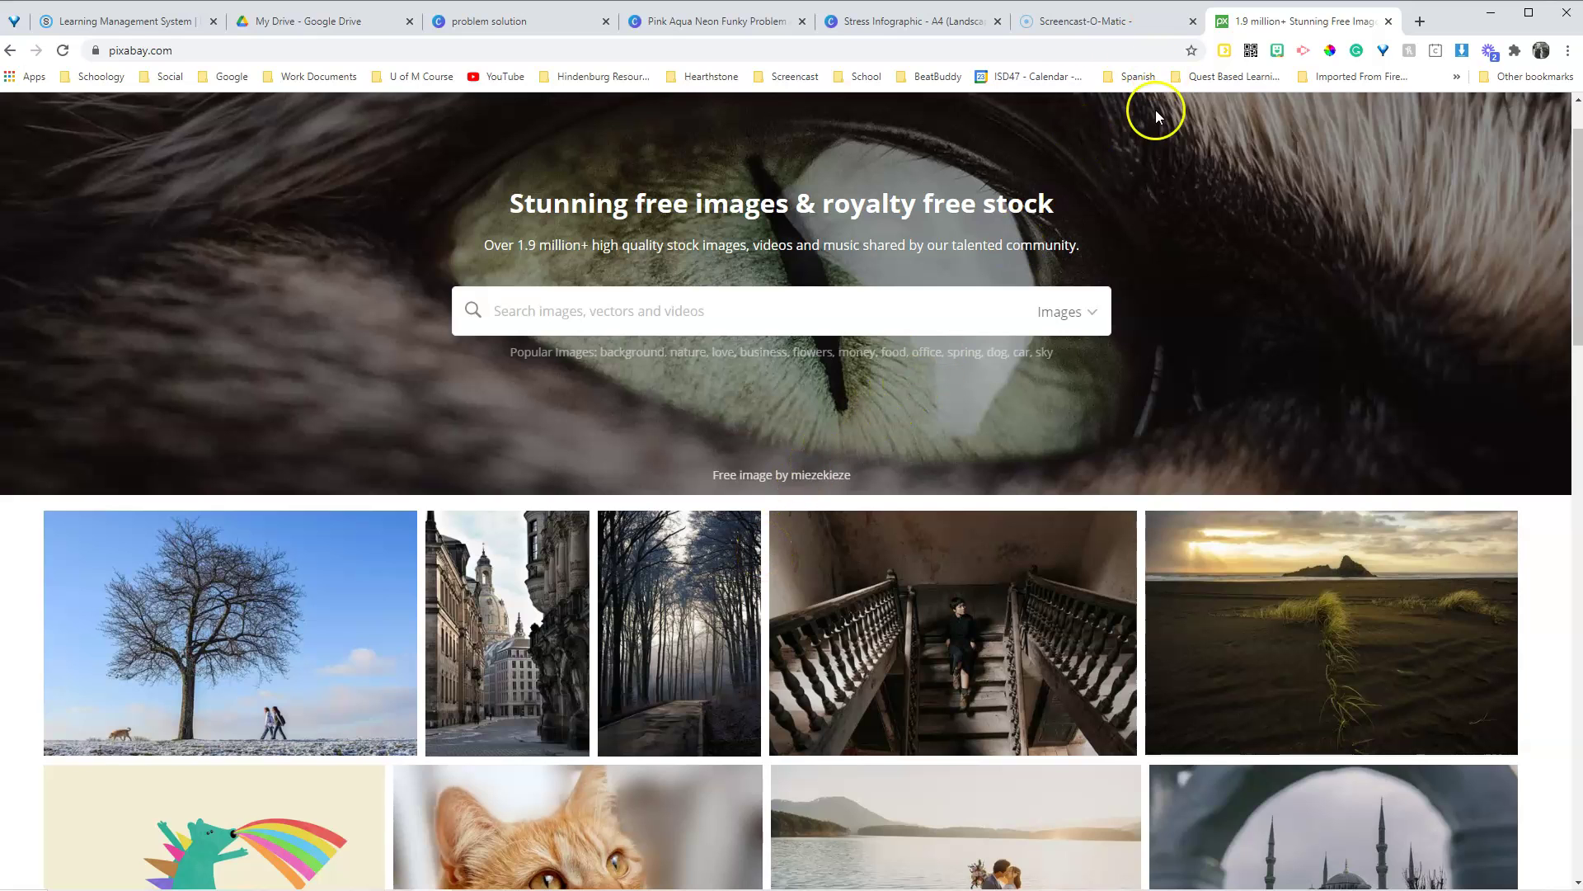
{"action": "scroll", "coordinate": [1119, 461], "scroll_direction": "down", "scroll_amount": 4}
{"action": "scroll", "coordinate": [1112, 408], "scroll_direction": "up", "scroll_amount": 3}
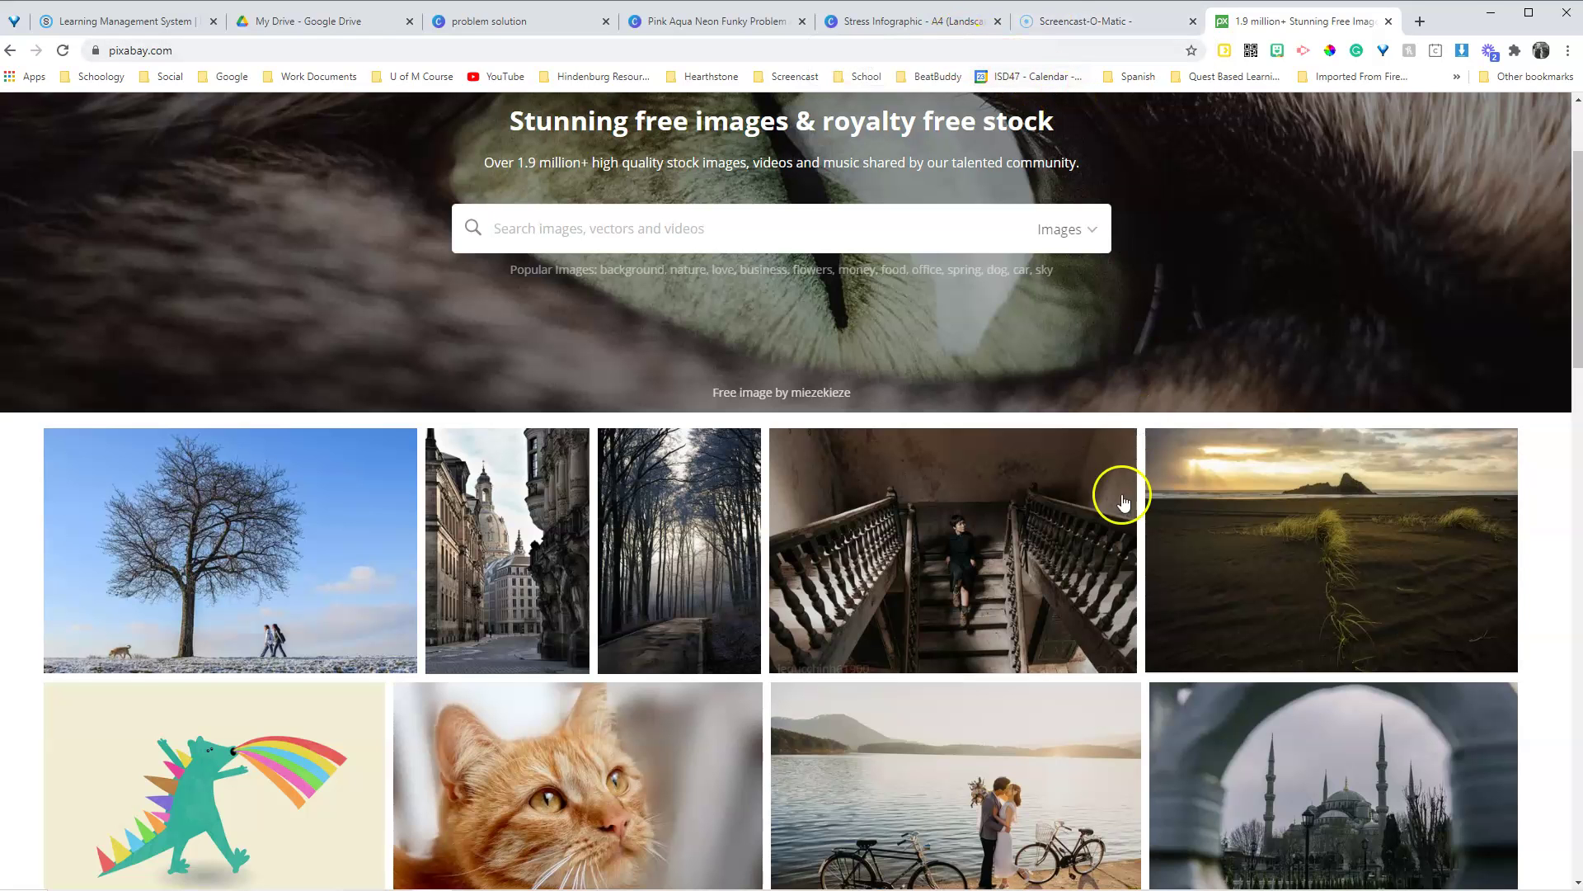
{"action": "scroll", "coordinate": [1123, 501], "scroll_direction": "down", "scroll_amount": 3}
{"action": "scroll", "coordinate": [1273, 594], "scroll_direction": "down", "scroll_amount": 2}
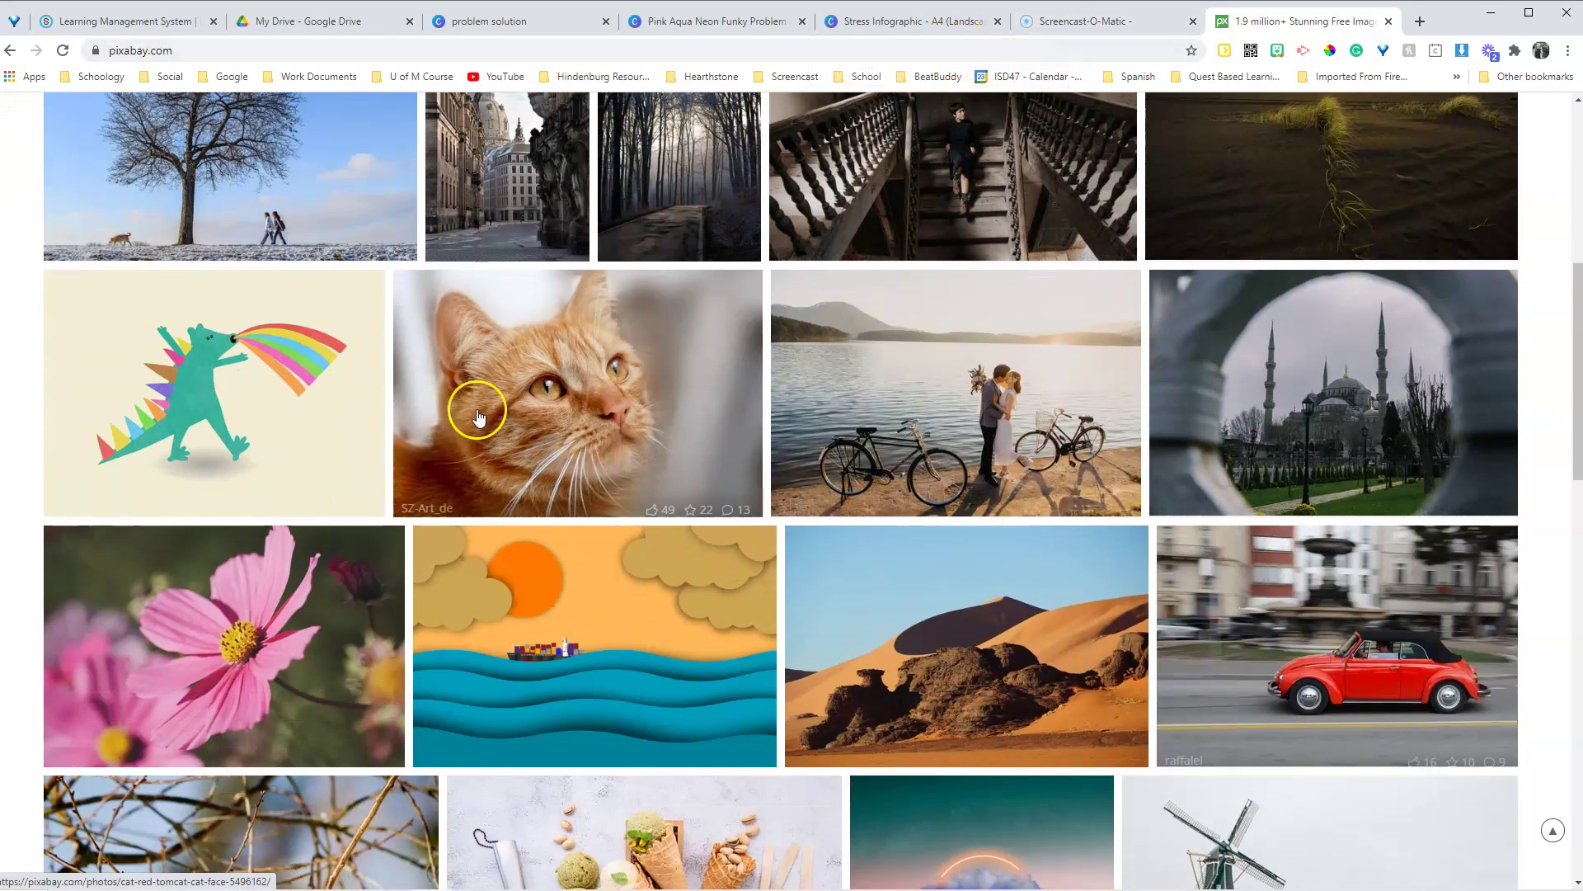
{"action": "left_click", "coordinate": [521, 395]}
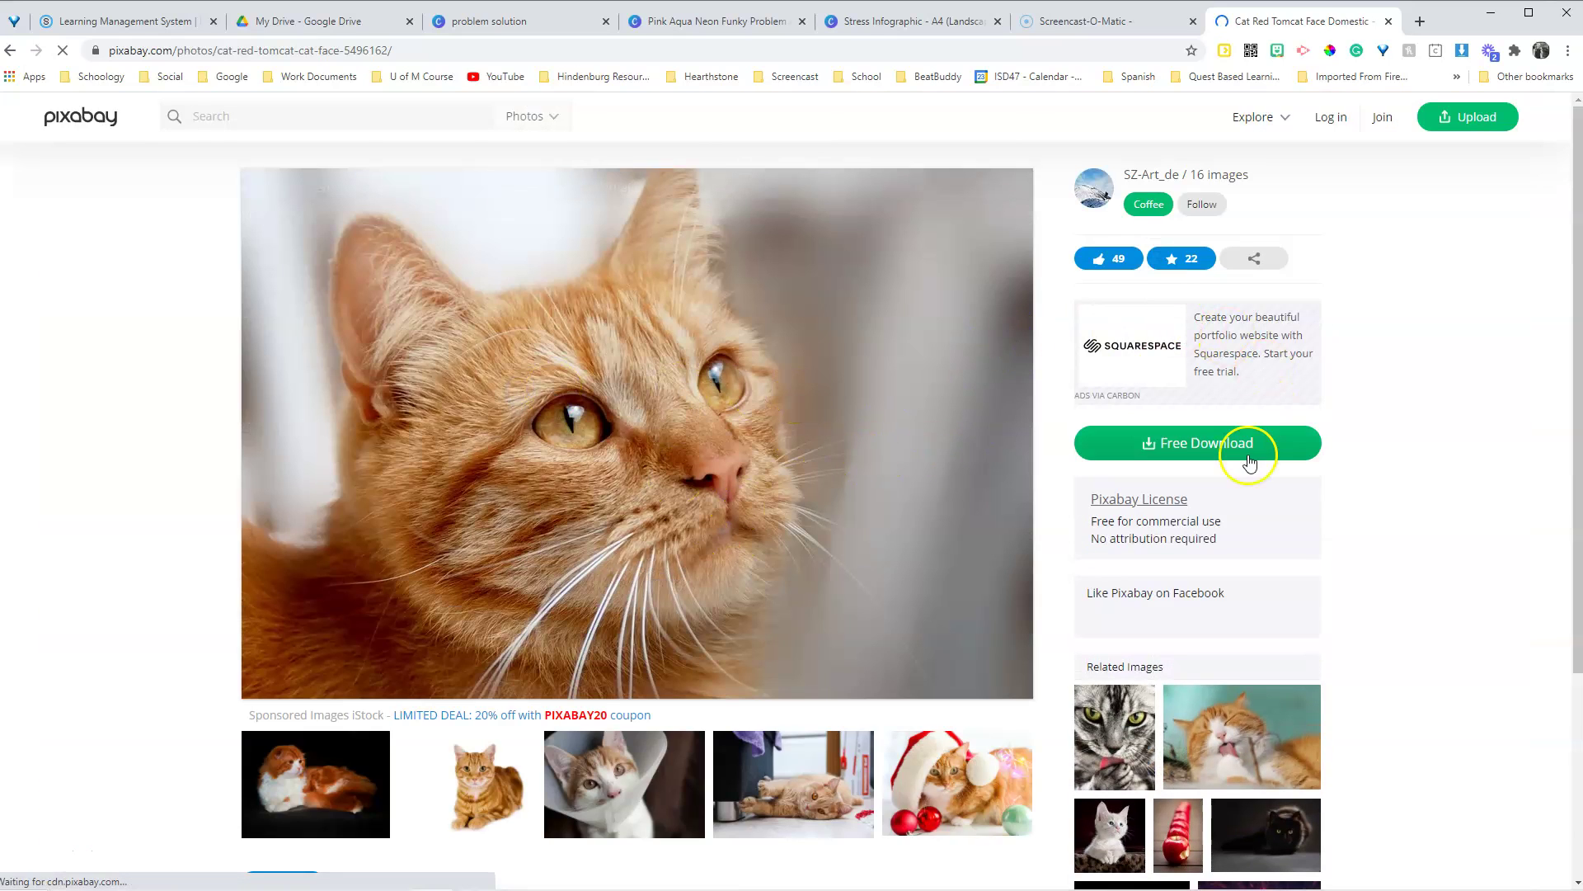
{"action": "left_click", "coordinate": [1219, 446]}
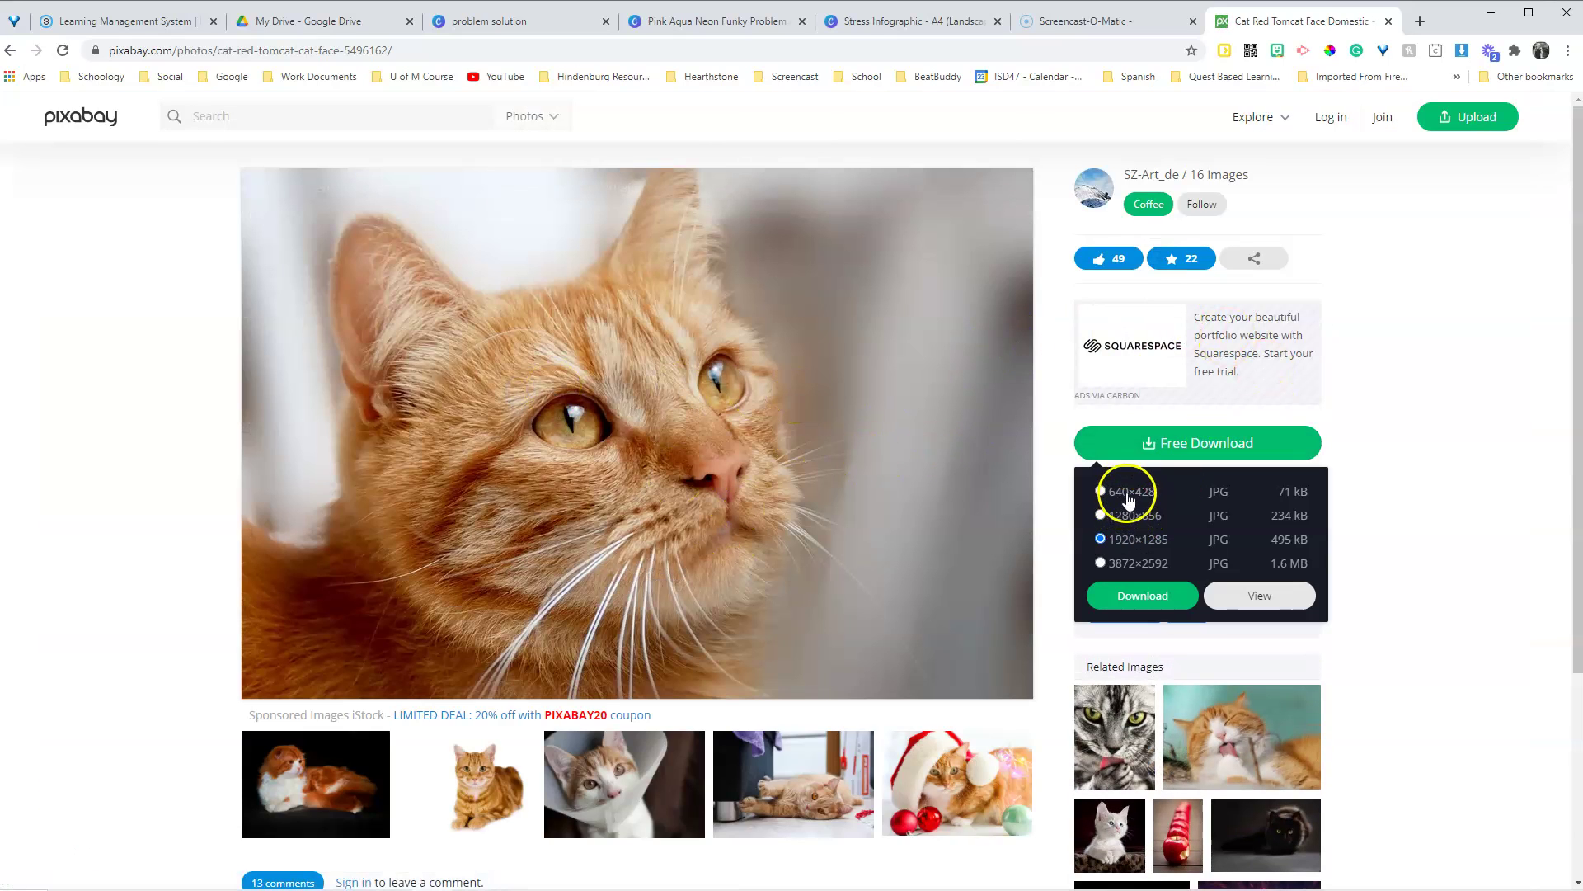
{"action": "left_click", "coordinate": [1170, 592]}
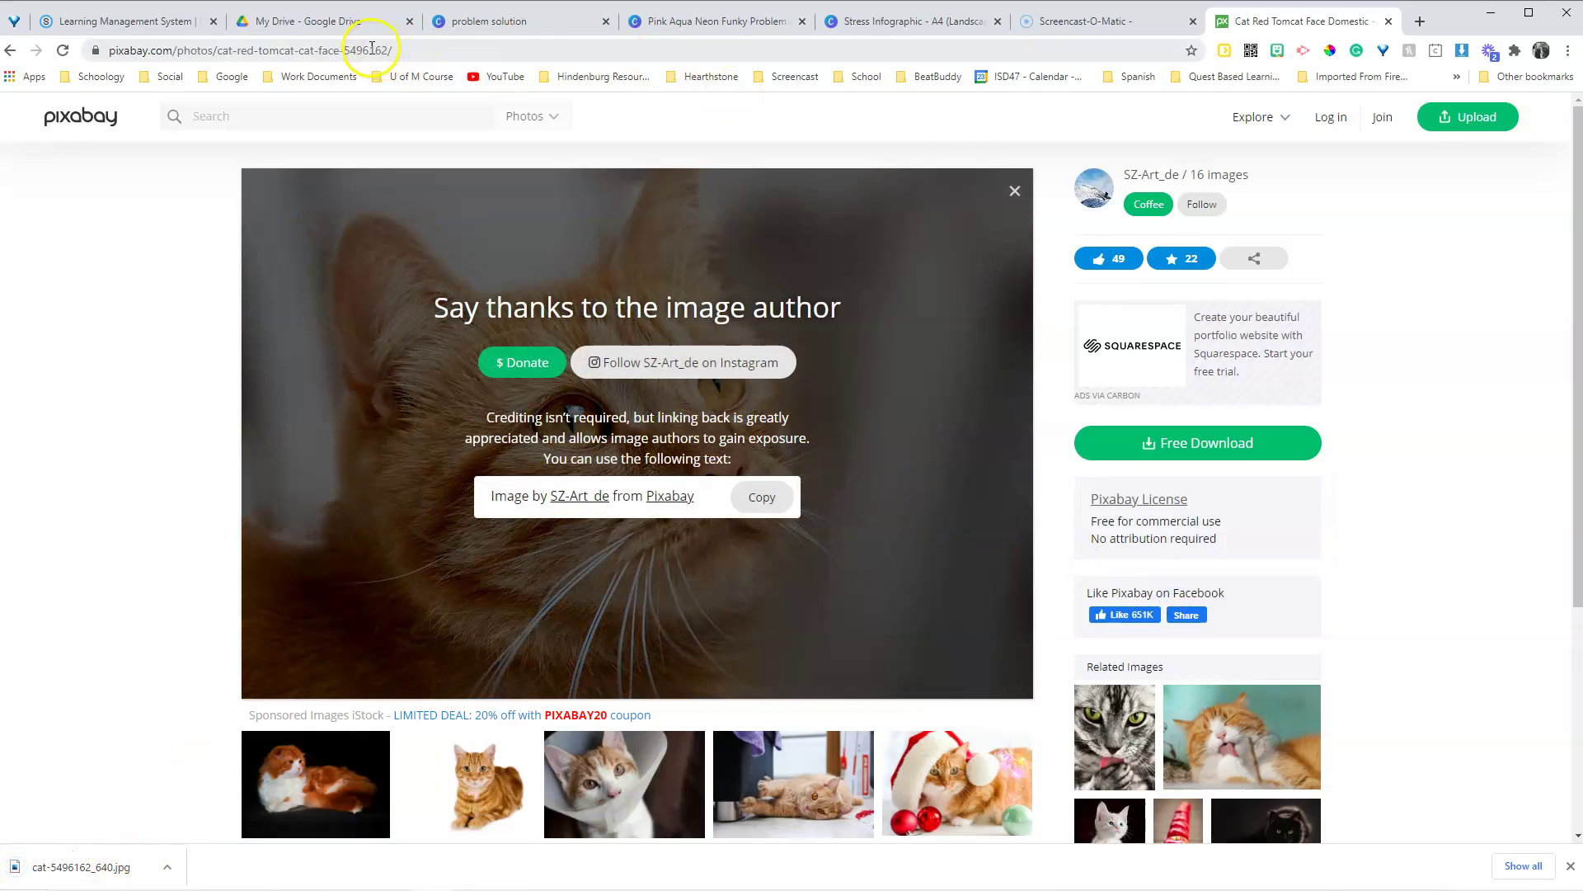
- Back in the Stress Infographic tab, upload cat-5496162_640.jpg into Canva and reopen Photos
{"action": "left_click", "coordinate": [748, 33]}
{"action": "left_click", "coordinate": [831, 25]}
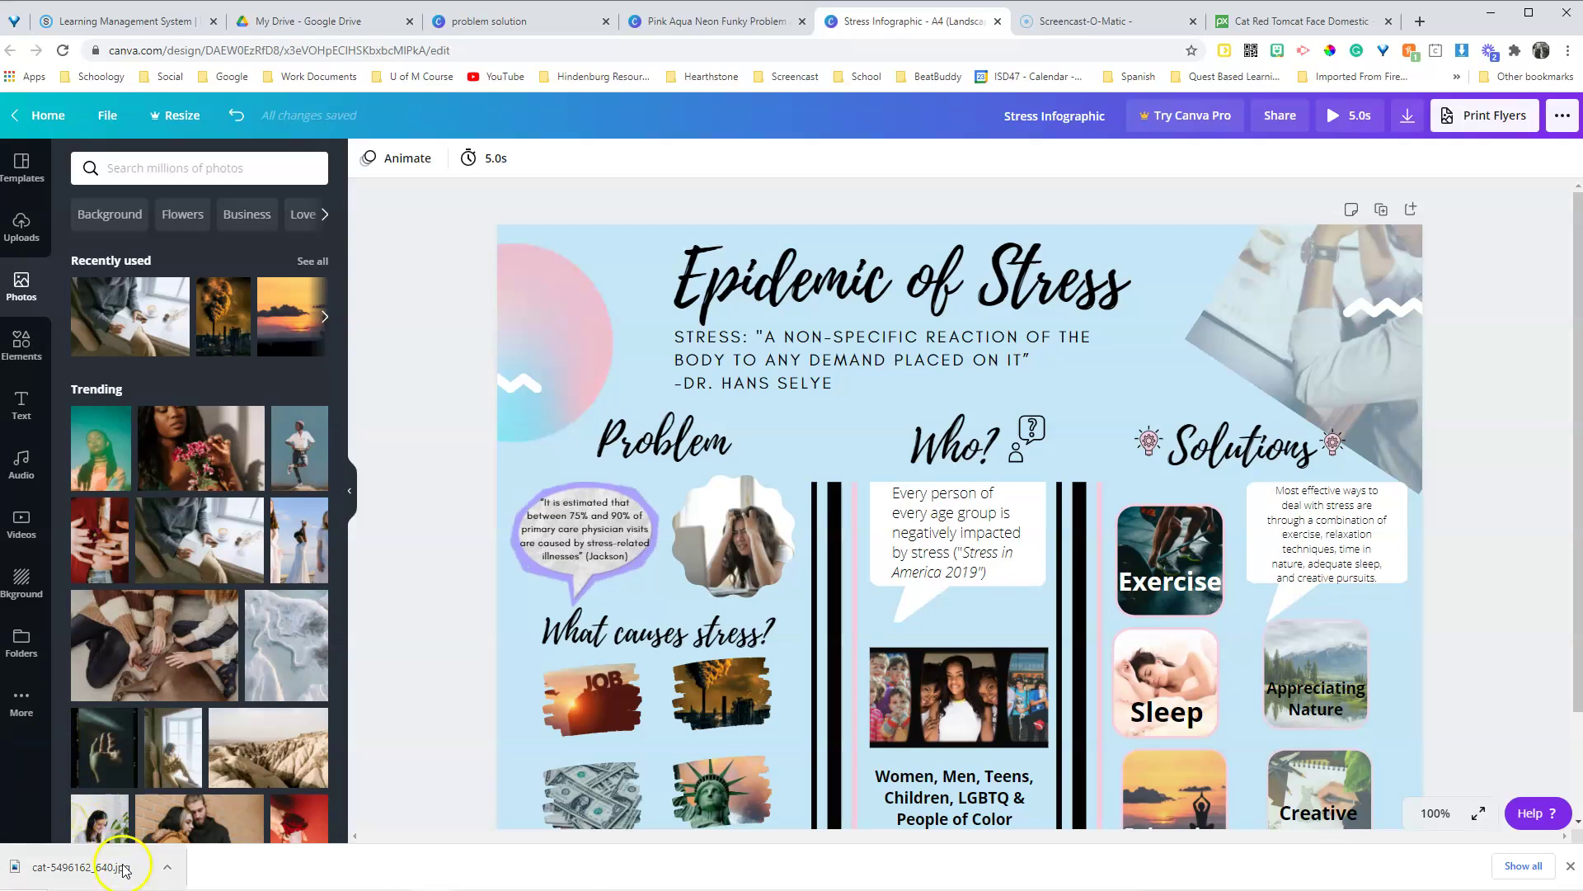
{"action": "left_click_drag", "start_coordinate": [106, 862], "coordinate": [165, 273]}
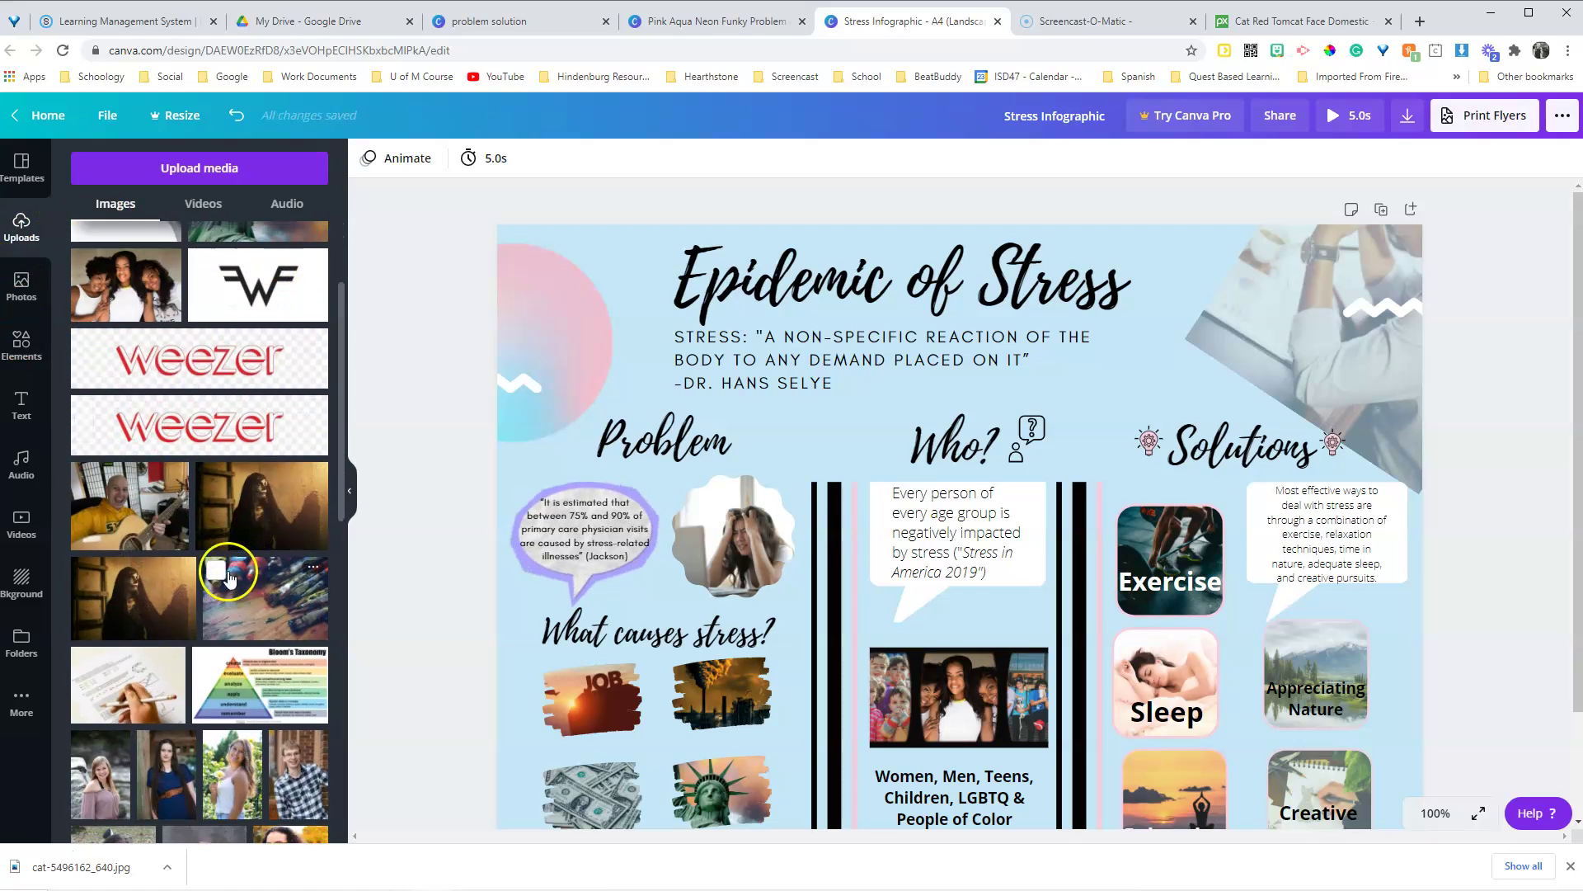
{"action": "left_click", "coordinate": [20, 307]}
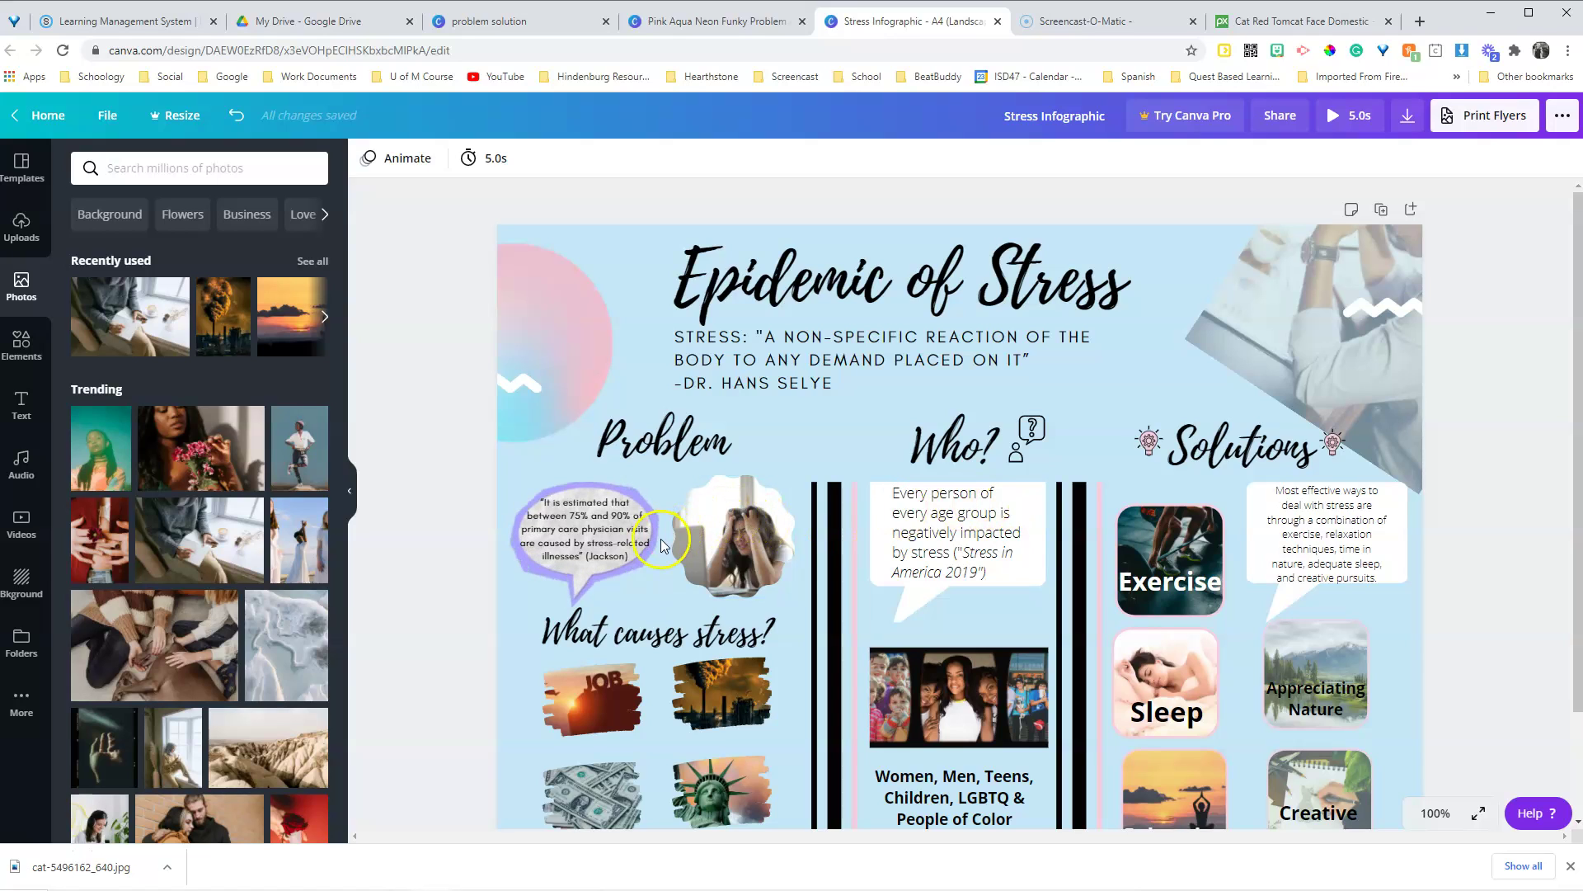
- Clear the frame search and drag a white speech bubble from Recently used beside the title
{"action": "left_click", "coordinate": [21, 345]}
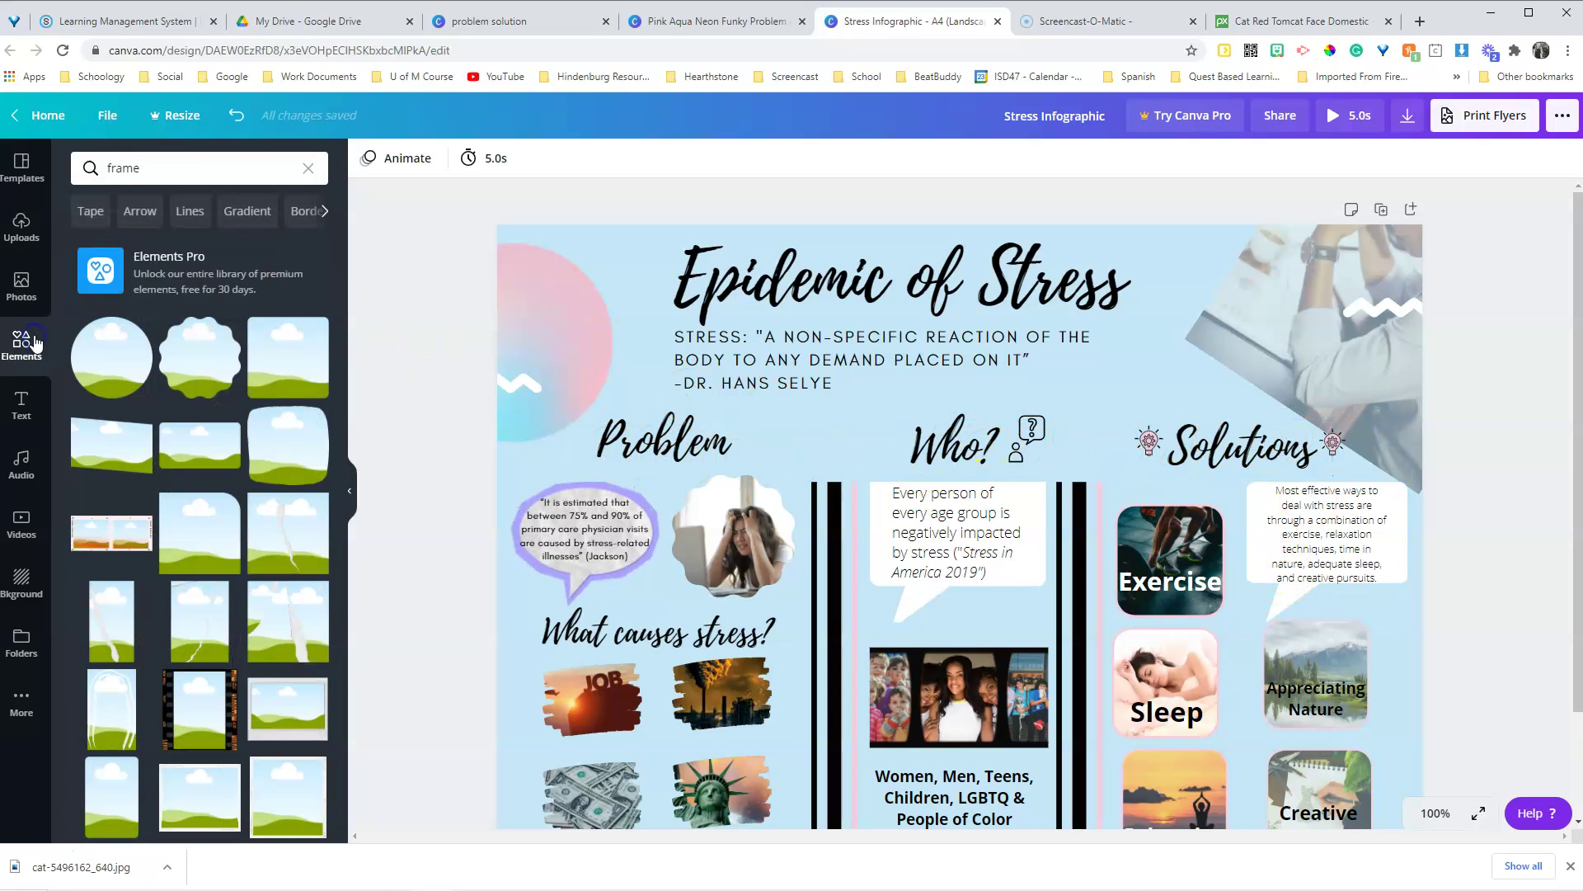
{"action": "left_click", "coordinate": [306, 166]}
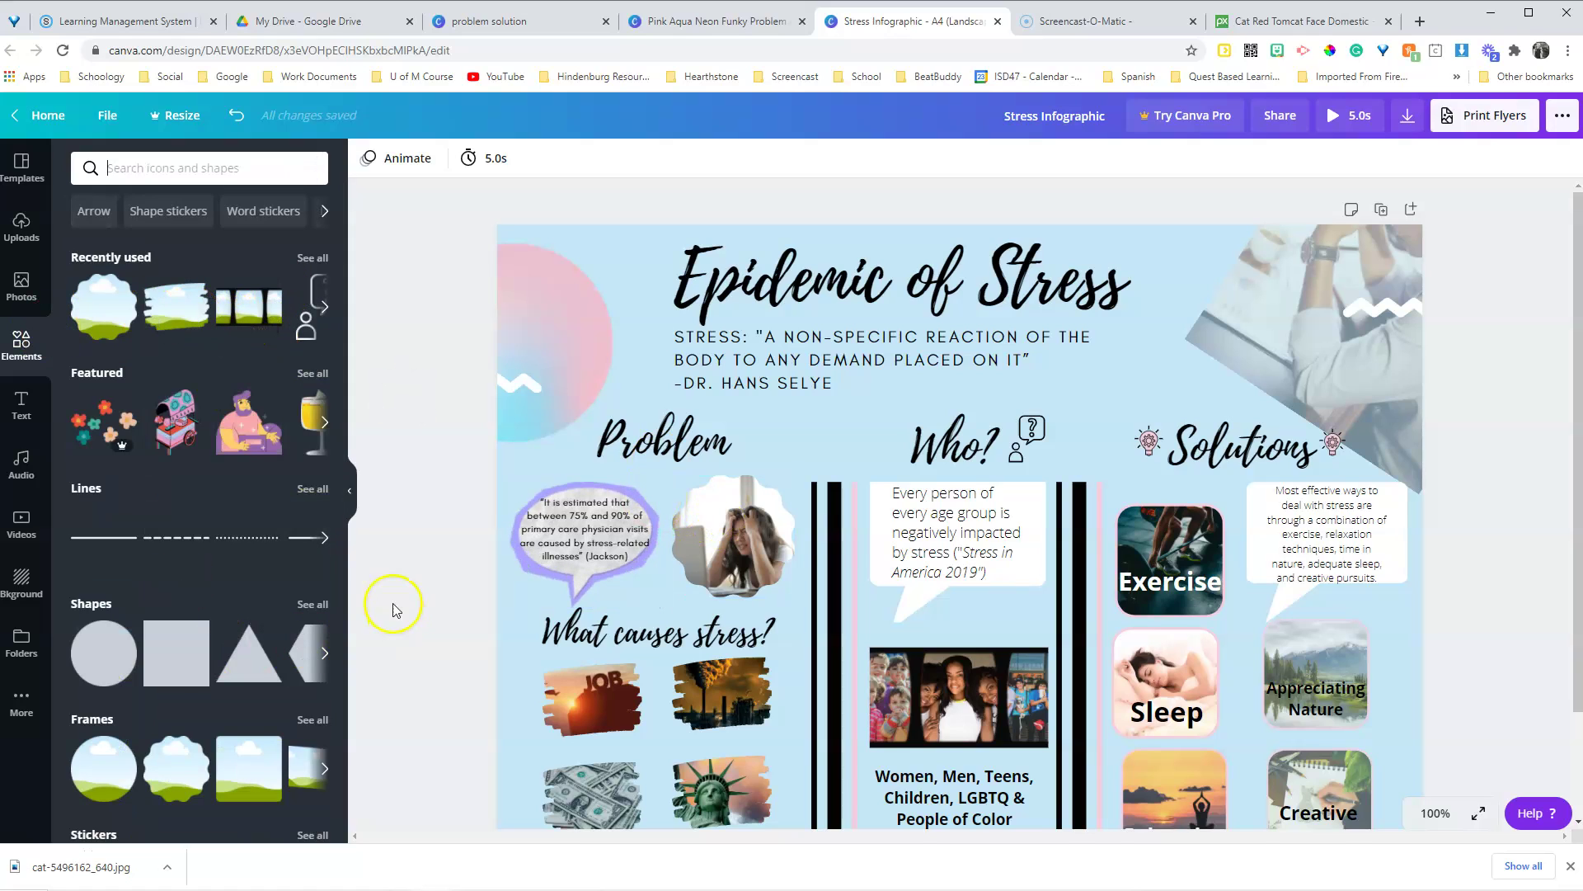
{"action": "left_click", "coordinate": [327, 312]}
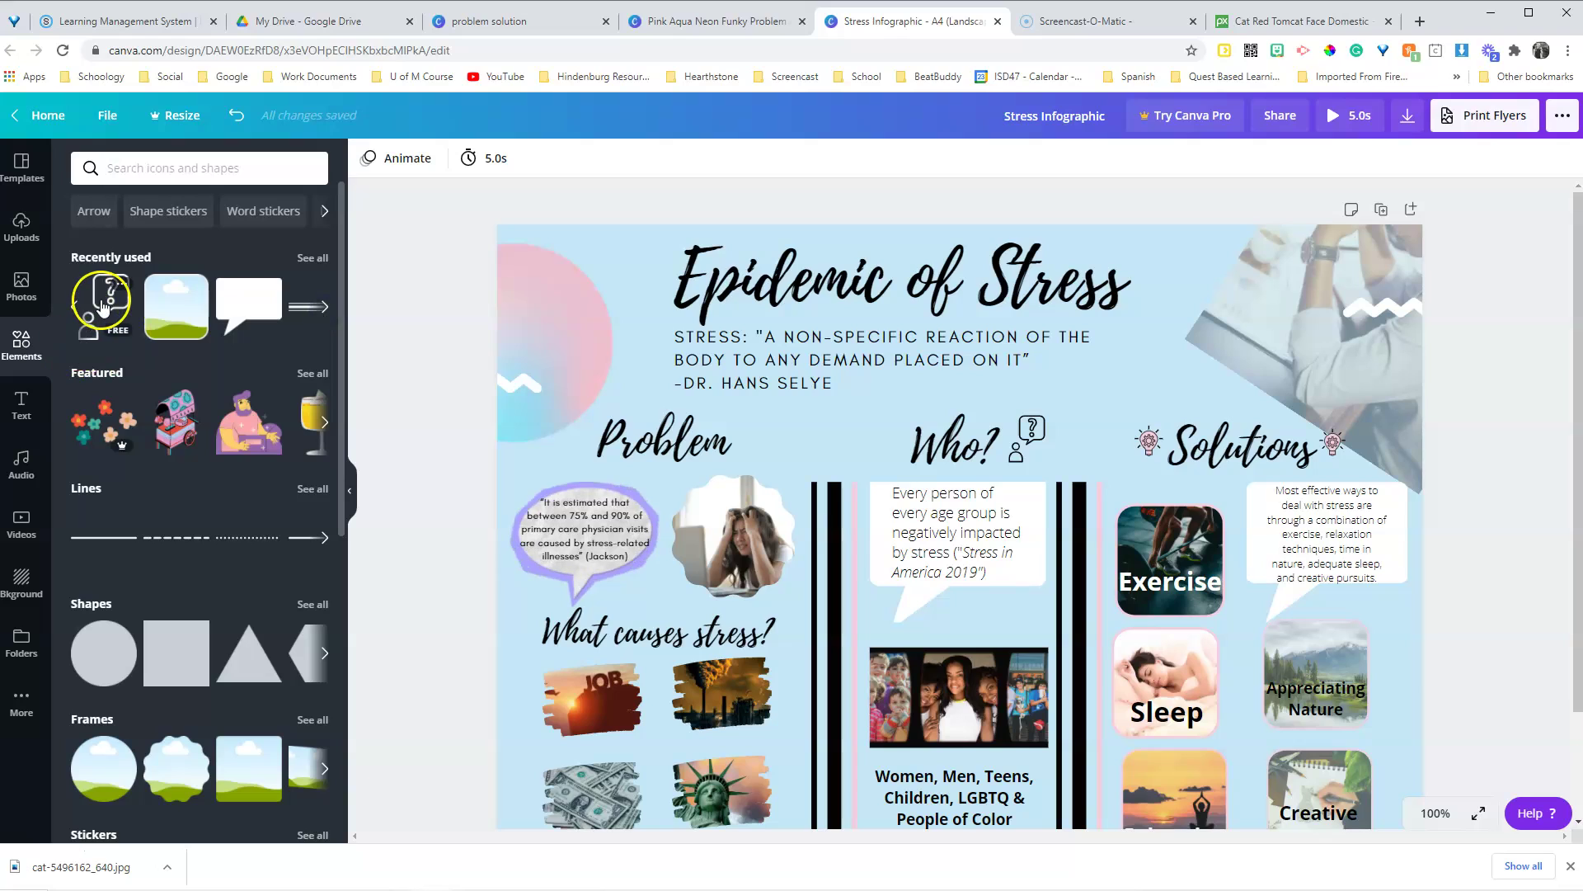
{"action": "left_click", "coordinate": [103, 305]}
{"action": "left_click_drag", "start_coordinate": [99, 336], "coordinate": [1116, 308]}
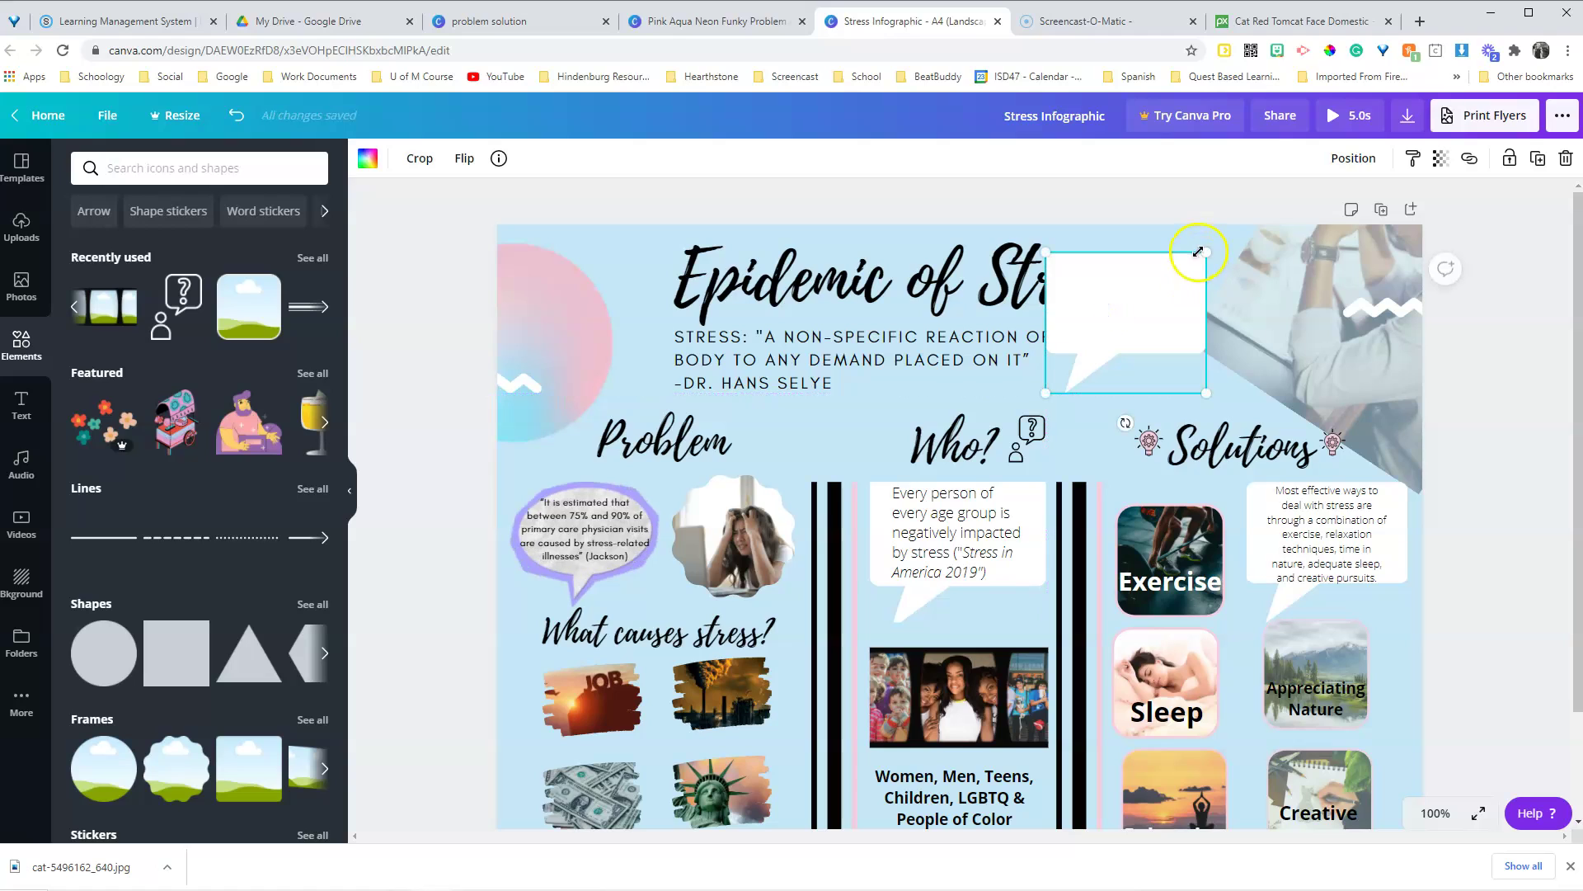
- Shrink the speech bubble, then search Elements for 'quote' and clear the search
{"action": "left_click_drag", "start_coordinate": [1191, 247], "coordinate": [1177, 278]}
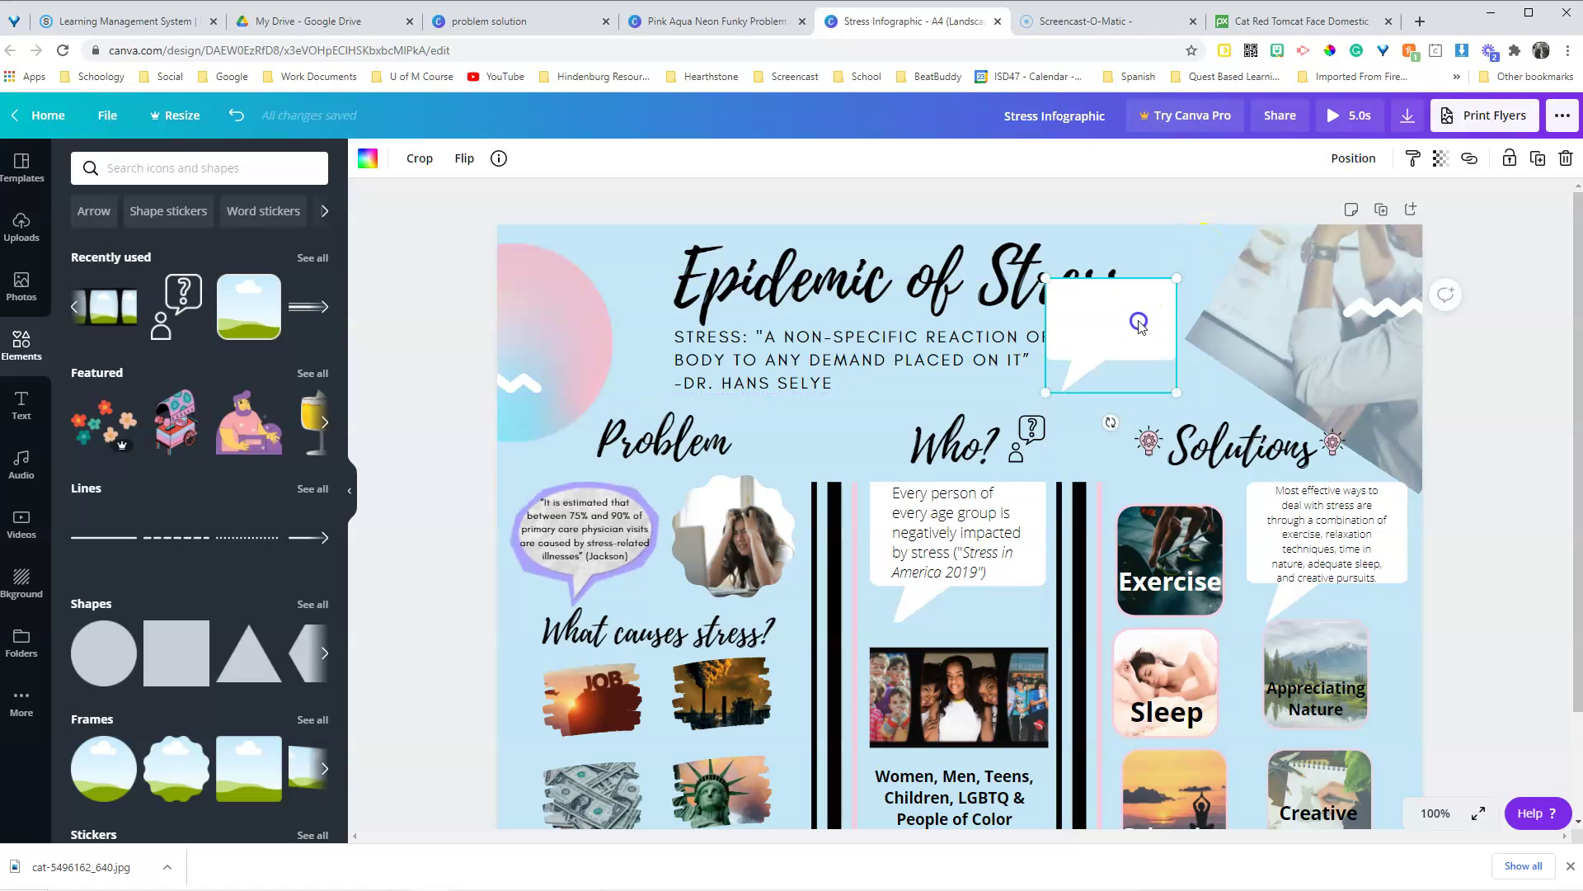
{"action": "left_click", "coordinate": [208, 164]}
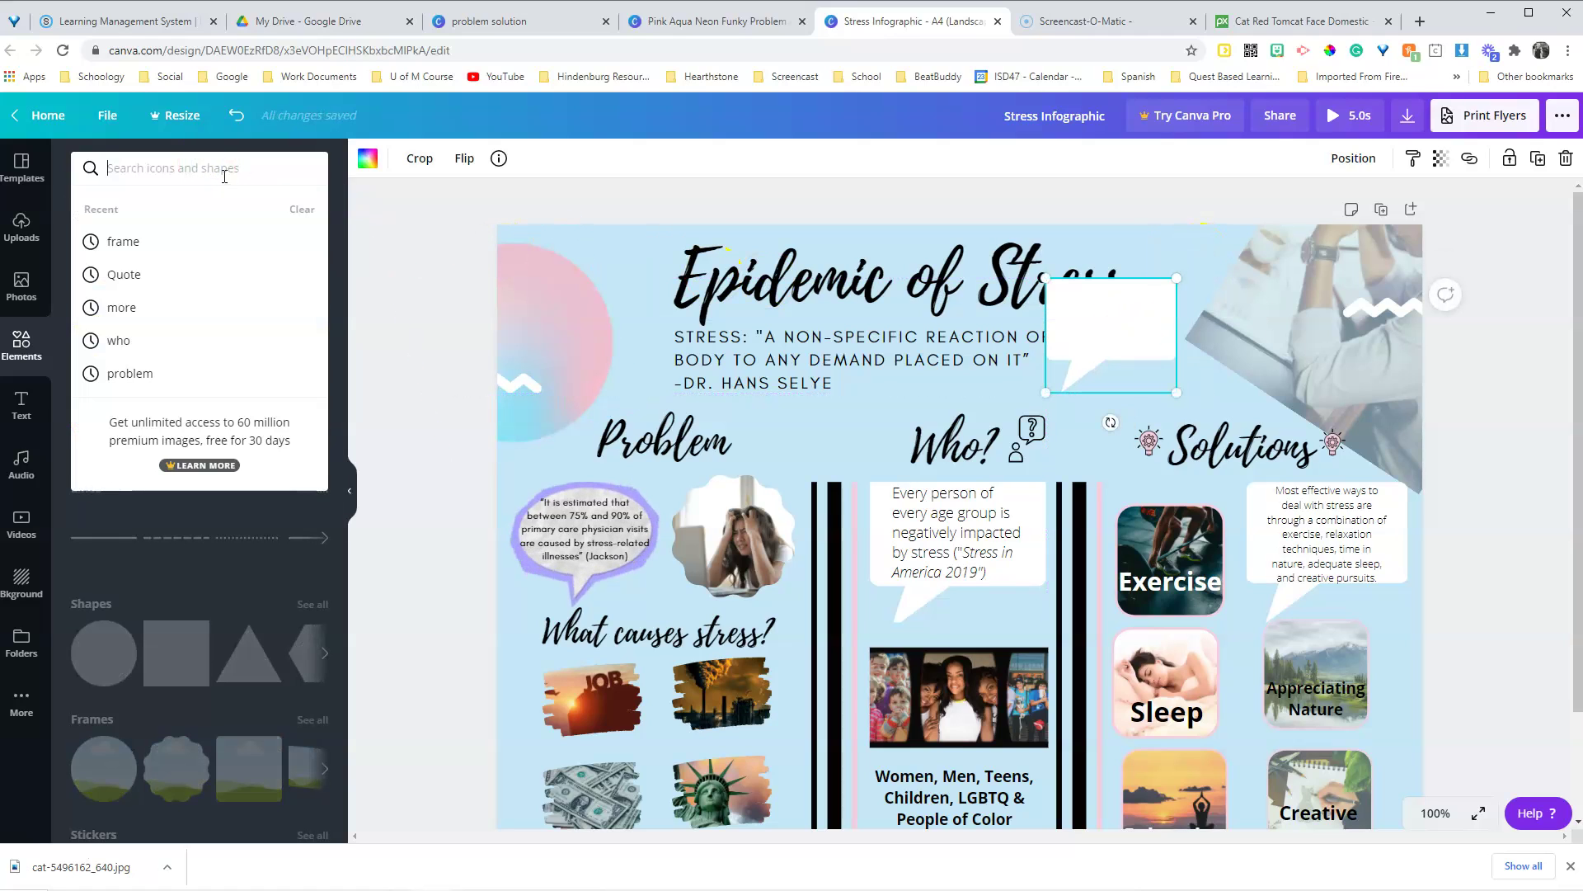
{"action": "type", "text": "quote"}
{"action": "key", "text": "Return"}
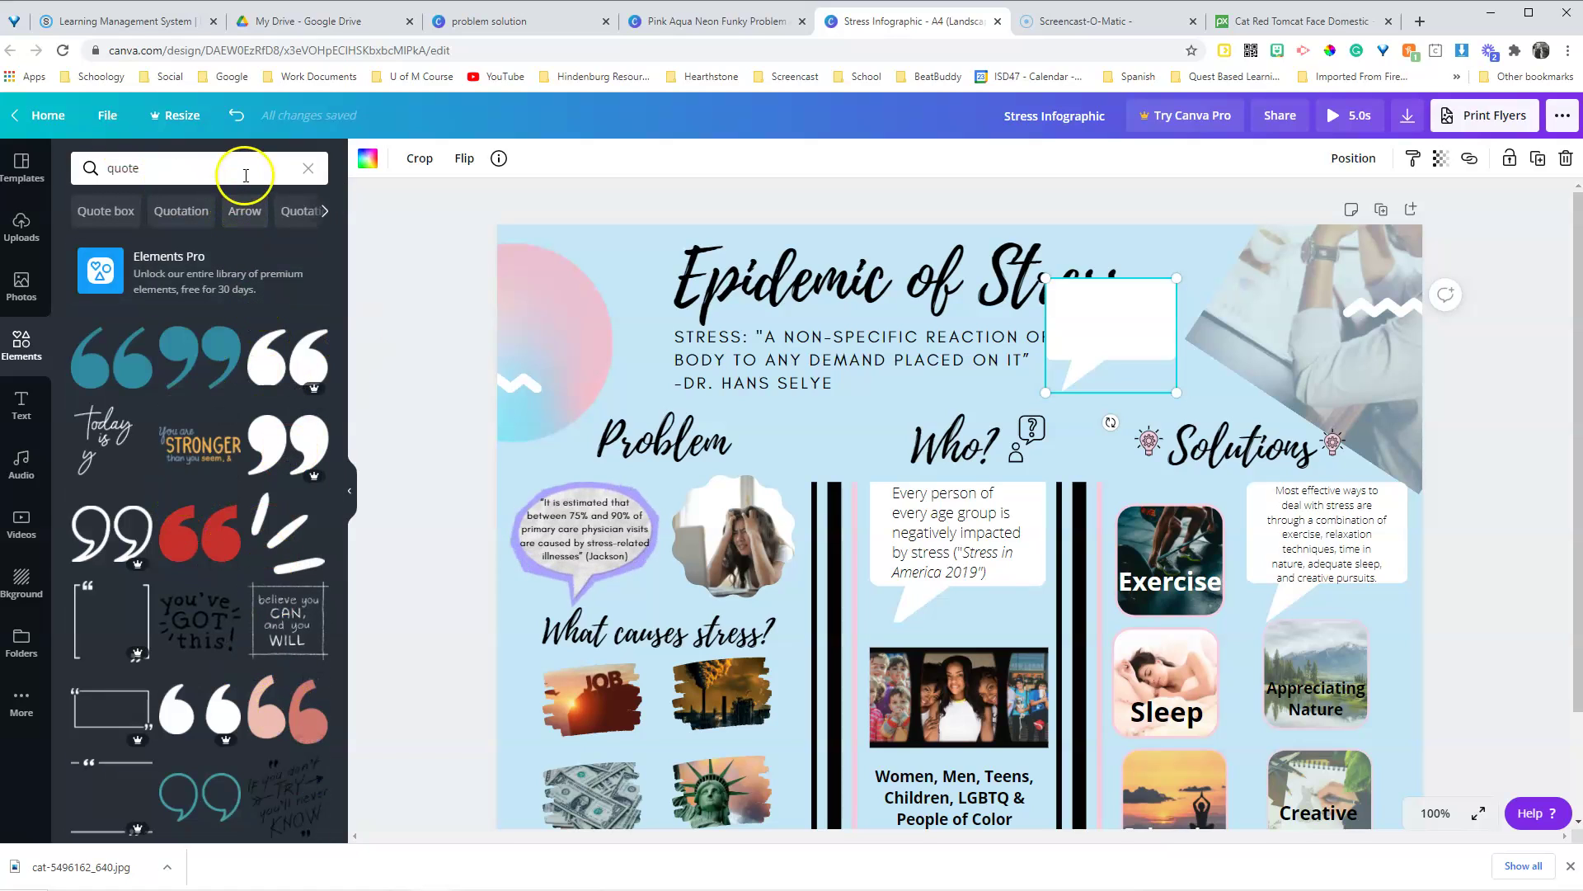
{"action": "left_click", "coordinate": [318, 173]}
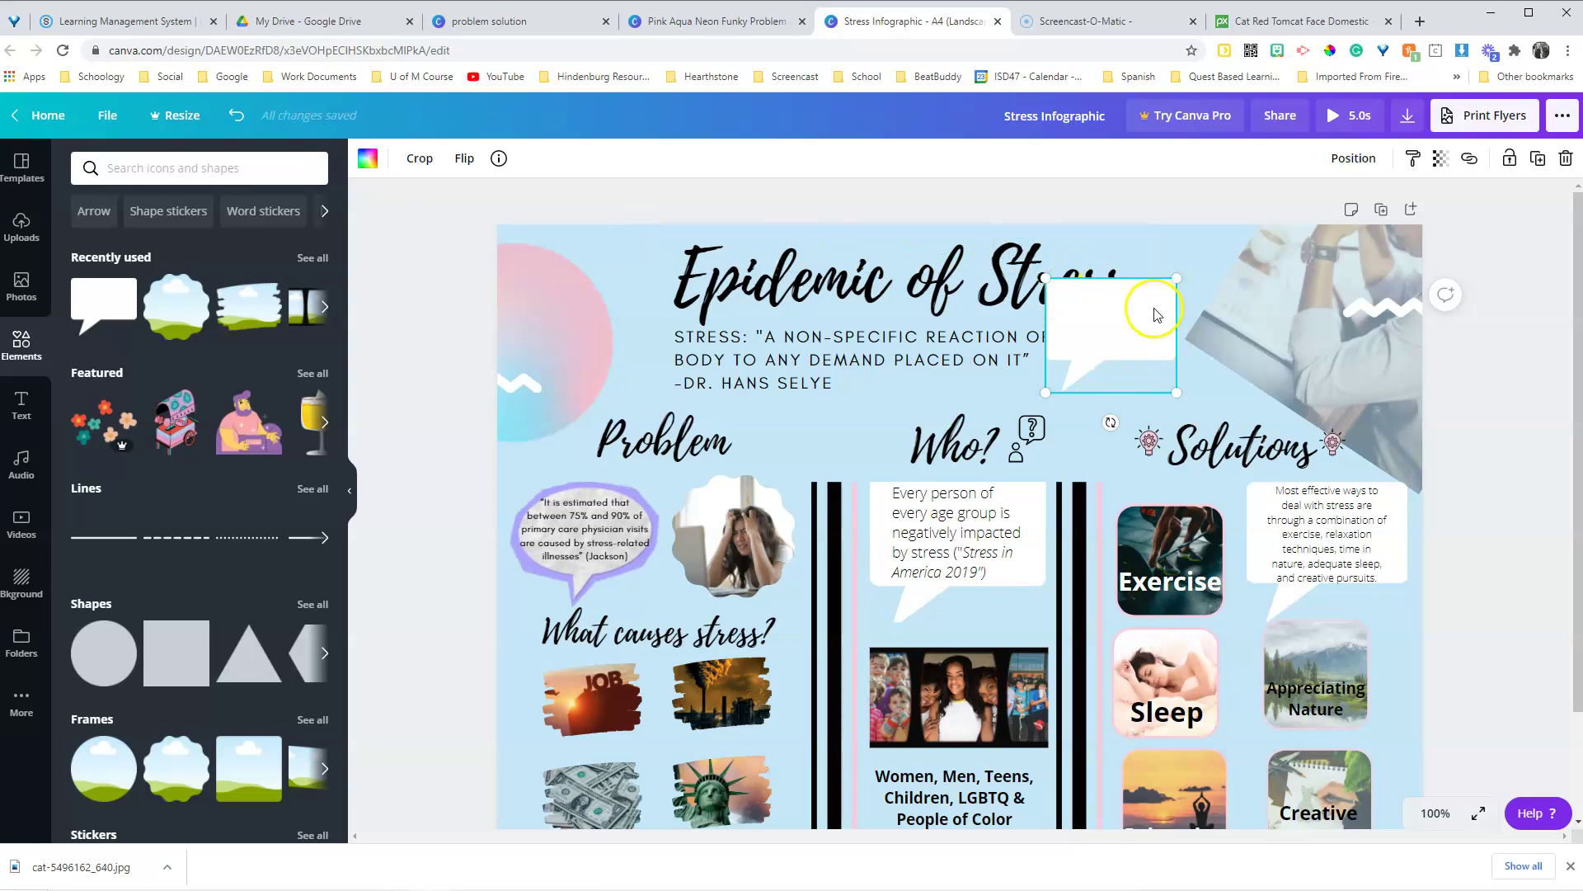
- Delete the speech bubble by the title and scroll through the Elements panel
{"action": "key", "text": "Delete"}
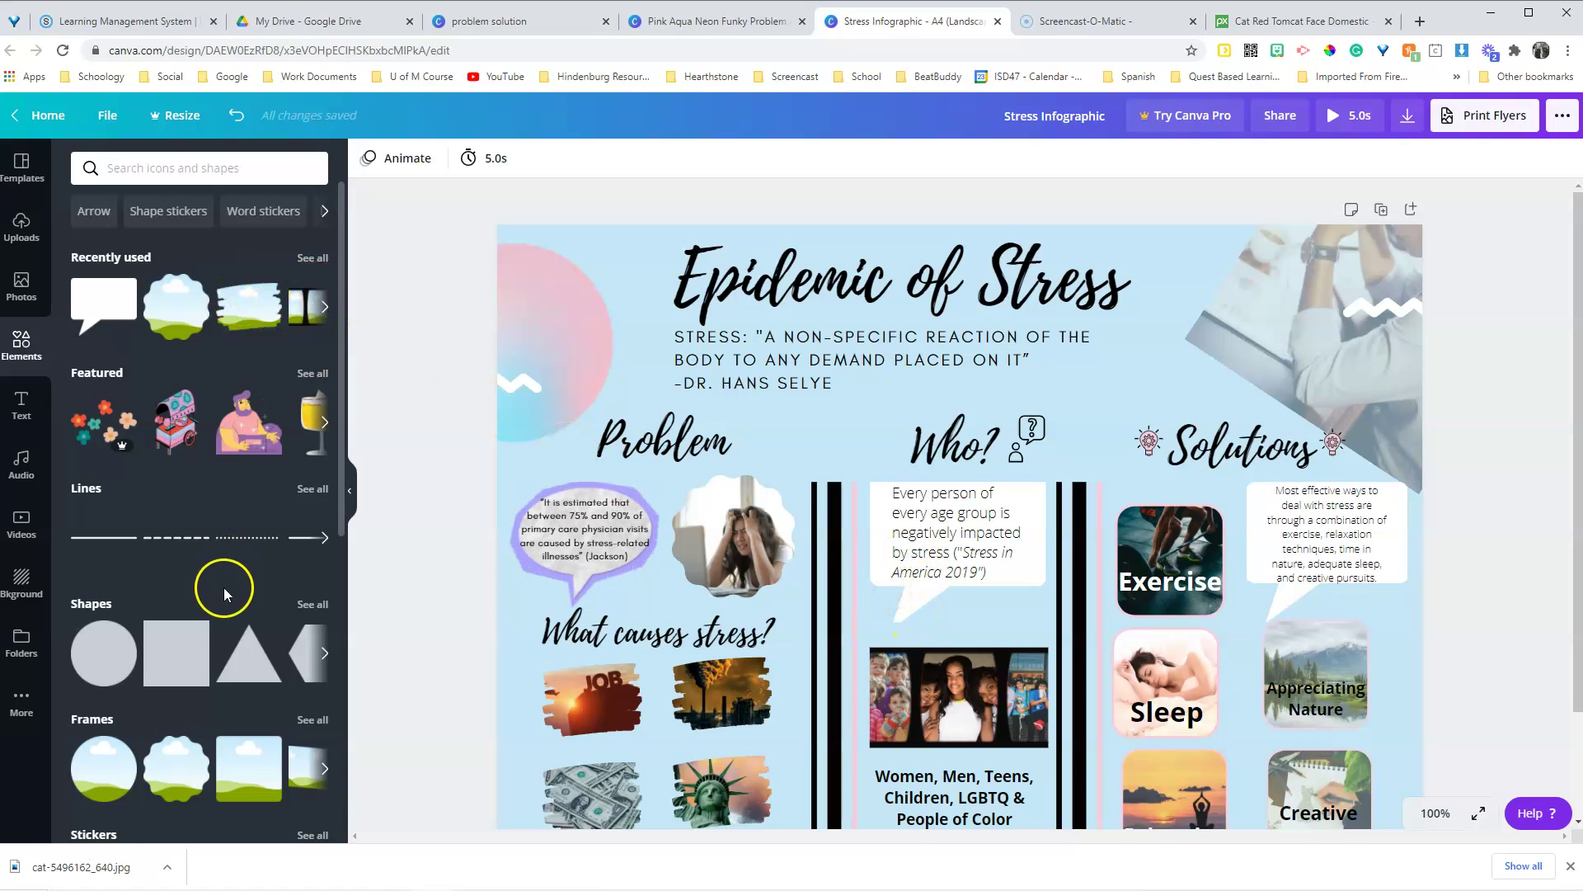
{"action": "scroll", "coordinate": [224, 587], "scroll_direction": "down", "scroll_amount": 5}
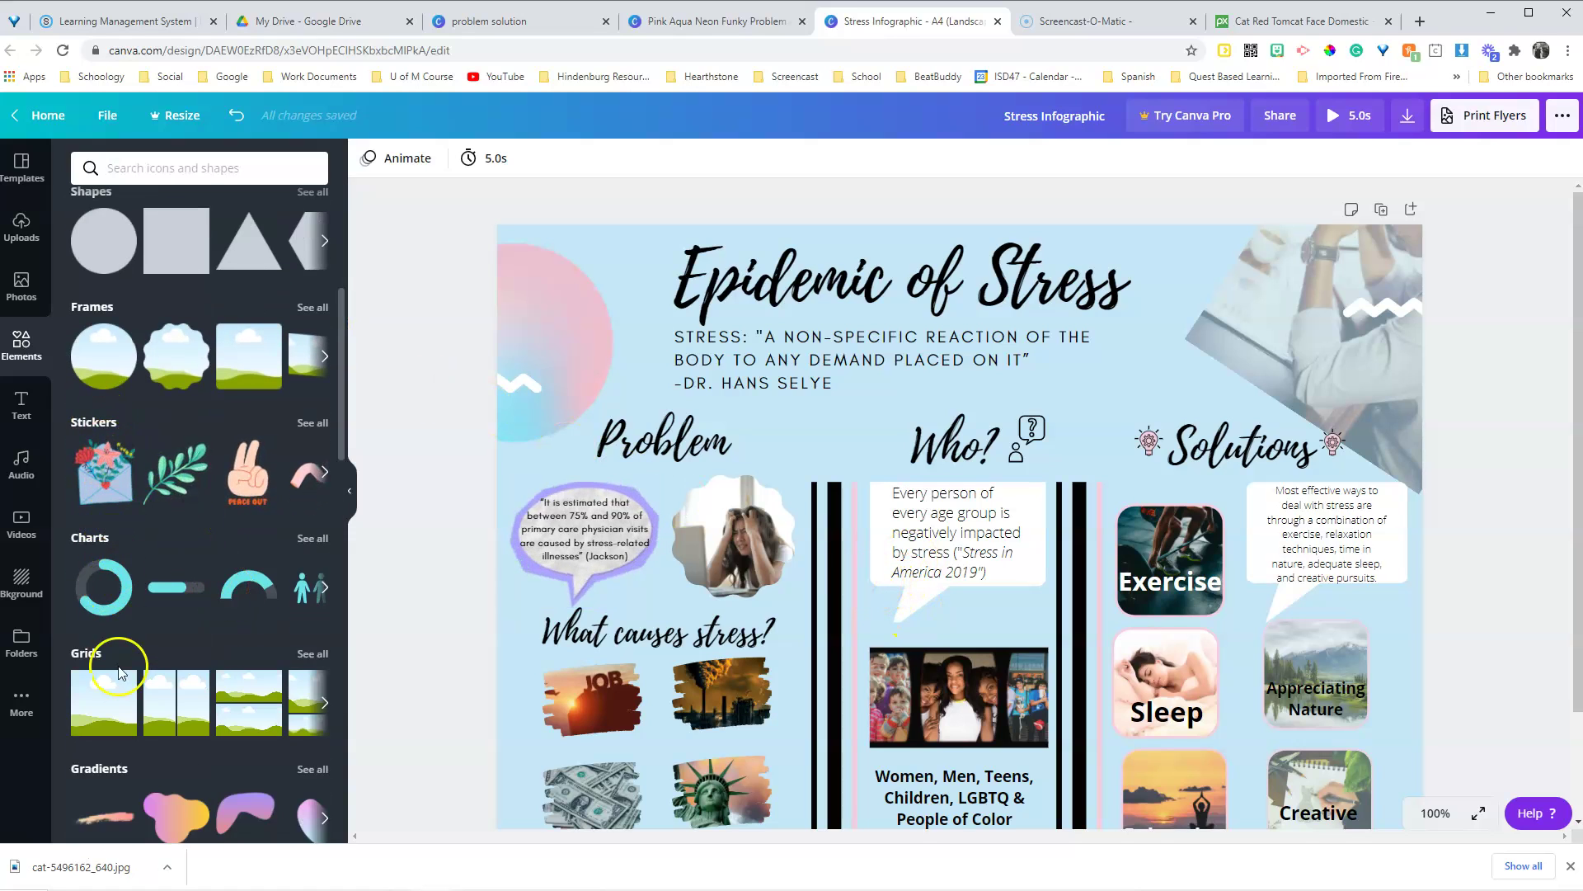
{"action": "scroll", "coordinate": [119, 672], "scroll_direction": "down", "scroll_amount": 7}
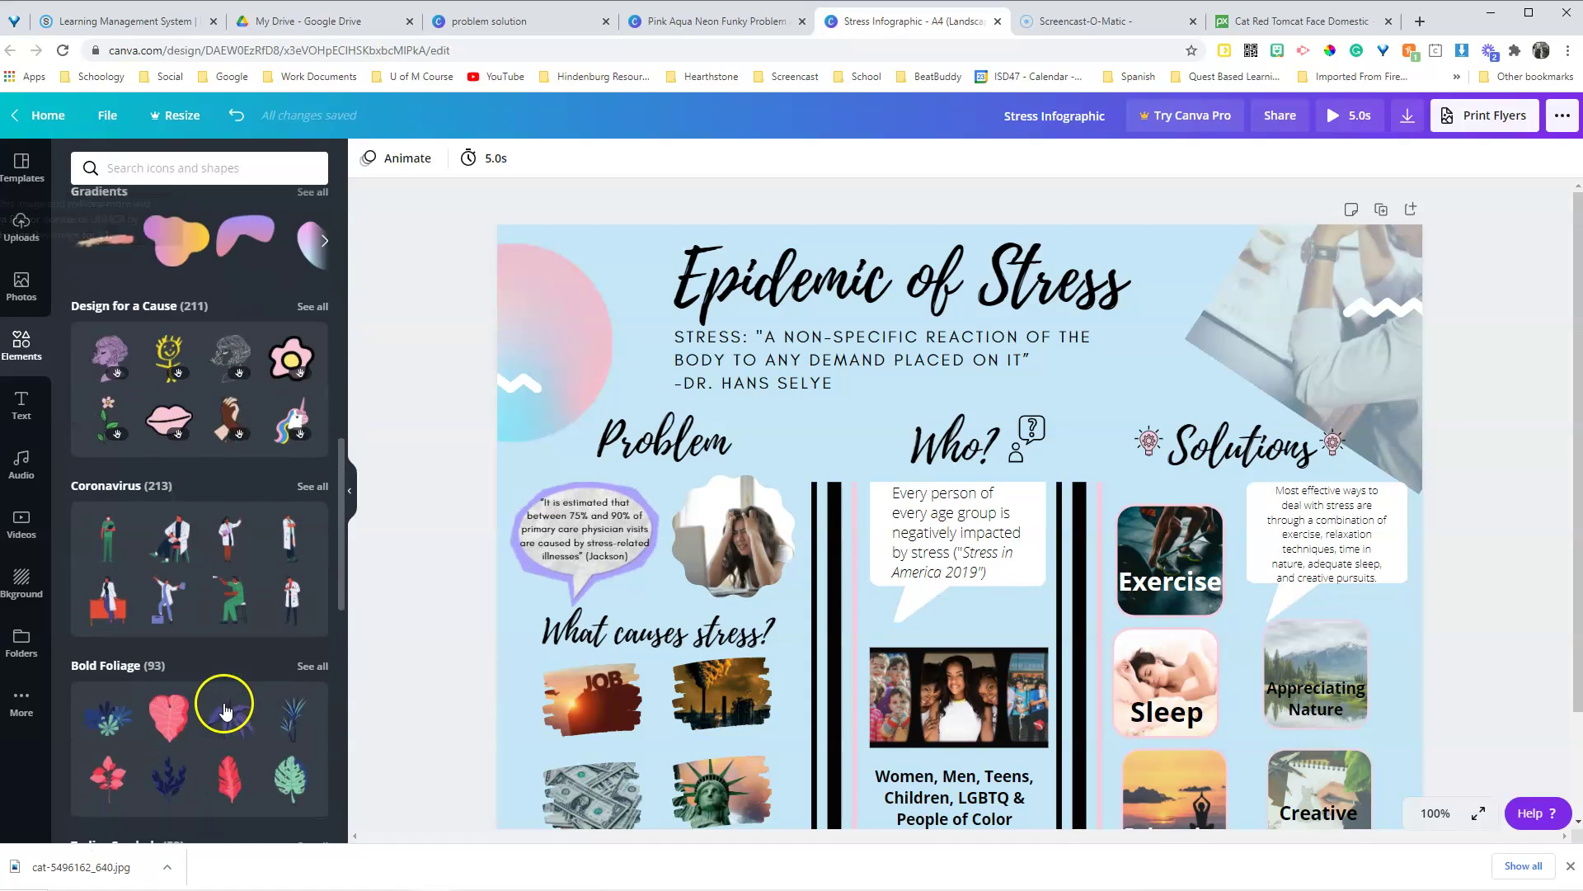
{"action": "scroll", "coordinate": [224, 708], "scroll_direction": "up", "scroll_amount": 12}
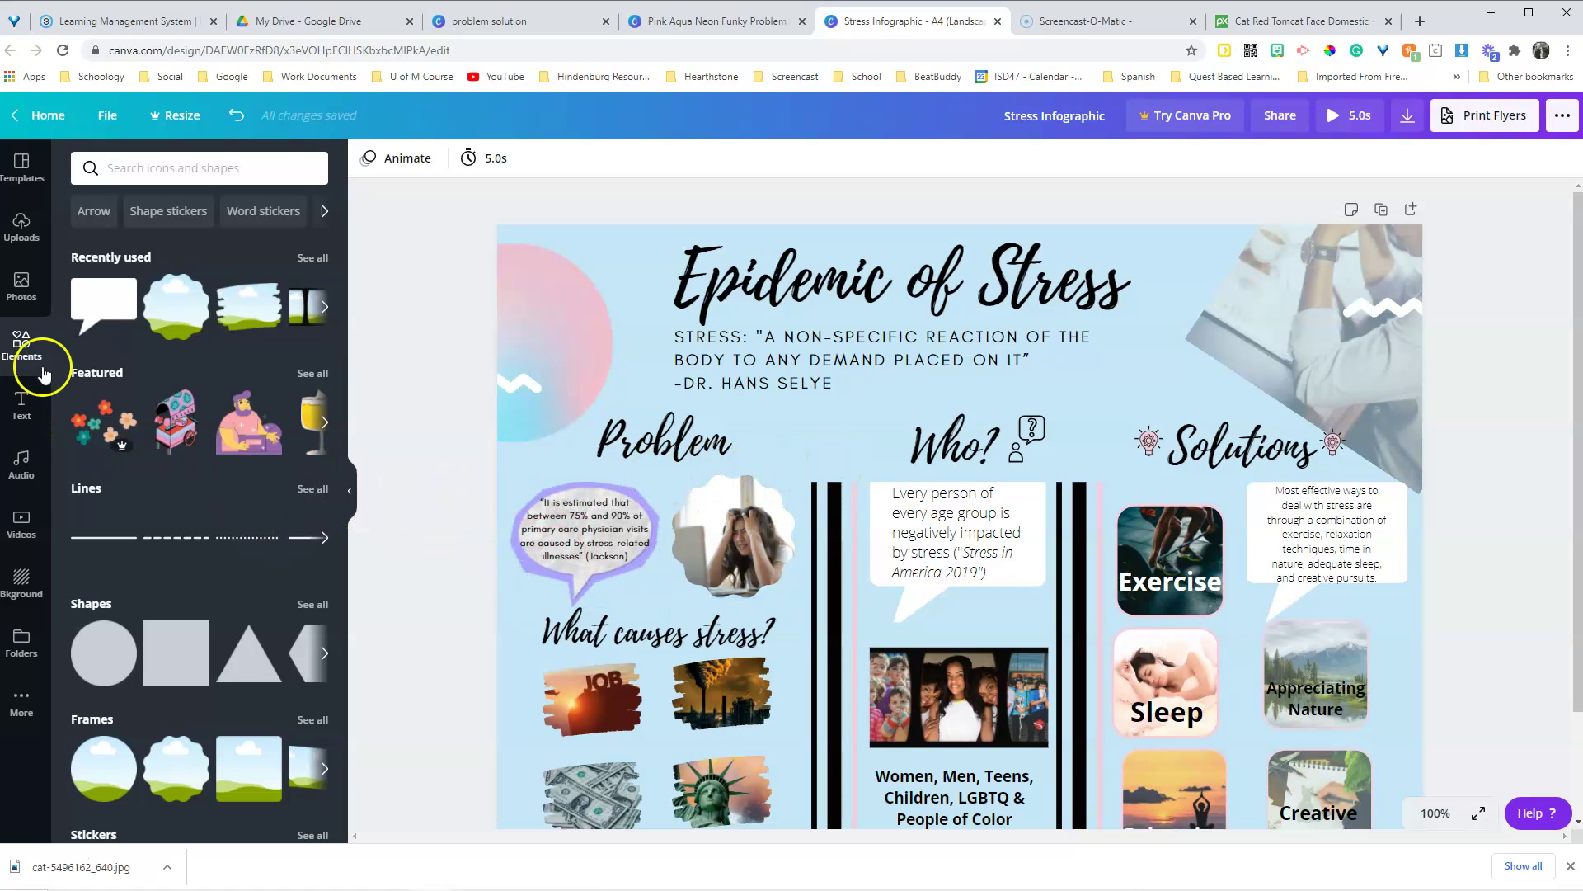
{"action": "left_click", "coordinate": [834, 520]}
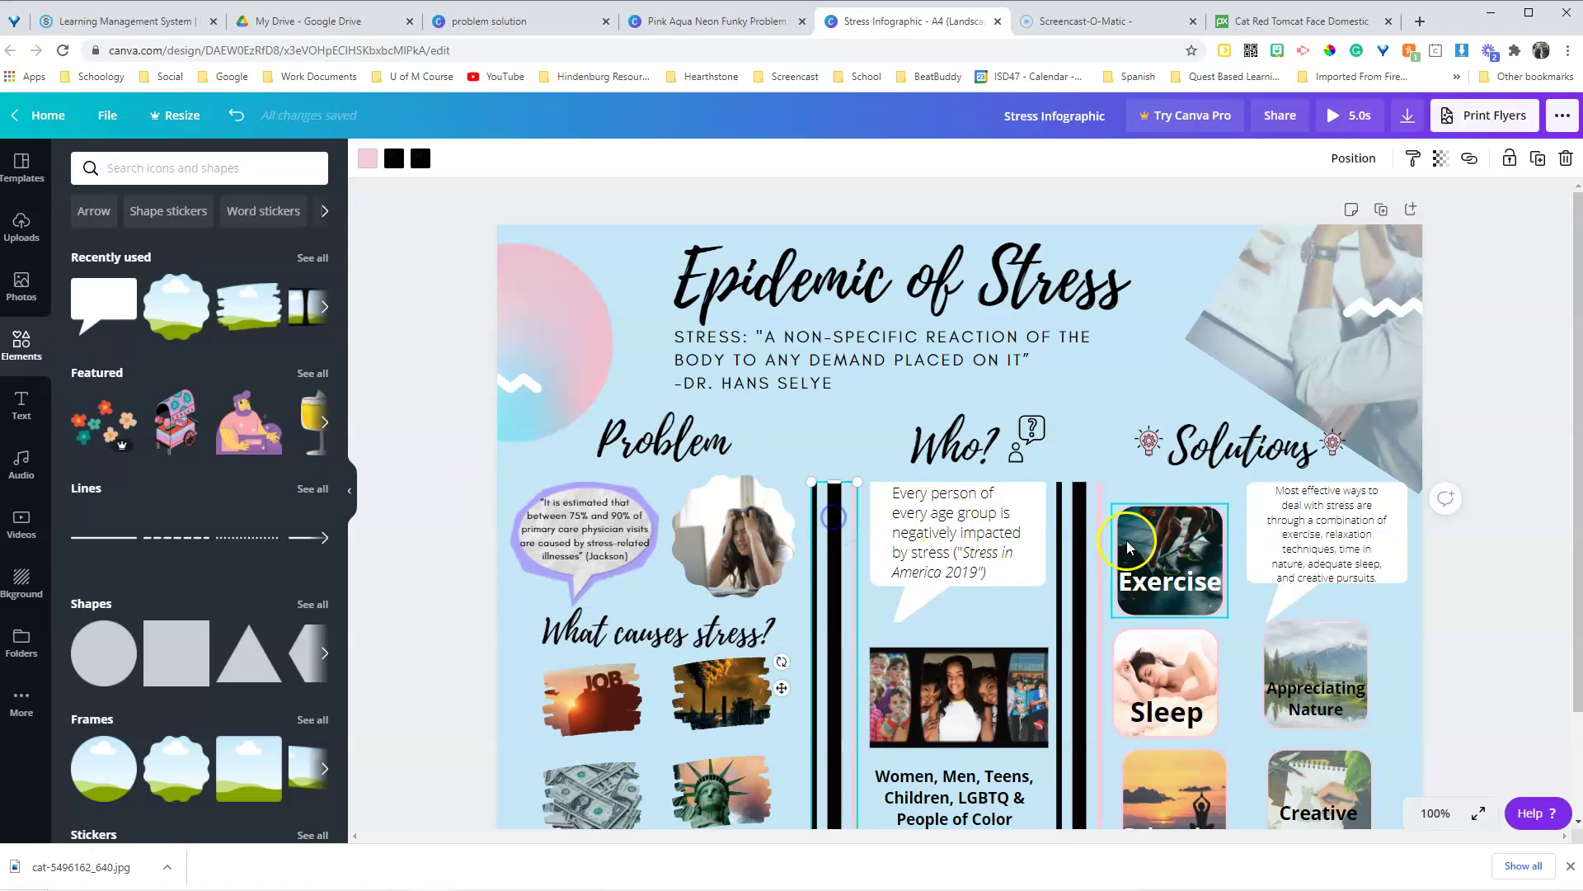
{"action": "left_click", "coordinate": [1080, 528]}
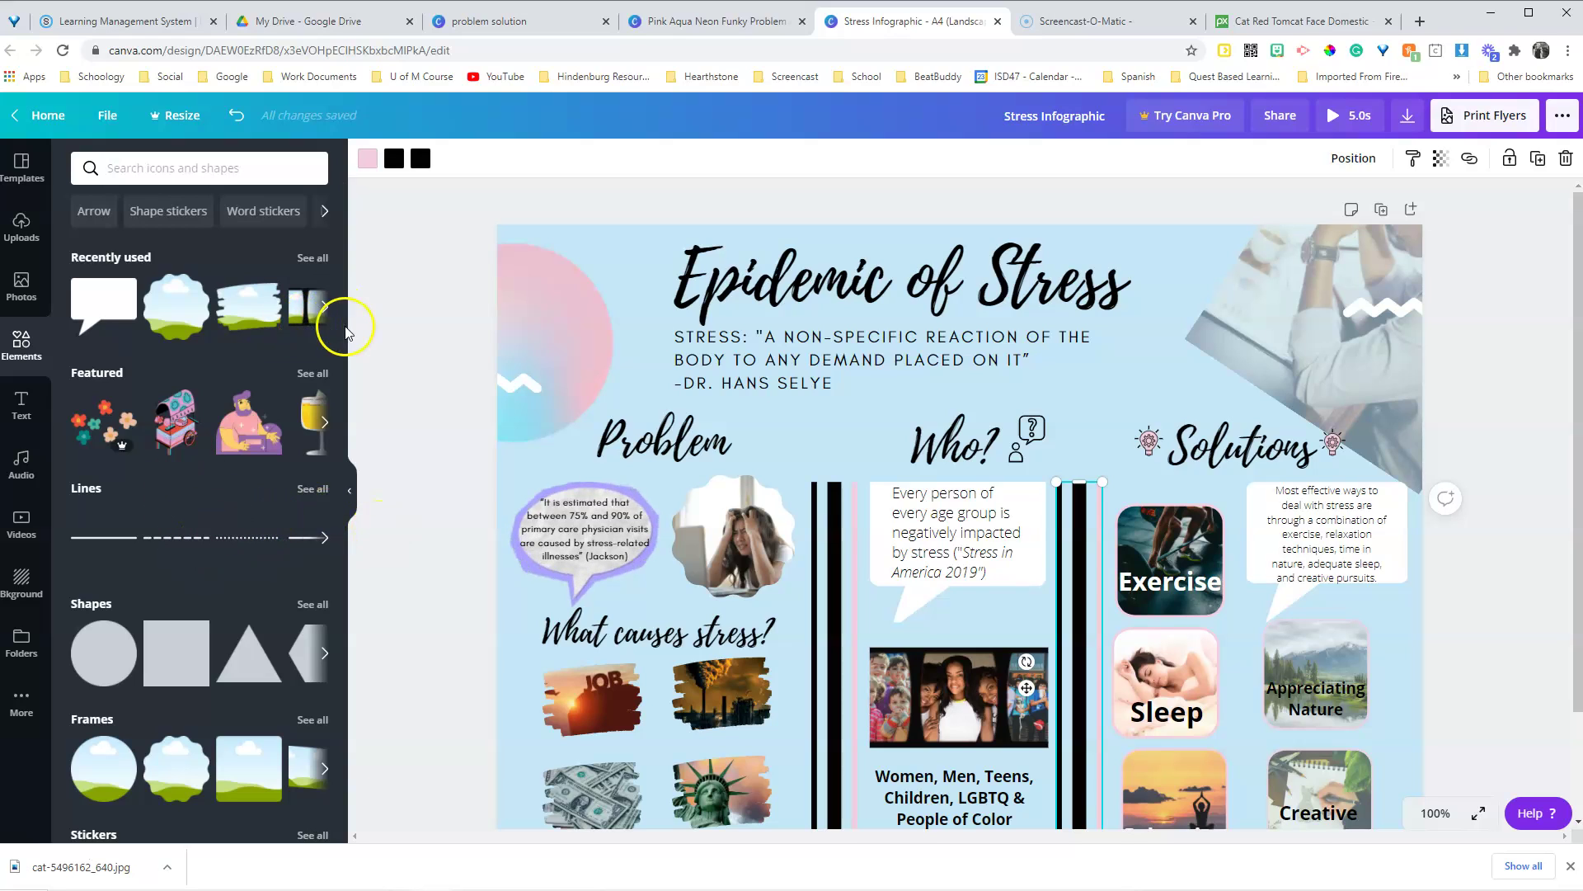
{"action": "left_click", "coordinate": [326, 308]}
{"action": "left_click", "coordinate": [325, 308]}
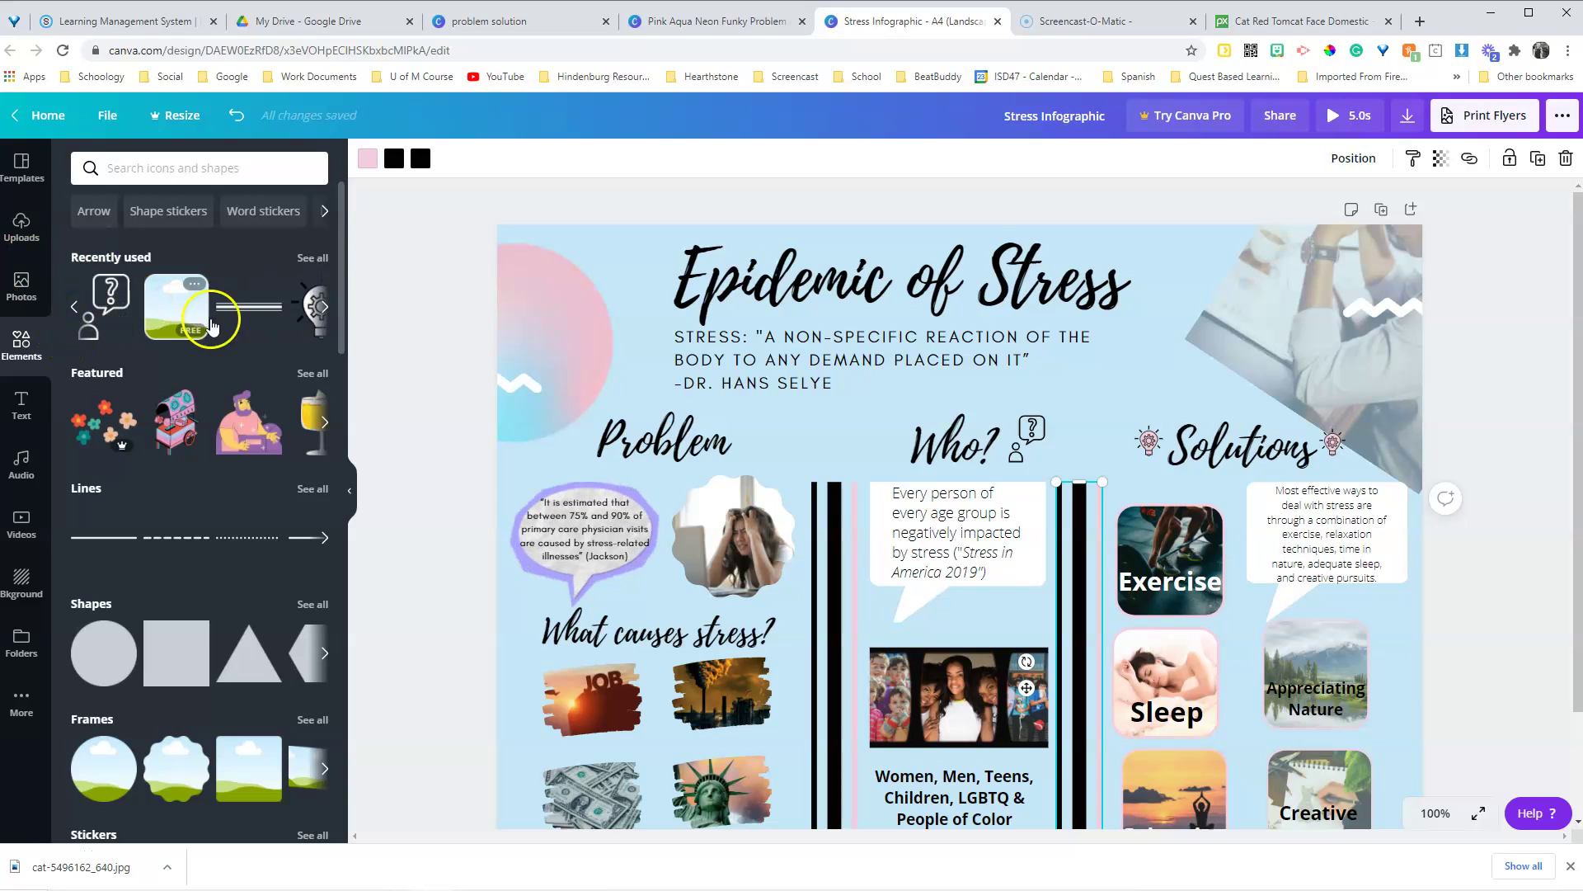
{"action": "left_click", "coordinate": [258, 316]}
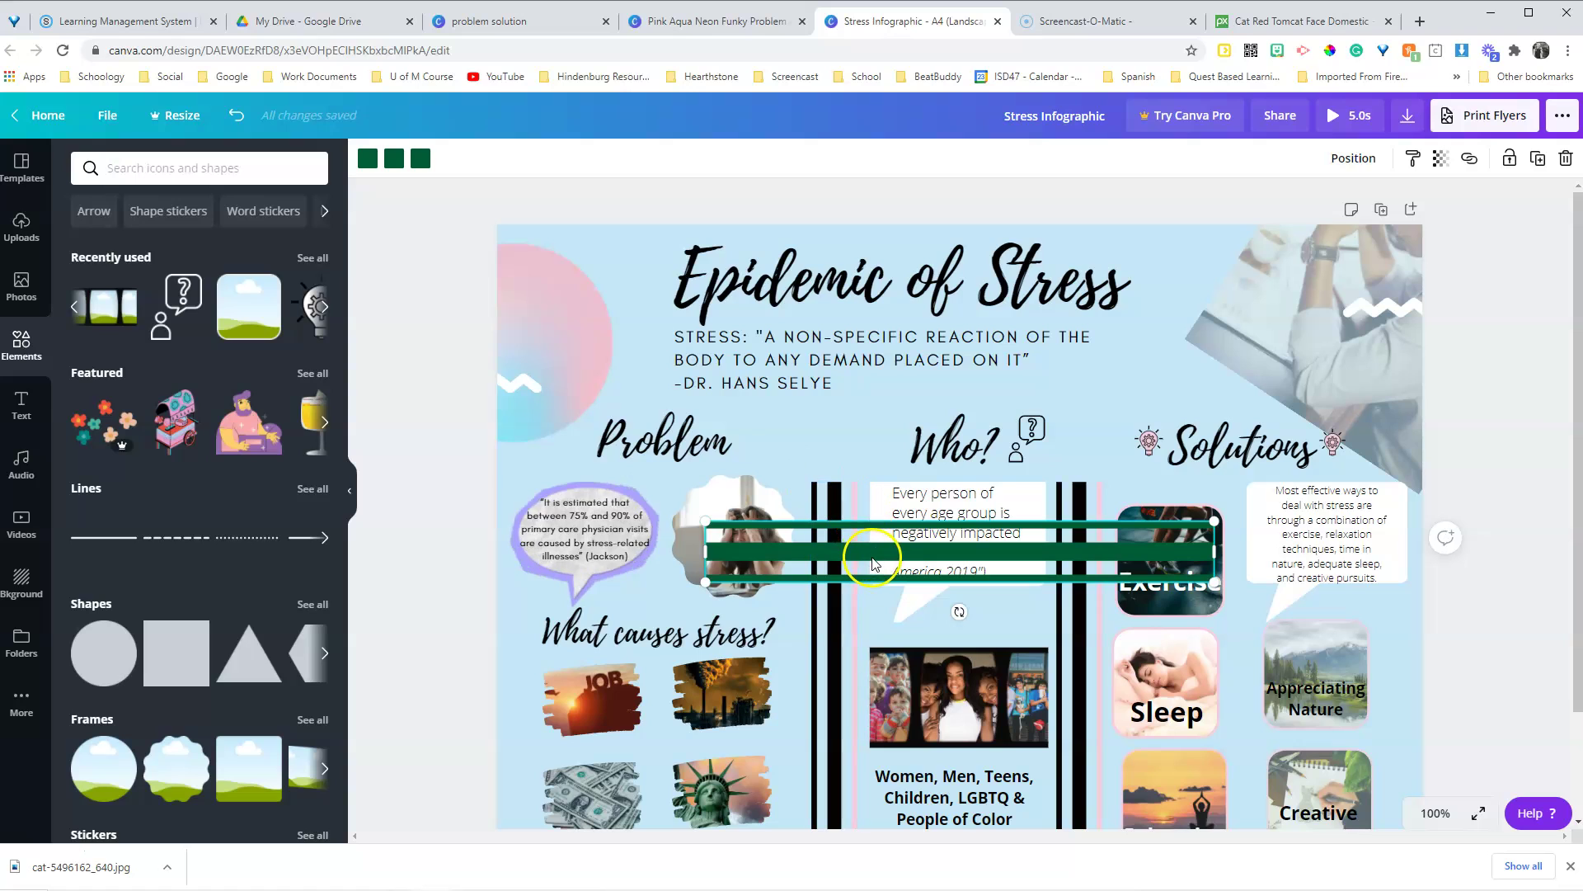
{"action": "left_click_drag", "start_coordinate": [873, 563], "coordinate": [1005, 290]}
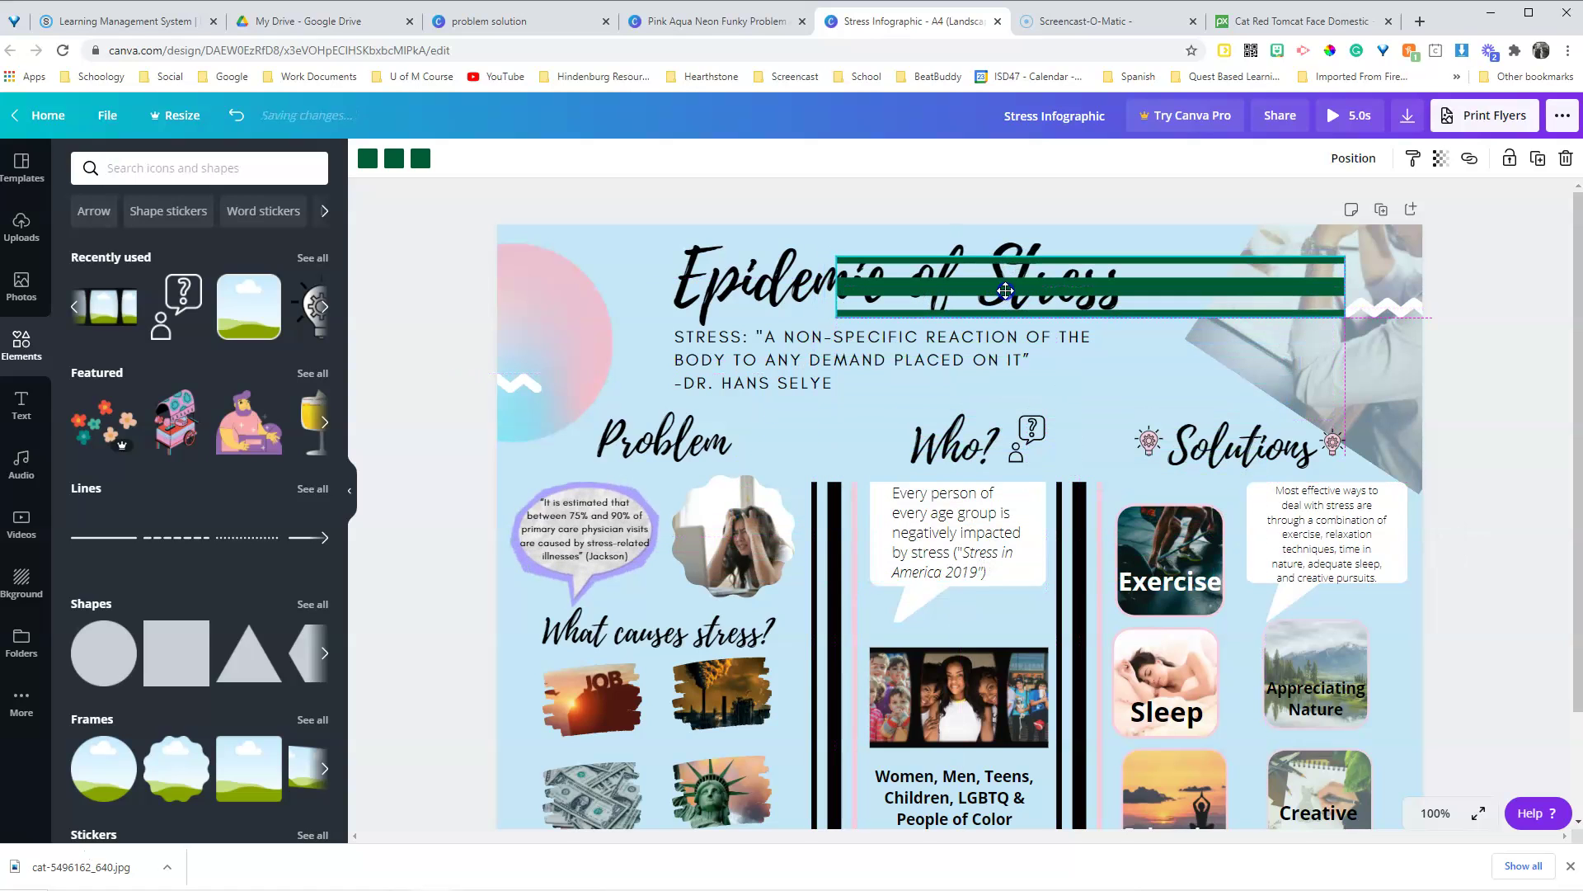
{"action": "left_click", "coordinate": [1046, 318]}
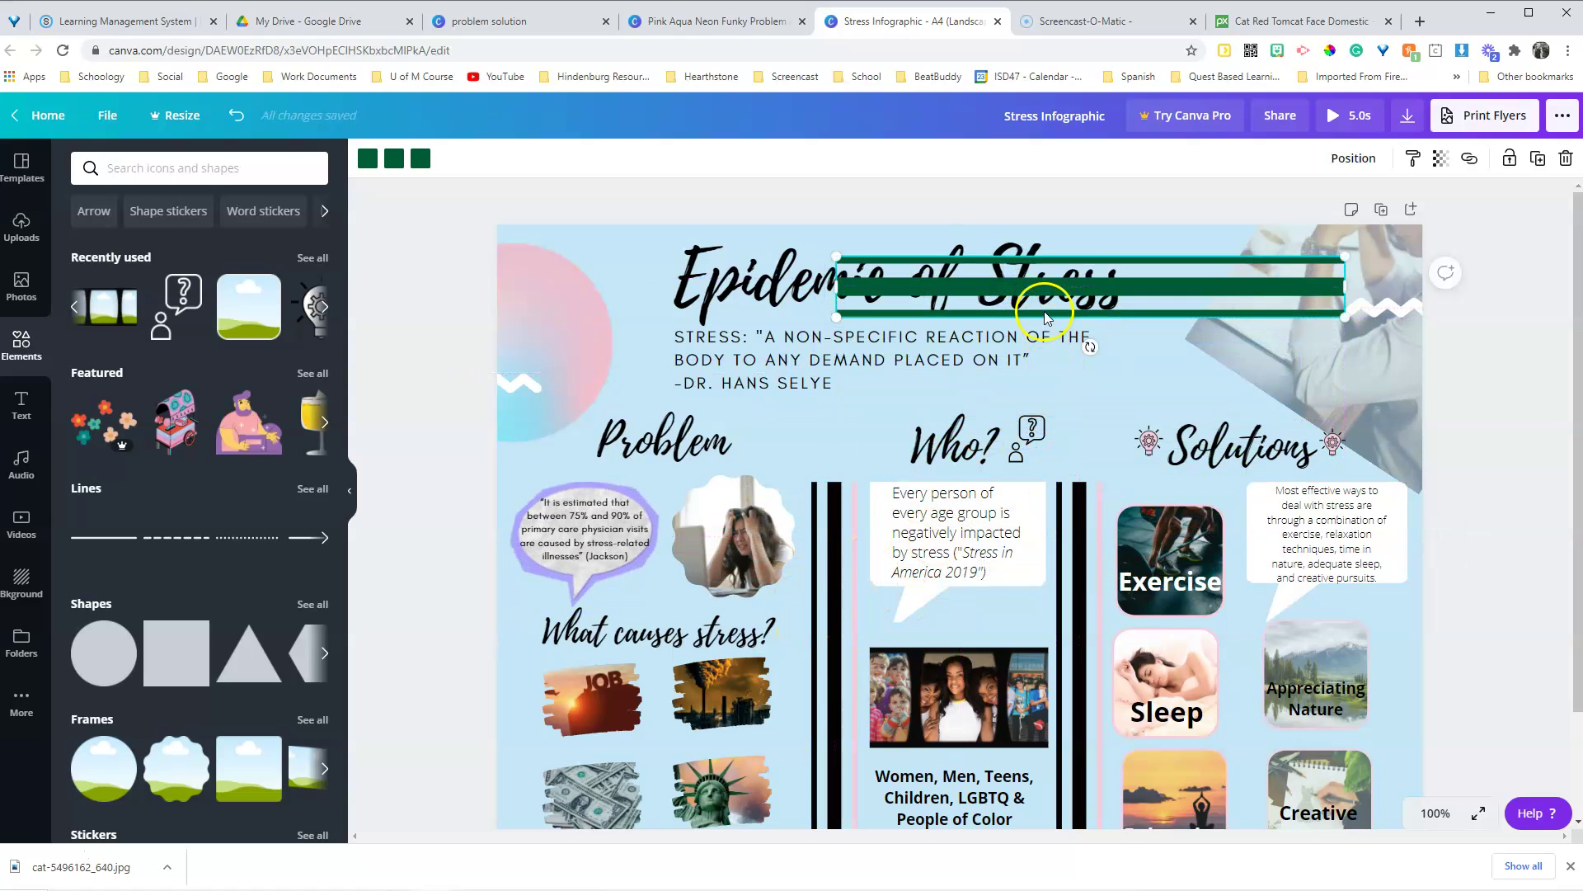
{"action": "left_click", "coordinate": [828, 564]}
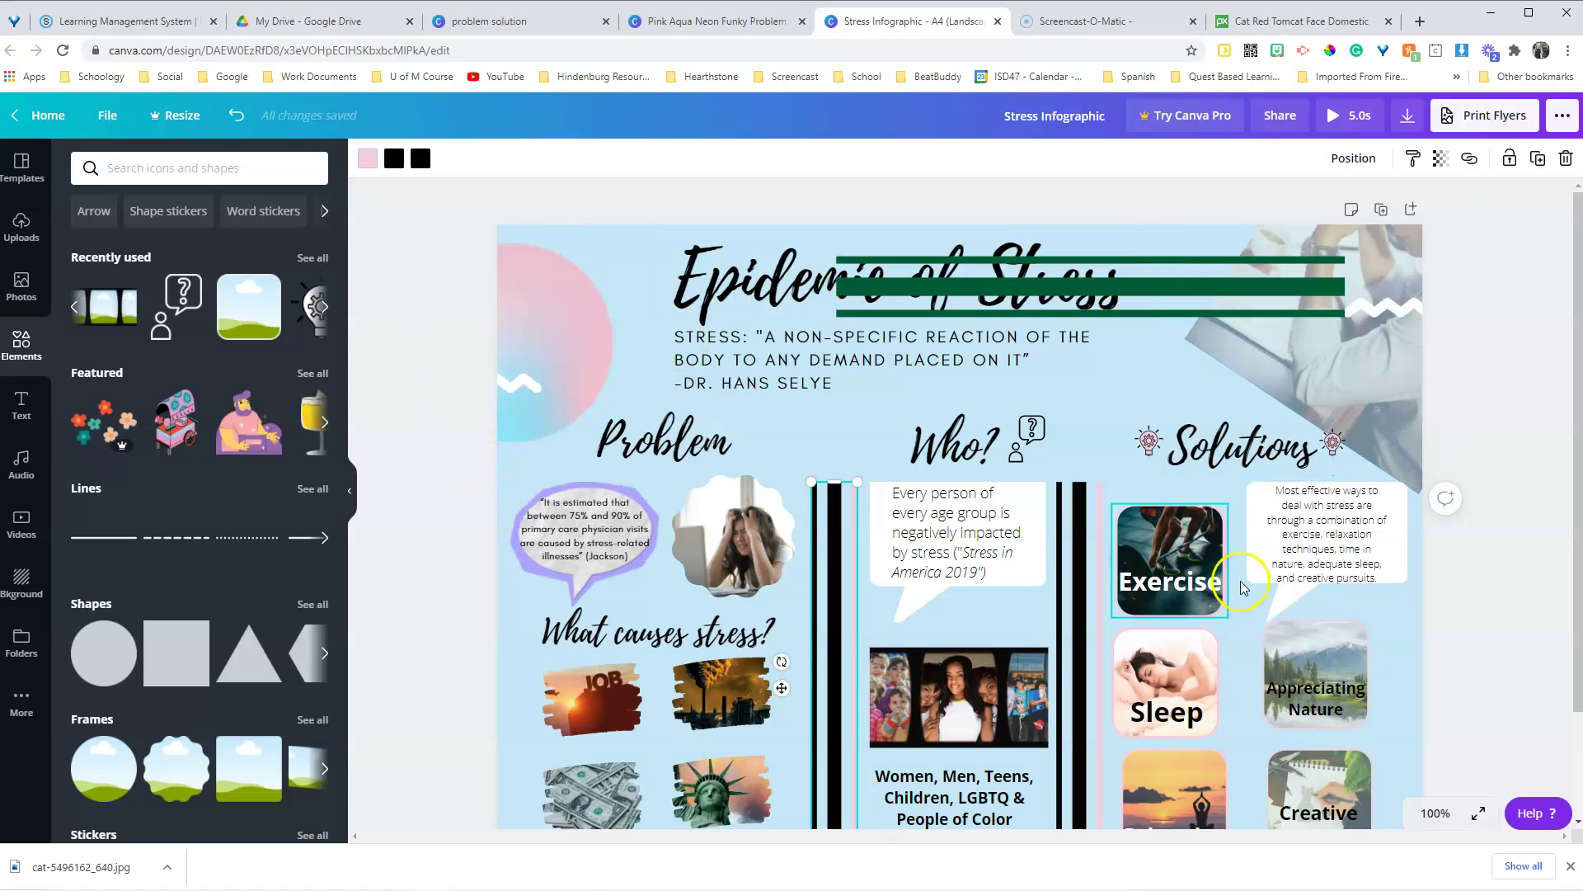
{"action": "left_click", "coordinate": [1141, 294]}
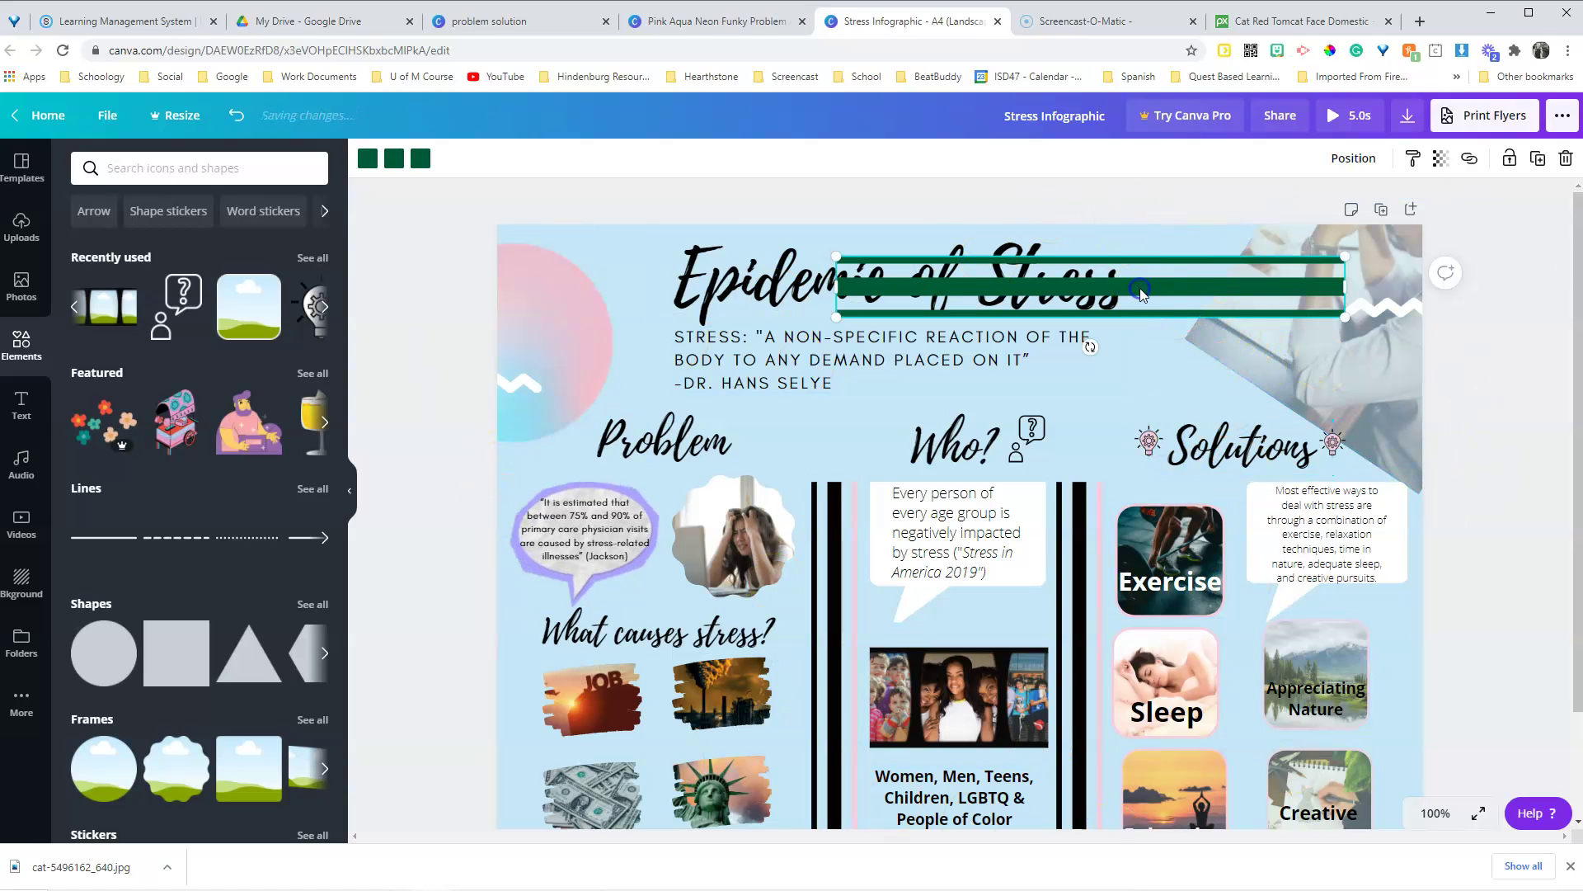
{"action": "left_click", "coordinate": [368, 160]}
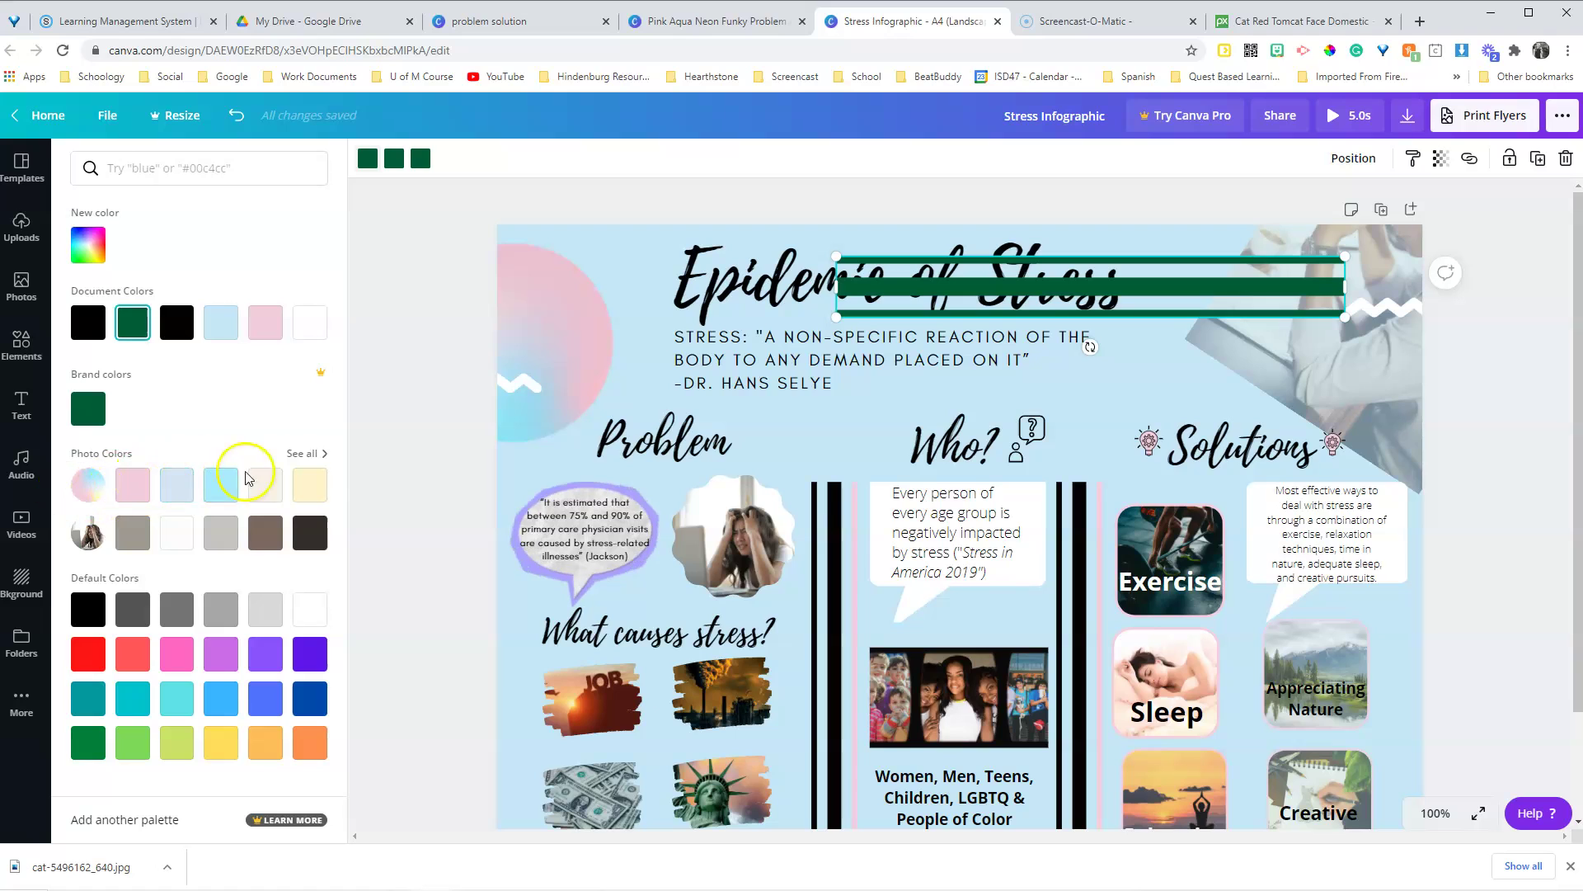
{"action": "left_click", "coordinate": [220, 490]}
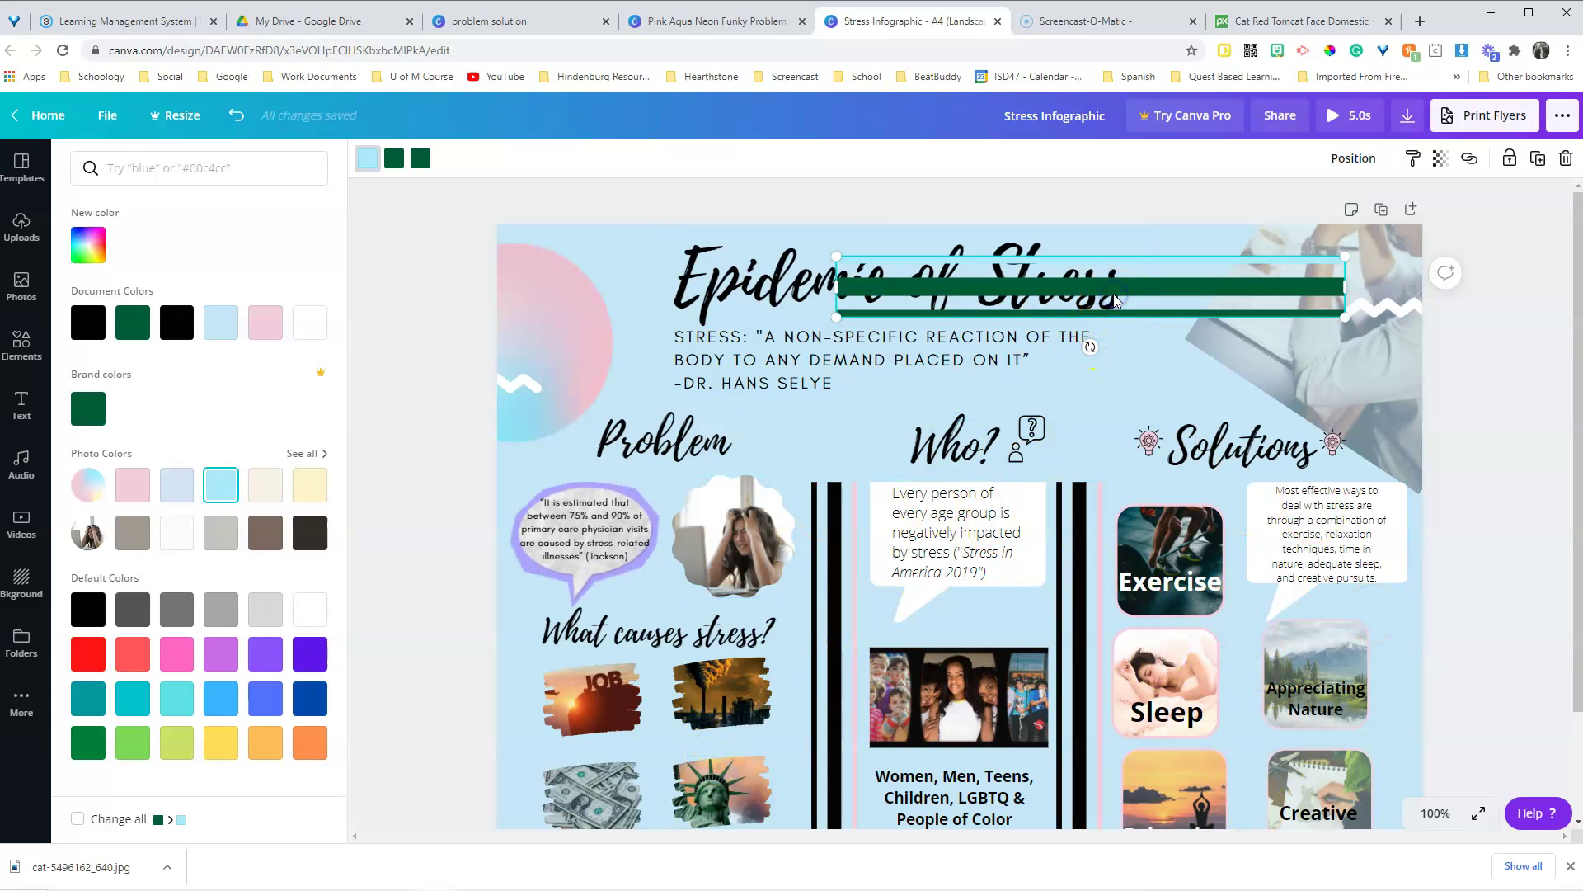
{"action": "key", "text": "Delete"}
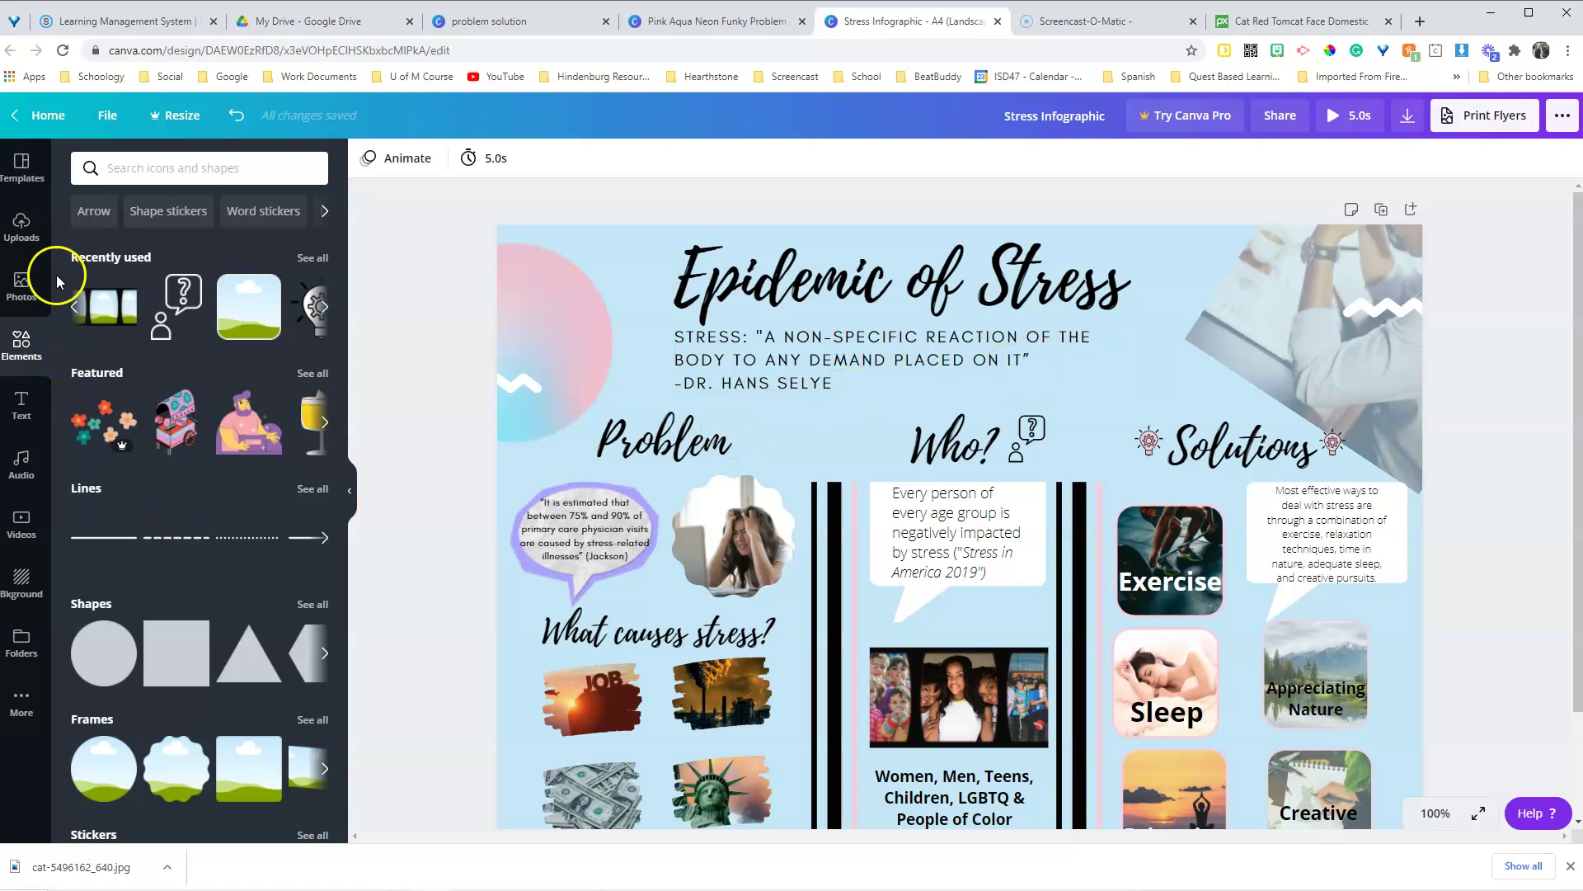
{"action": "left_click", "coordinate": [23, 228]}
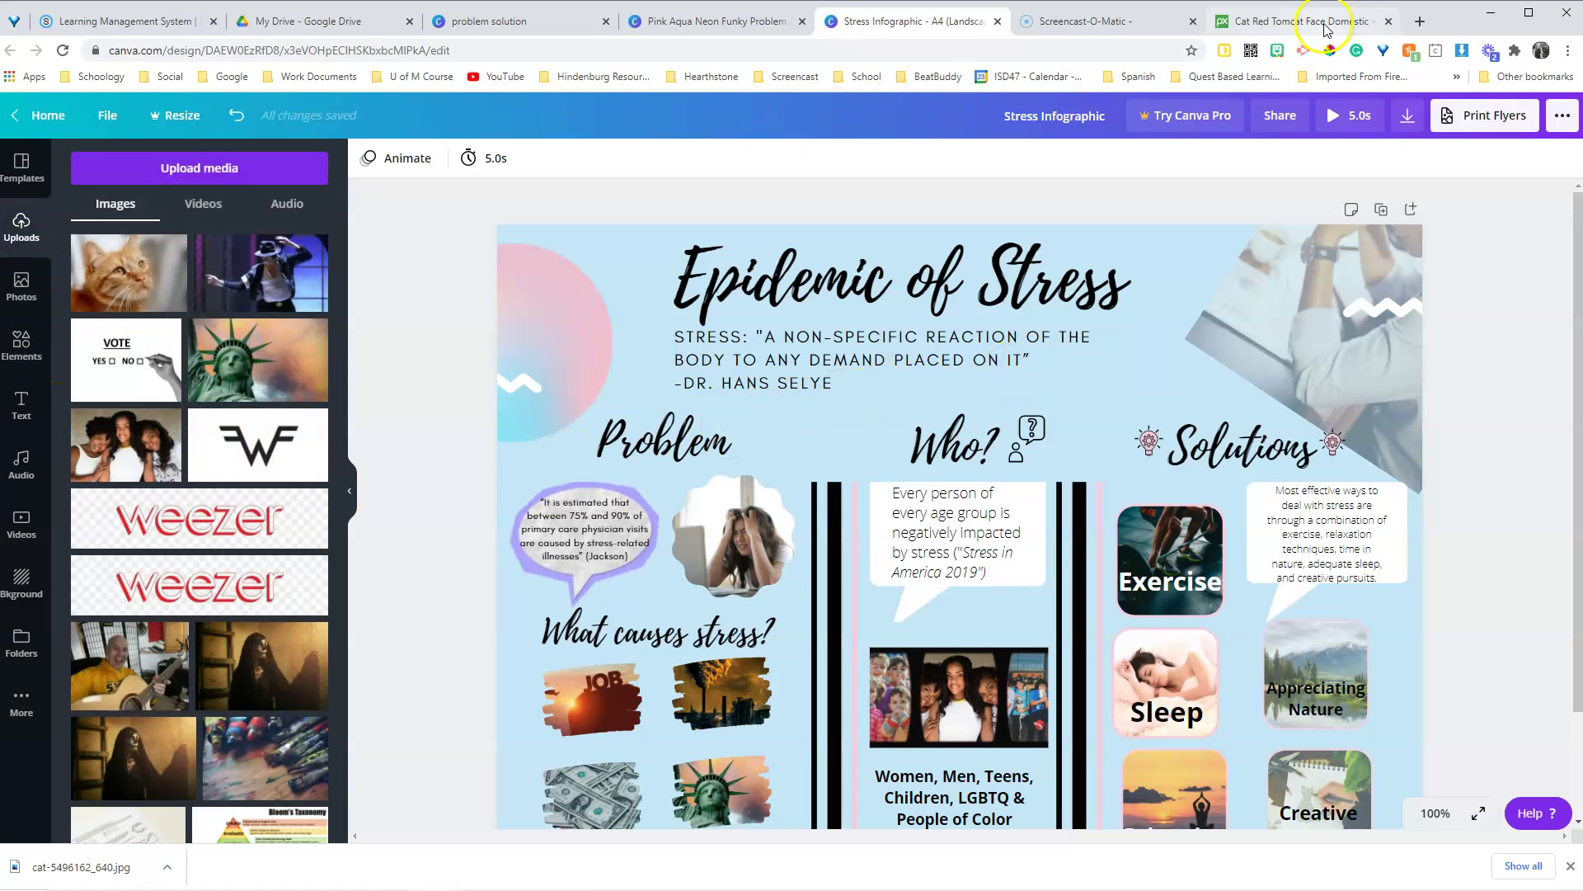
{"action": "left_click", "coordinate": [1326, 29]}
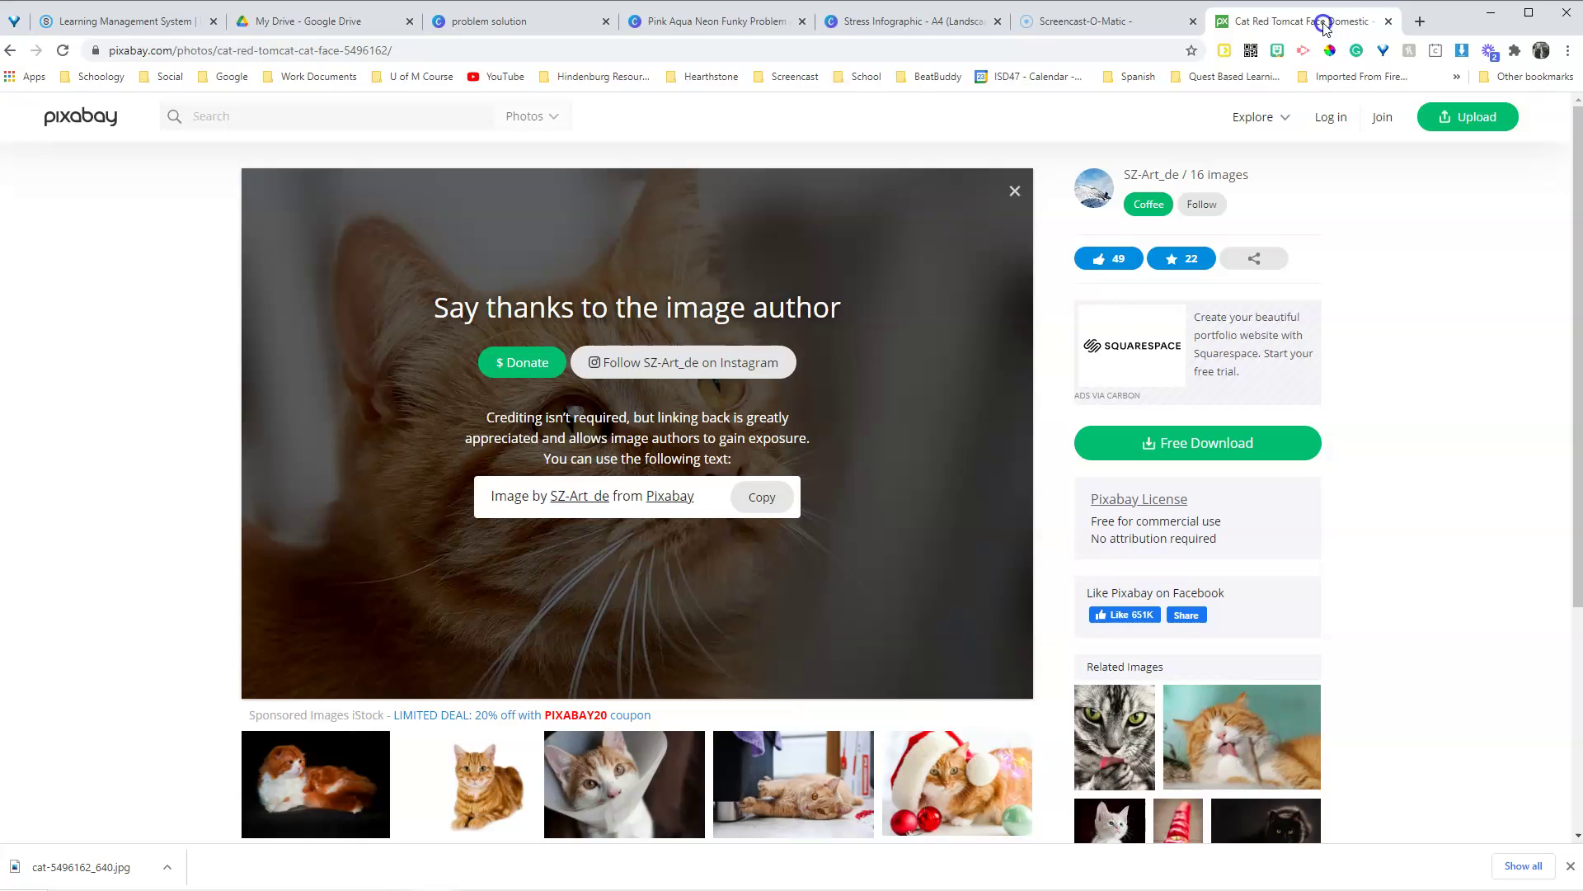
{"action": "left_click", "coordinate": [940, 23]}
{"action": "left_click", "coordinate": [22, 289]}
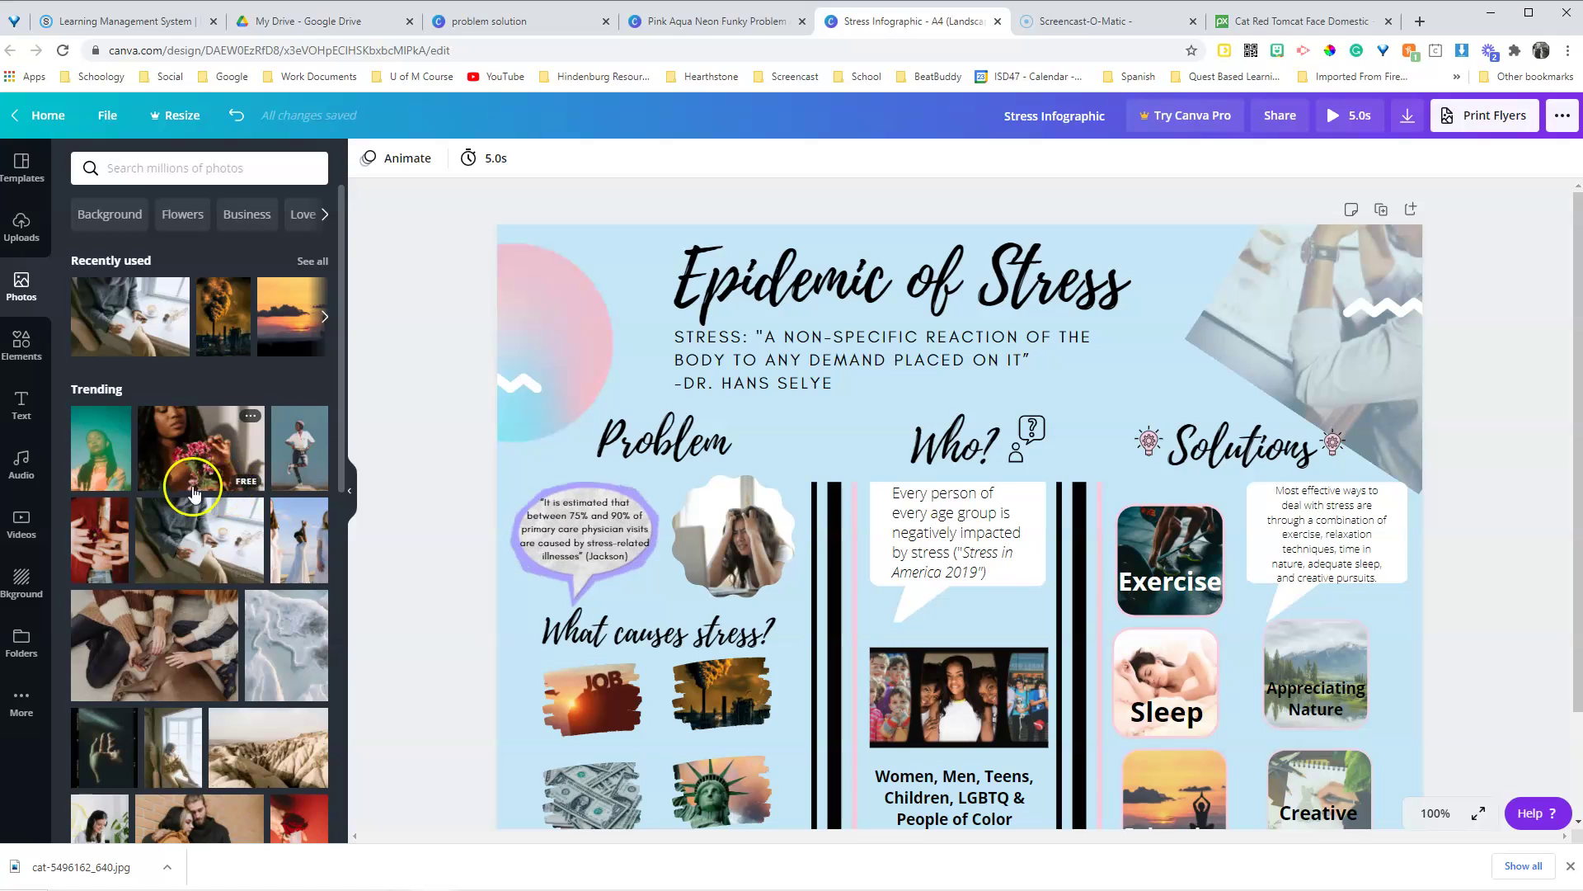
{"action": "left_click", "coordinate": [29, 361]}
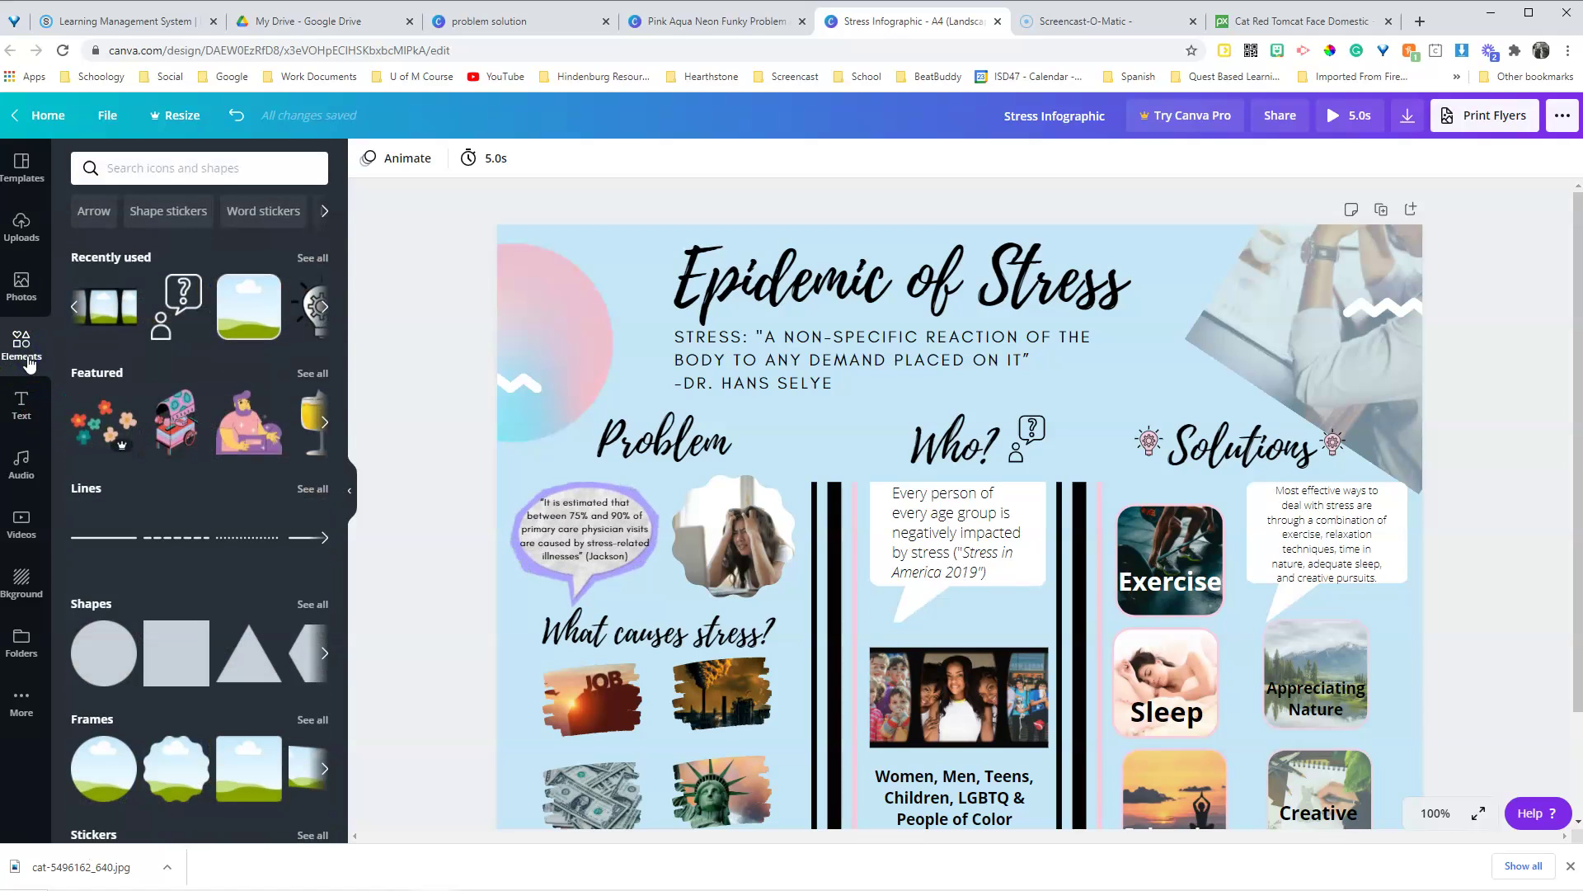
{"action": "left_click", "coordinate": [160, 285]}
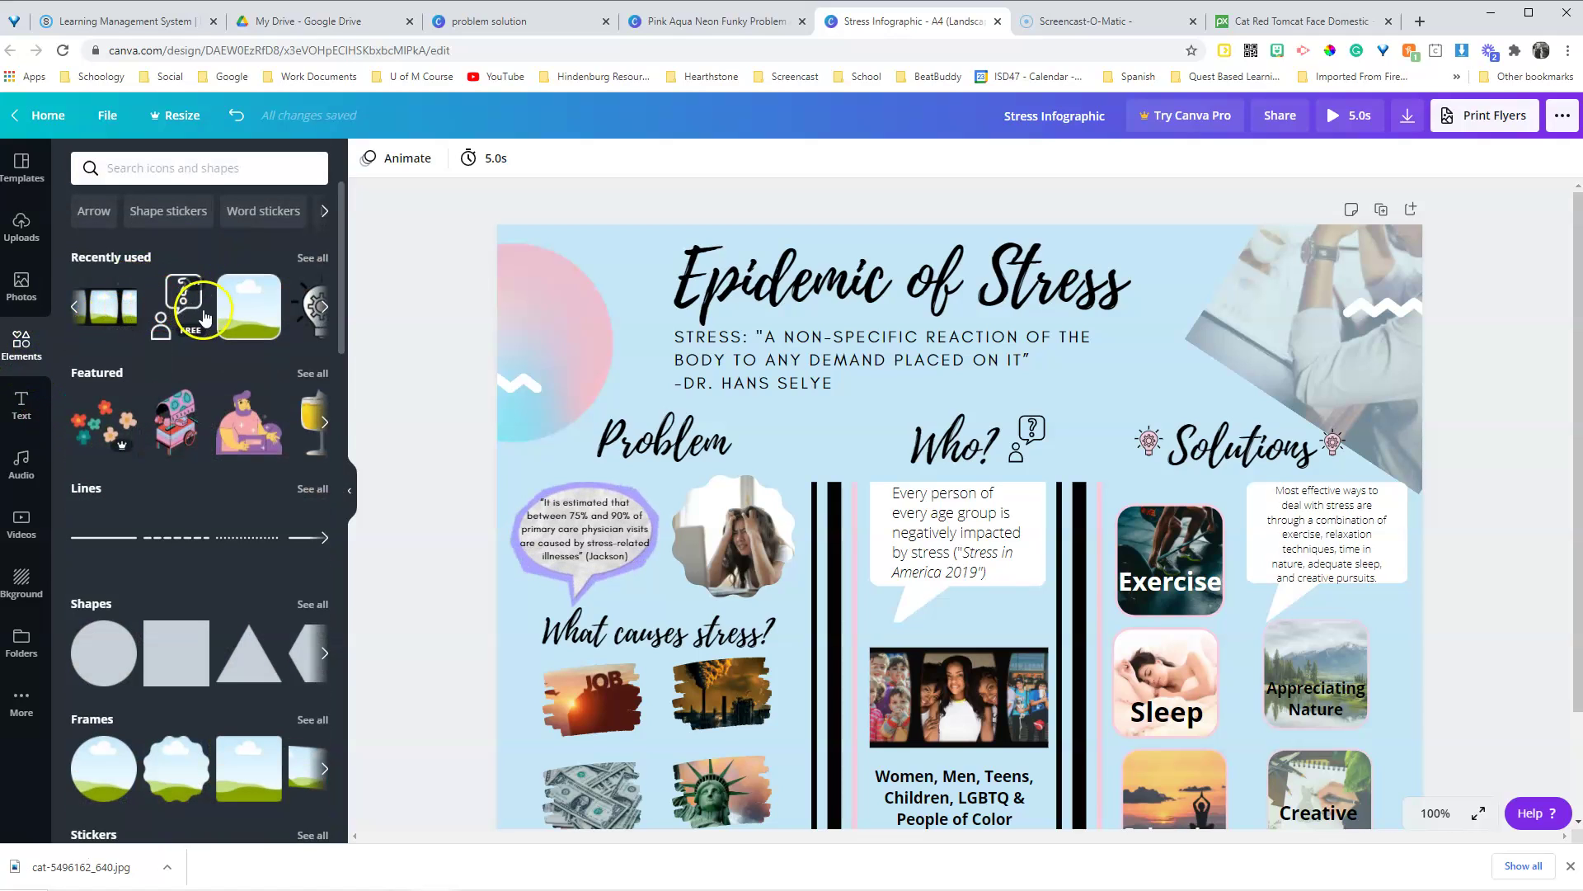
{"action": "left_click", "coordinate": [328, 425]}
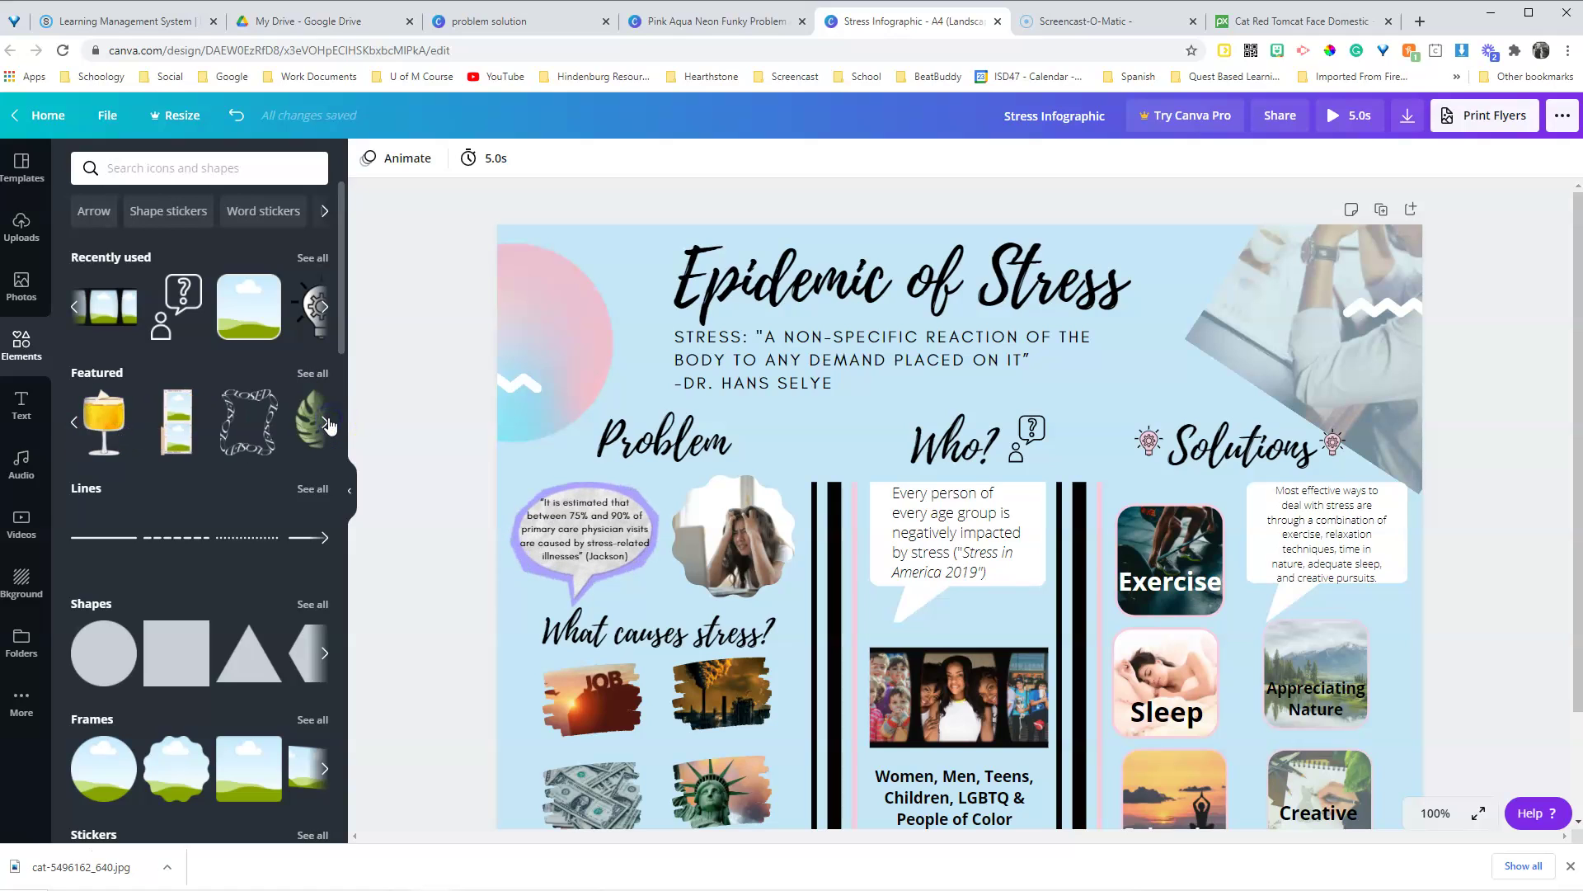
{"action": "left_click", "coordinate": [990, 519]}
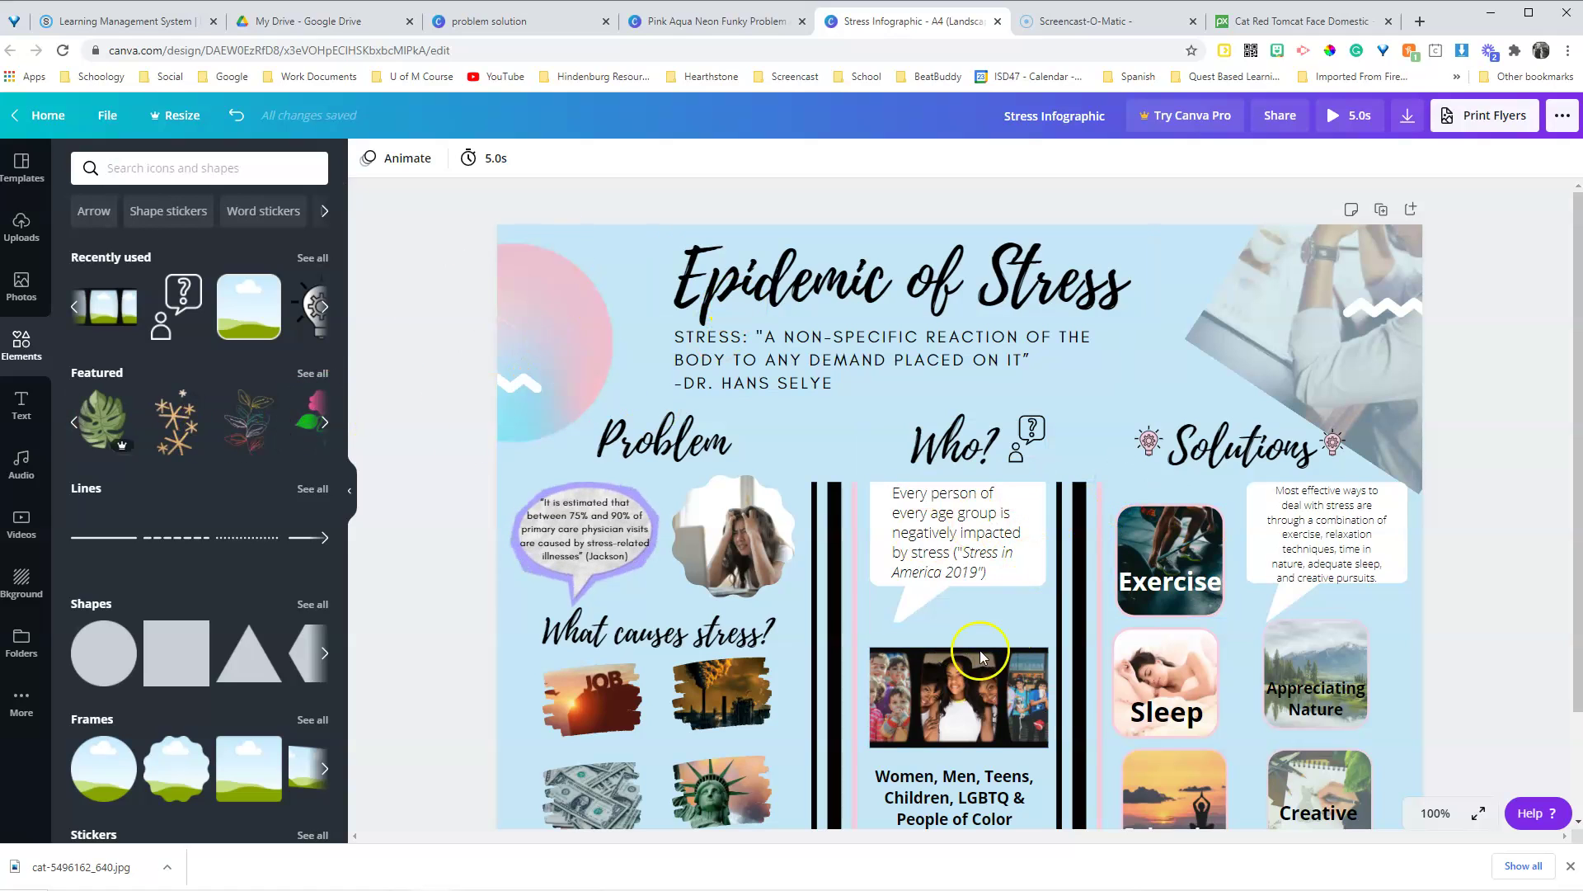
{"action": "left_click", "coordinate": [862, 500]}
{"action": "scroll", "coordinate": [1445, 554], "scroll_direction": "down", "scroll_amount": 2}
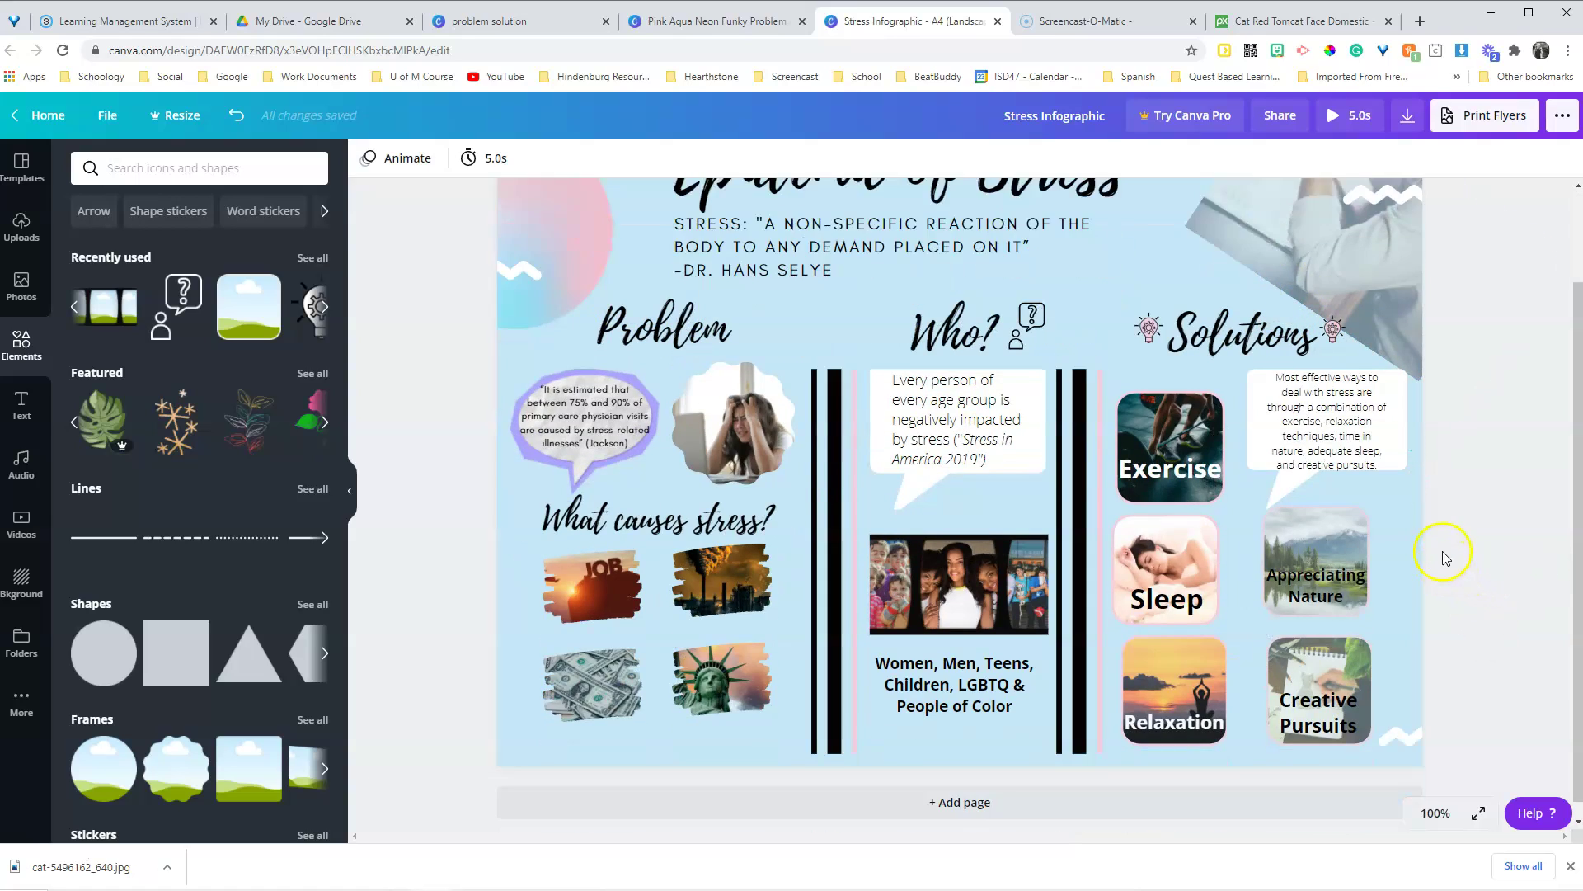
{"action": "scroll", "coordinate": [1442, 552], "scroll_direction": "up", "scroll_amount": 2}
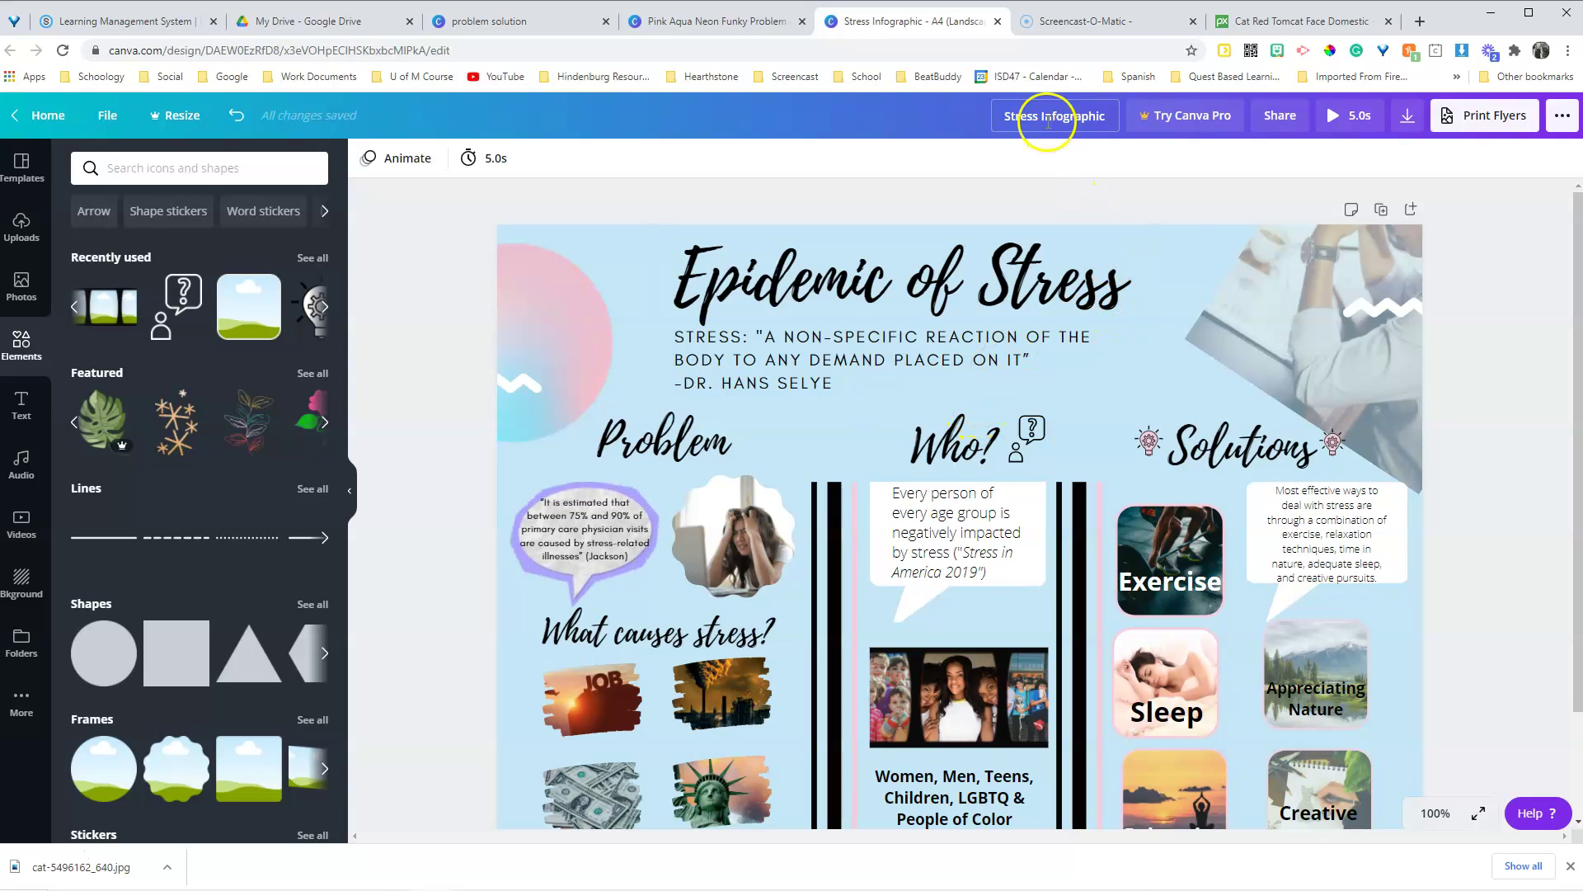
{"action": "left_click", "coordinate": [321, 50]}
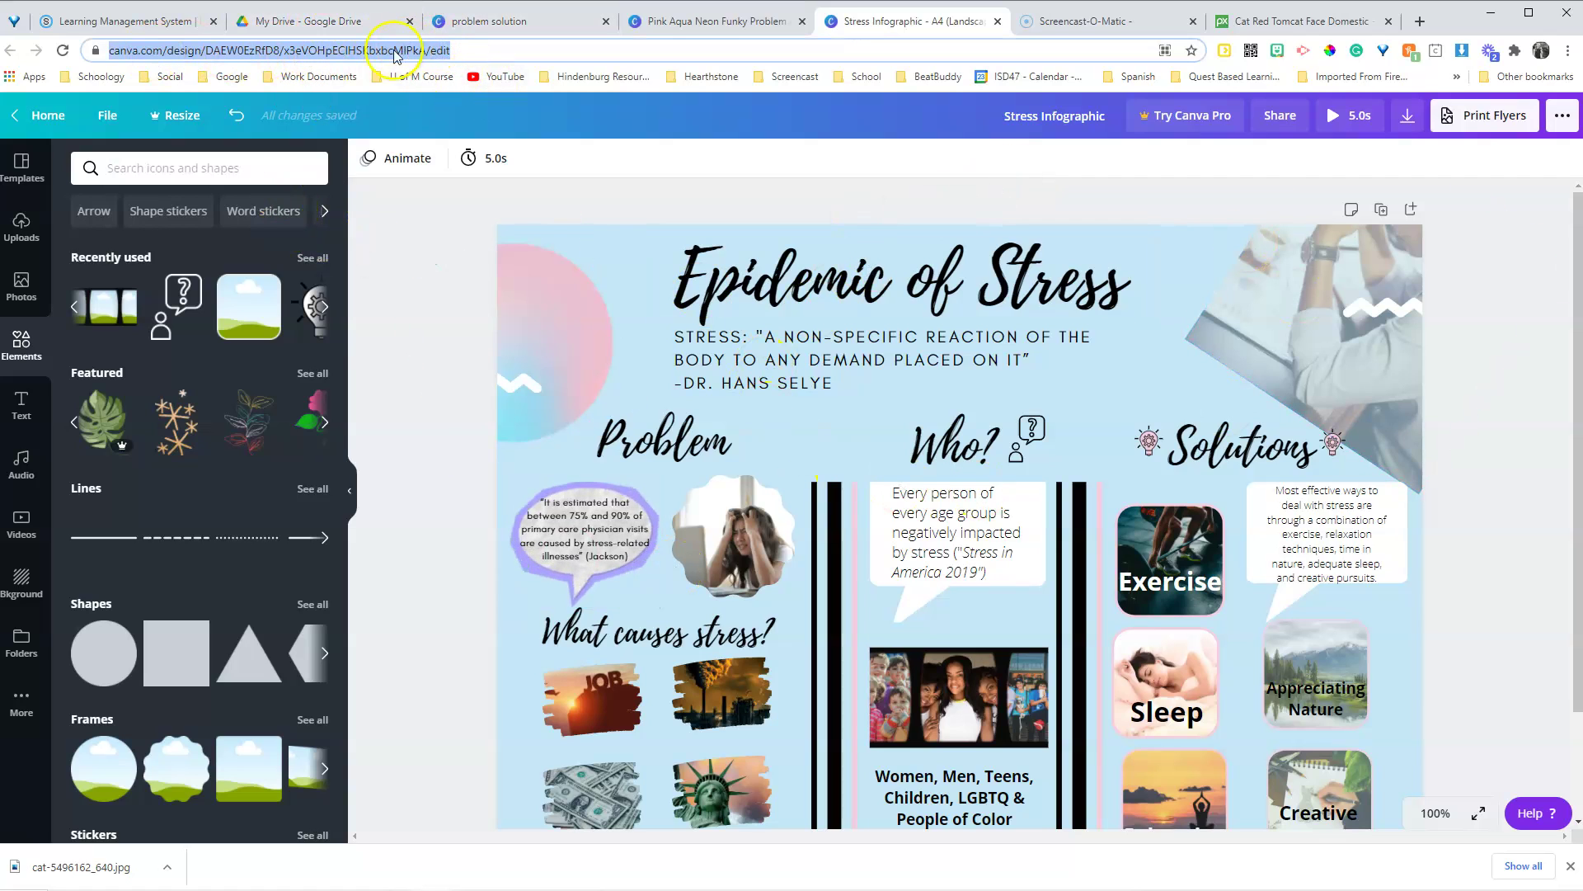
{"action": "left_click", "coordinate": [420, 244]}
{"action": "left_click", "coordinate": [432, 50]}
- Set the design's download file type to PNG, then close the Download panel
{"action": "left_click", "coordinate": [1406, 129]}
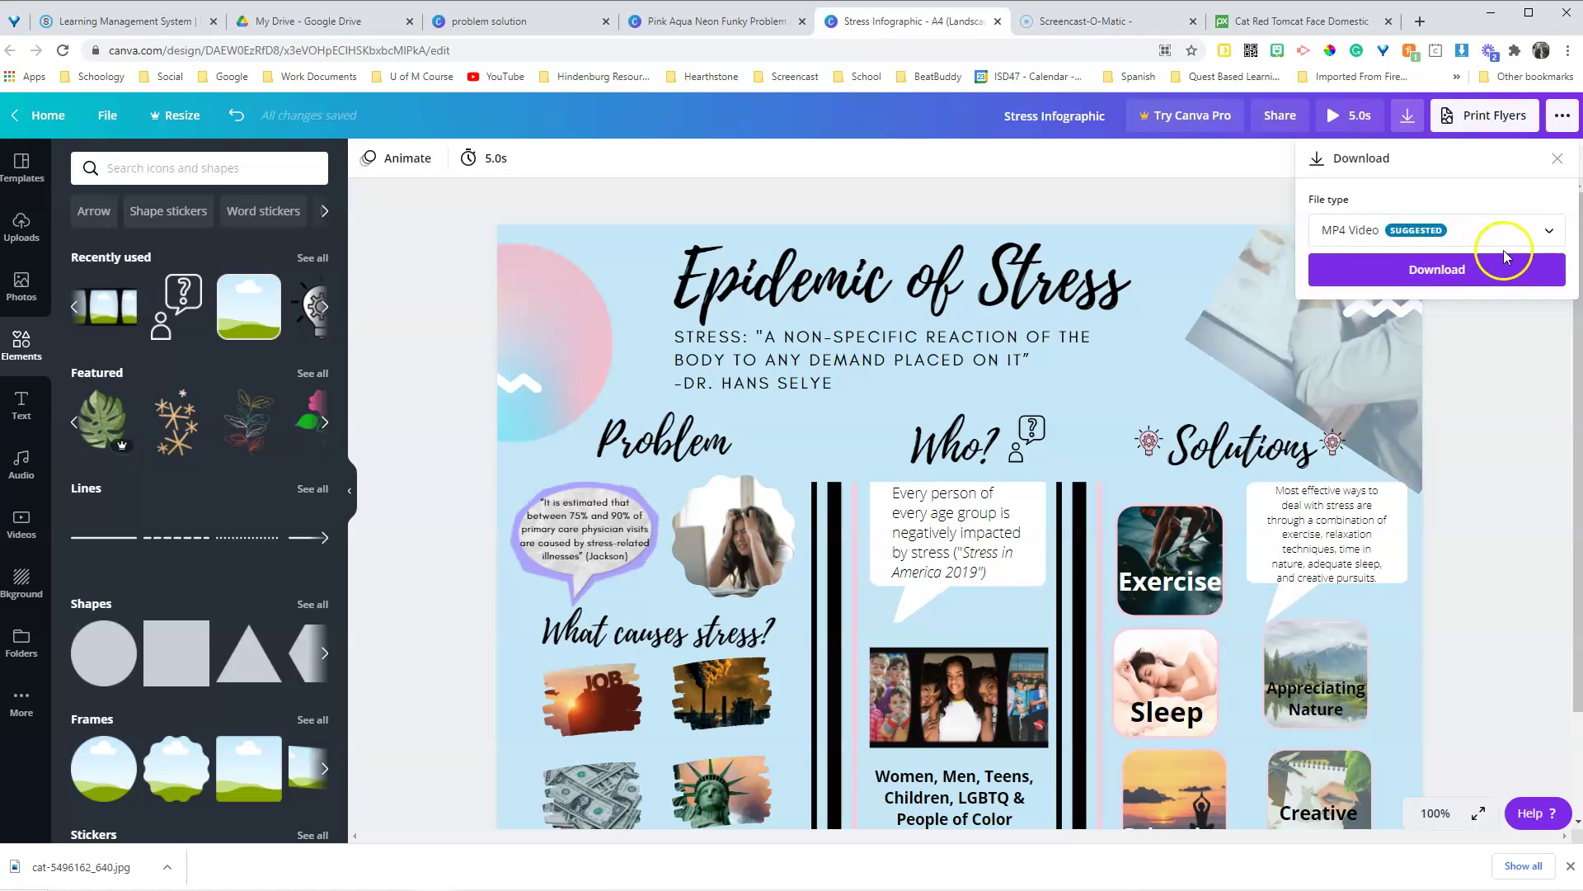
{"action": "left_click", "coordinate": [1548, 240]}
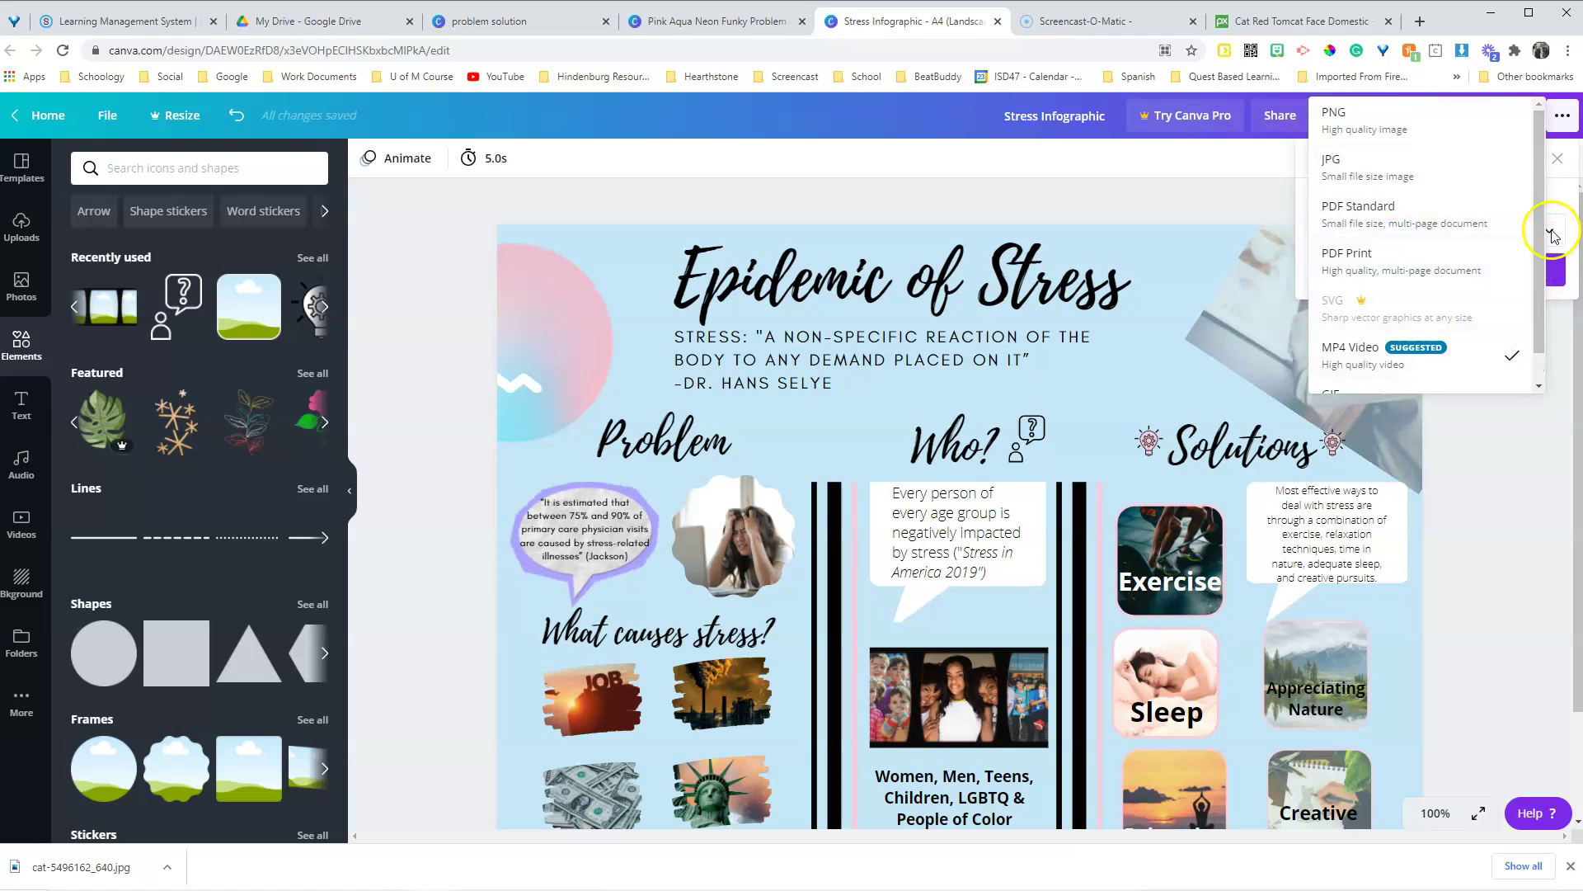
{"action": "scroll", "coordinate": [1543, 231], "scroll_direction": "down", "scroll_amount": 1}
{"action": "scroll", "coordinate": [1406, 153], "scroll_direction": "up", "scroll_amount": 1}
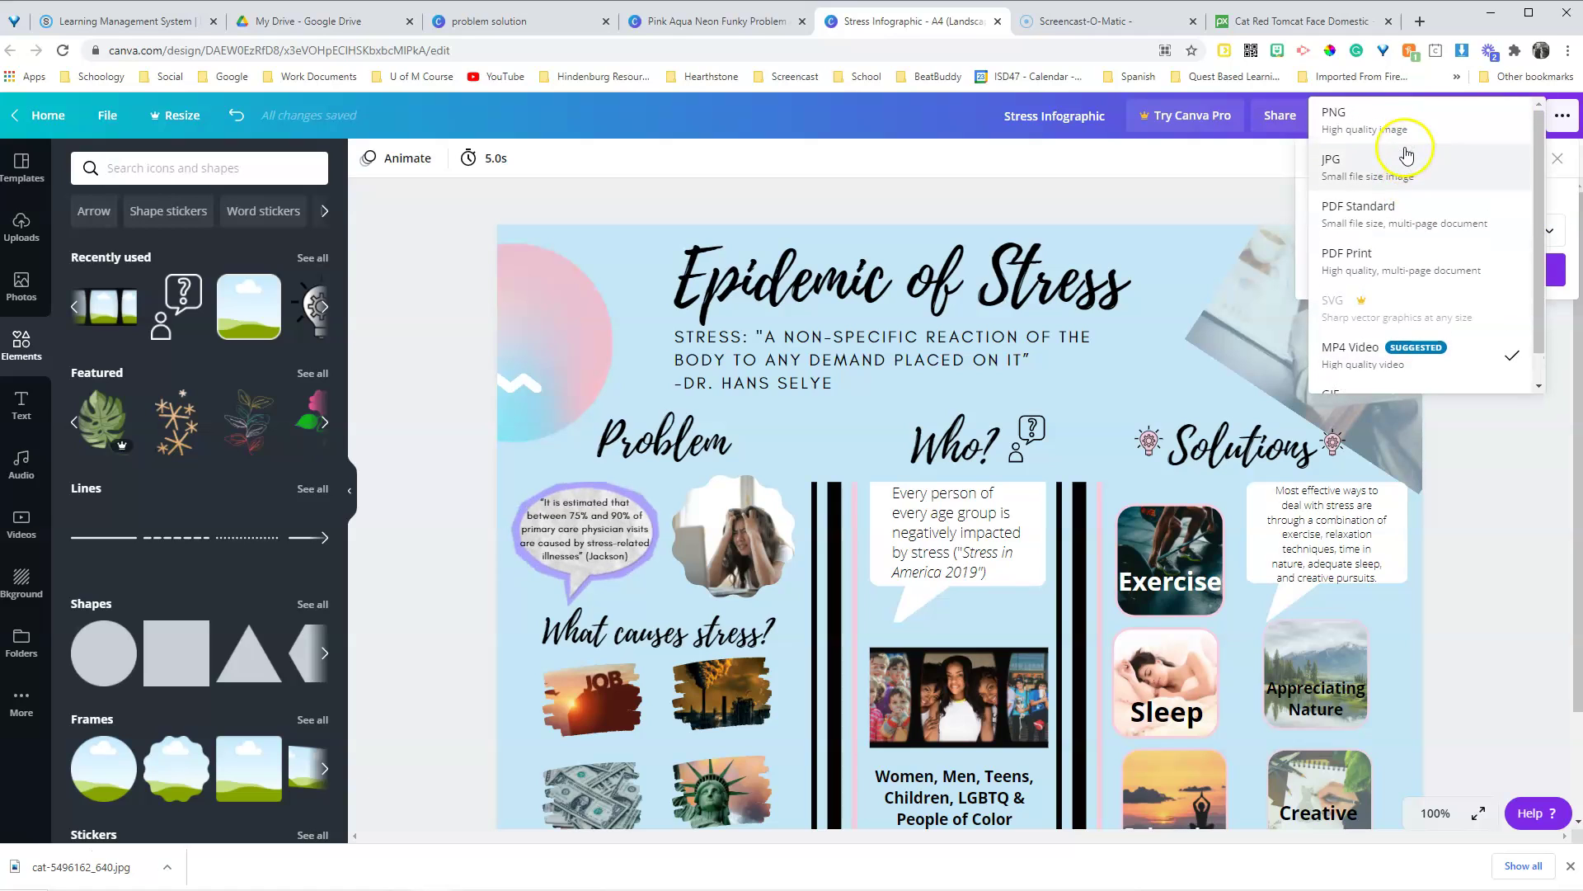
{"action": "left_click", "coordinate": [1365, 128]}
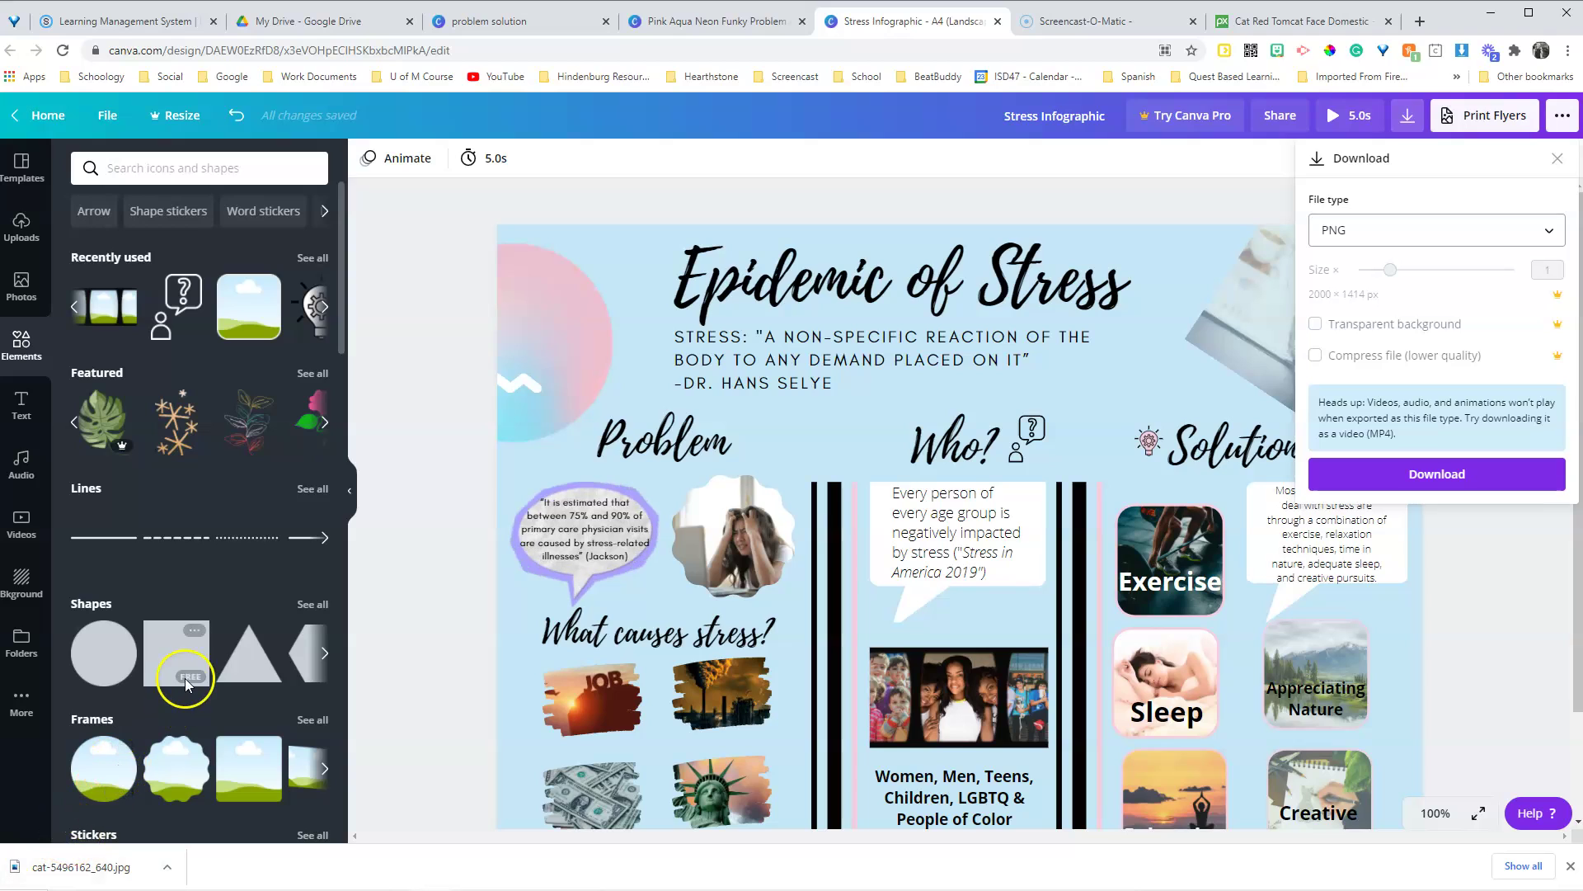
{"action": "left_click", "coordinate": [1558, 157]}
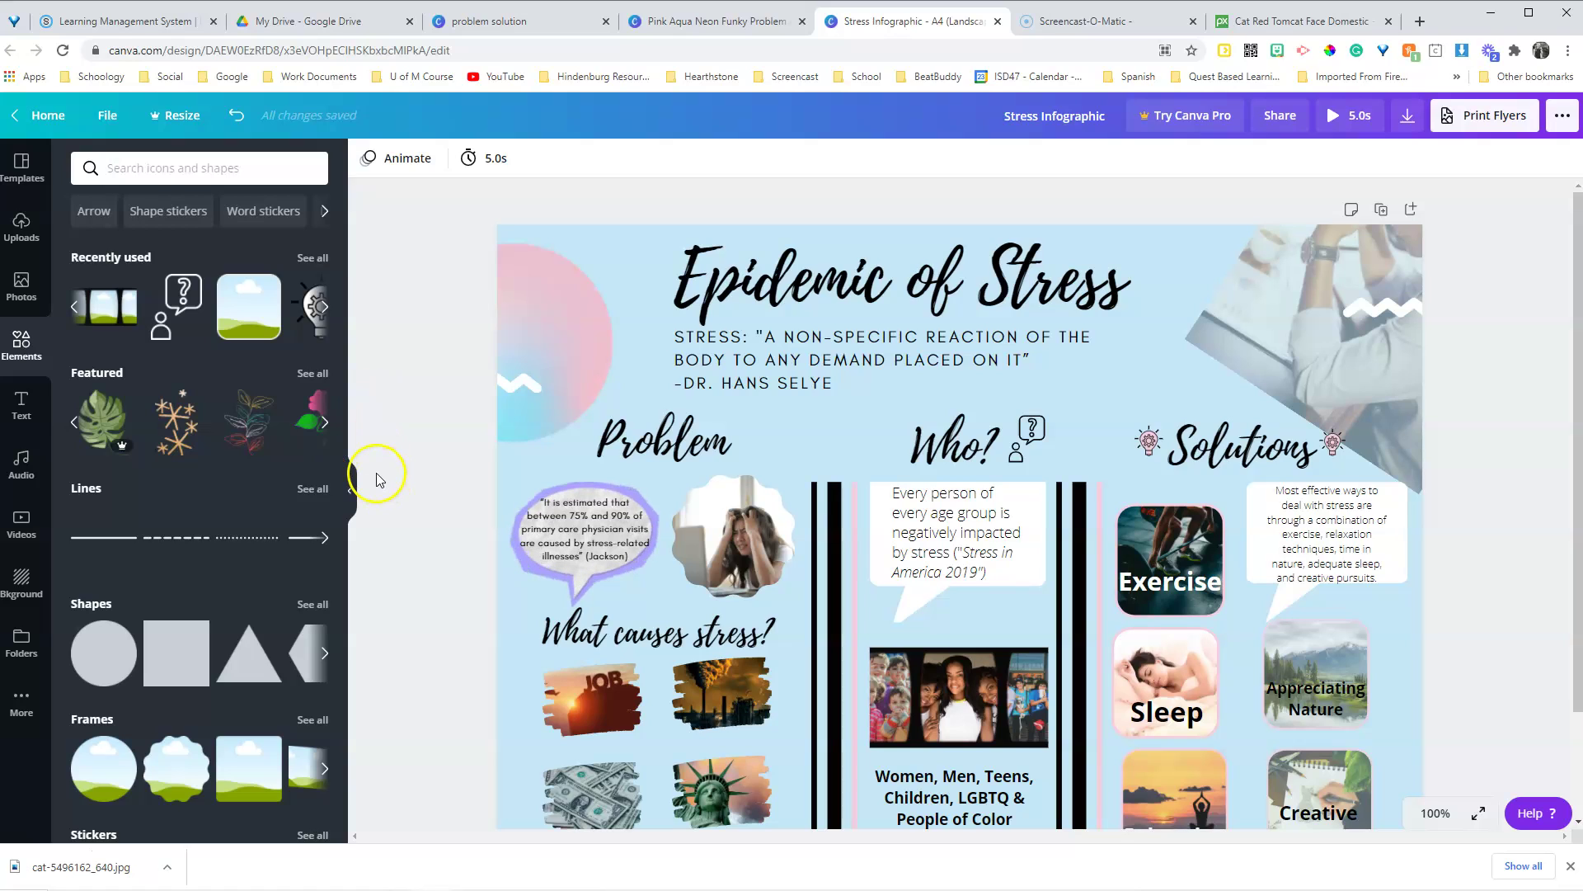
{"action": "scroll", "coordinate": [384, 478], "scroll_direction": "down", "scroll_amount": 1}
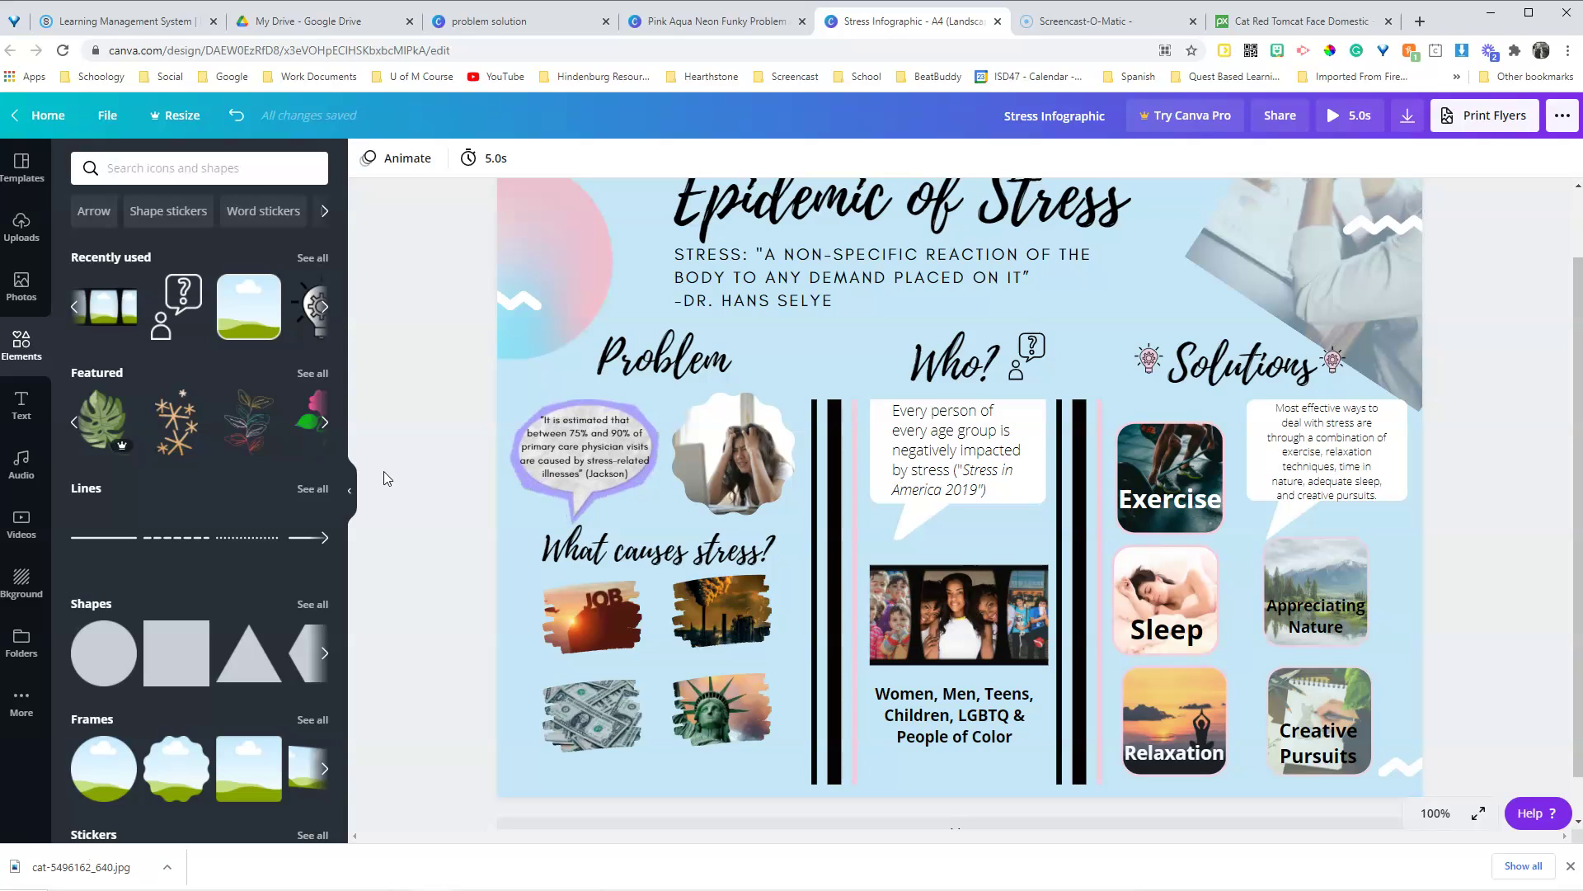
{"action": "left_click", "coordinate": [710, 632]}
{"action": "scroll", "coordinate": [1196, 371], "scroll_direction": "up", "scroll_amount": 1}
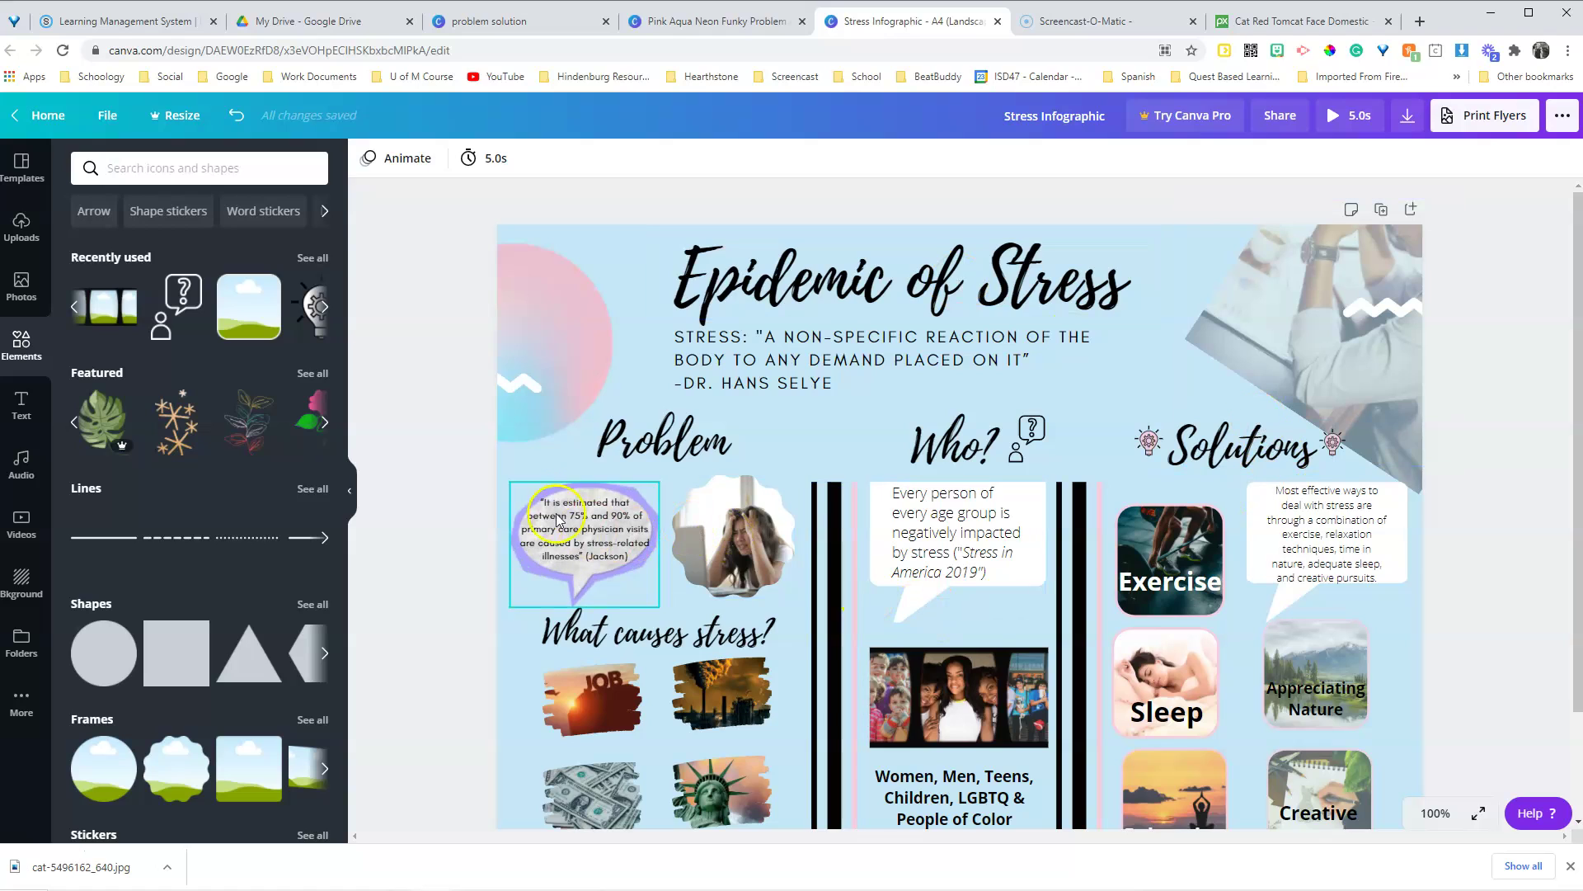